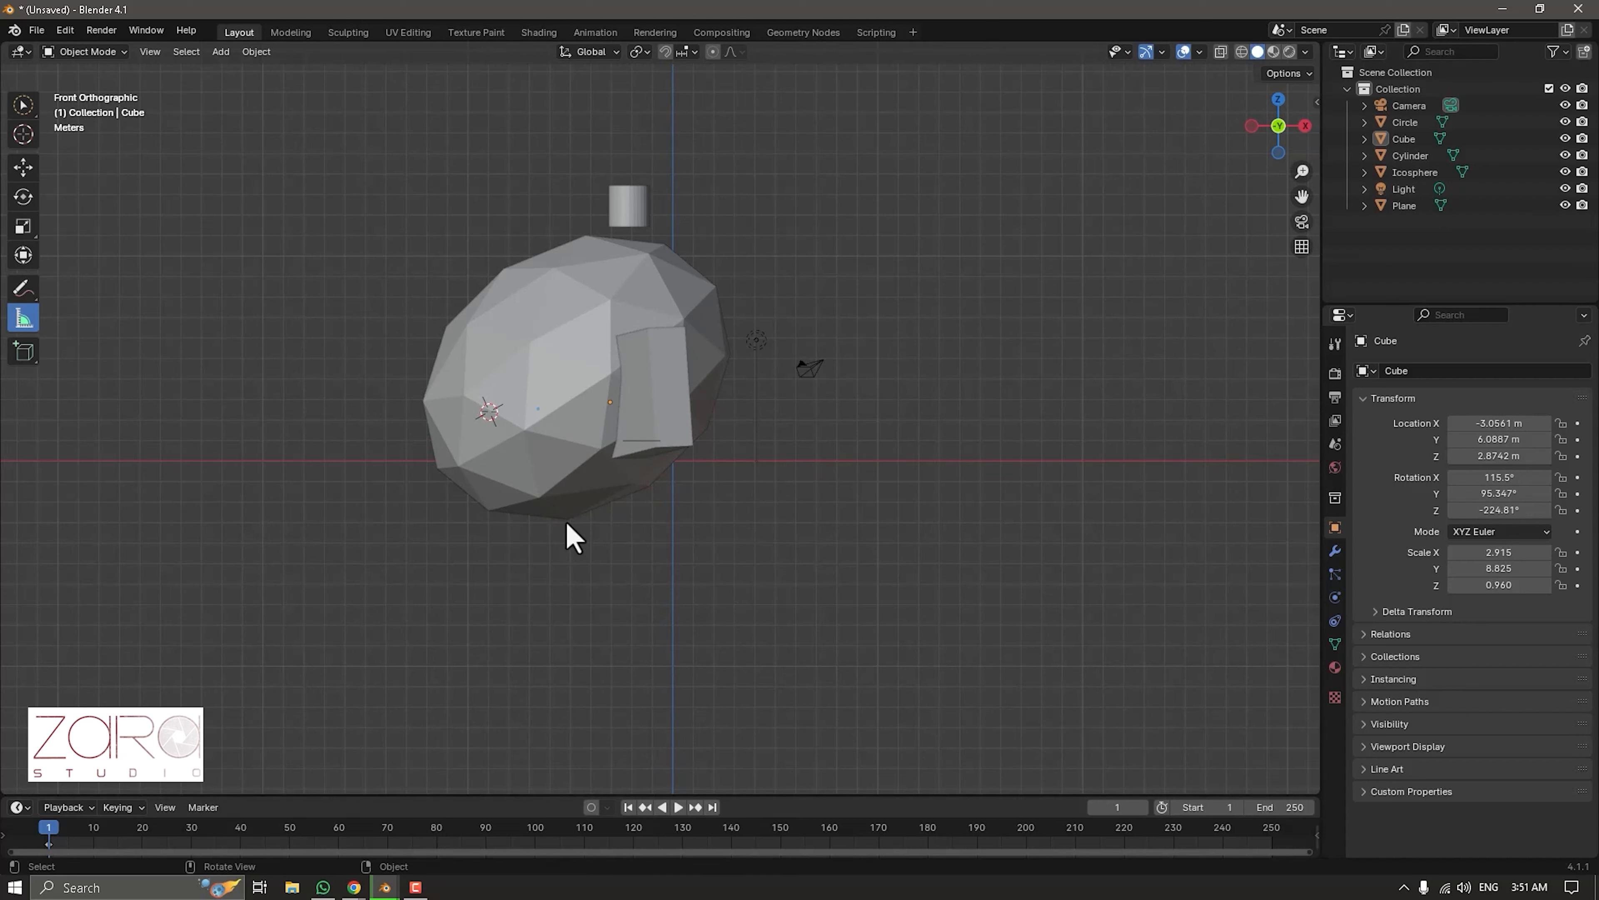
Measure the icosphere's height and width in the front view with the Measure tool.
{"action": "left_click", "coordinate": [576, 510]}
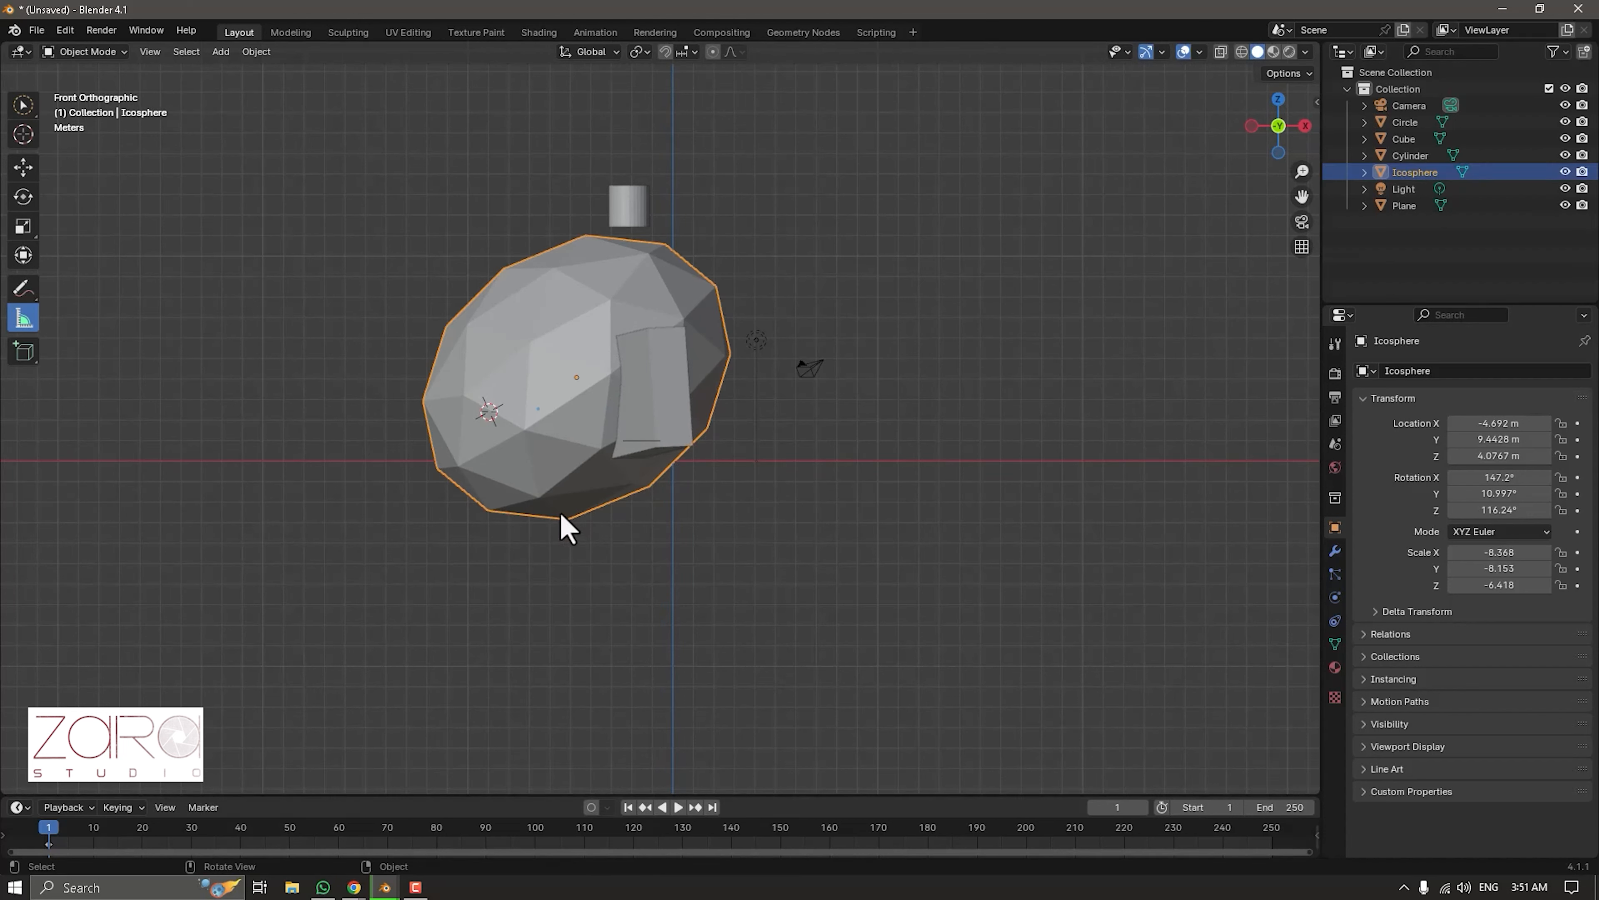
{"action": "left_click_drag", "start_coordinate": [566, 518], "coordinate": [588, 237]}
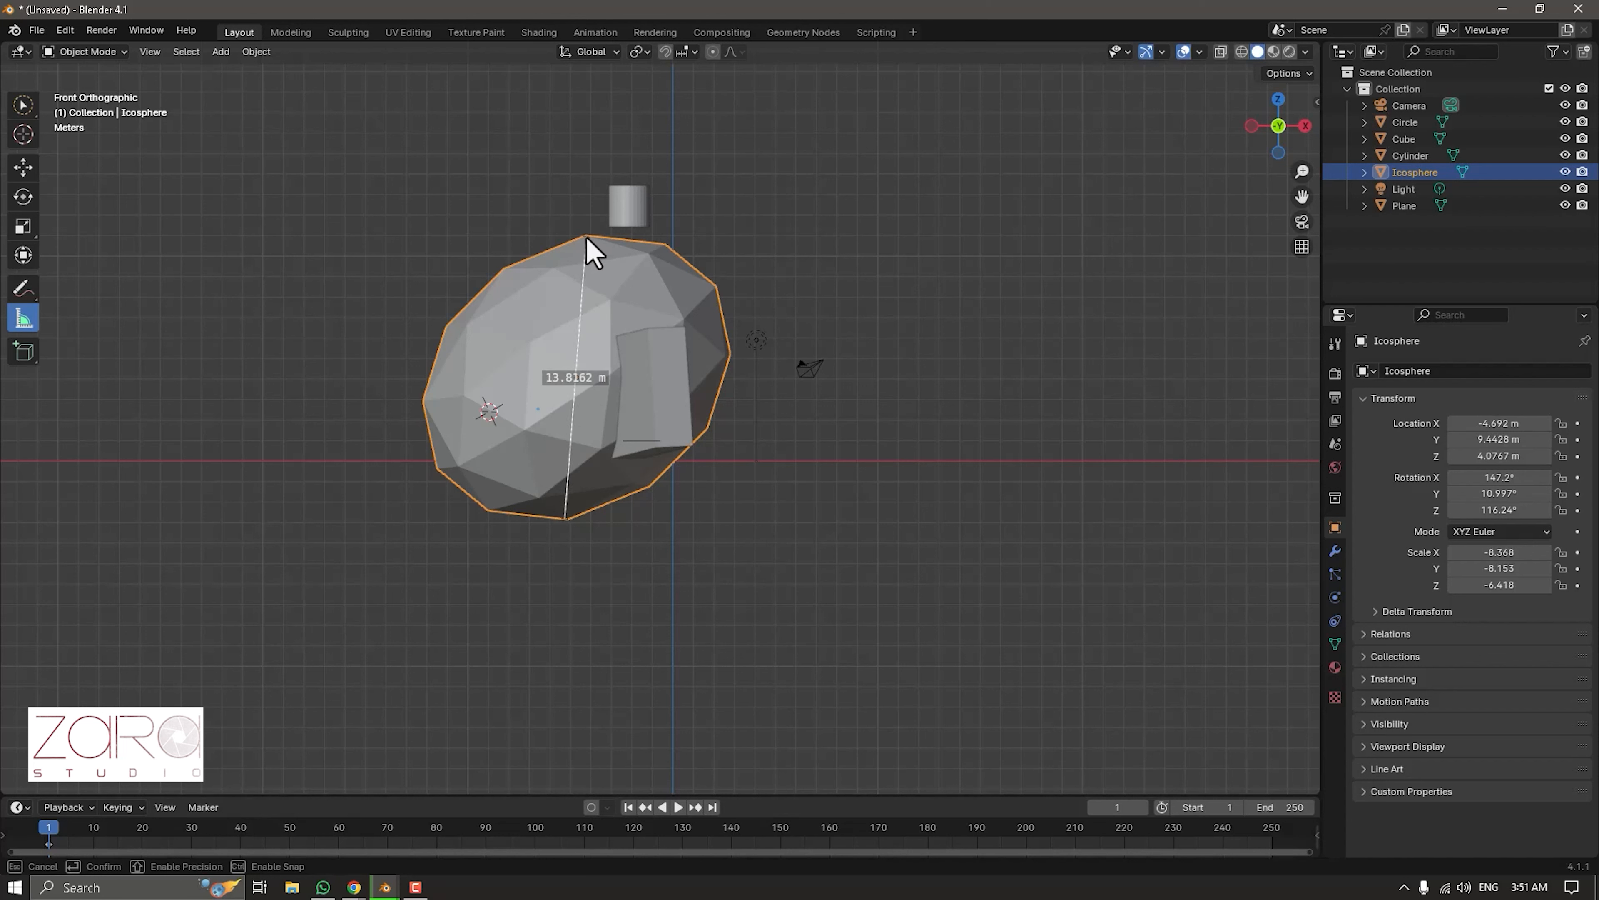
{"action": "left_click_drag", "start_coordinate": [586, 236], "coordinate": [584, 236]}
{"action": "left_click_drag", "start_coordinate": [585, 237], "coordinate": [585, 238]}
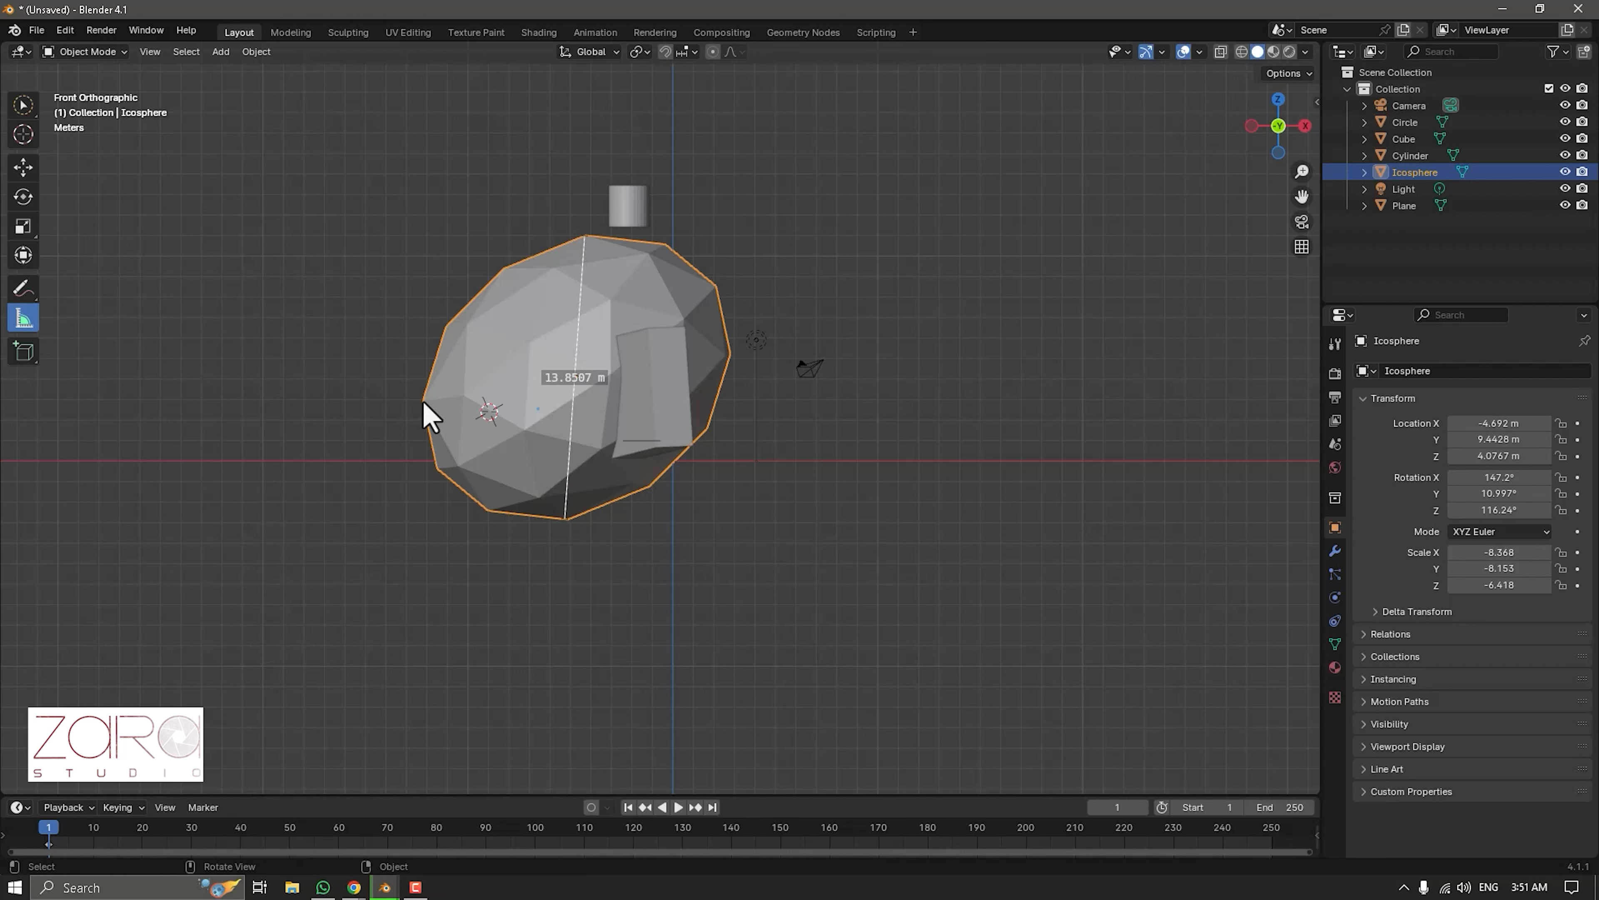
{"action": "left_click_drag", "start_coordinate": [423, 404], "coordinate": [732, 351]}
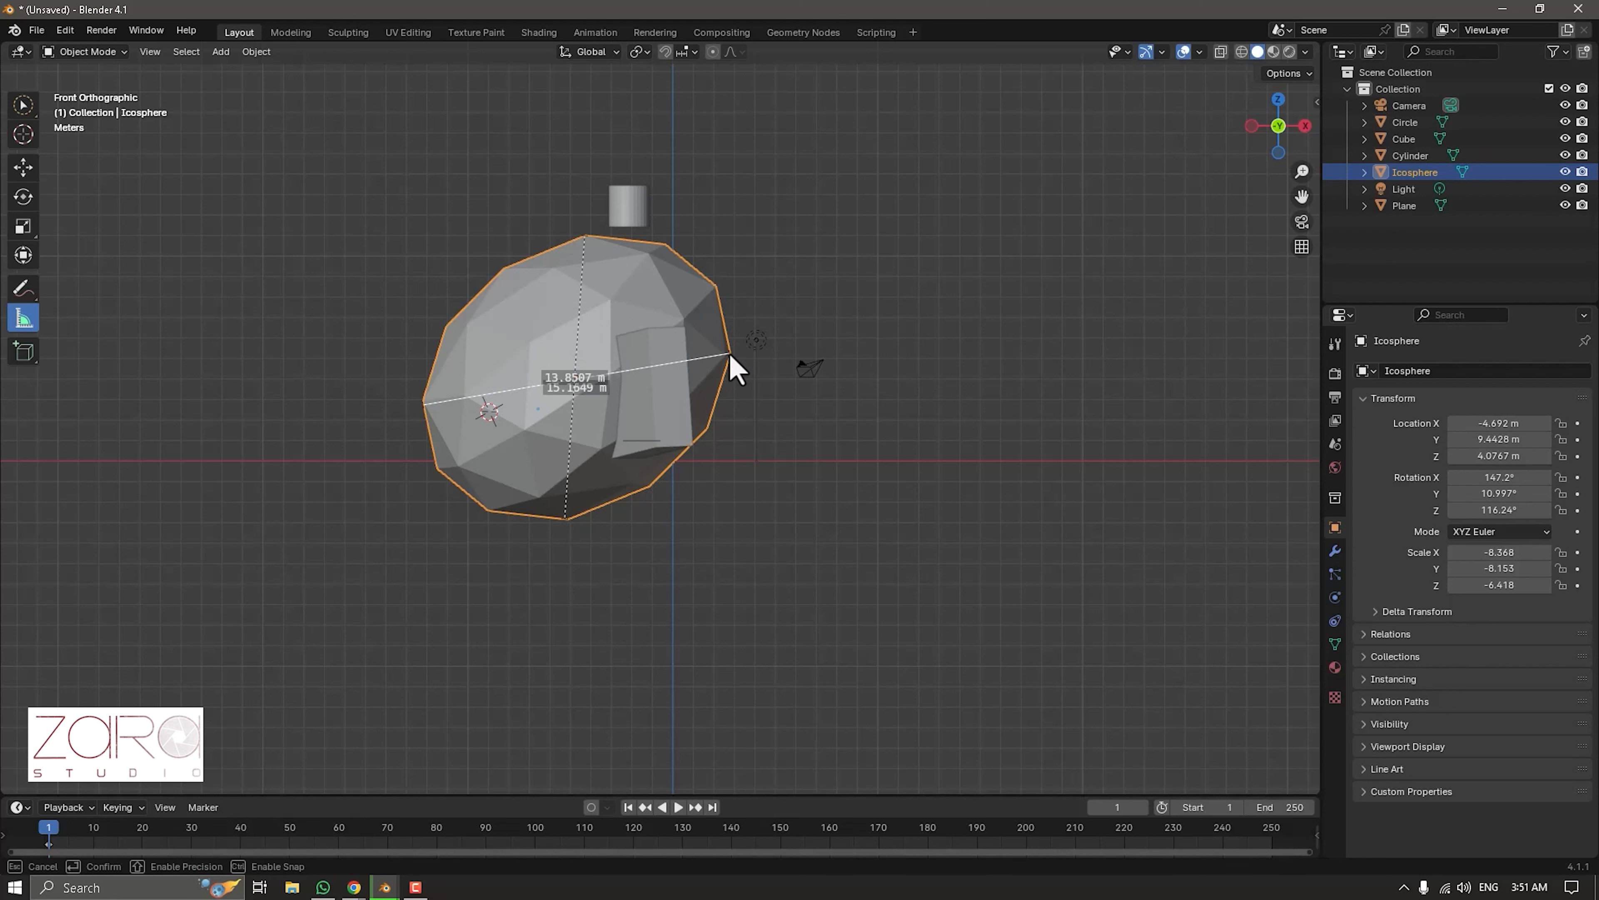
{"action": "left_click_drag", "start_coordinate": [719, 354], "coordinate": [729, 352]}
{"action": "left_click_drag", "start_coordinate": [729, 352], "coordinate": [728, 351]}
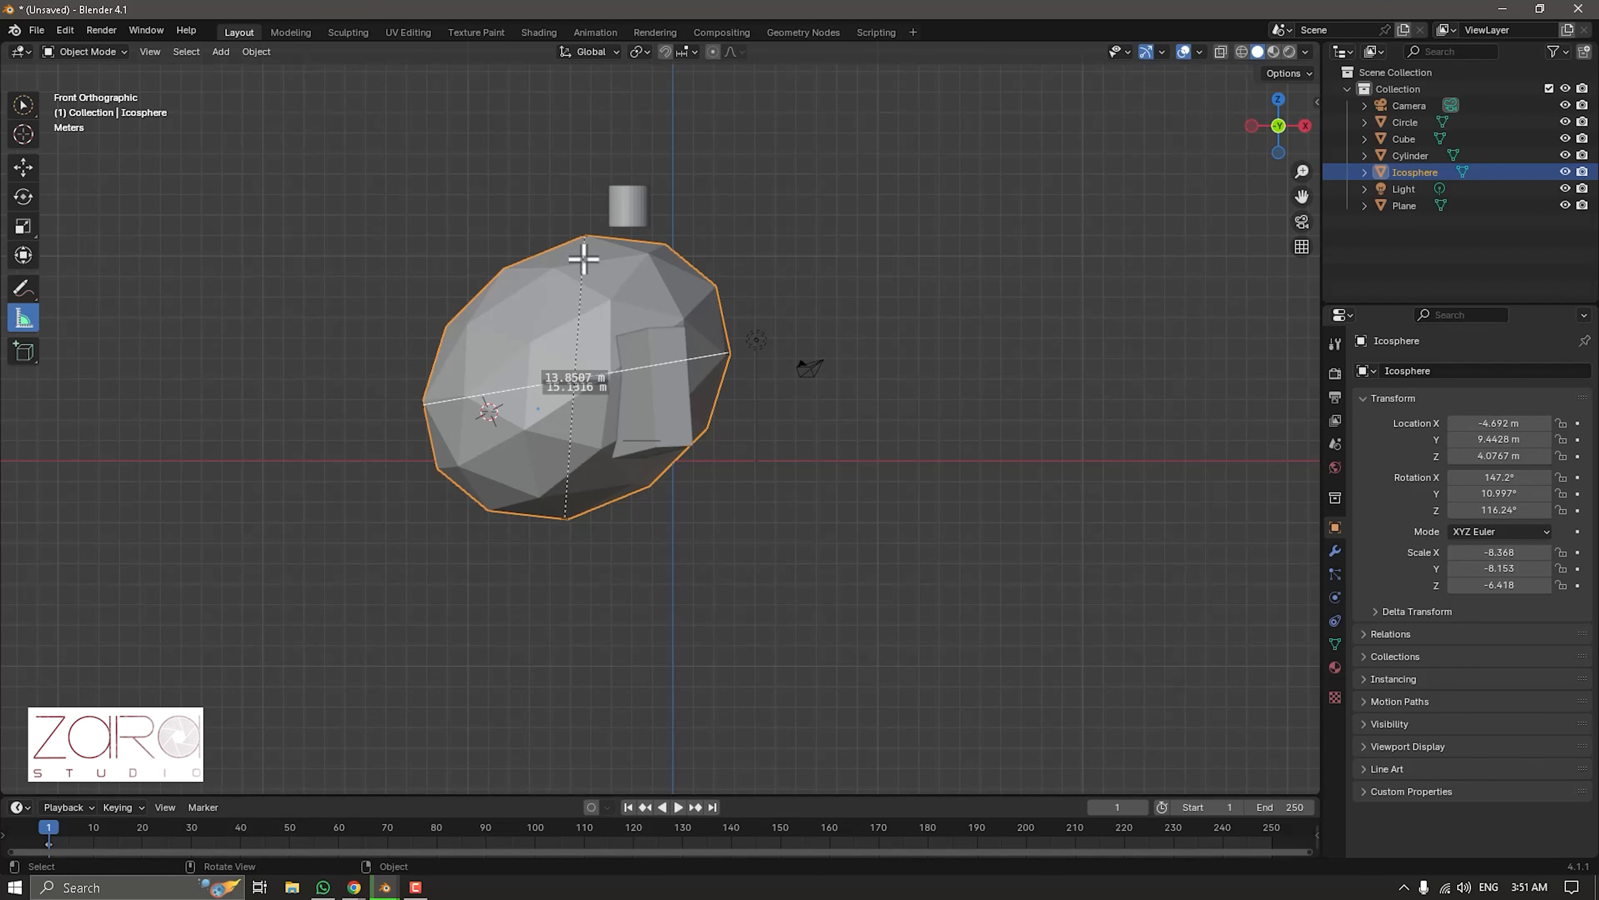
Measure the length of the tall box in front of the icosphere, from its bottom edge to its top edge, in perspective.
{"action": "scroll", "coordinate": [621, 197], "scroll_direction": "up", "scroll_amount": 4}
{"action": "middle_click_drag", "start_coordinate": [621, 197], "coordinate": [665, 264]}
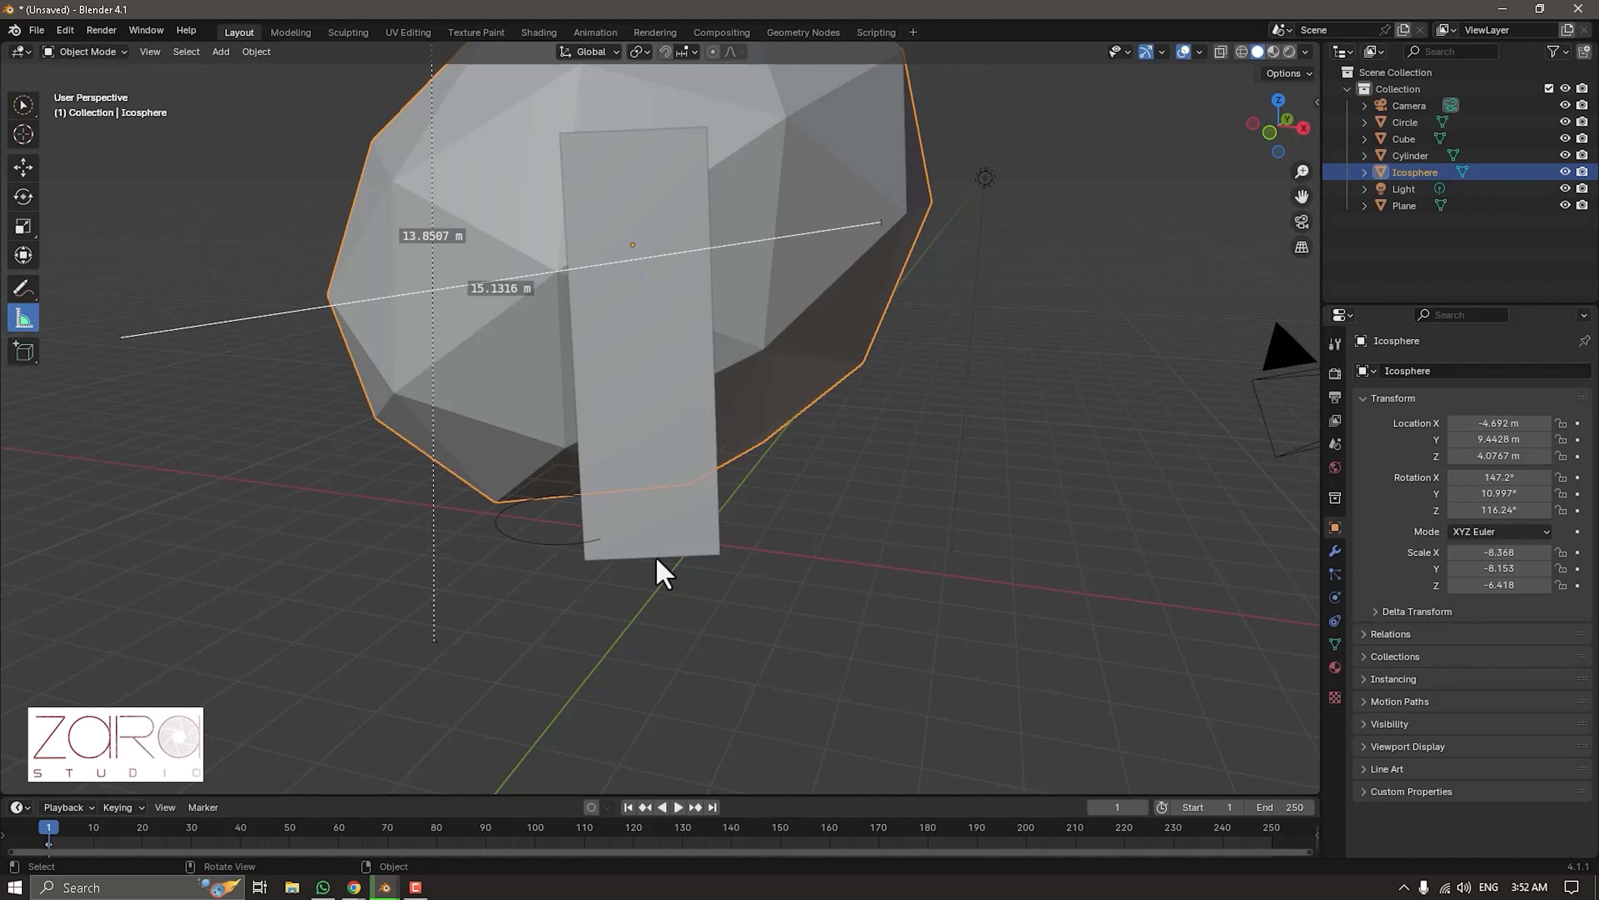
{"action": "left_click_drag", "start_coordinate": [656, 554], "coordinate": [637, 132]}
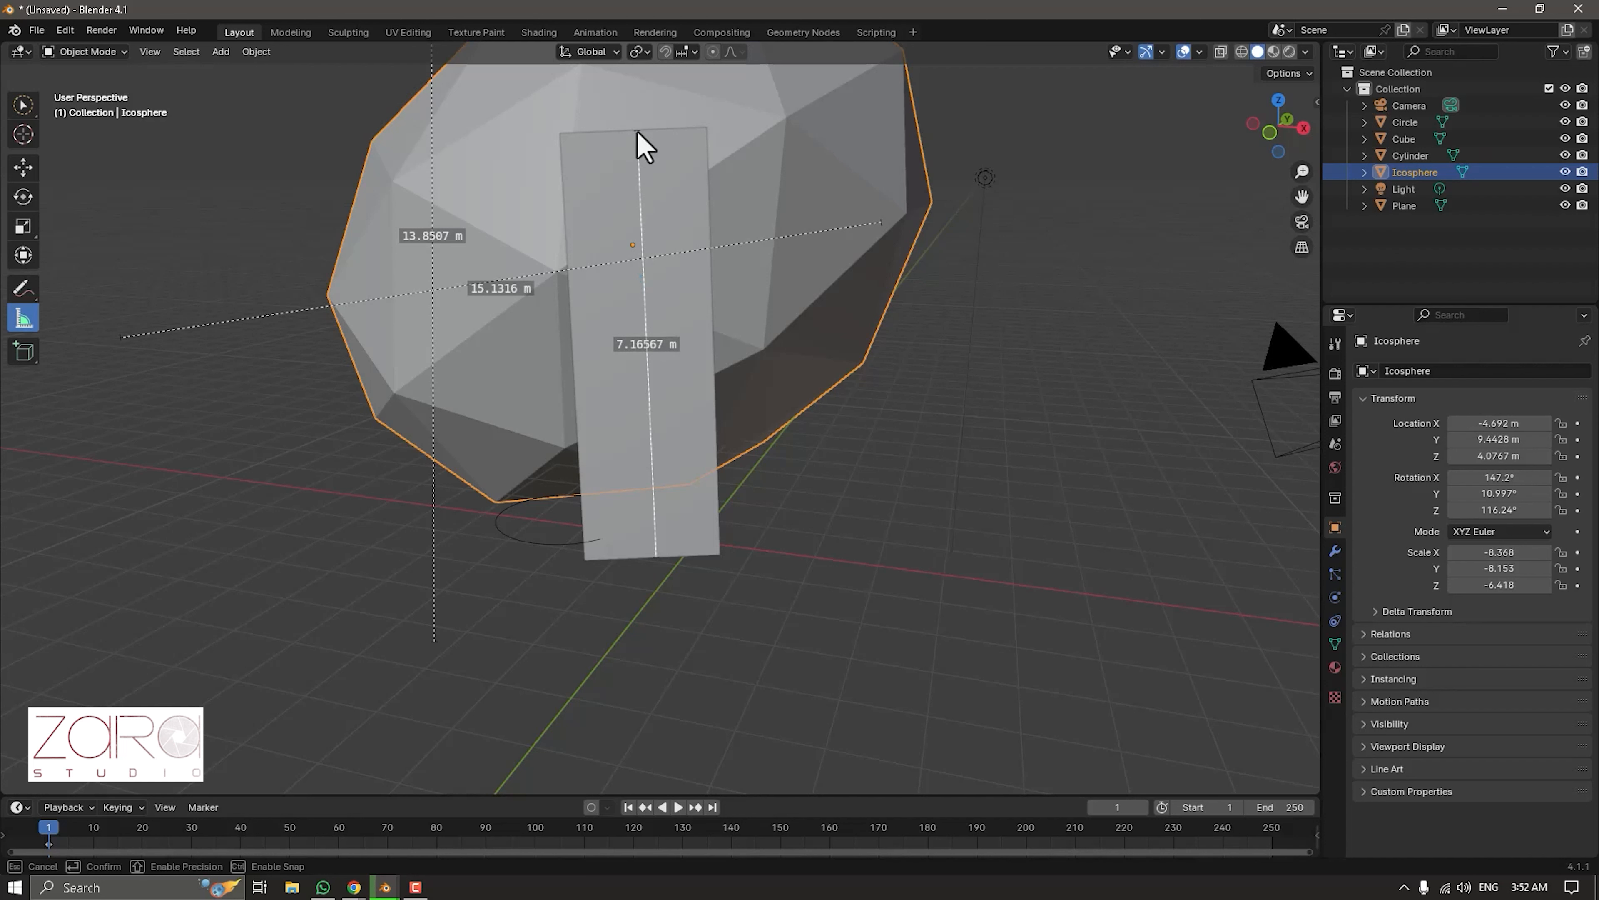
{"action": "left_click_drag", "start_coordinate": [638, 133], "coordinate": [635, 129]}
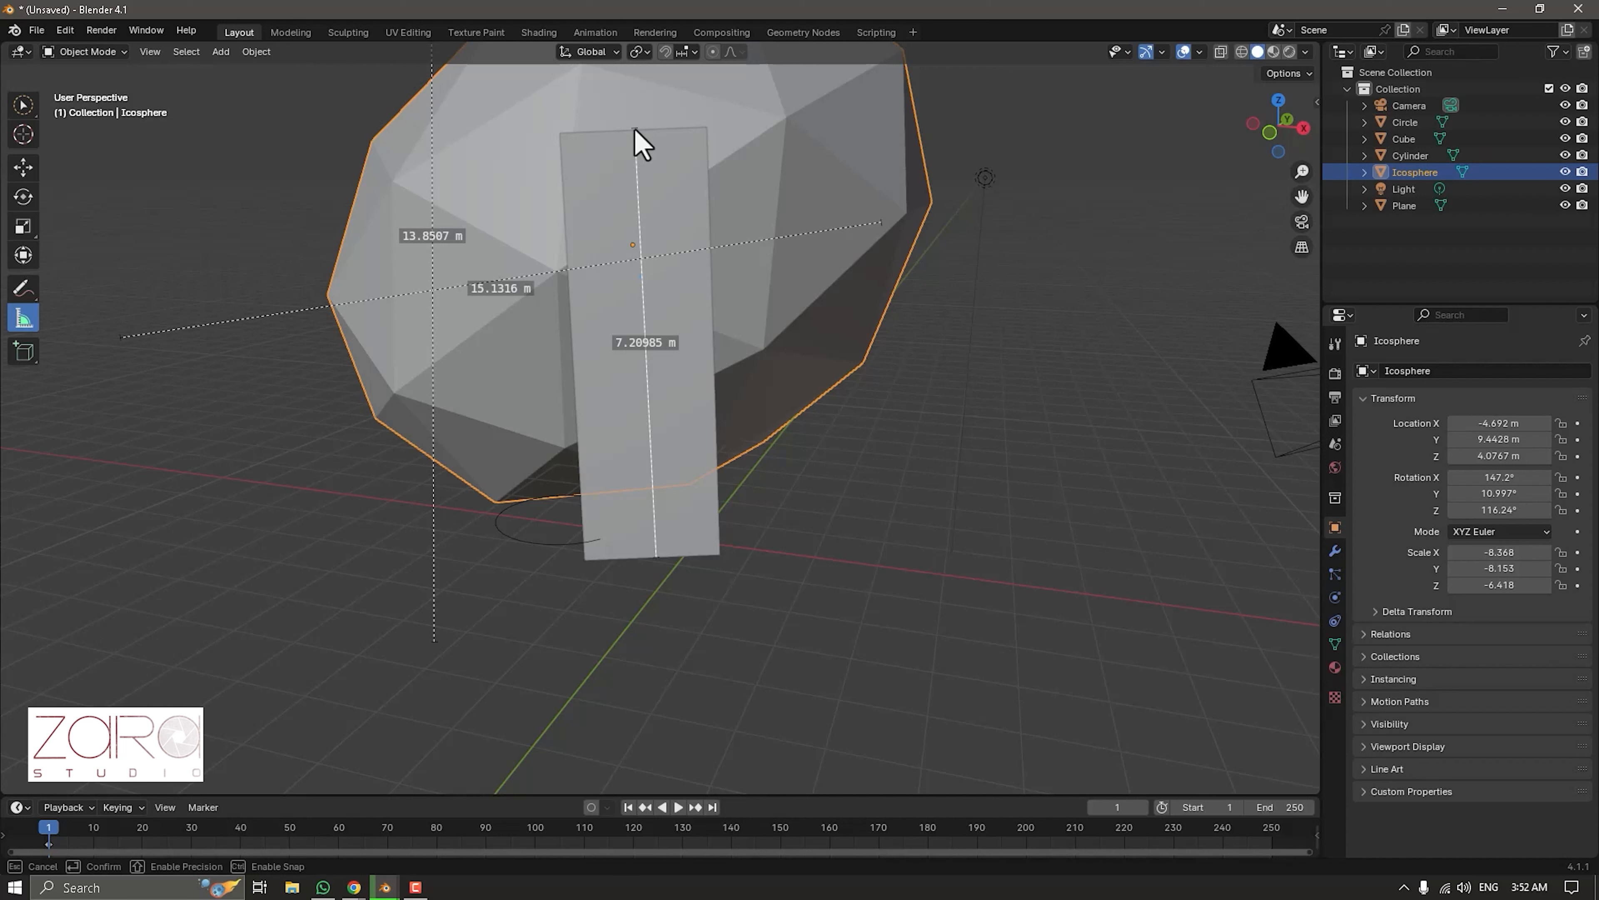
{"action": "left_click_drag", "start_coordinate": [635, 129], "coordinate": [634, 130]}
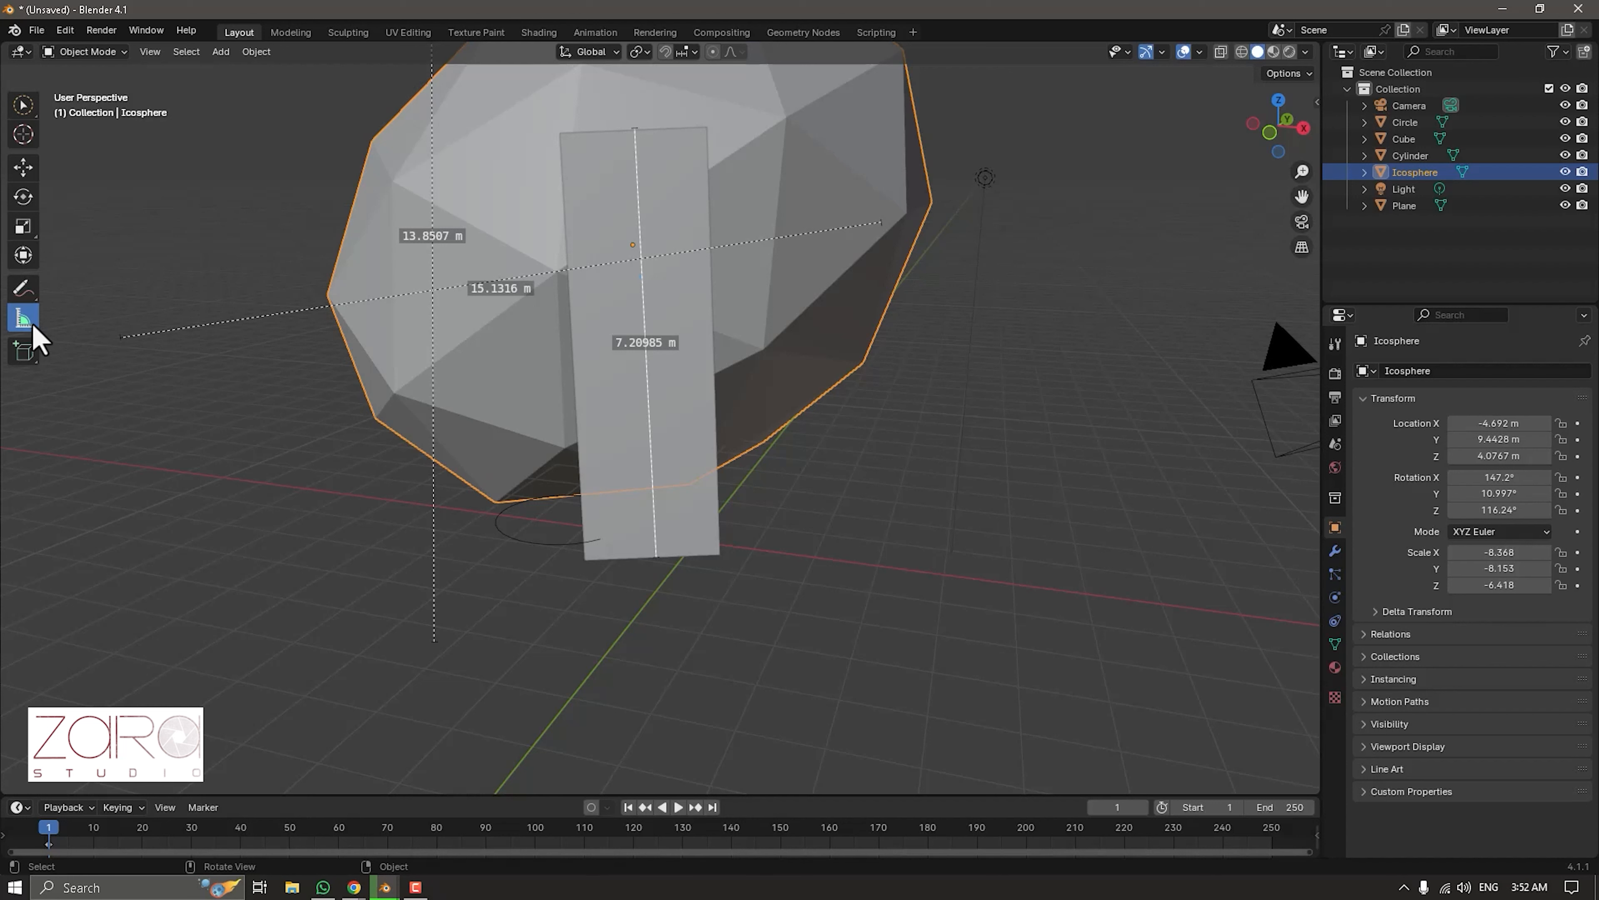
Draw three boxes with the Add Cube tool: a large one right of the icosphere, and a large and a small one to its left.
{"action": "left_click", "coordinate": [30, 360]}
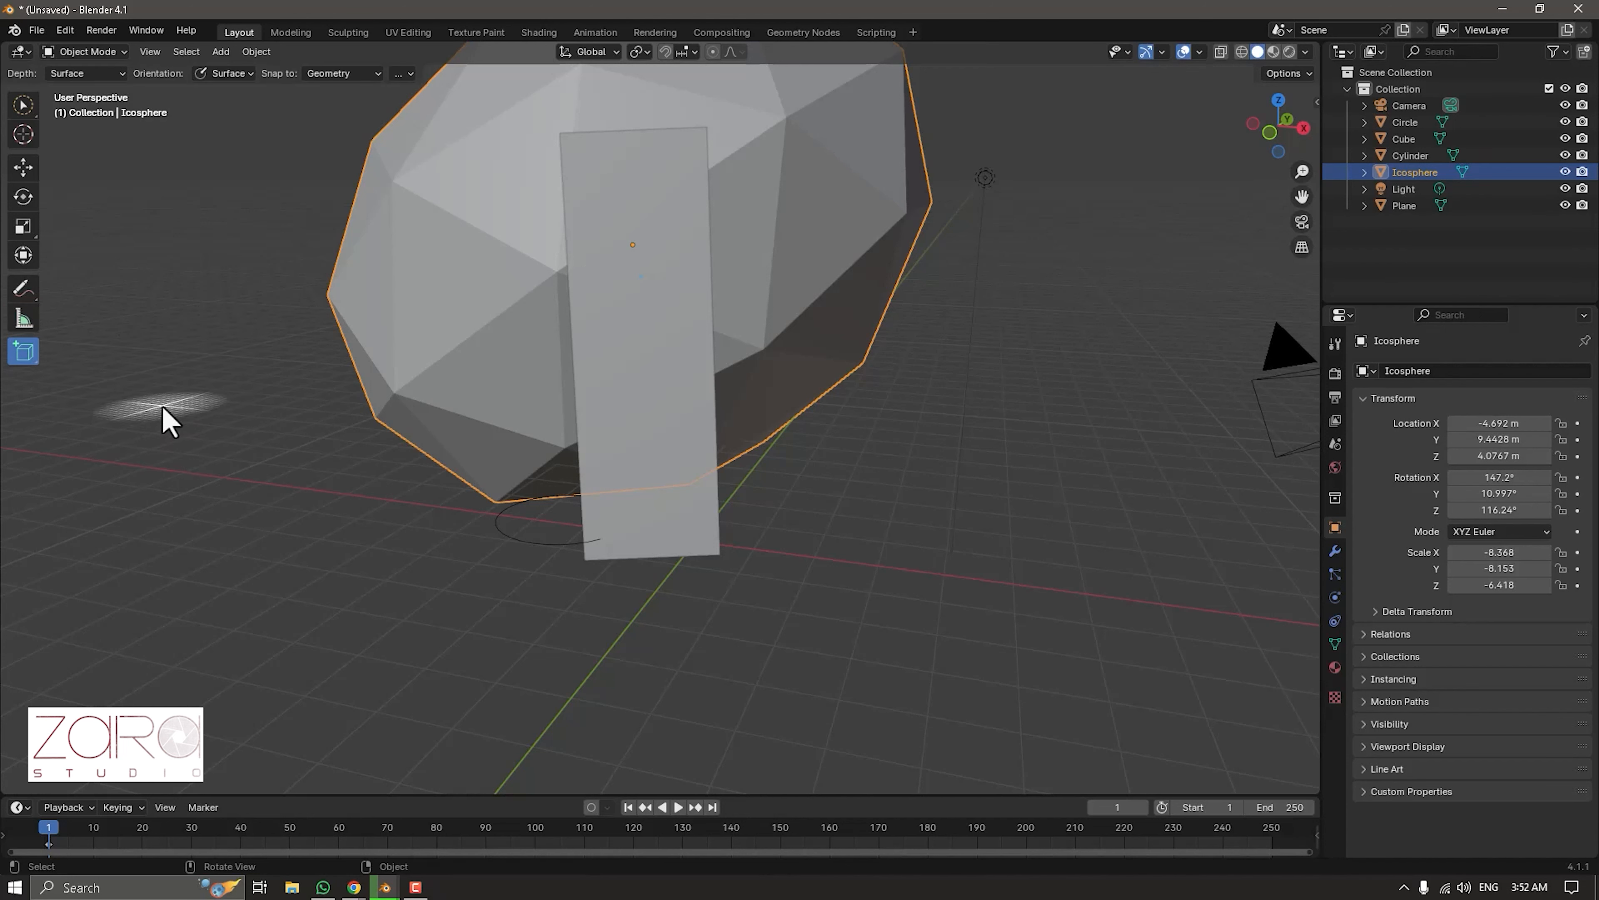
{"action": "left_click", "coordinate": [1124, 350]}
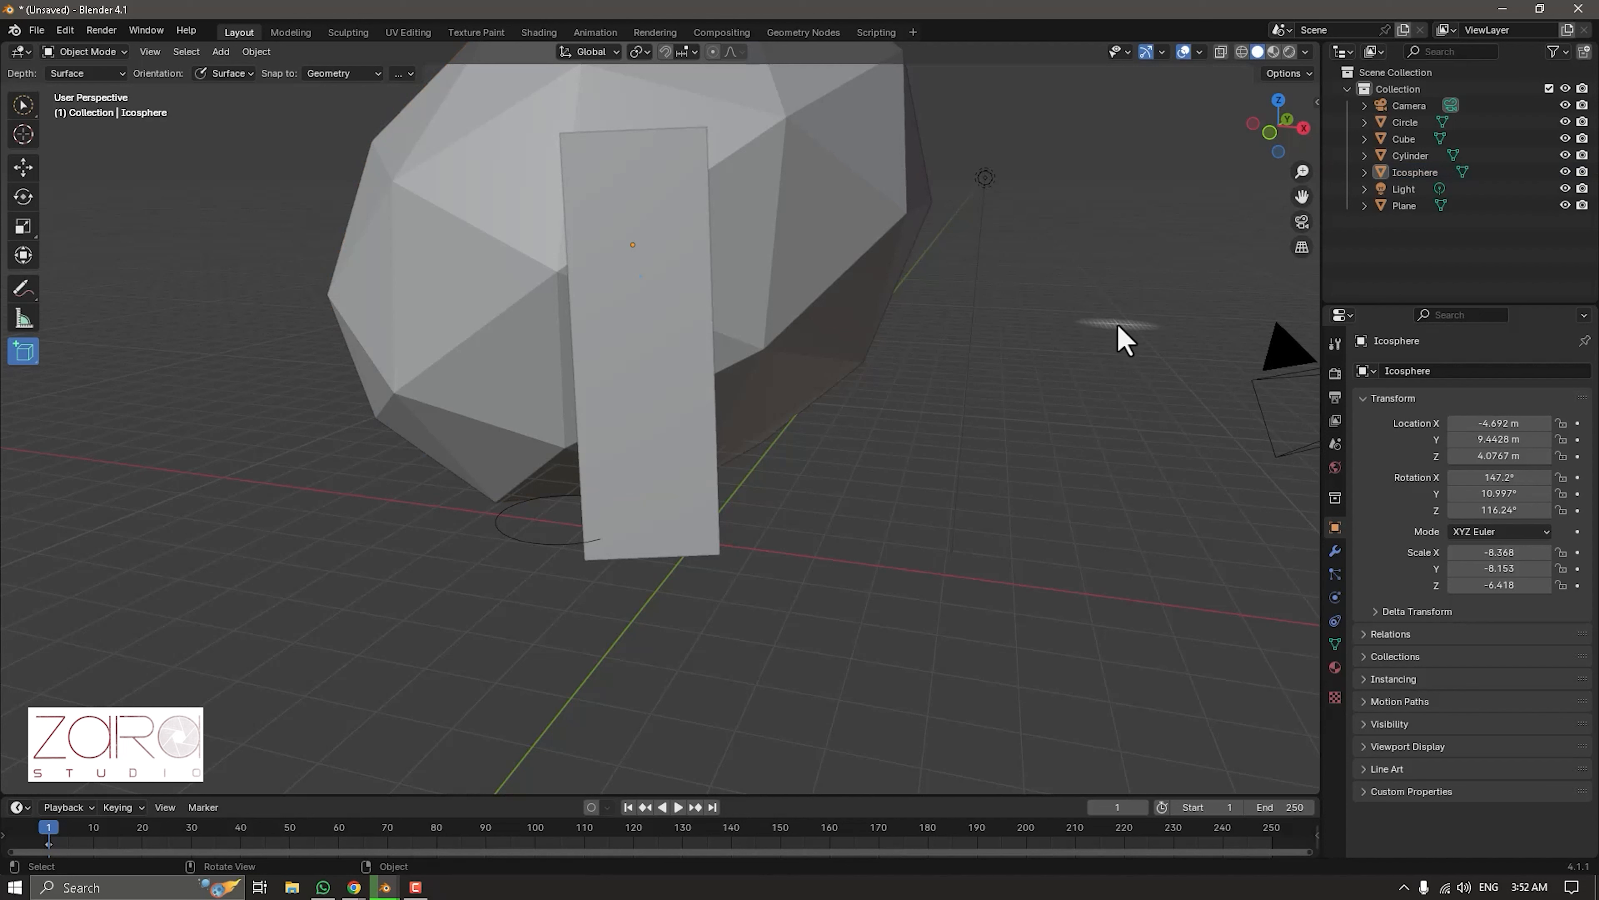
{"action": "left_click_drag", "start_coordinate": [1117, 323], "coordinate": [1035, 359]}
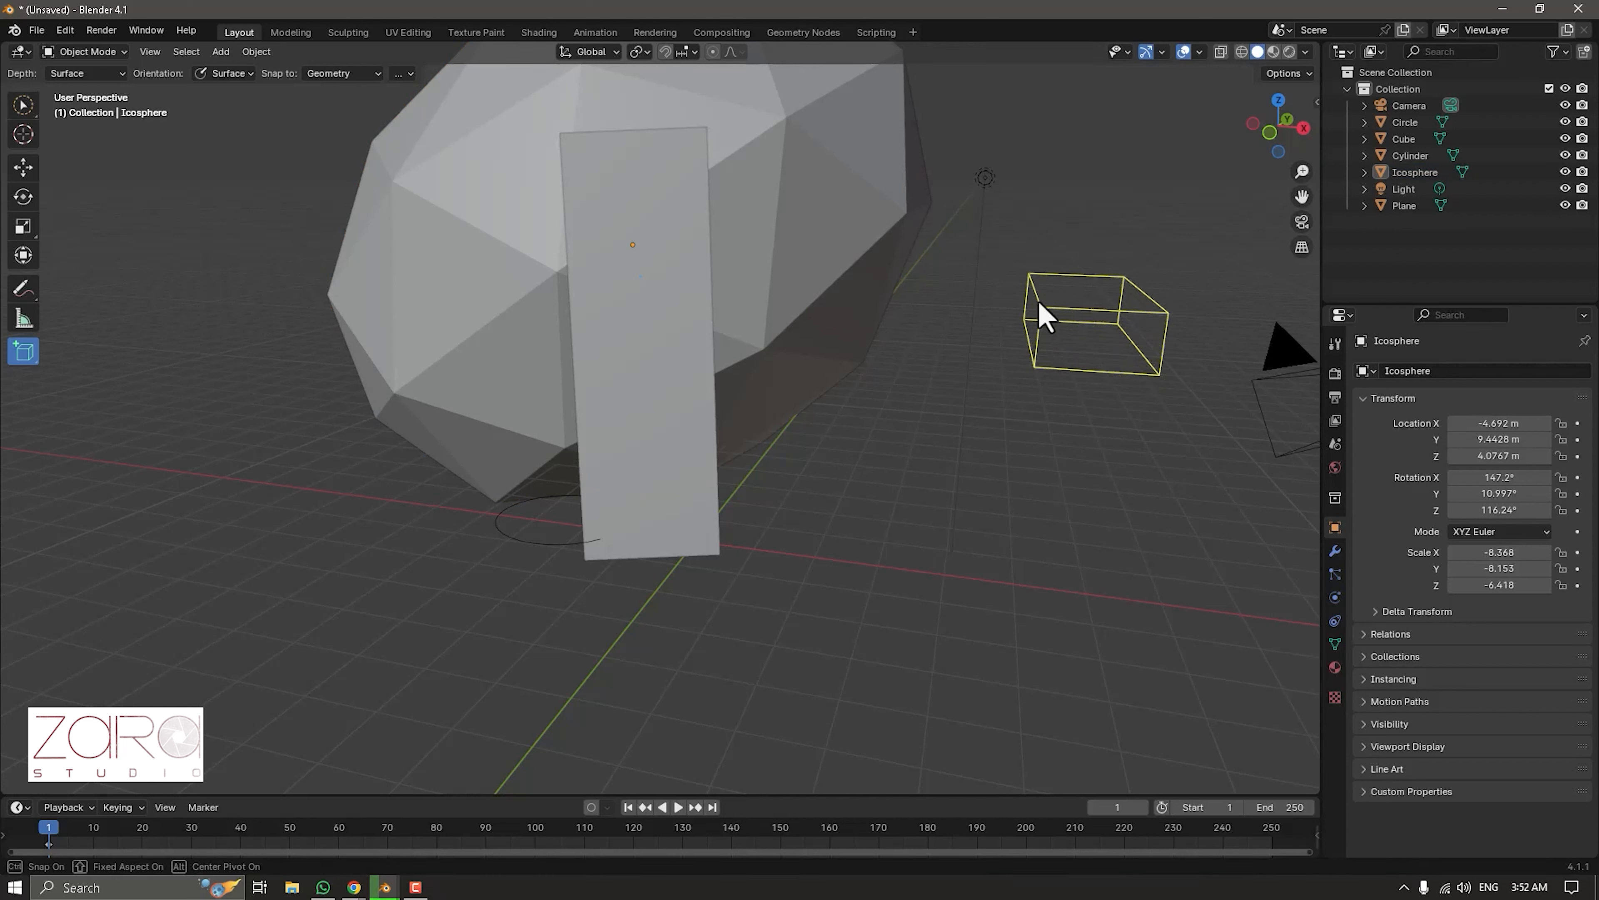
{"action": "left_click", "coordinate": [1036, 245]}
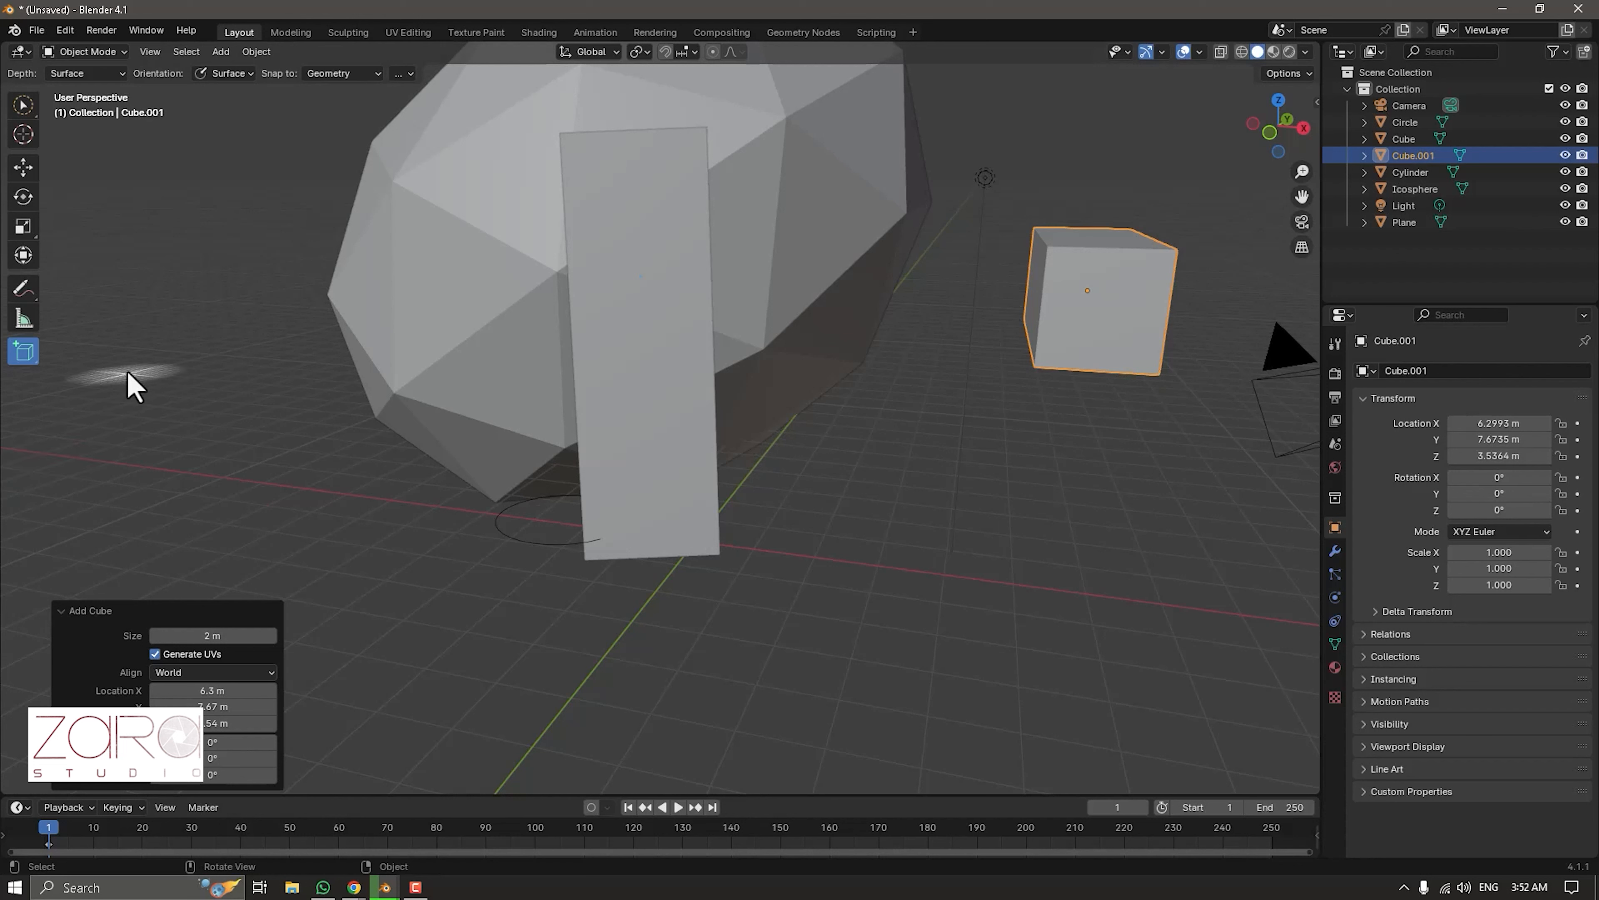
{"action": "left_click_drag", "start_coordinate": [124, 354], "coordinate": [156, 380]}
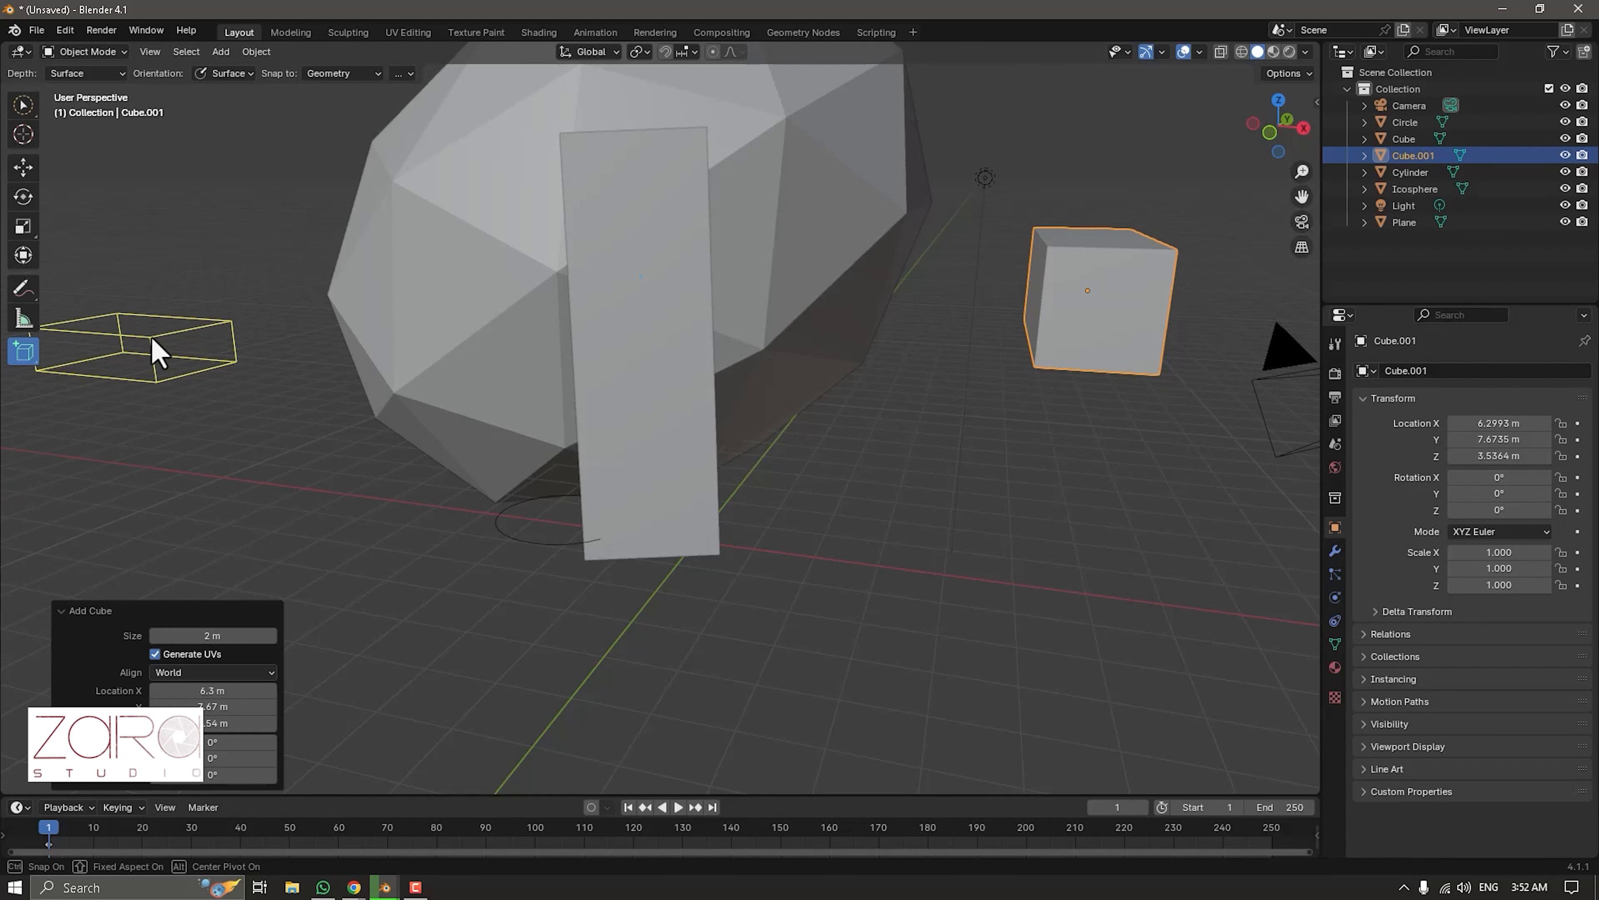
{"action": "left_click", "coordinate": [151, 315]}
{"action": "left_click_drag", "start_coordinate": [227, 519], "coordinate": [242, 526]}
{"action": "left_click", "coordinate": [242, 500]}
Draw four more boxes in front of the large right-hand box: two small blocks and two tall, thin posts.
{"action": "left_click_drag", "start_coordinate": [894, 553], "coordinate": [926, 589]}
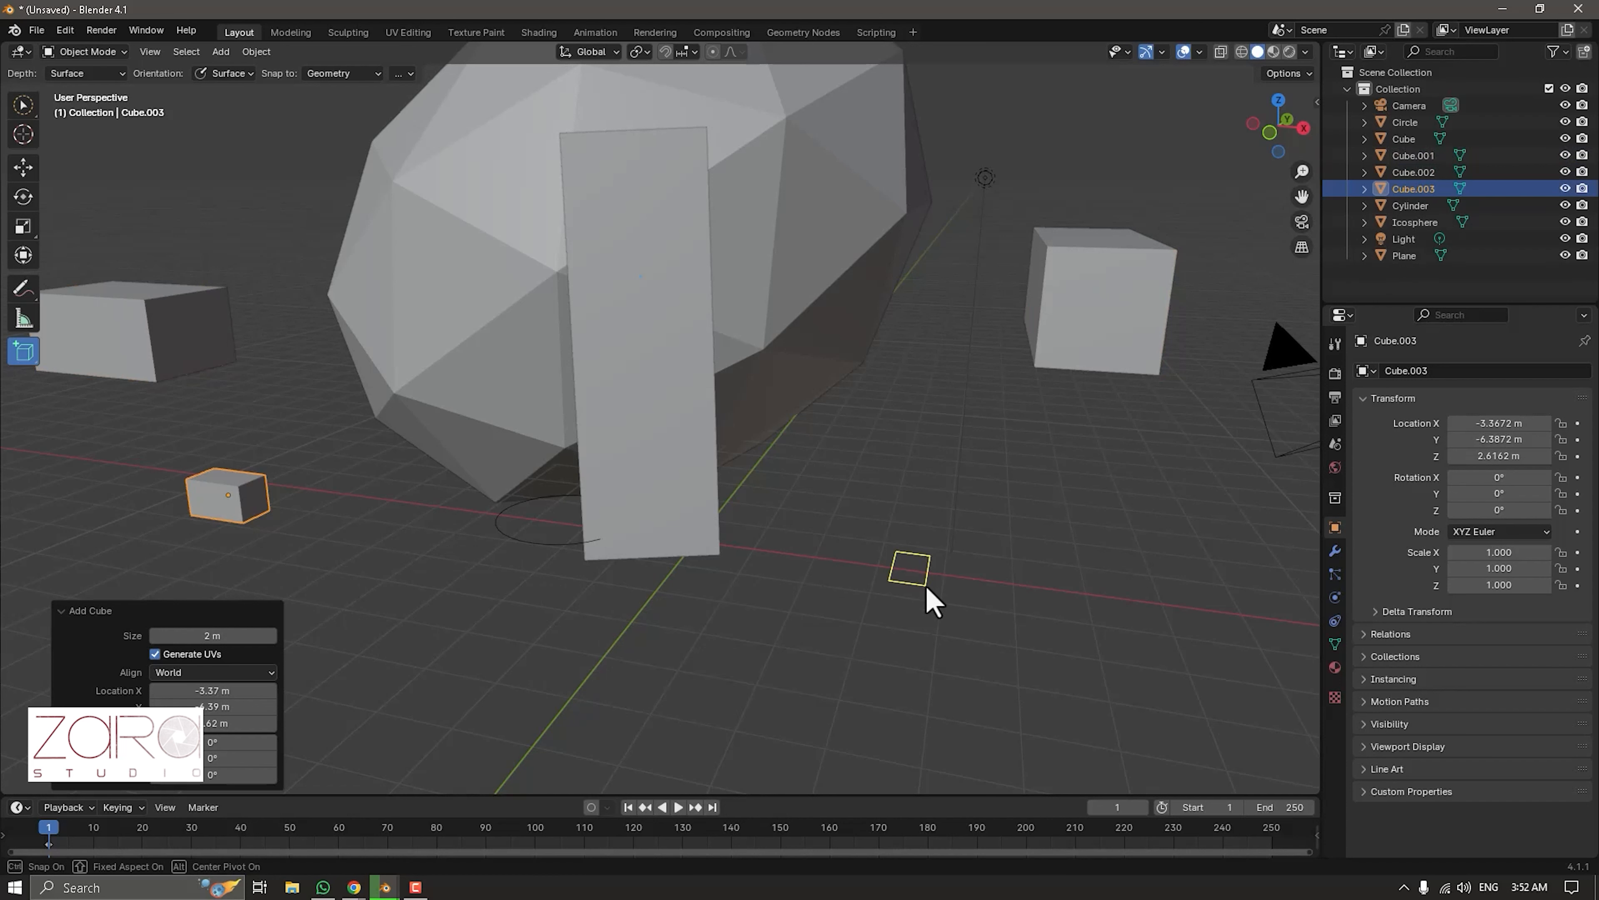
{"action": "left_click", "coordinate": [926, 550]}
{"action": "left_click_drag", "start_coordinate": [1110, 466], "coordinate": [1144, 503]}
{"action": "left_click", "coordinate": [1143, 466]}
{"action": "mouse_move", "coordinate": [1043, 540]}
{"action": "left_mouse_down"}
{"action": "mouse_move", "coordinate": [1062, 541]}
{"action": "mouse_move", "coordinate": [1001, 569]}
{"action": "left_mouse_up"}
{"action": "left_click", "coordinate": [1057, 457]}
{"action": "left_click", "coordinate": [1000, 309]}
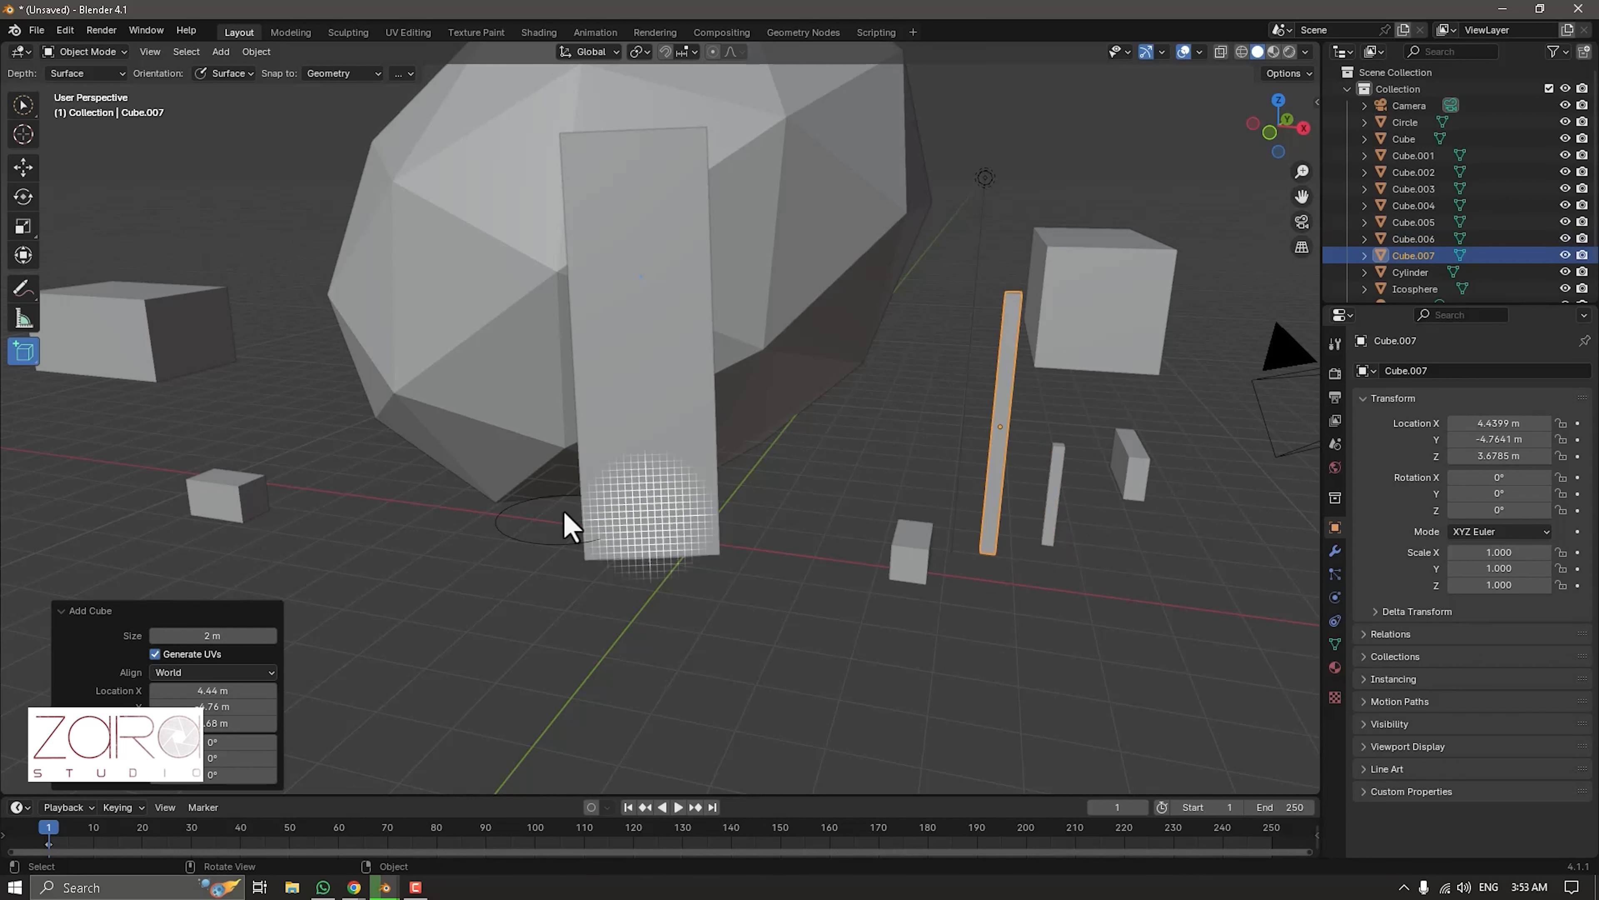
Draw three cones with the Add Cone tool: a narrow one and a wide, flat one in the foreground, and one left of the icosphere.
{"action": "left_click", "coordinate": [26, 353]}
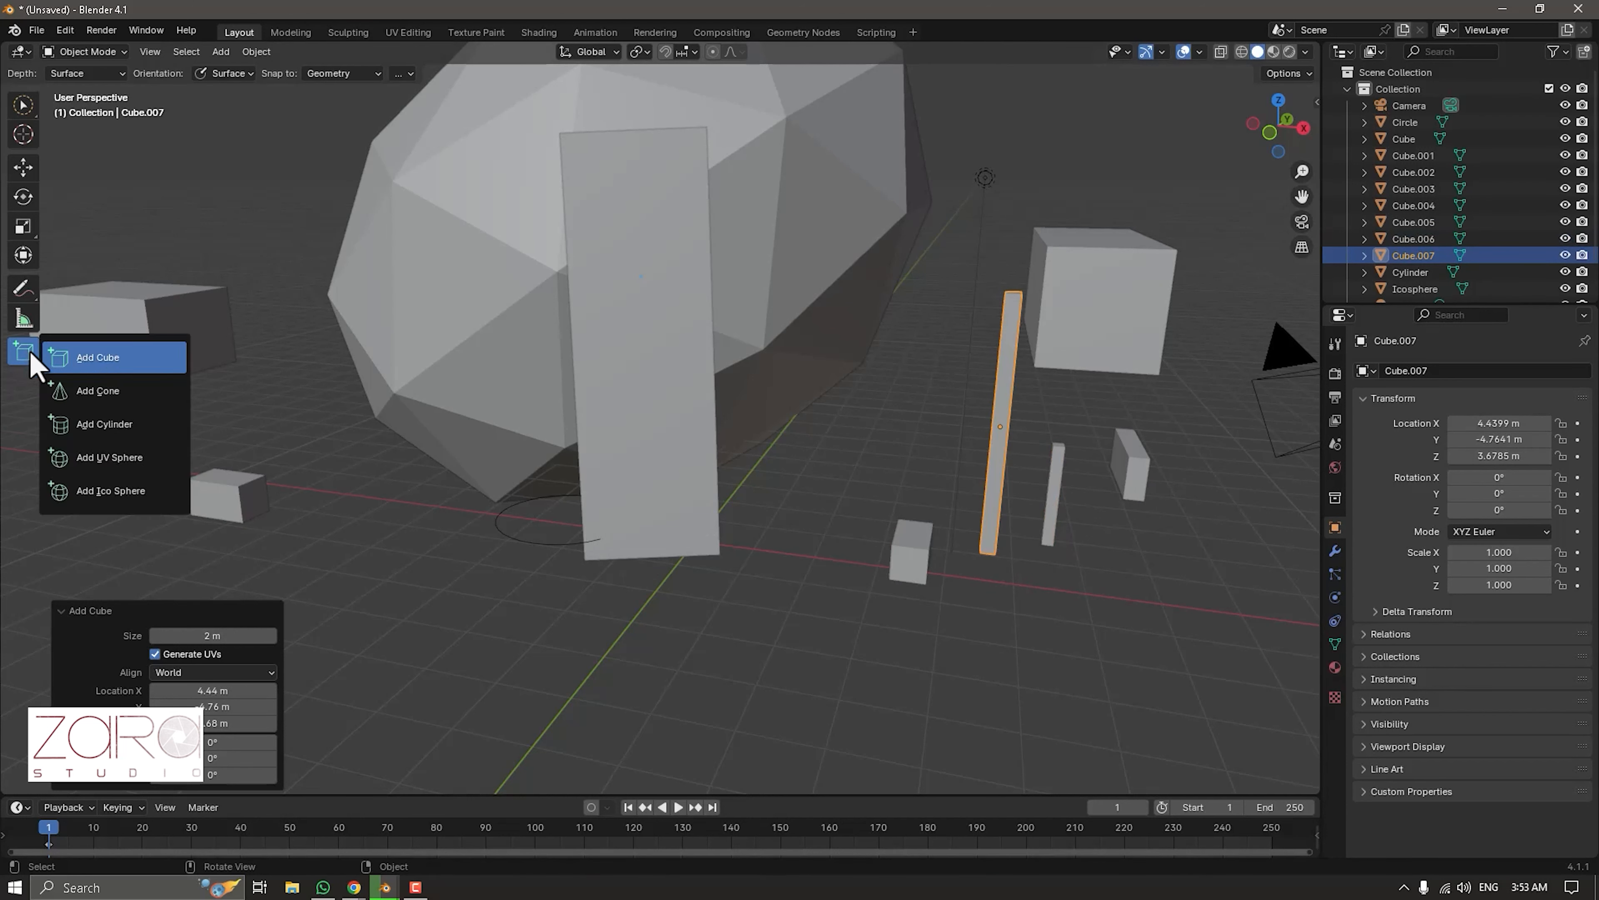
{"action": "left_click", "coordinate": [96, 396]}
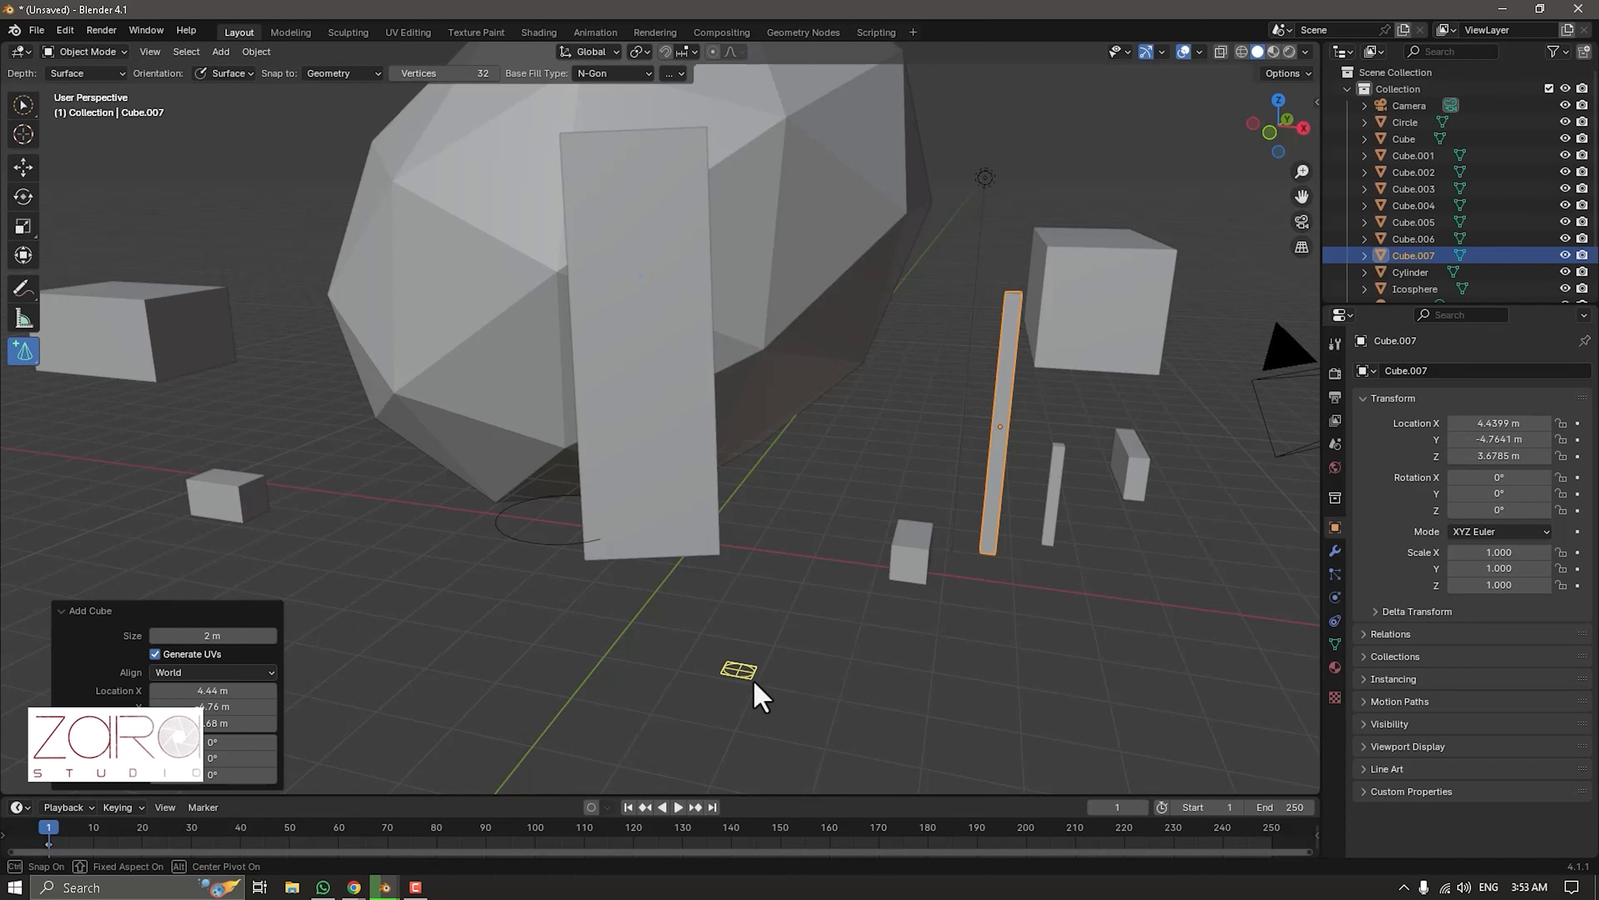
{"action": "left_click_drag", "start_coordinate": [768, 709], "coordinate": [769, 707]}
{"action": "left_click", "coordinate": [751, 589]}
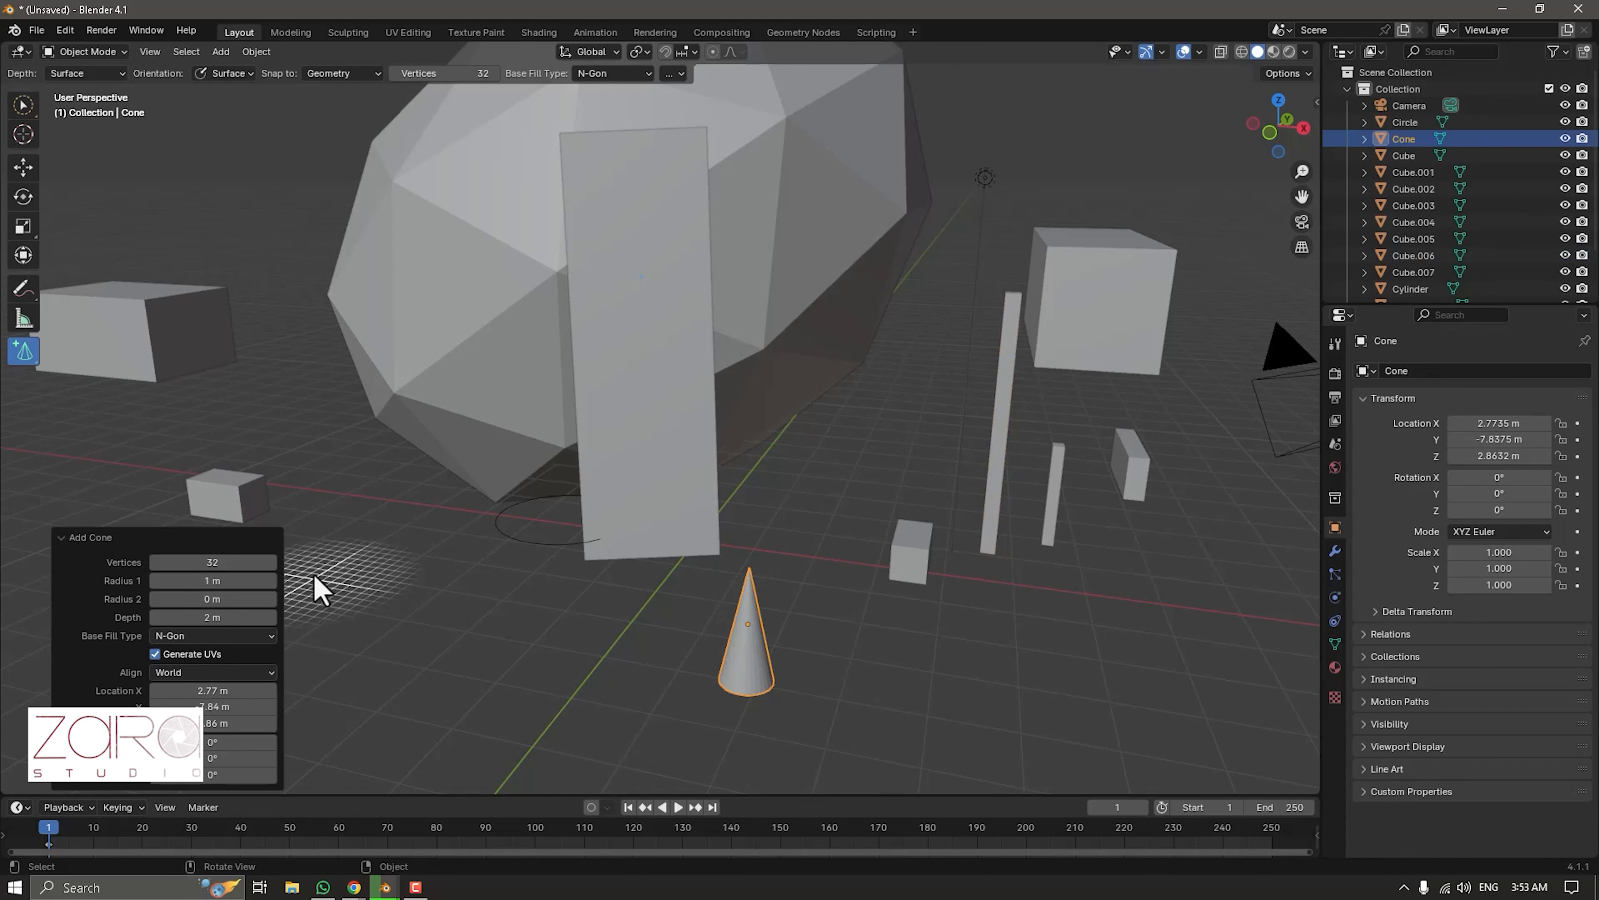
{"action": "left_click_drag", "start_coordinate": [385, 642], "coordinate": [368, 792]}
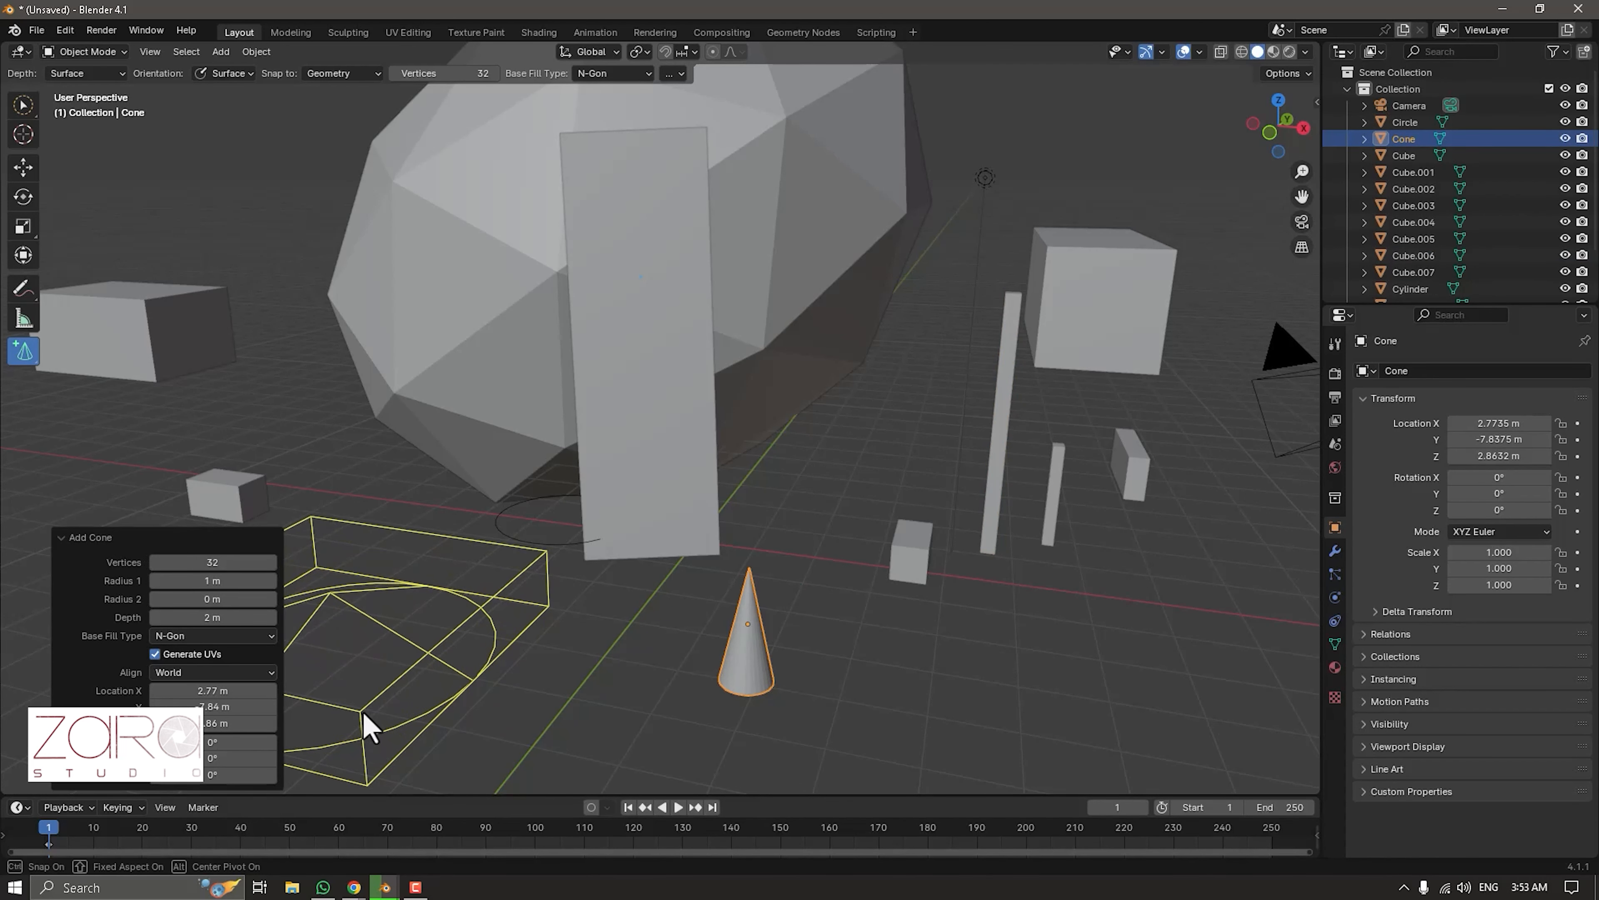
{"action": "left_click", "coordinate": [368, 725]}
{"action": "mouse_move", "coordinate": [278, 377]}
{"action": "left_mouse_down"}
{"action": "mouse_move", "coordinate": [296, 404]}
{"action": "mouse_move", "coordinate": [337, 386]}
{"action": "left_mouse_up"}
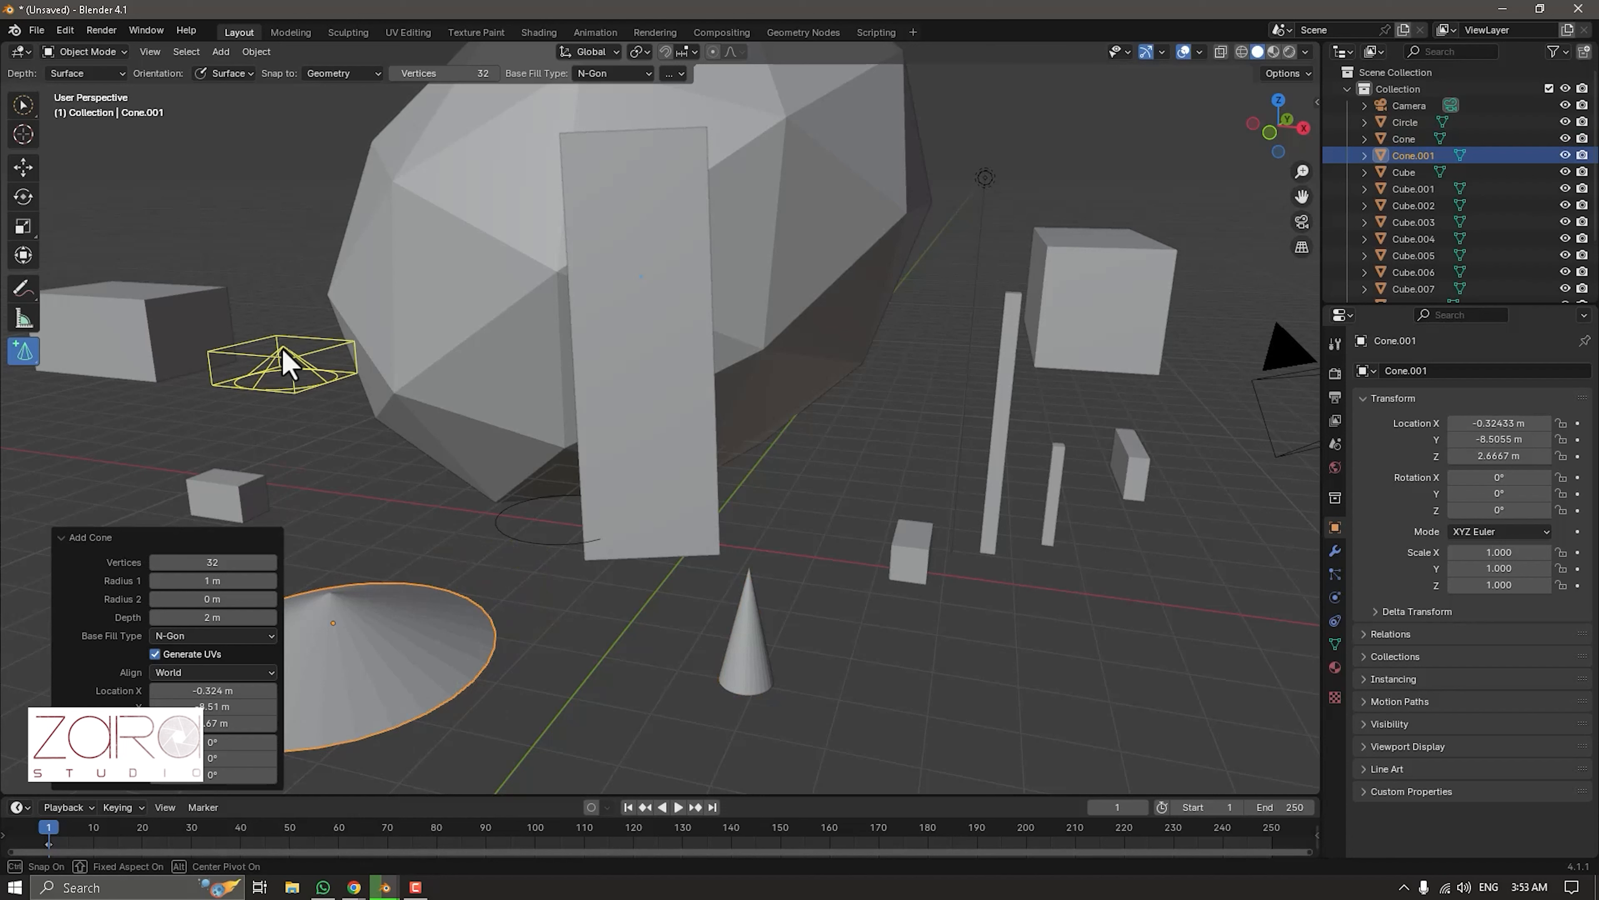
{"action": "left_click", "coordinate": [270, 274]}
Draw three cylinders with the Add Cylinder tool: a round one right of the icosphere, a flattened one and a thin one near the small boxes.
{"action": "left_click", "coordinate": [24, 351]}
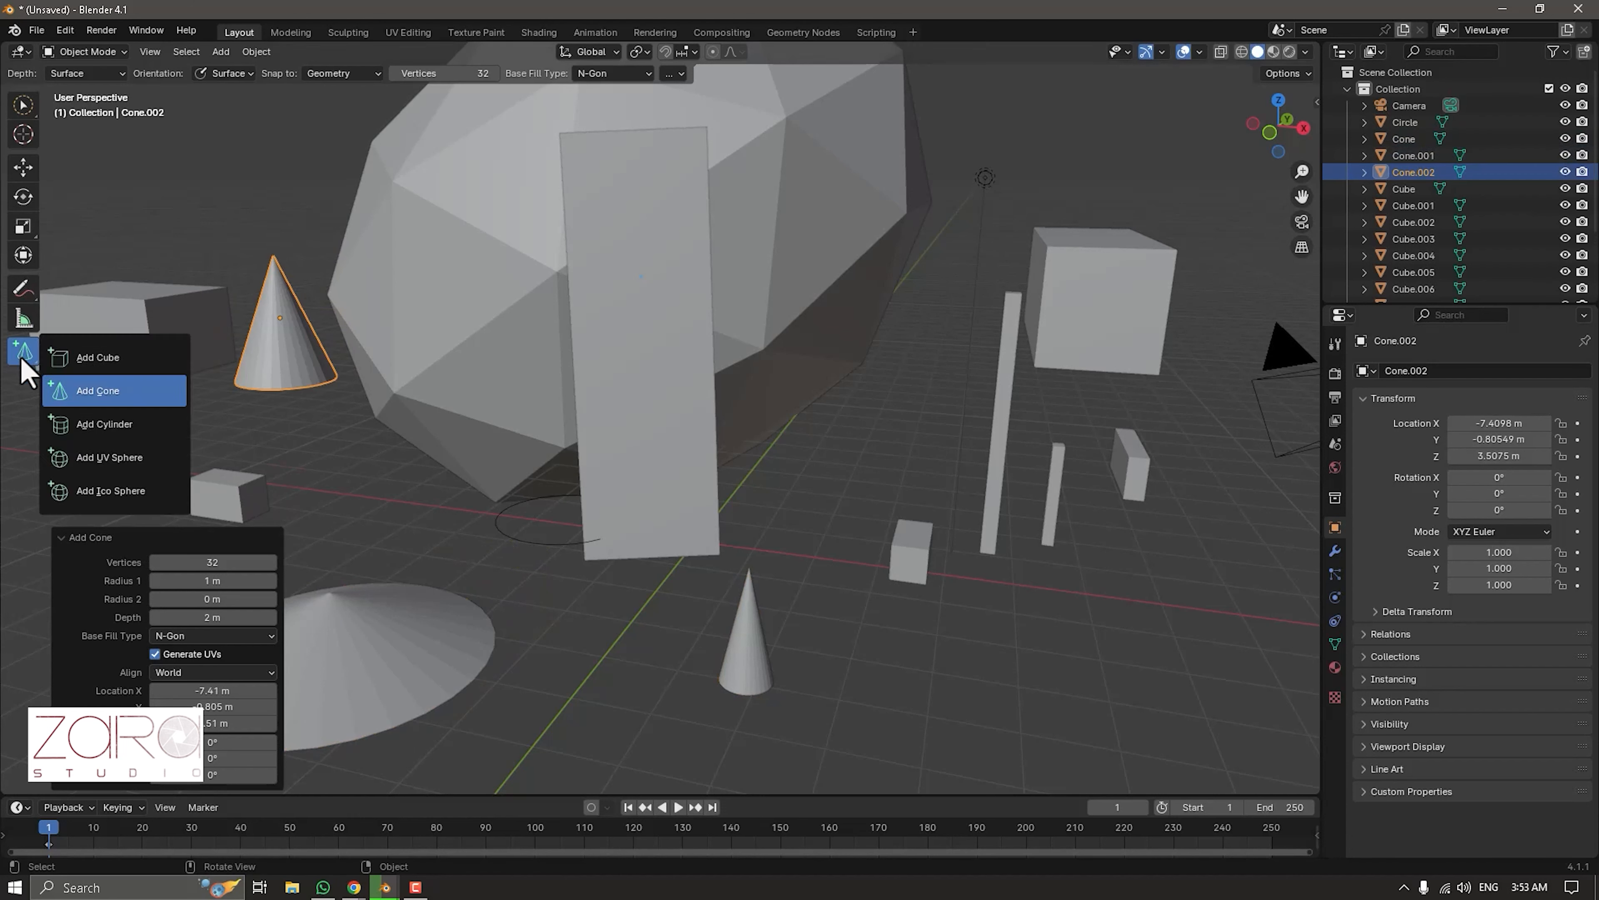
{"action": "left_click", "coordinate": [90, 441]}
{"action": "left_click_drag", "start_coordinate": [858, 421], "coordinate": [917, 450]}
{"action": "left_click", "coordinate": [928, 383]}
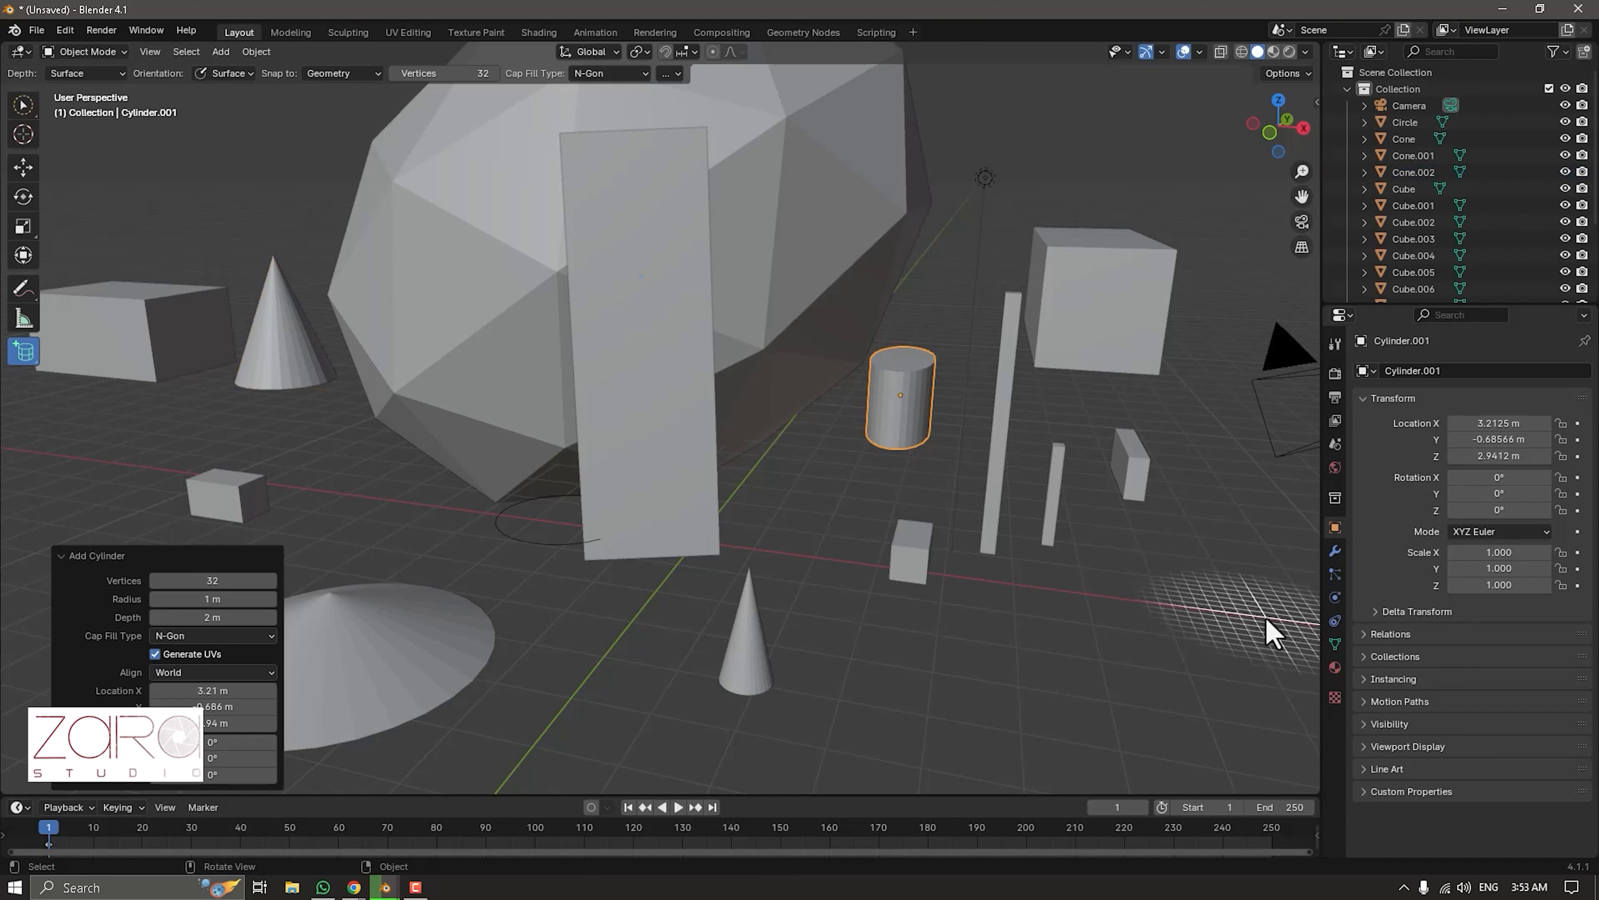
{"action": "left_click_drag", "start_coordinate": [1203, 631], "coordinate": [1214, 561]}
{"action": "left_click", "coordinate": [1197, 571]}
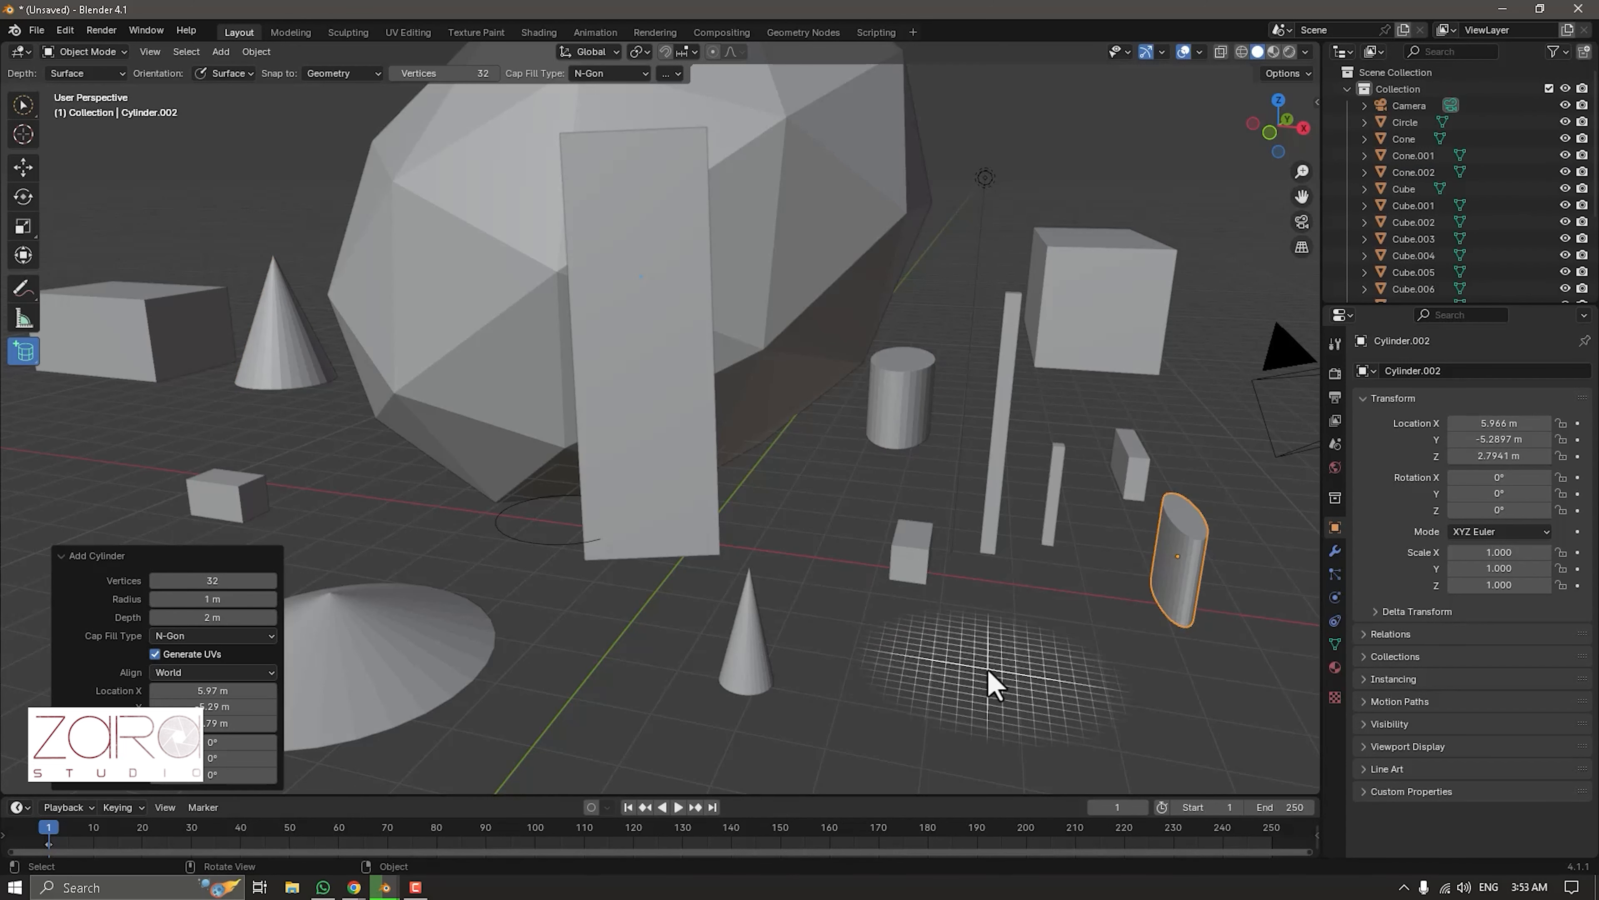
{"action": "left_click_drag", "start_coordinate": [1020, 709], "coordinate": [1012, 693]}
{"action": "left_click", "coordinate": [1011, 632]}
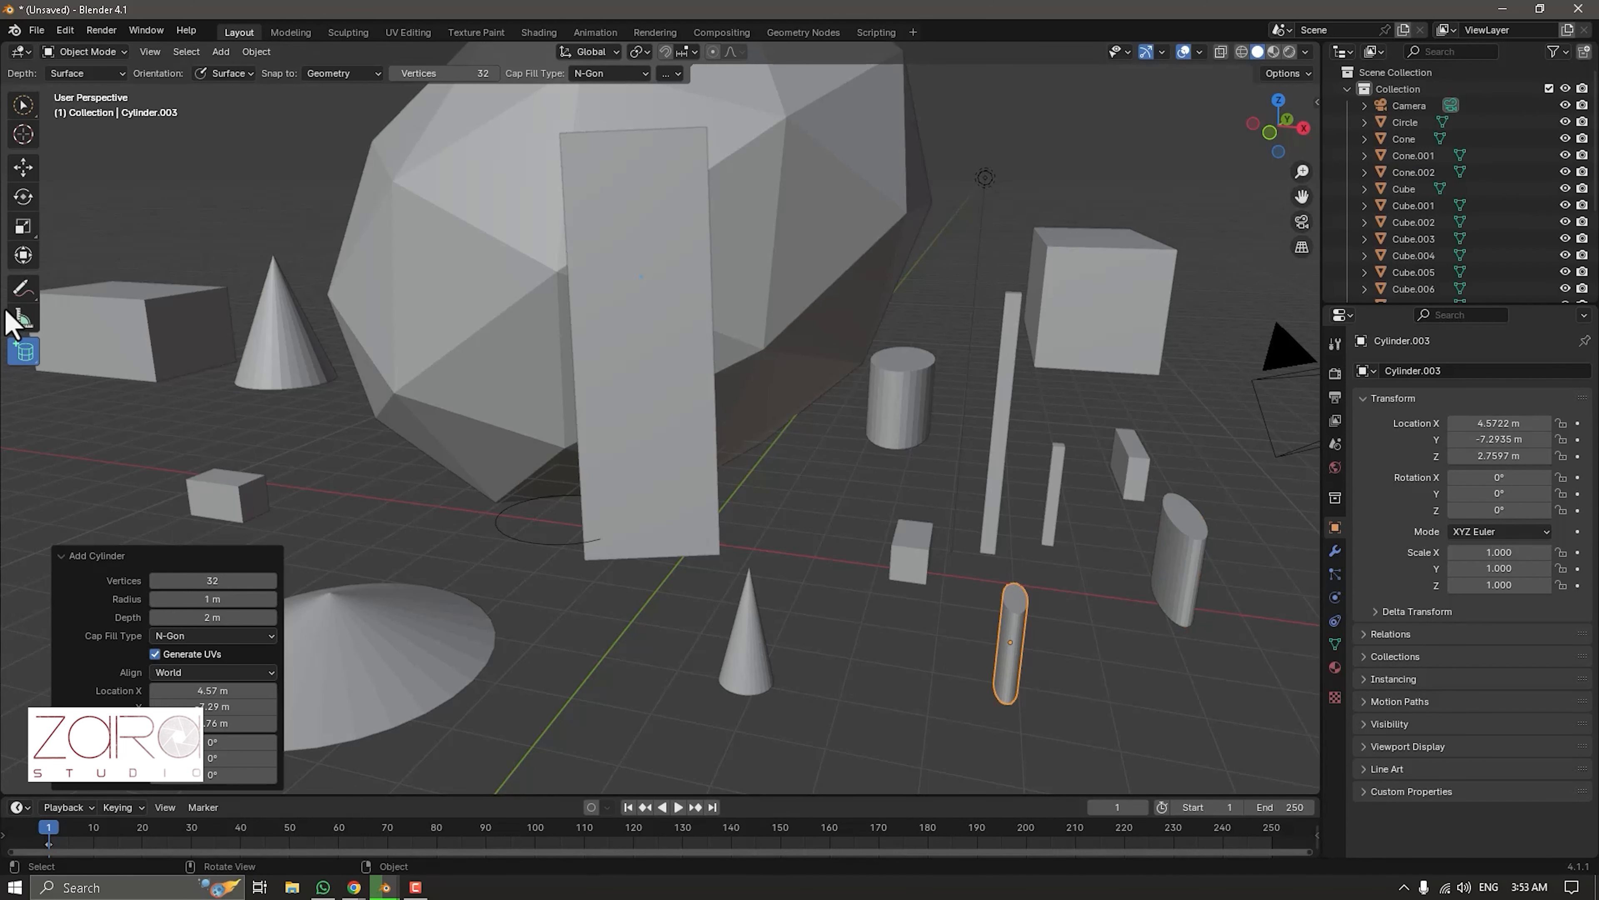
Draw two UV spheres with the Add UV Sphere tool: a small, narrow one beside the cylinders and a huge one left of the icosphere.
{"action": "left_click", "coordinate": [31, 359]}
{"action": "left_click", "coordinate": [100, 457]}
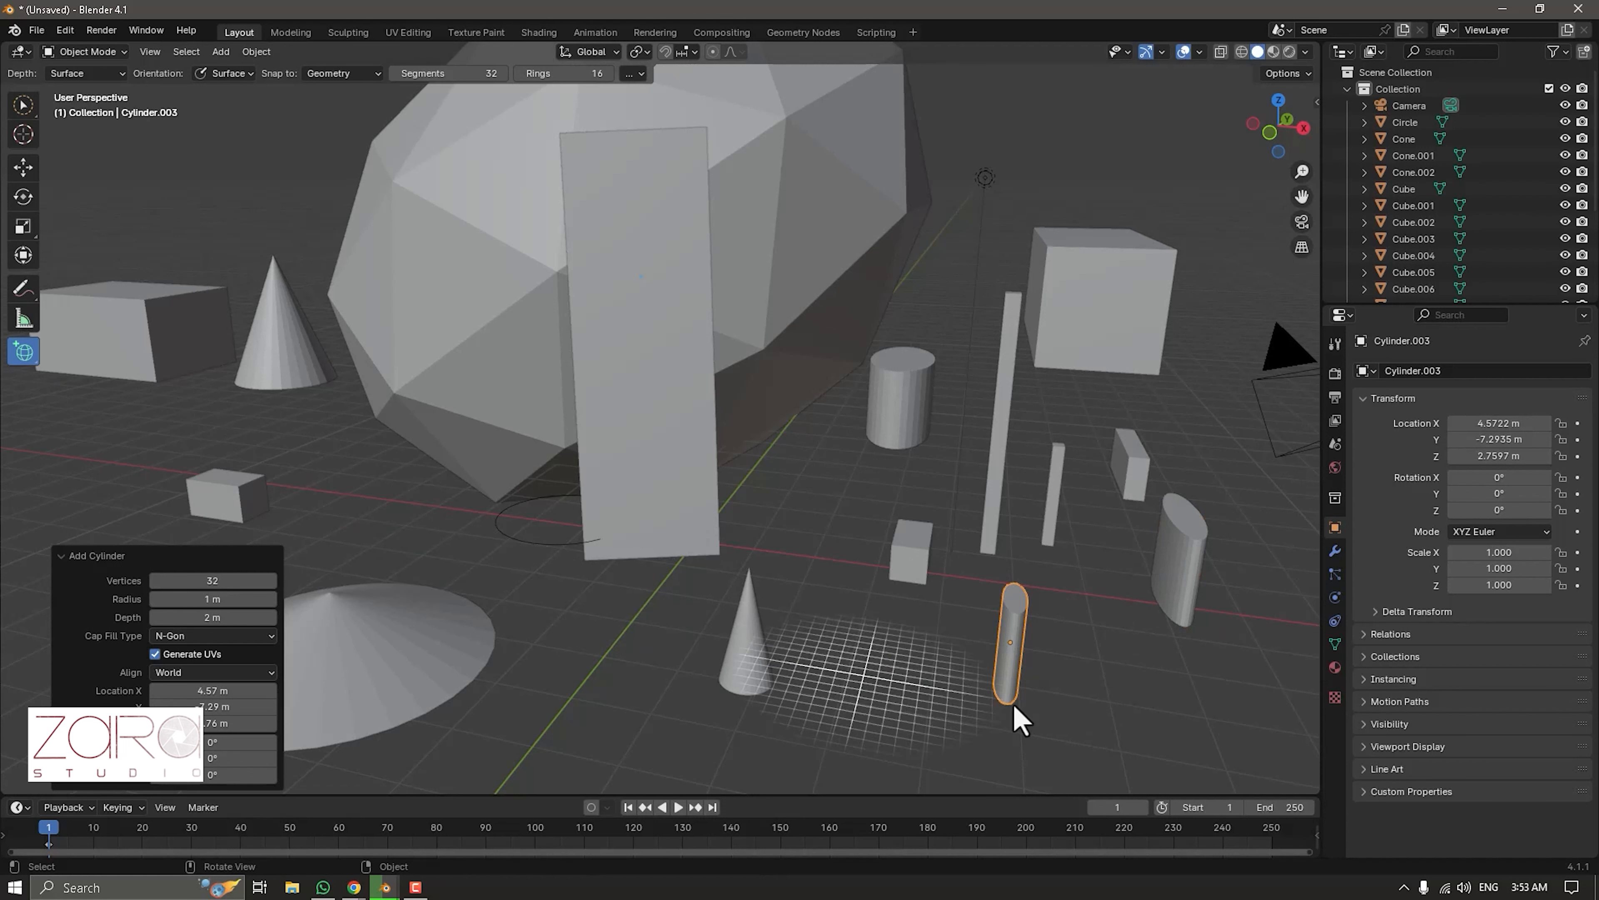
{"action": "left_click_drag", "start_coordinate": [1147, 690], "coordinate": [1168, 732]}
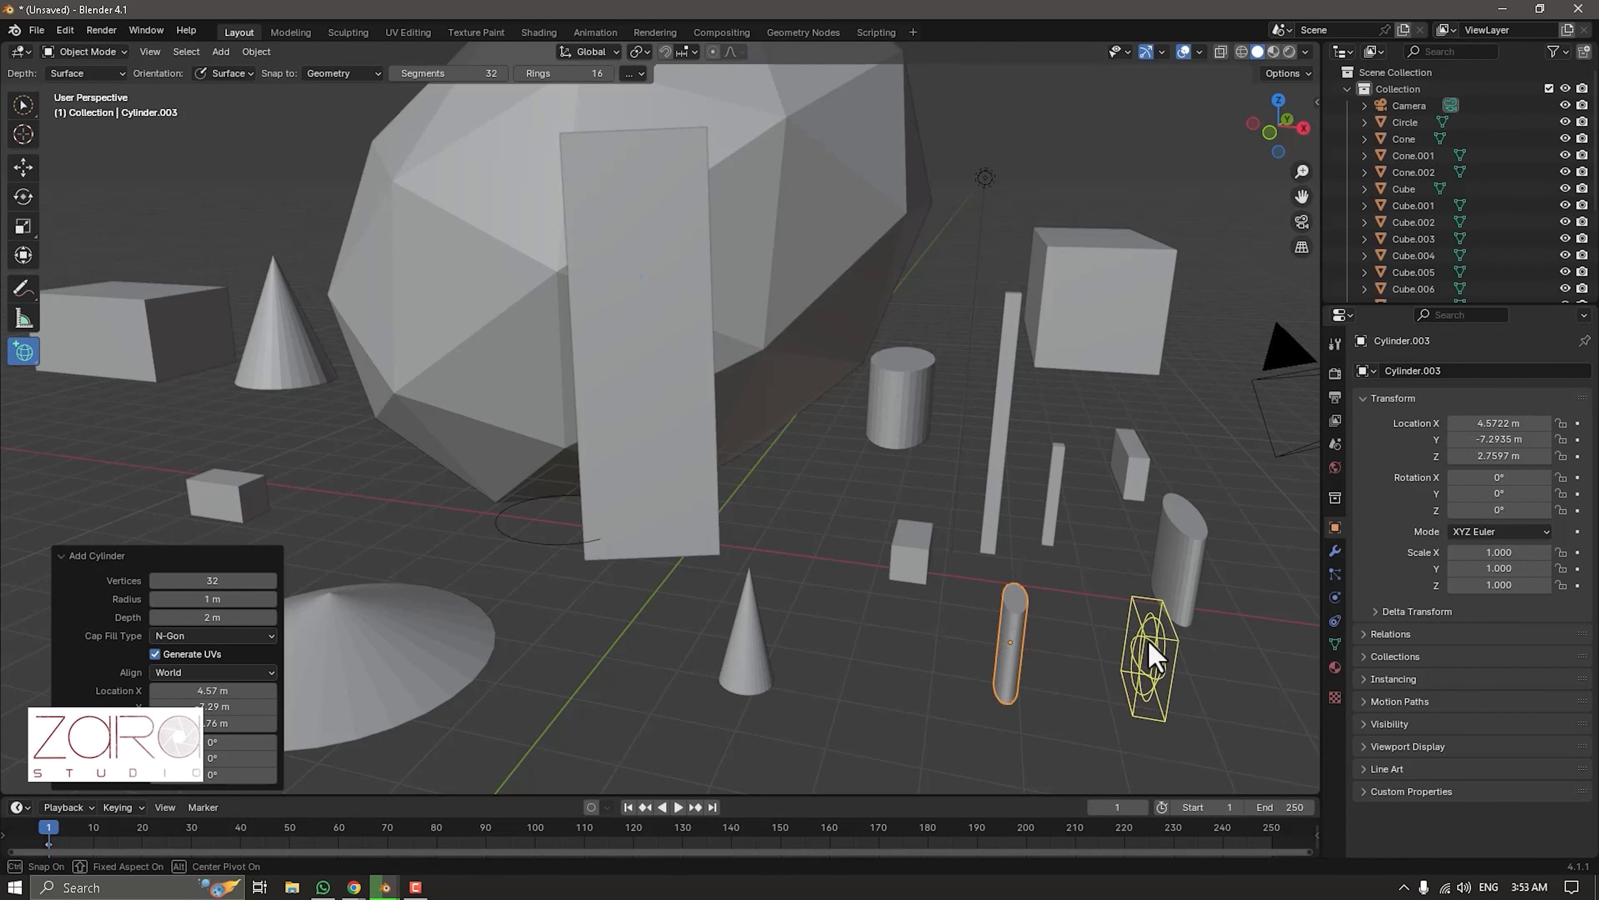
{"action": "left_click", "coordinate": [1153, 654]}
{"action": "scroll", "coordinate": [500, 482], "scroll_direction": "down", "scroll_amount": 6}
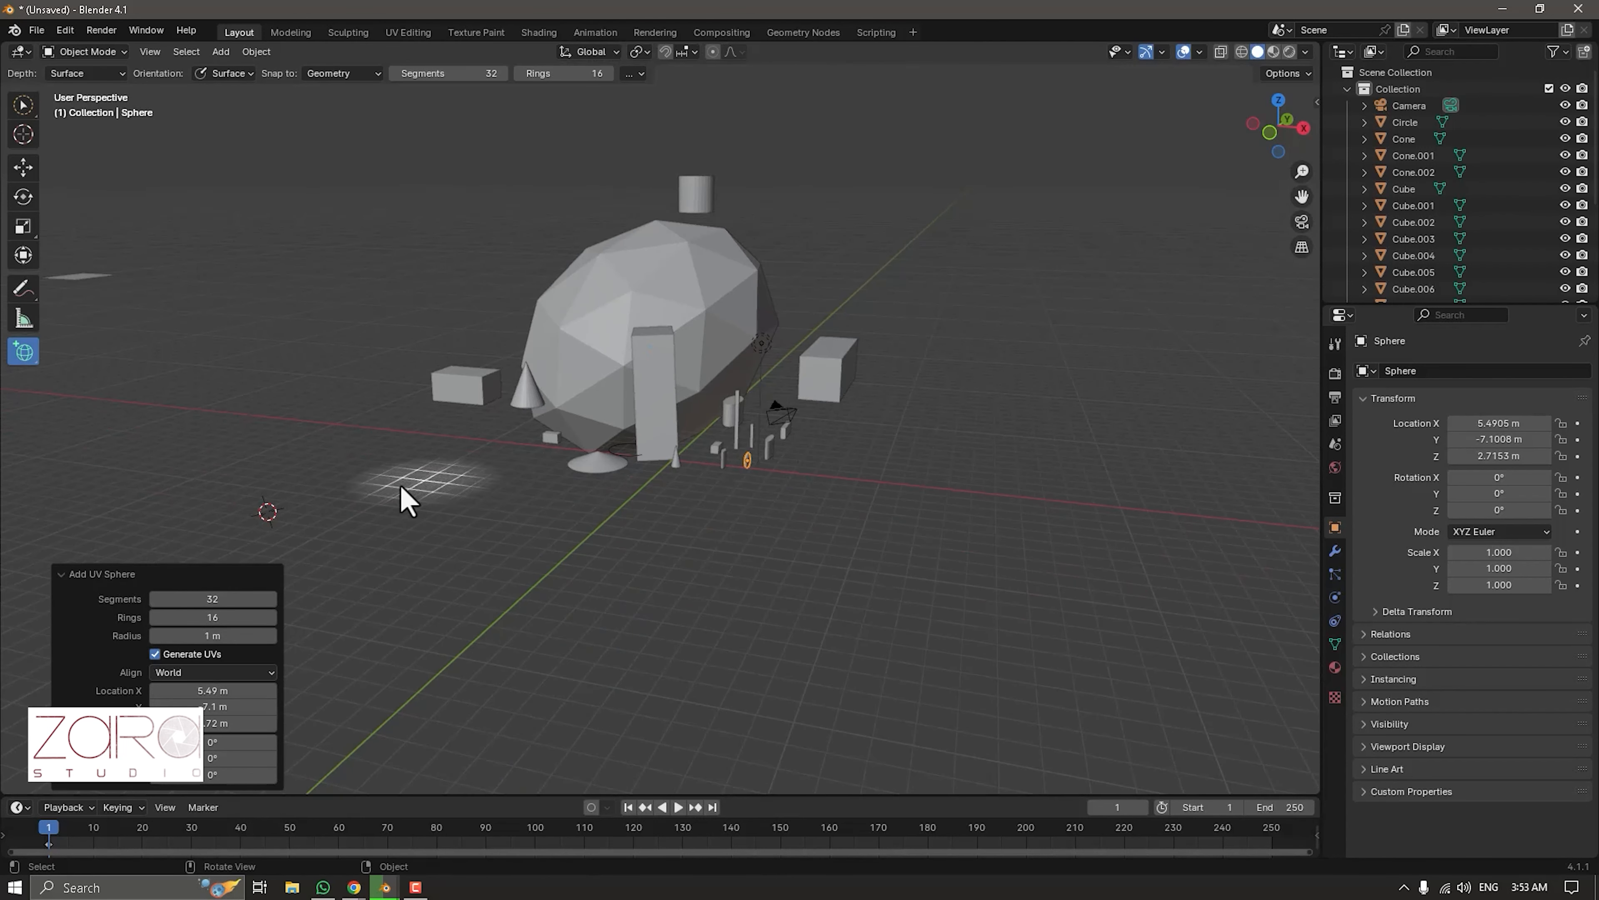
{"action": "left_click_drag", "start_coordinate": [201, 408], "coordinate": [385, 579]}
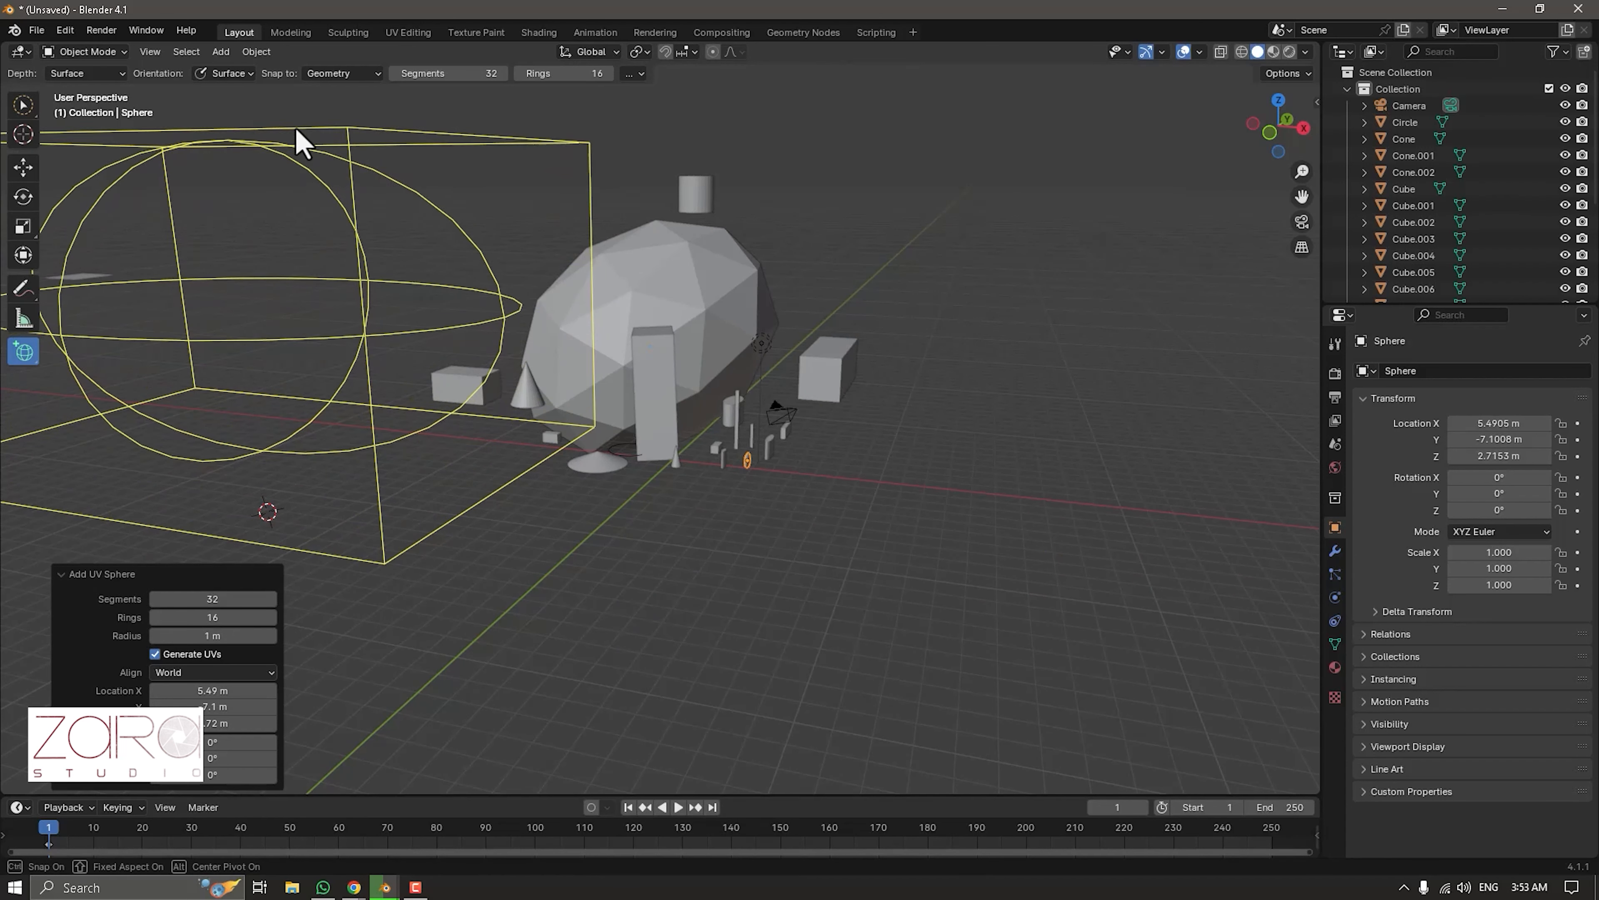
{"action": "left_click", "coordinate": [300, 142]}
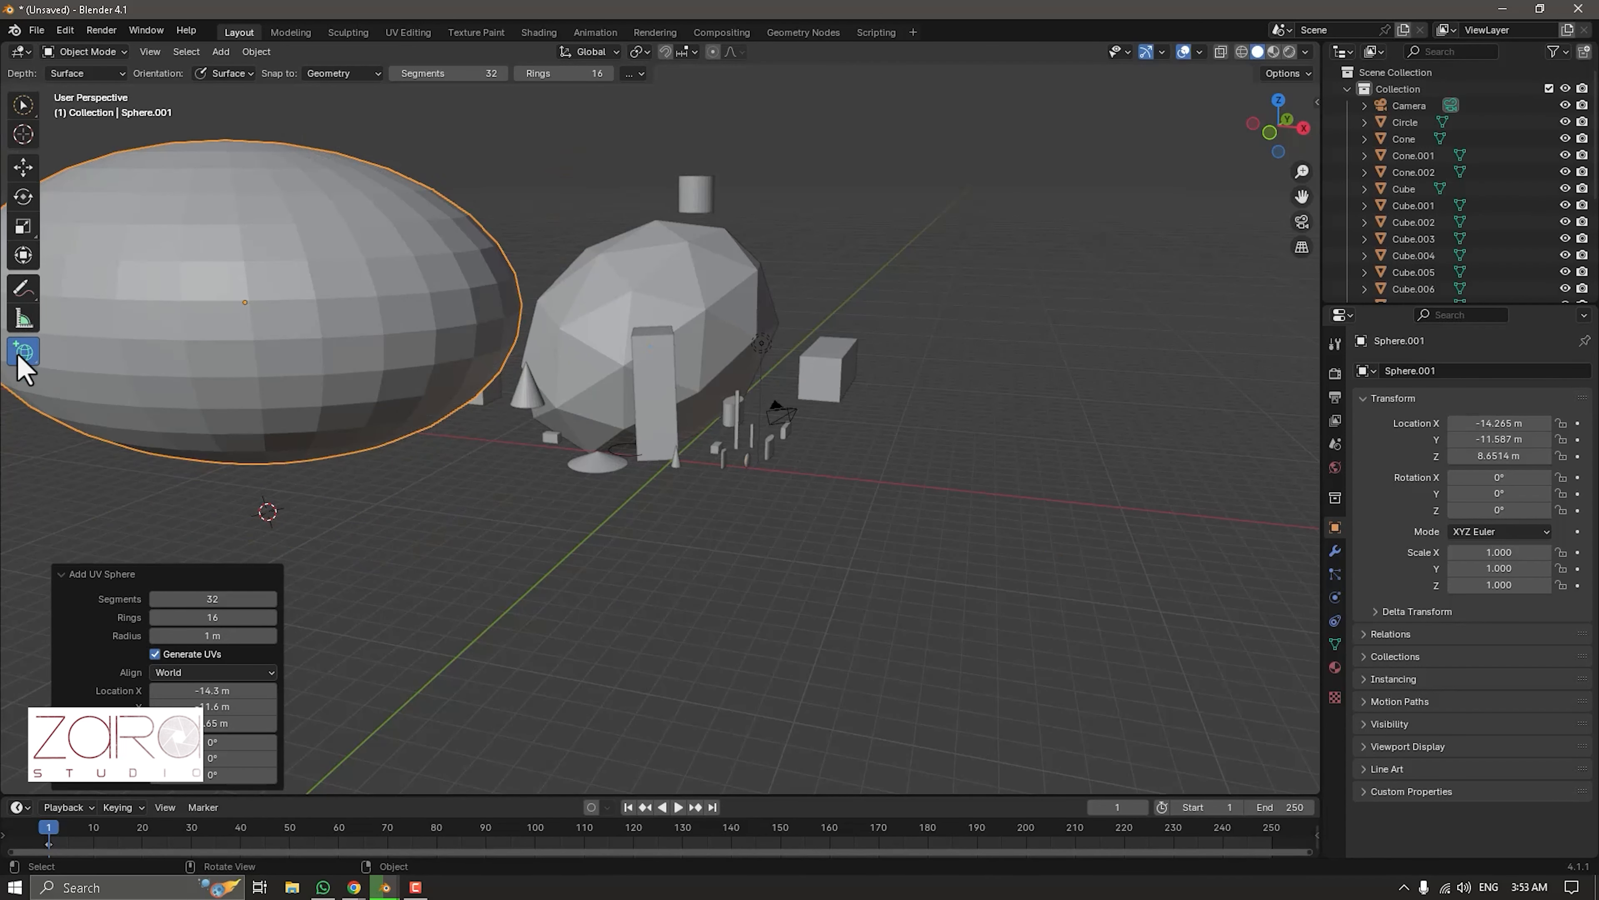
Draw three ico spheres with the Add Ico Sphere tool: two in the foreground and one enormous, stretched one in the far background.
{"action": "left_click_drag", "start_coordinate": [25, 361], "coordinate": [57, 409]}
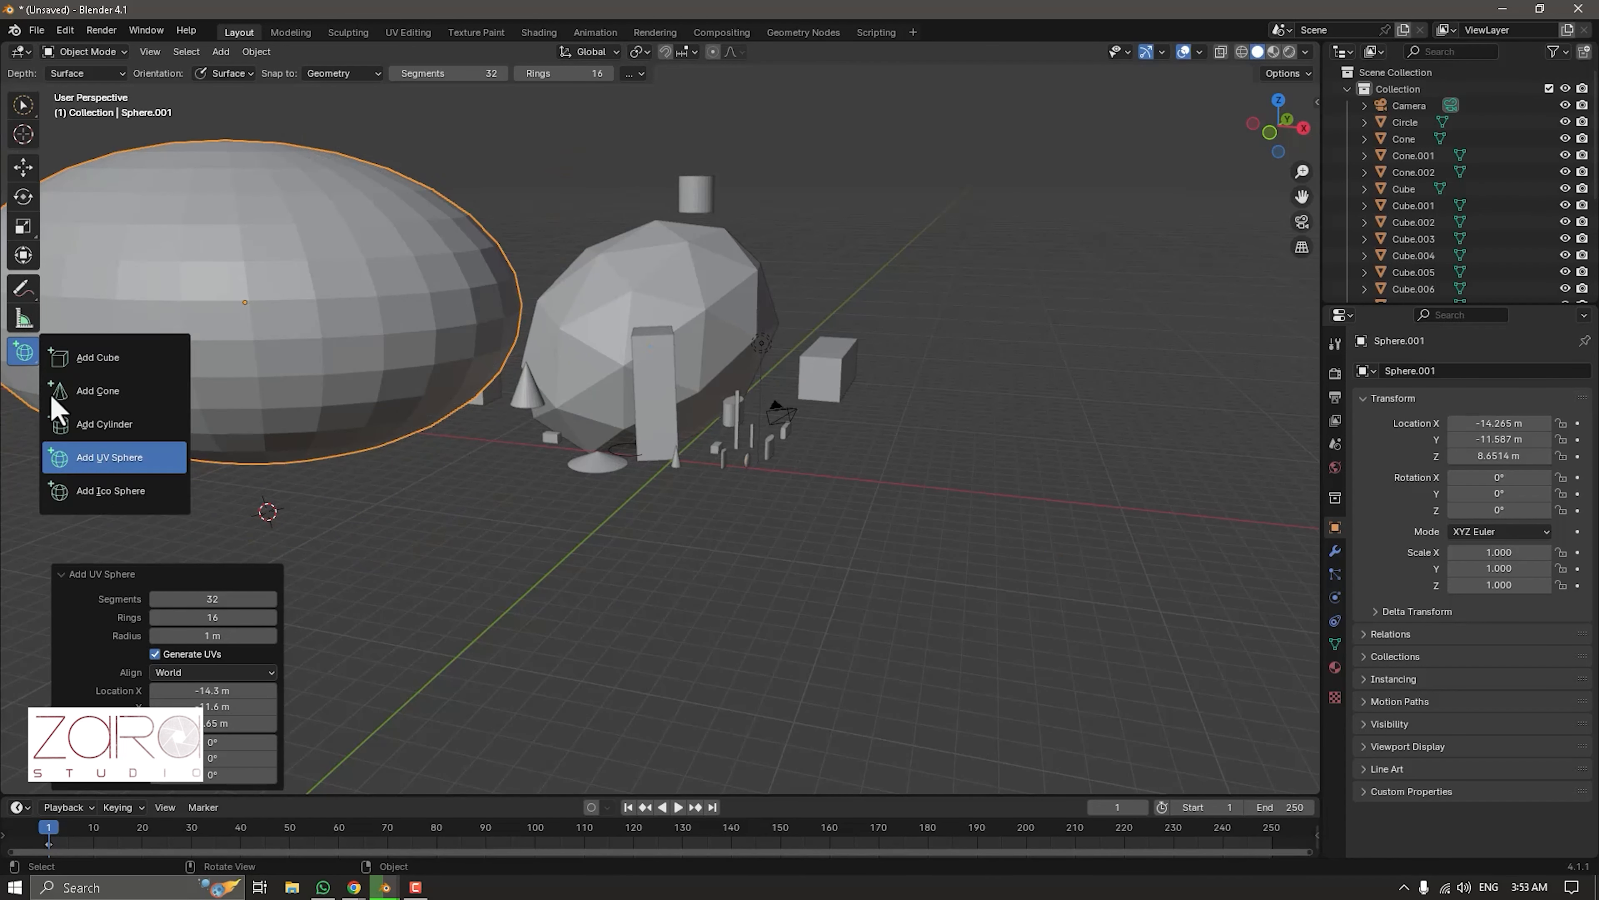
{"action": "left_click", "coordinate": [115, 497]}
{"action": "left_click_drag", "start_coordinate": [894, 533], "coordinate": [1020, 655]}
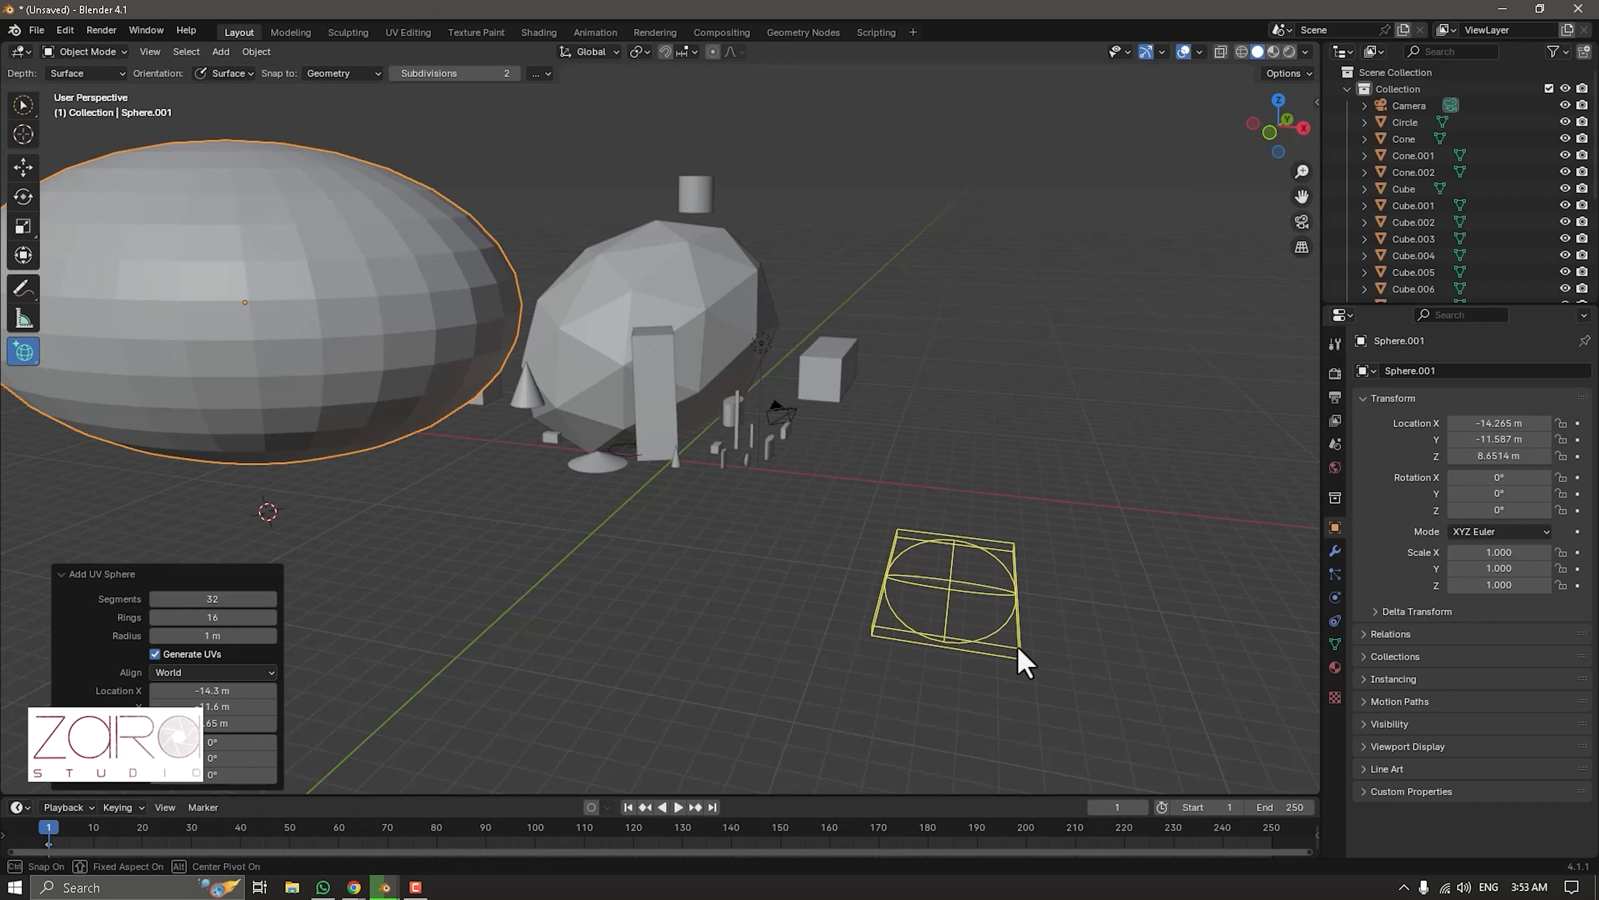
{"action": "left_click", "coordinate": [1010, 488]}
{"action": "left_click_drag", "start_coordinate": [431, 570], "coordinate": [527, 637]}
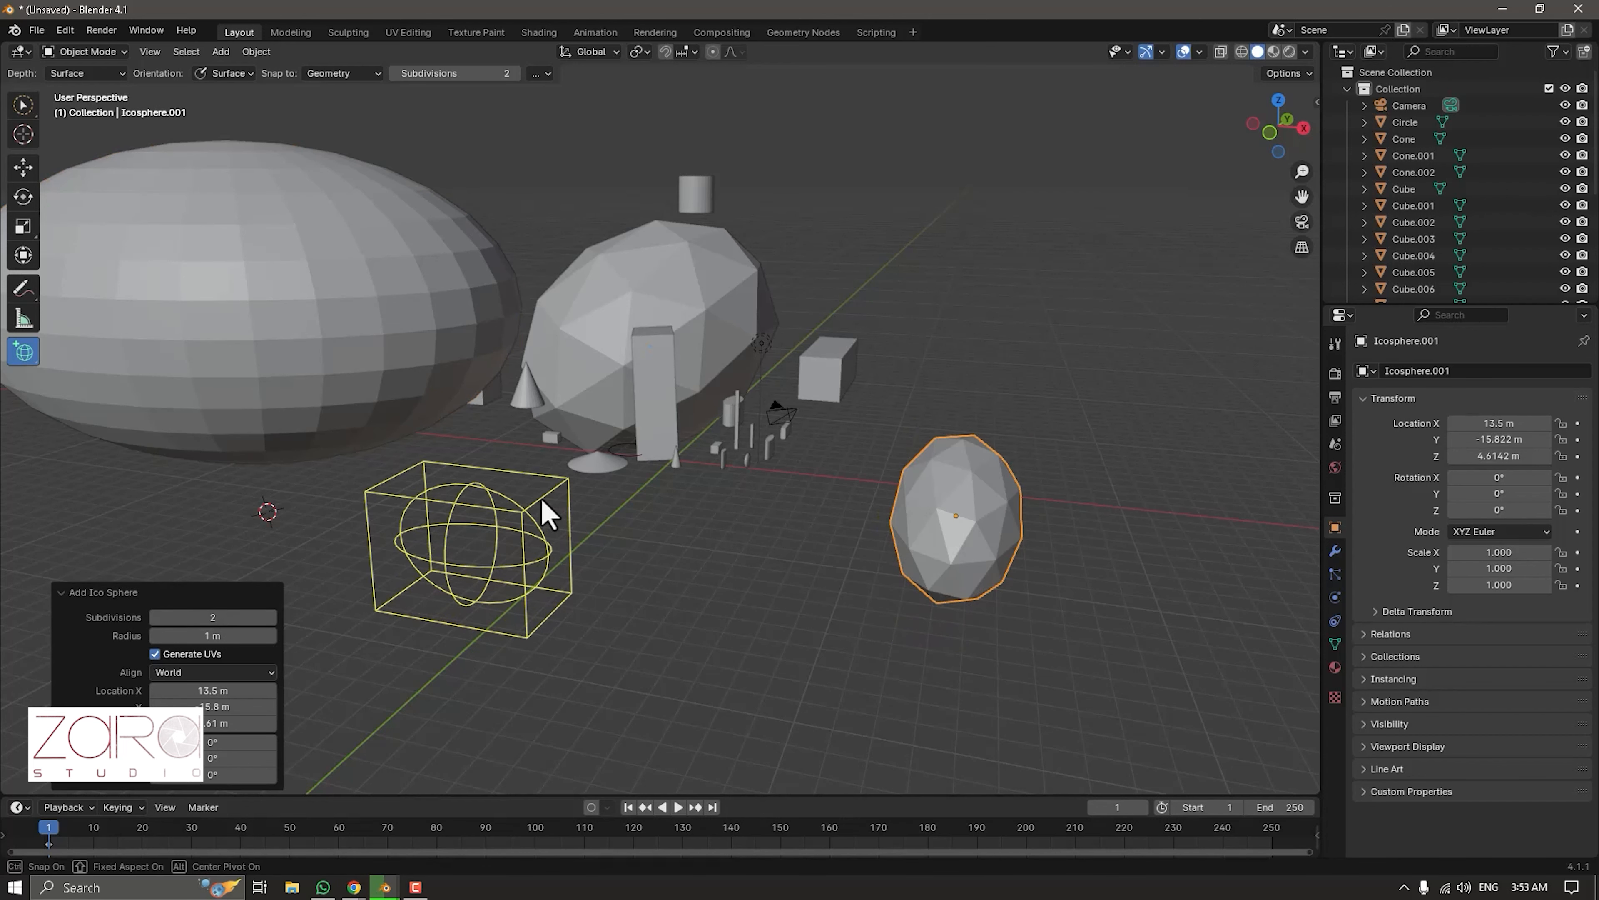
{"action": "left_click", "coordinate": [548, 514]}
{"action": "left_click_drag", "start_coordinate": [932, 186], "coordinate": [1229, 508]}
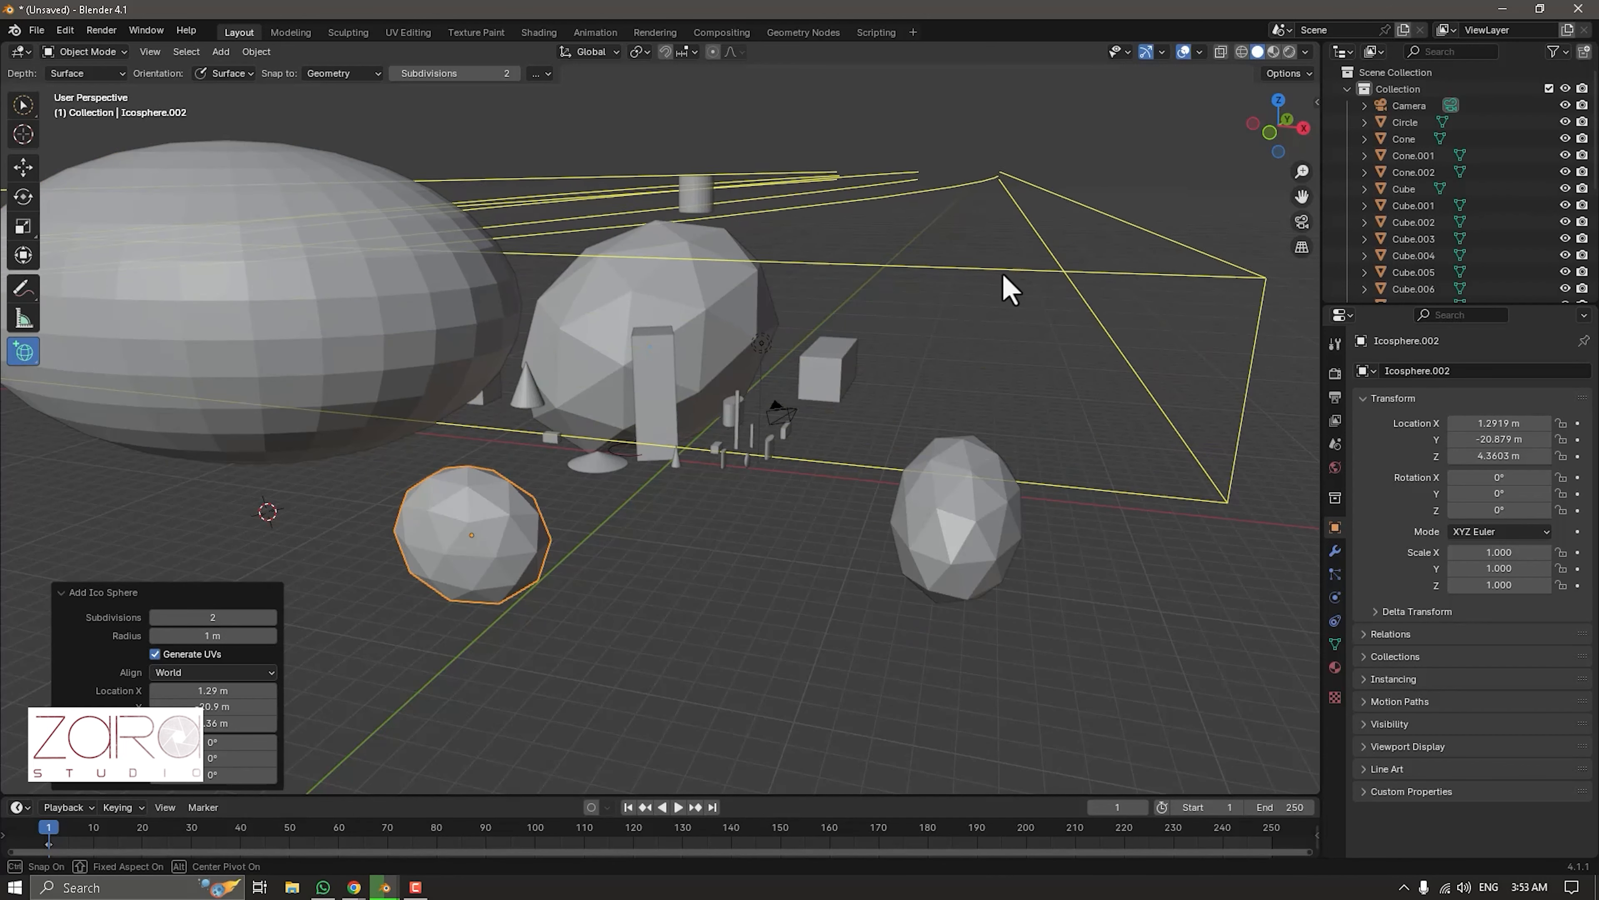
{"action": "left_click", "coordinate": [1000, 56]}
{"action": "scroll", "coordinate": [949, 293], "scroll_direction": "down", "scroll_amount": 5}
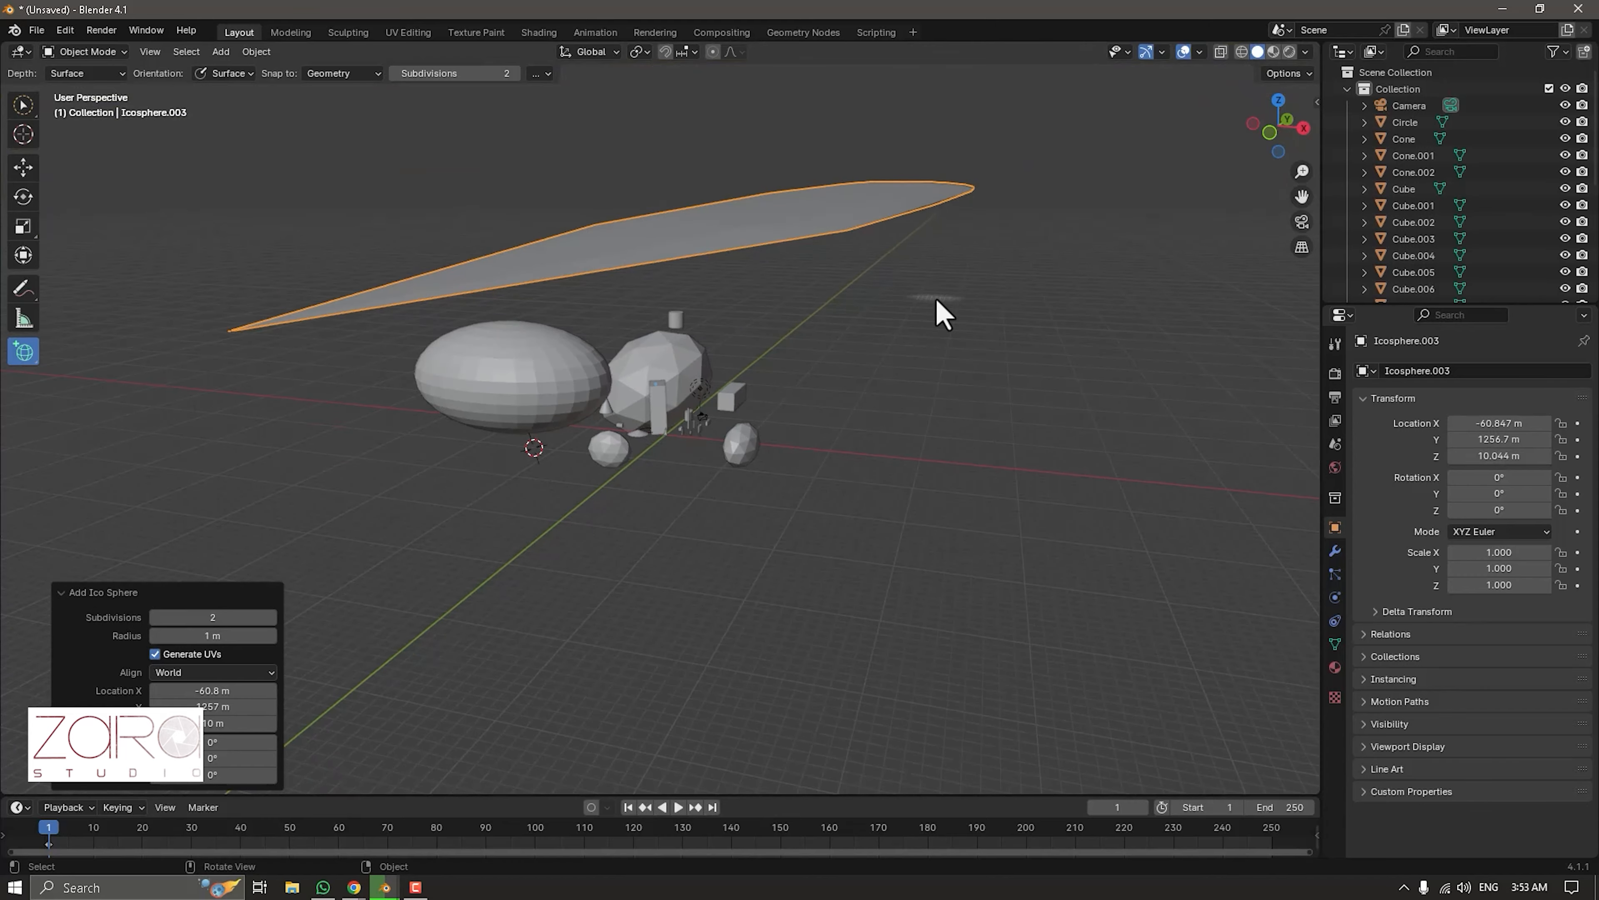
Draw one more large, elongated ico sphere right of the other objects with the Add Ico Sphere tool and deselect everything.
{"action": "middle_click_drag", "start_coordinate": [942, 313], "coordinate": [875, 334]}
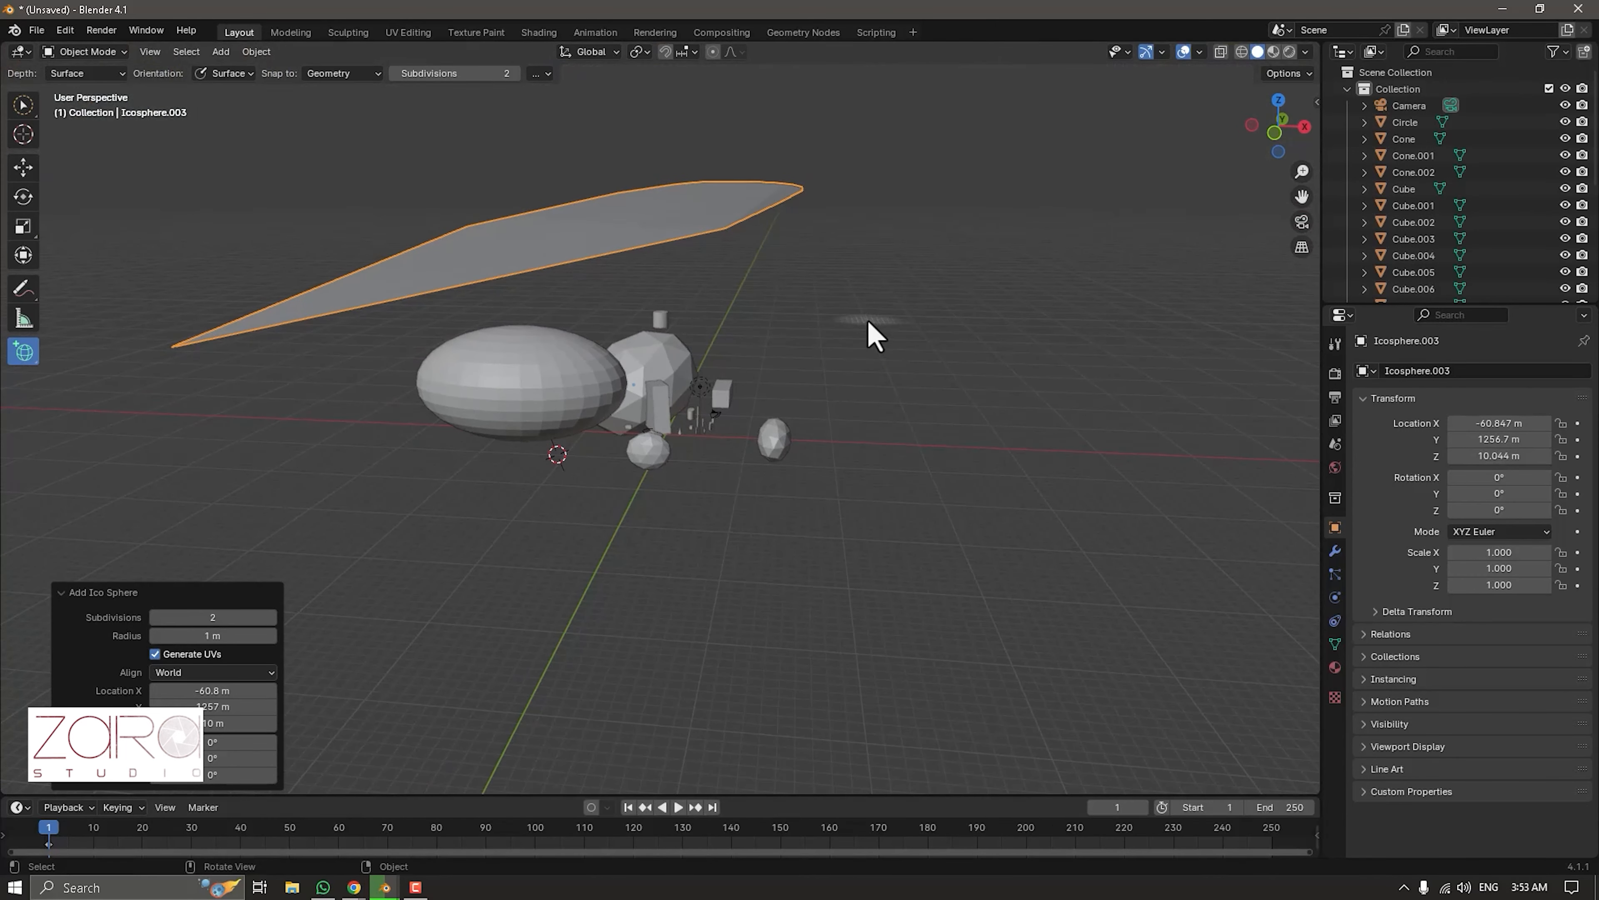
{"action": "left_click_drag", "start_coordinate": [875, 337], "coordinate": [1078, 497]}
{"action": "left_click", "coordinate": [1014, 307]}
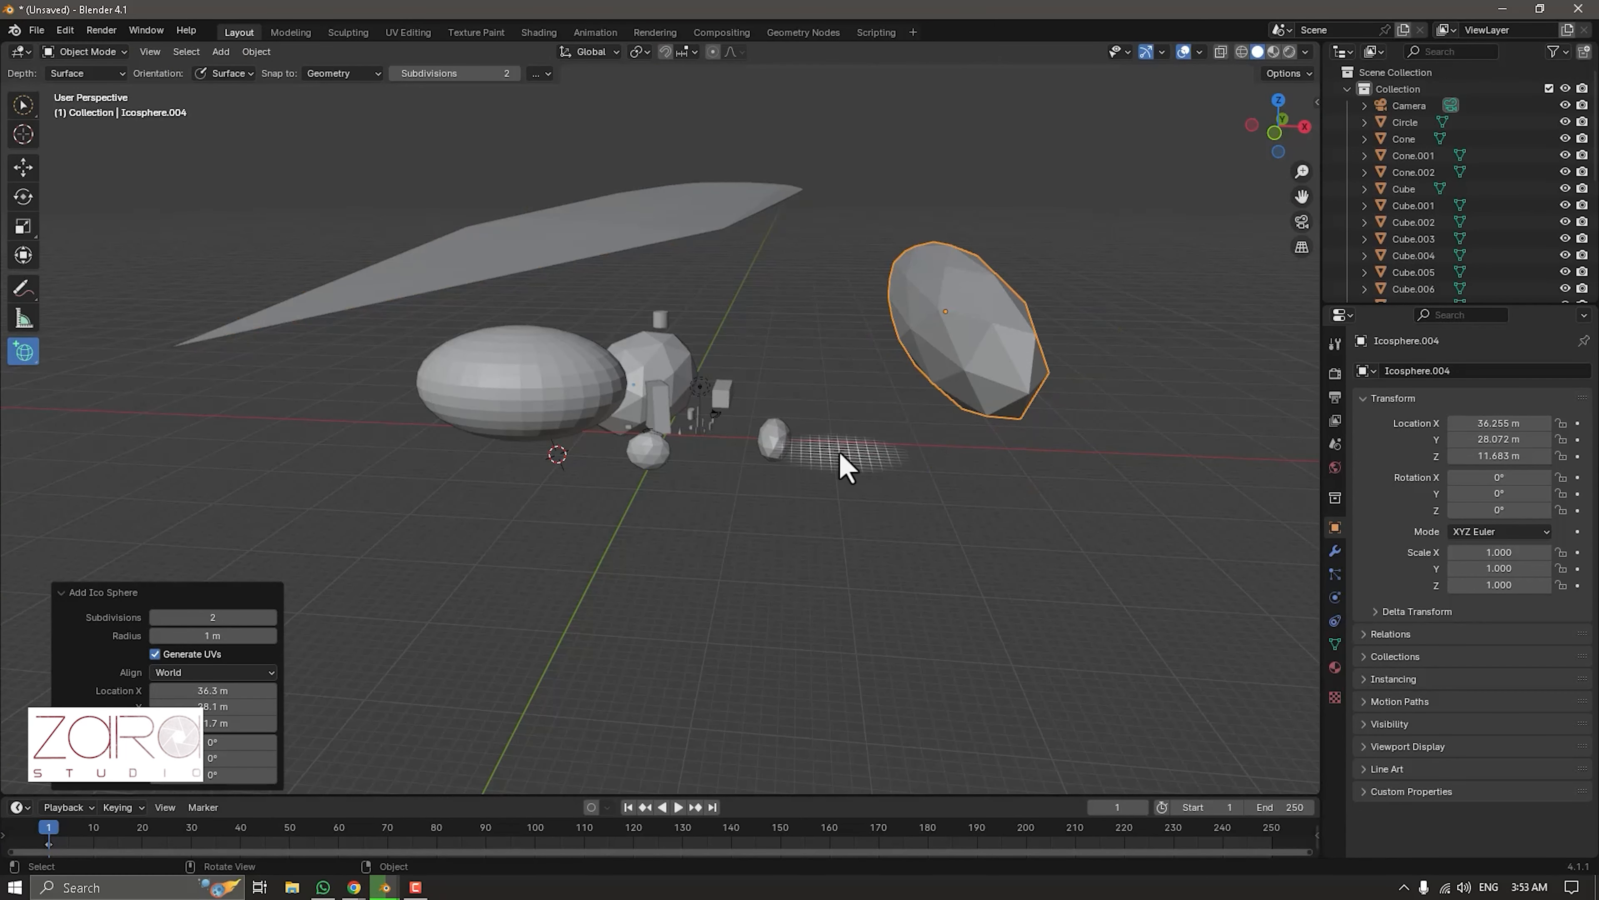
{"action": "key", "text": "alt+a"}
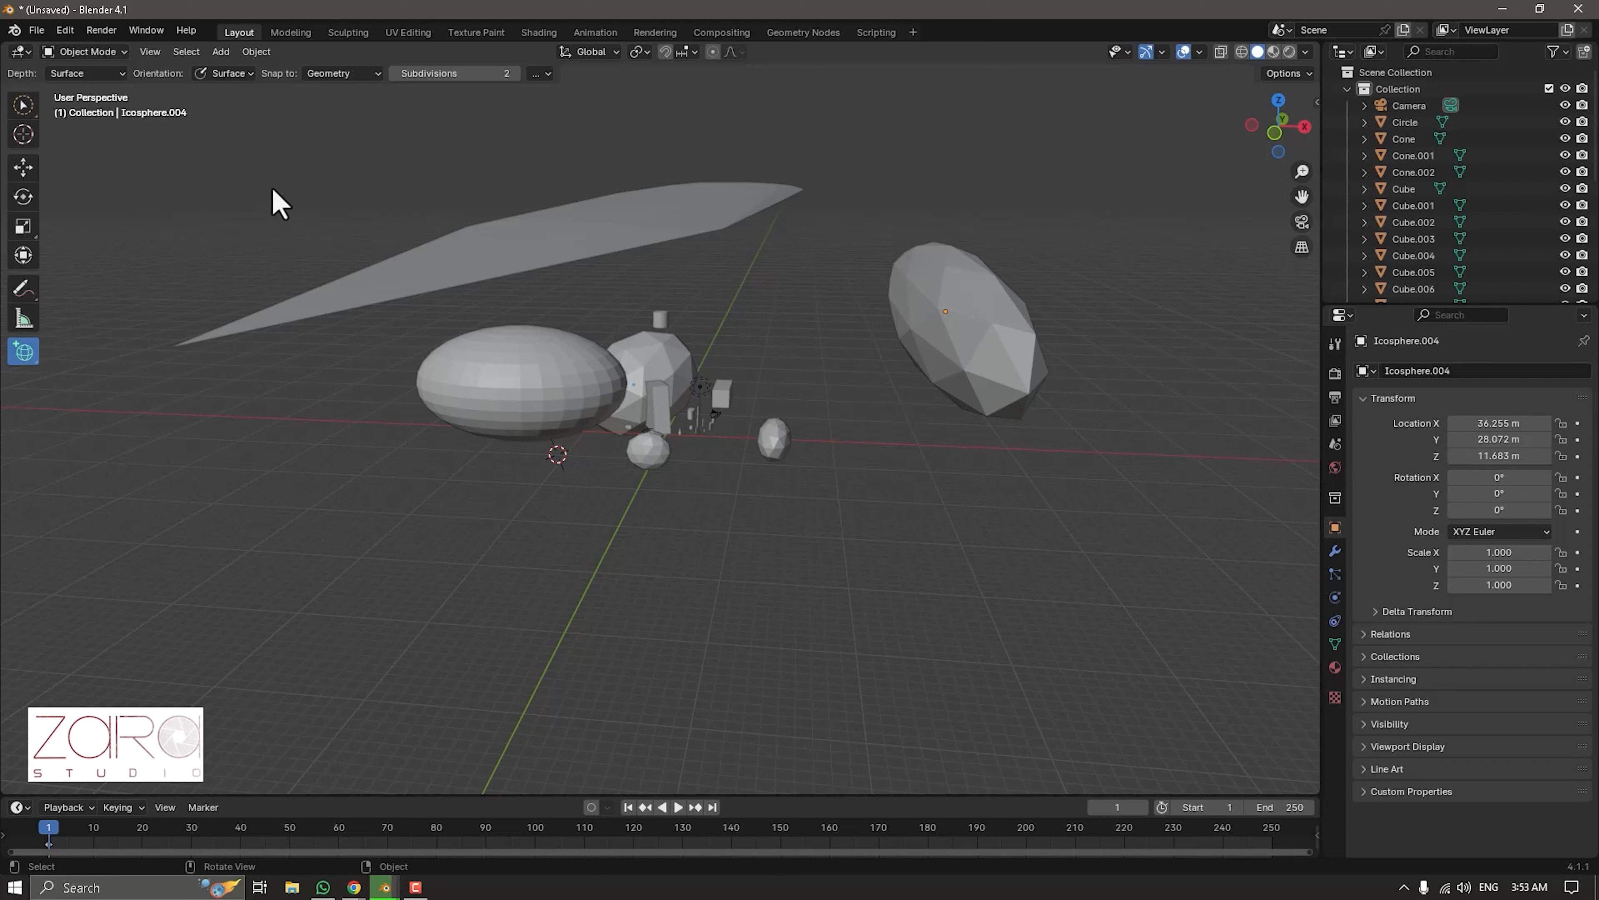
Activate the Select Box tool and toggle the newest ico sphere between Edit Mode and Object Mode, ending in Object Mode.
{"action": "left_click", "coordinate": [105, 52]}
{"action": "left_click", "coordinate": [23, 104]}
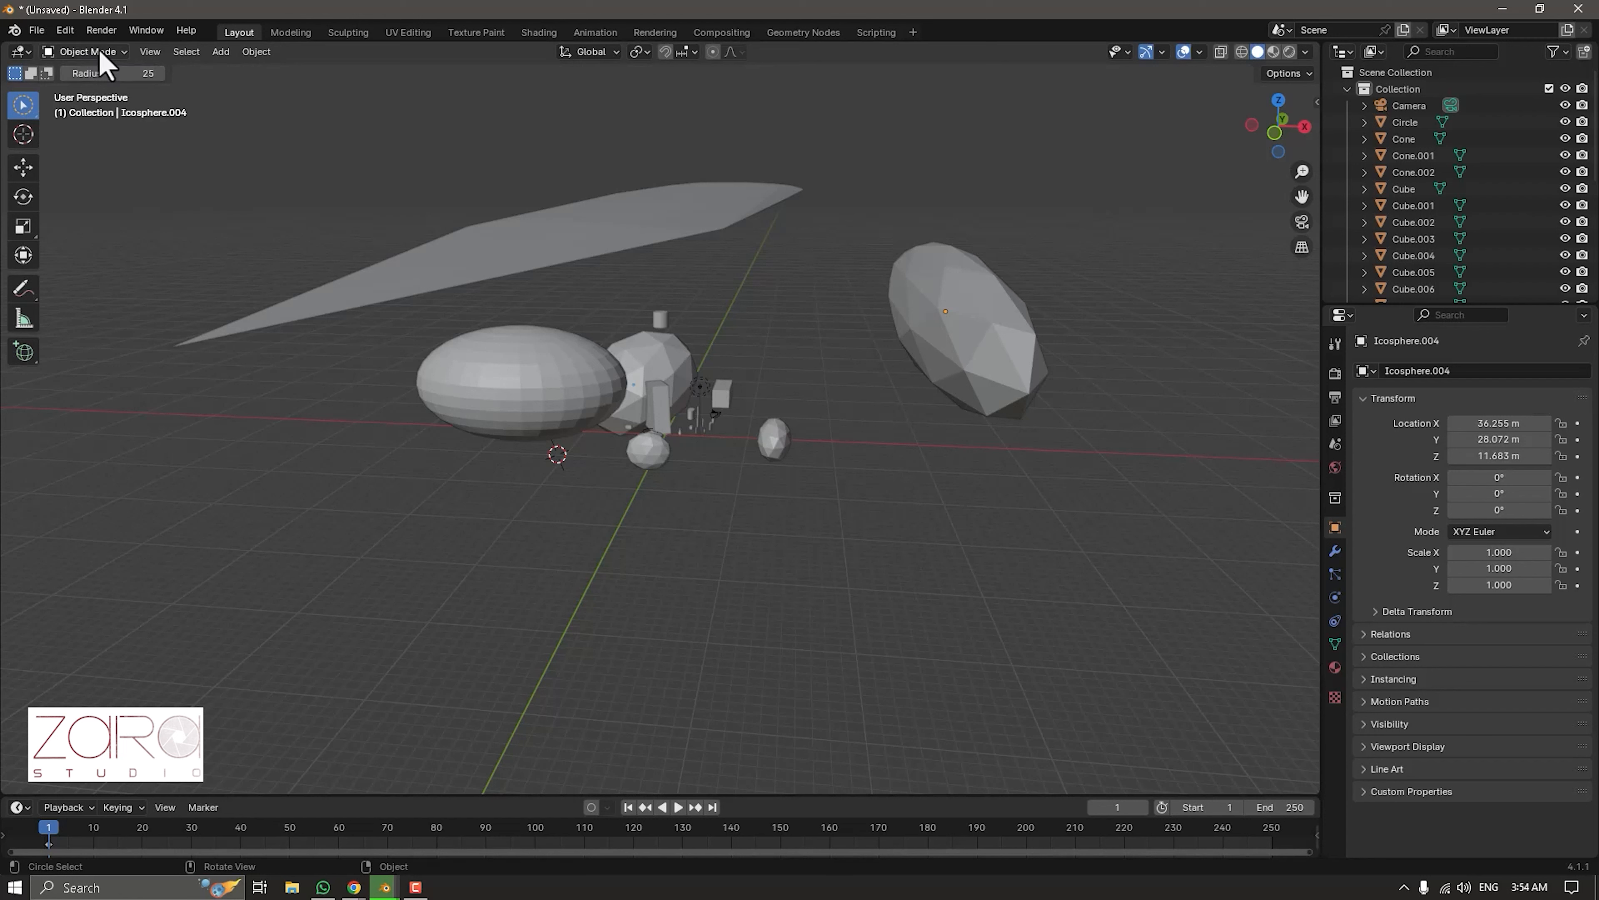
{"action": "left_click", "coordinate": [103, 53]}
{"action": "left_click", "coordinate": [88, 89]}
{"action": "key", "text": "Tab"}
{"action": "key", "text": "Tab"}
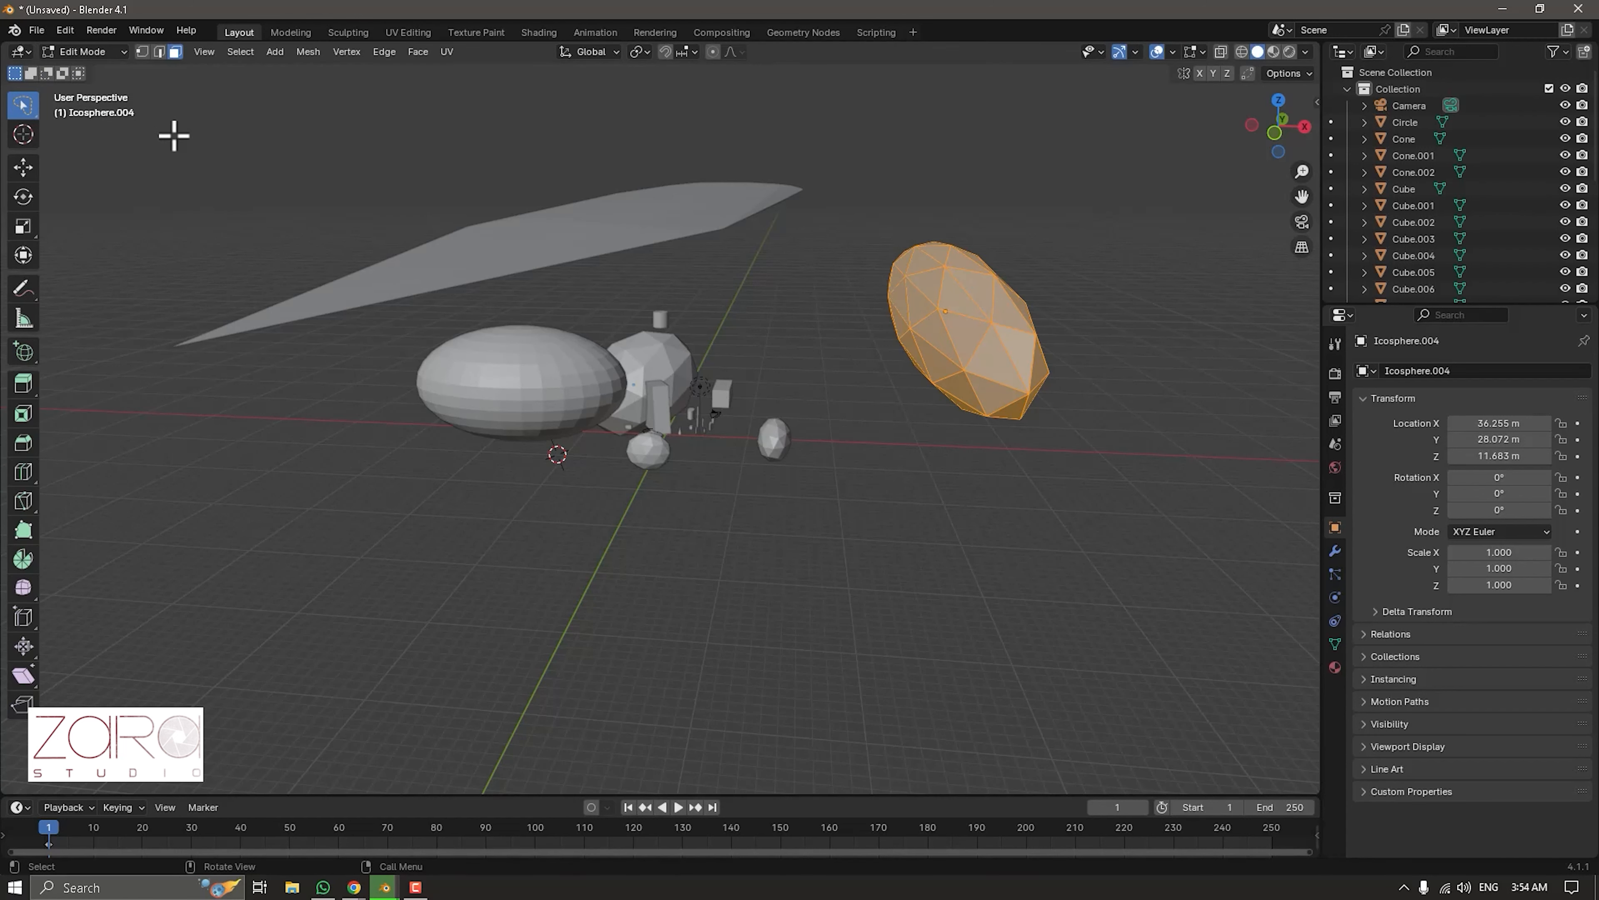
{"action": "key", "text": "Tab"}
Select all objects in the scene and delete them.
{"action": "key", "text": "a"}
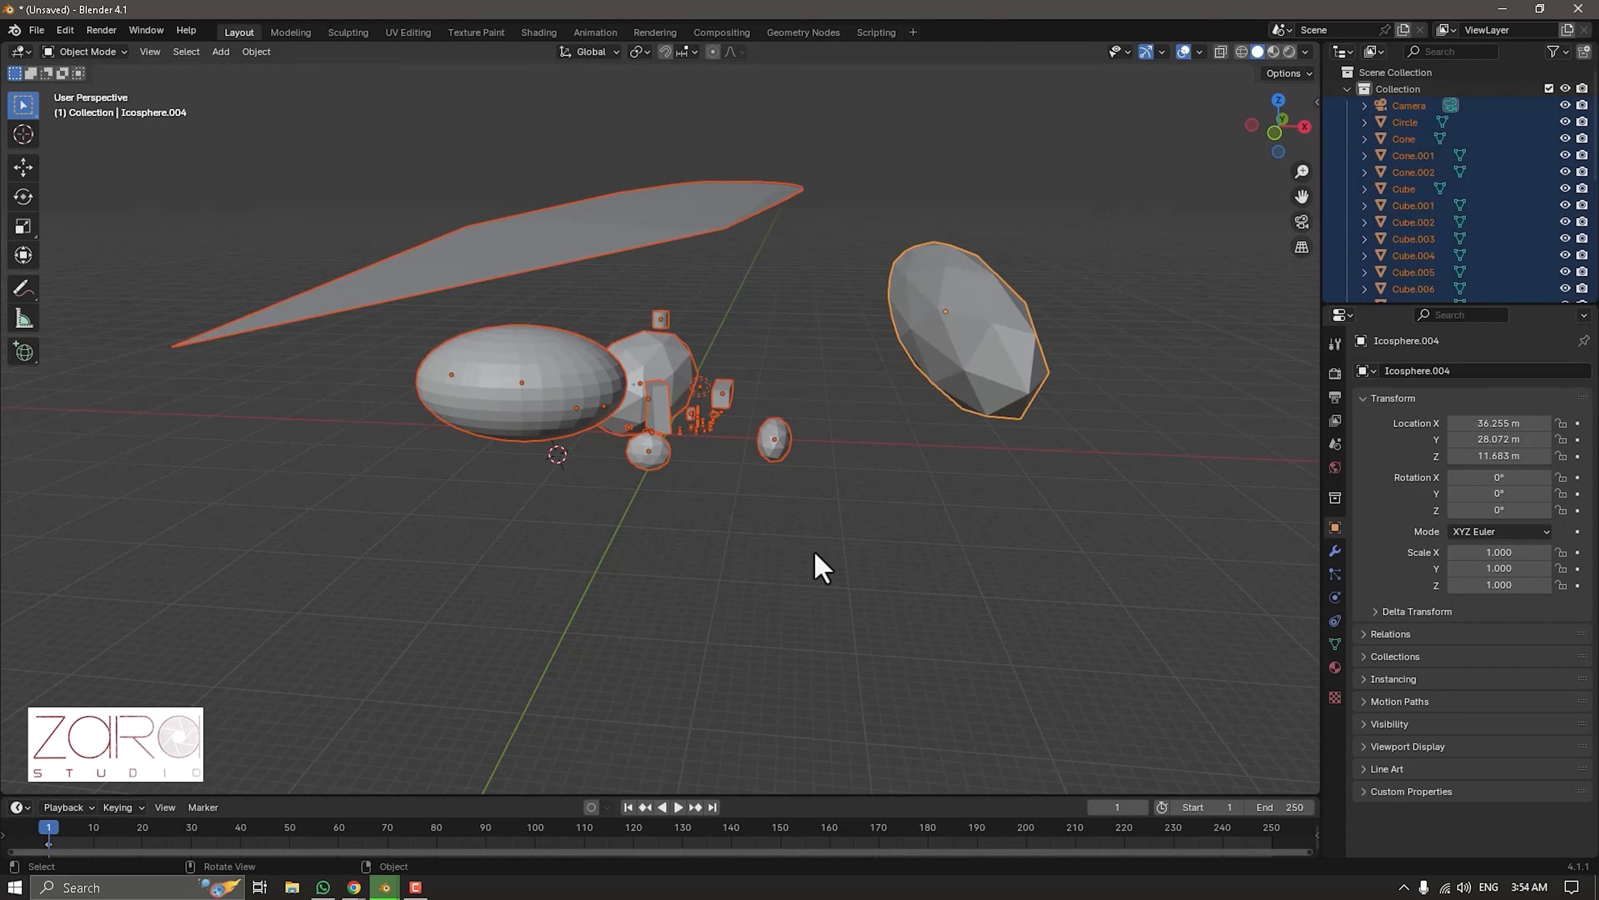
{"action": "key", "text": "Delete"}
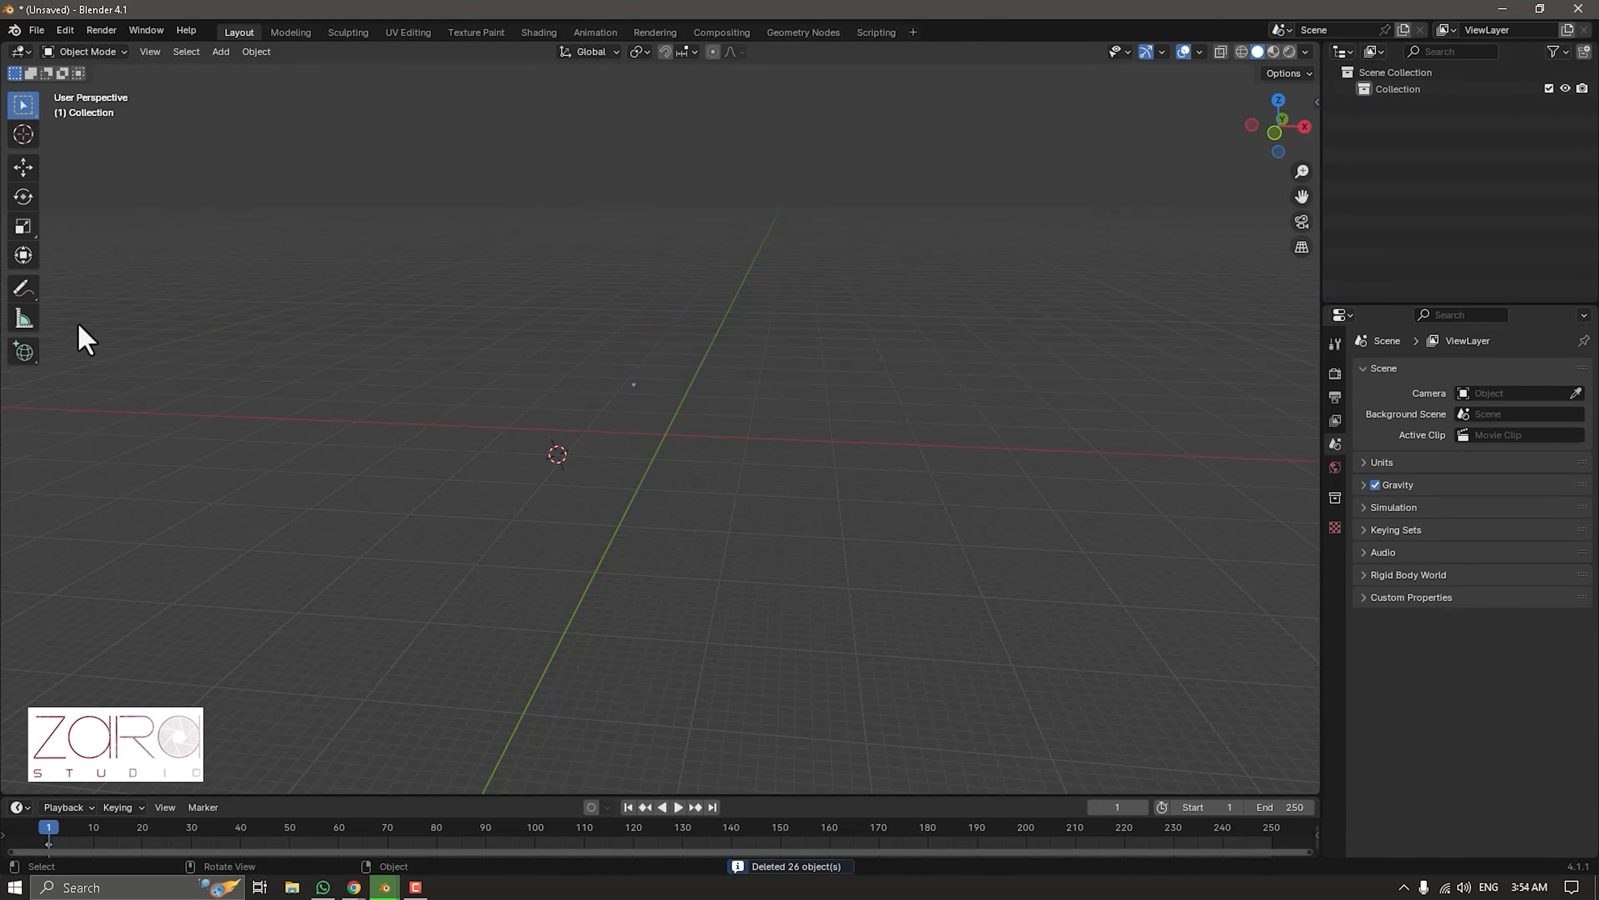
Erase the leftover annotation dot near the scene's centre with Annotate Eraser and return to the Select Box tool.
{"action": "left_click", "coordinate": [22, 293]}
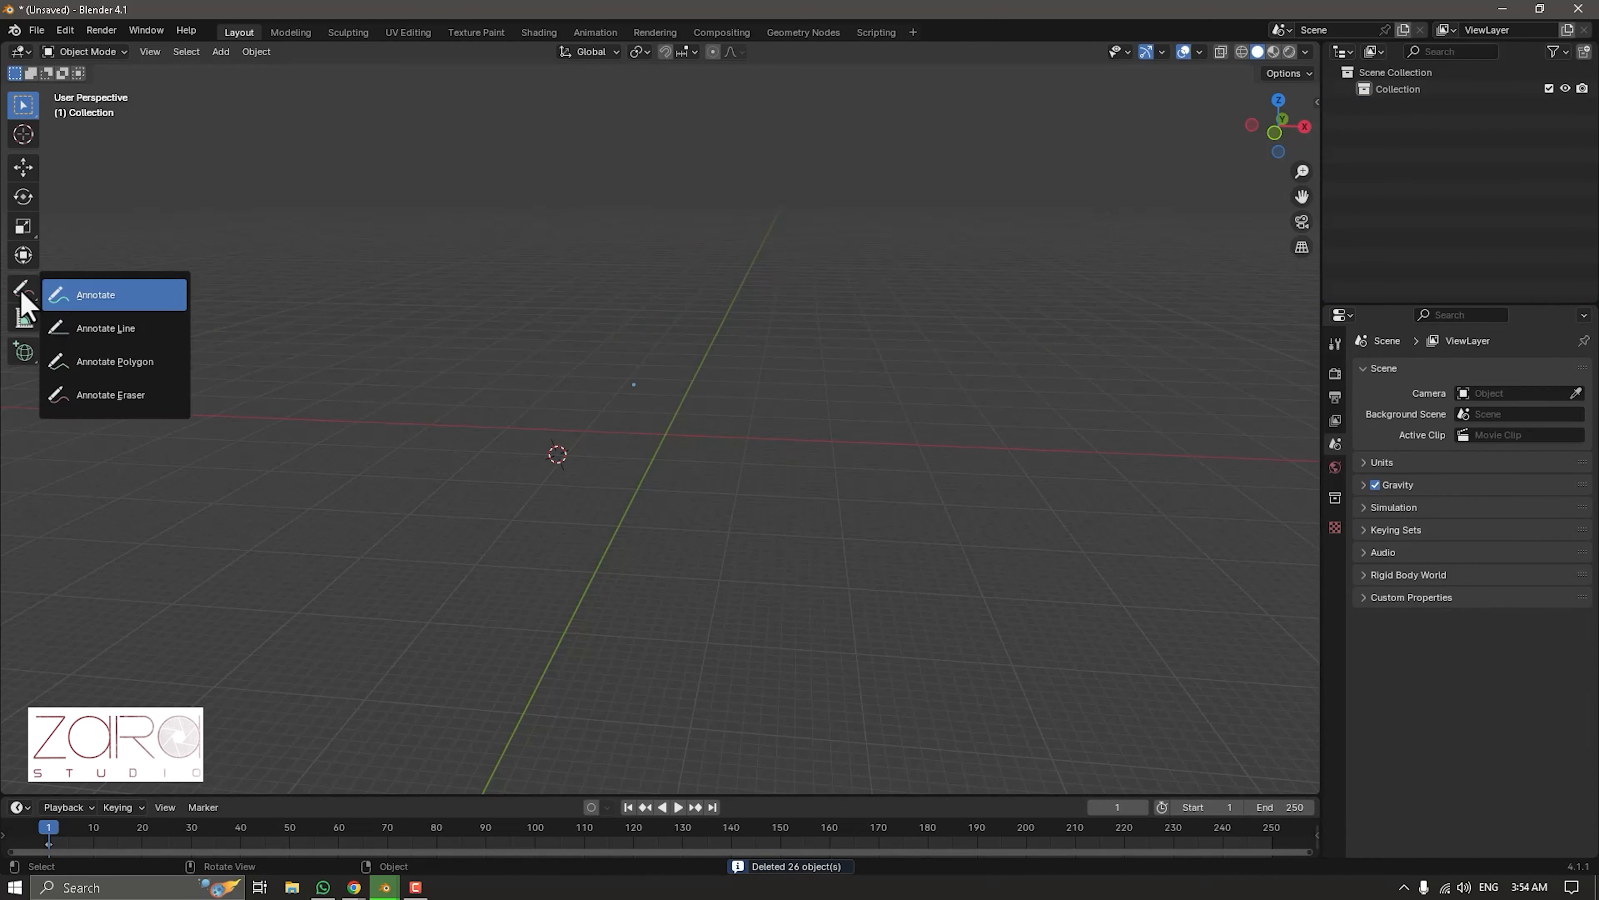
{"action": "left_click", "coordinate": [111, 396]}
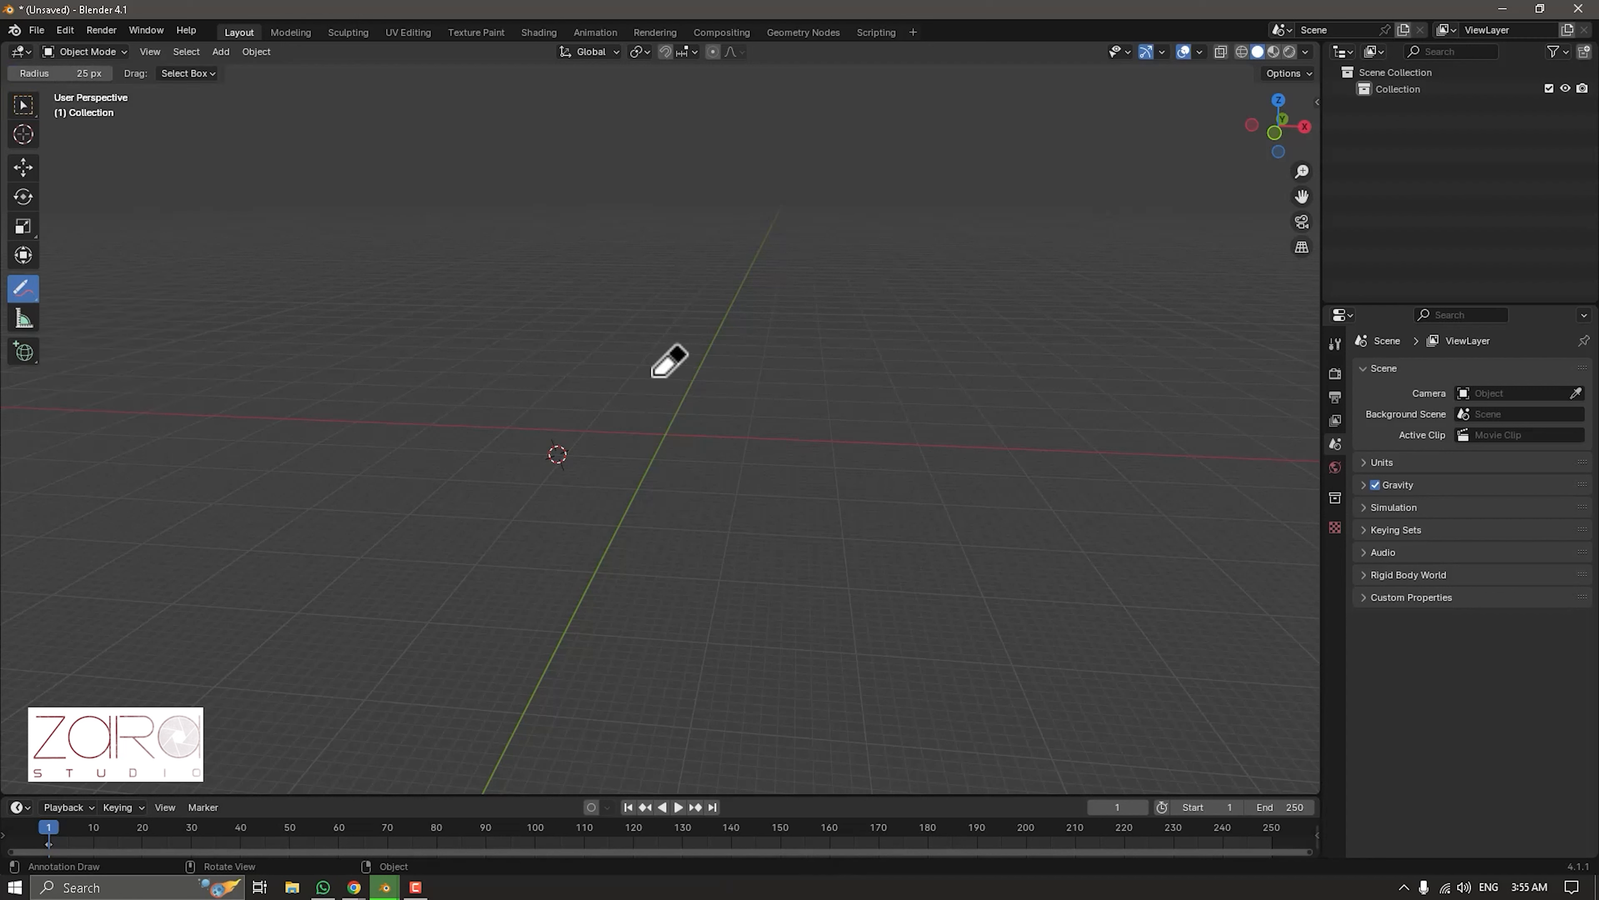
{"action": "left_click", "coordinate": [23, 104]}
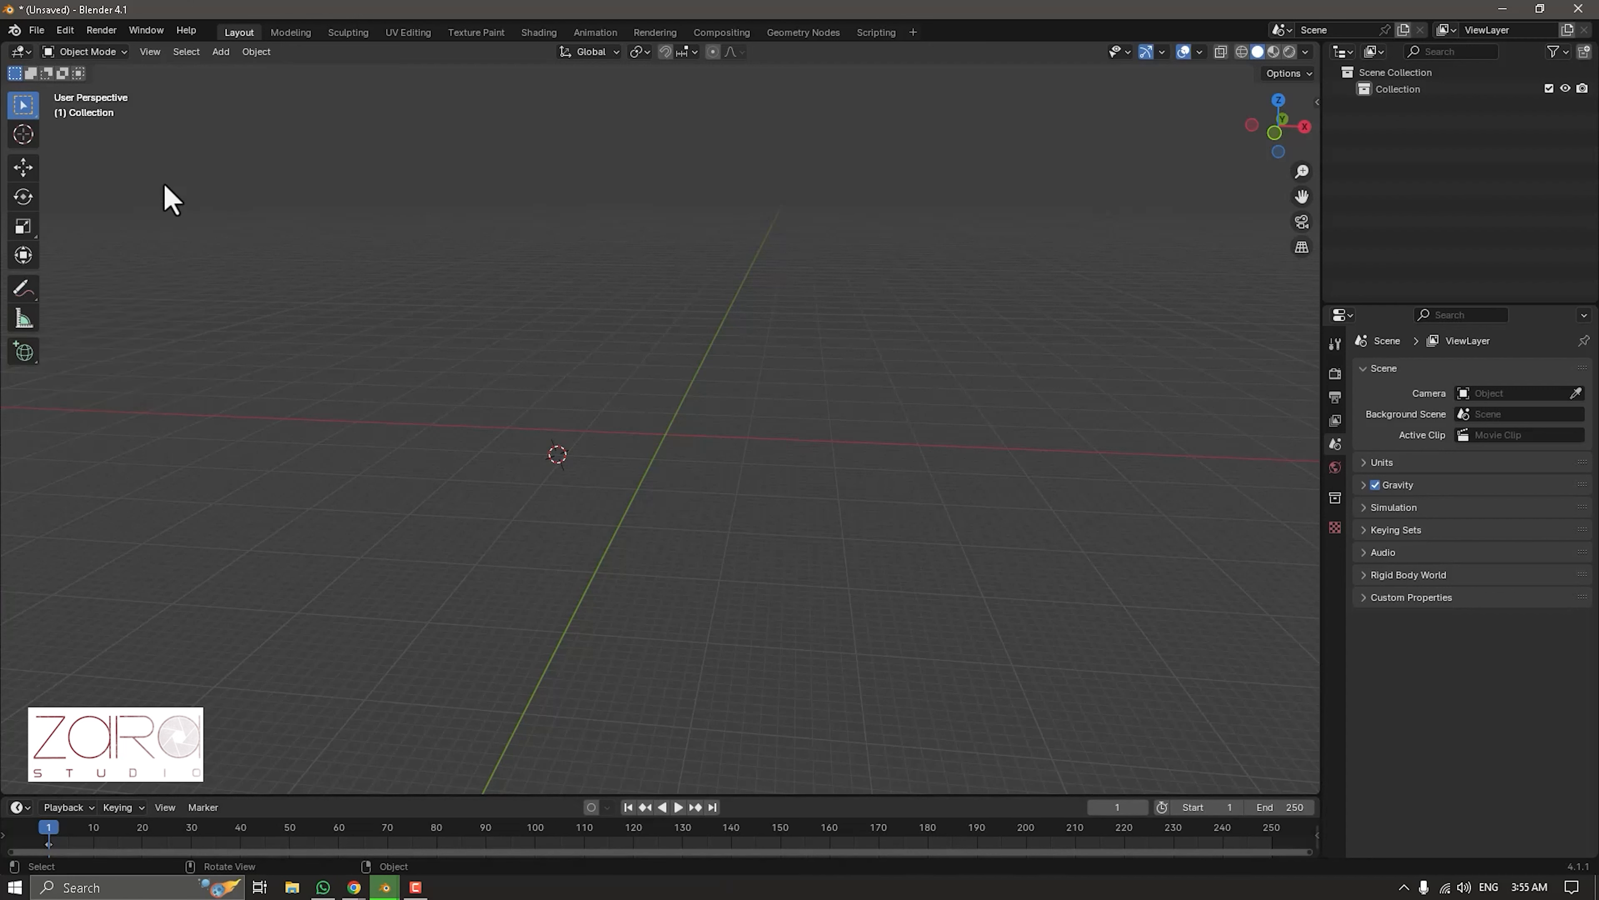
Add a cube, scale it to about 9.88 and raise it about 10.2 m along the Z axis.
{"action": "key", "text": "shift+a"}
{"action": "mouse_move", "coordinate": [719, 440]}
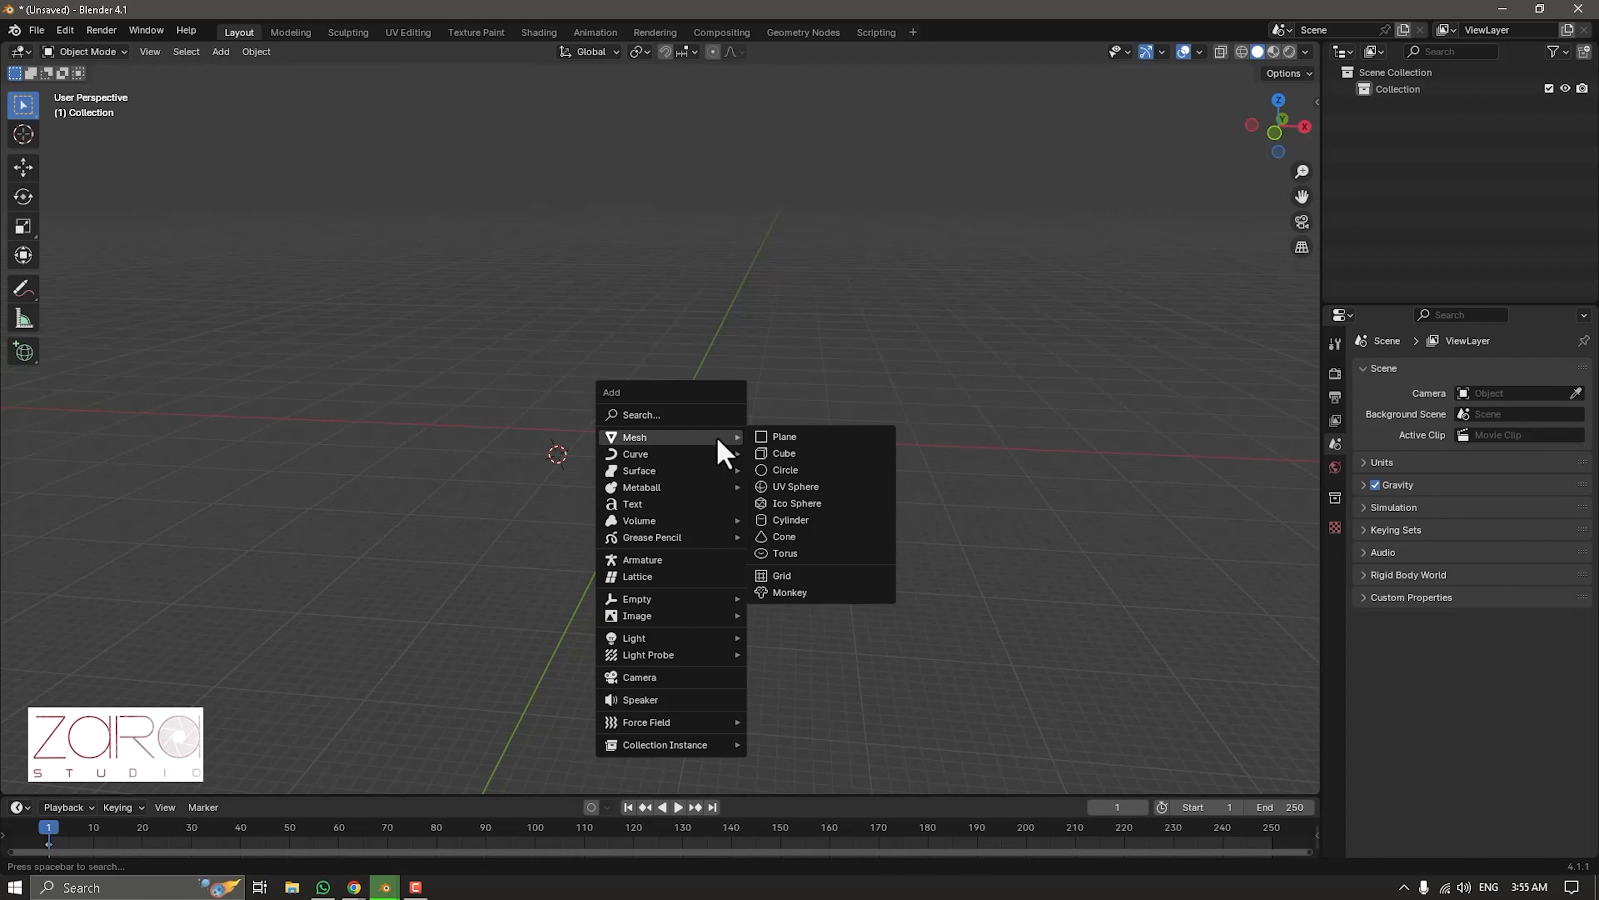
{"action": "left_click", "coordinate": [790, 455]}
{"action": "key", "text": "s"}
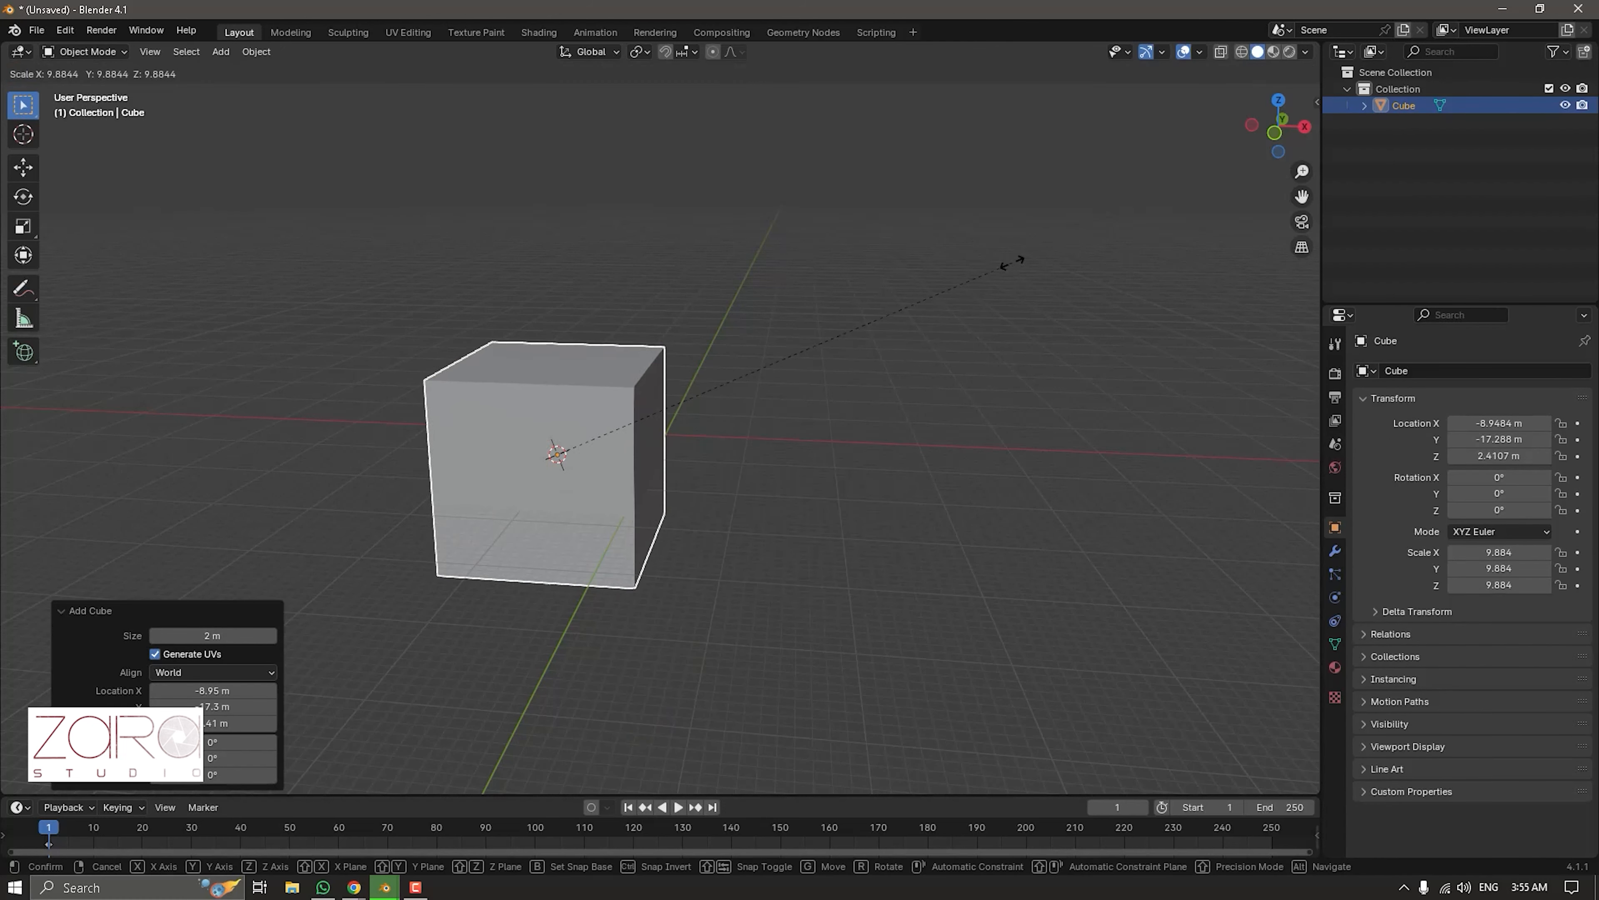
{"action": "left_click", "coordinate": [1014, 257]}
{"action": "key", "text": "g"}
{"action": "key", "text": "z"}
{"action": "left_click", "coordinate": [781, 370]}
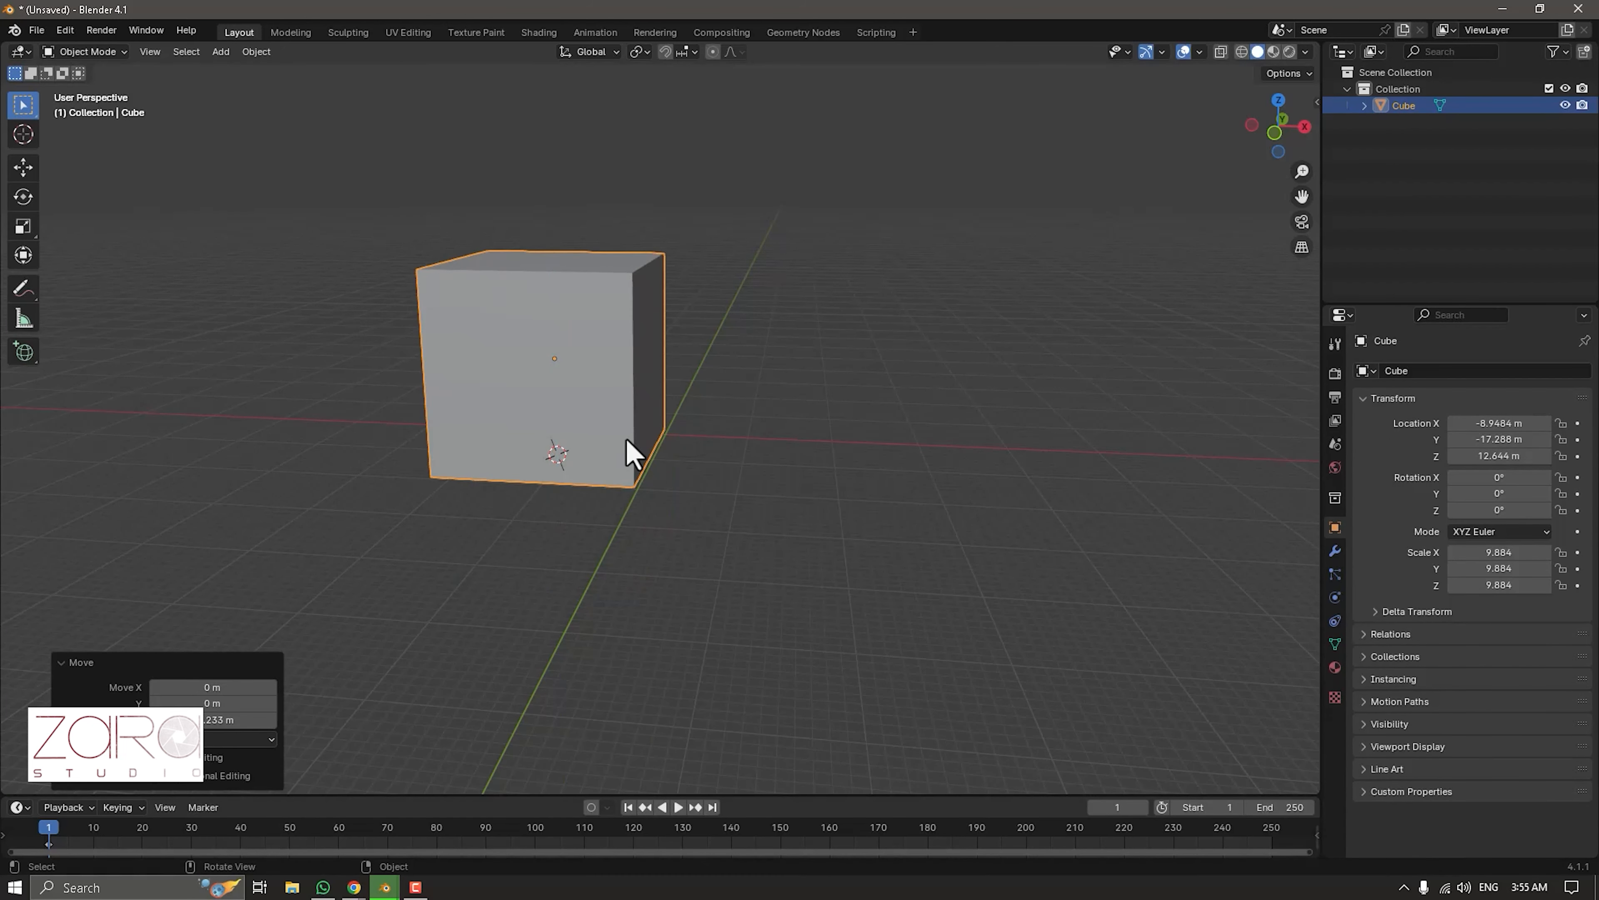
Add a UV sphere, place it left of the cube and scale it to about 12.18.
{"action": "middle_click_drag", "start_coordinate": [663, 418], "coordinate": [787, 385]}
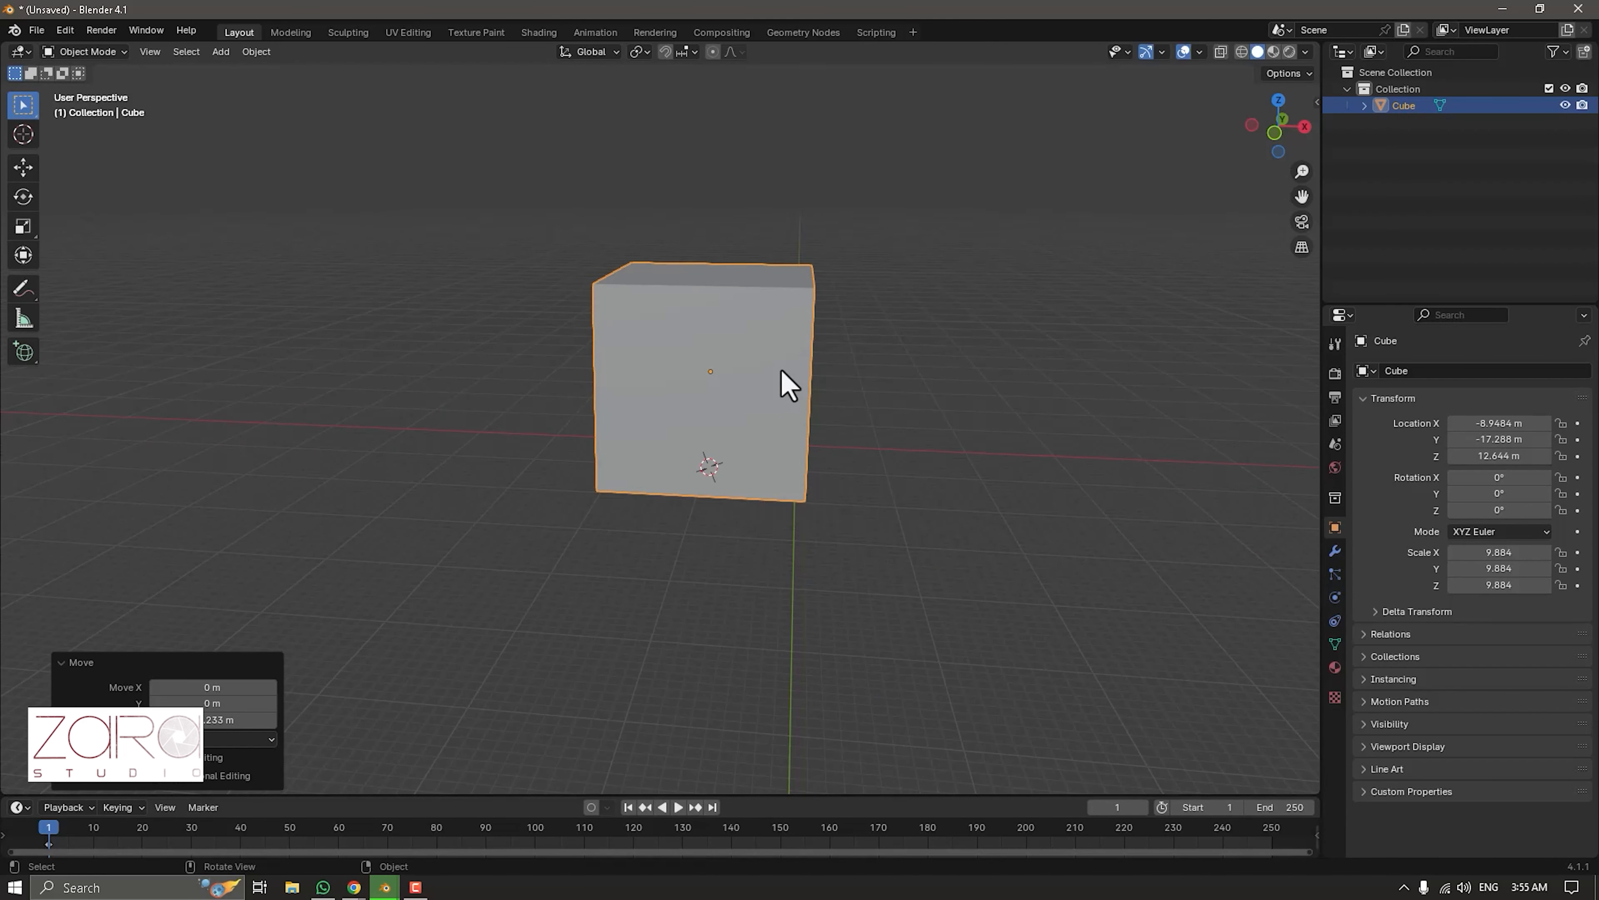
{"action": "key", "text": "shift+a"}
{"action": "mouse_move", "coordinate": [571, 467]}
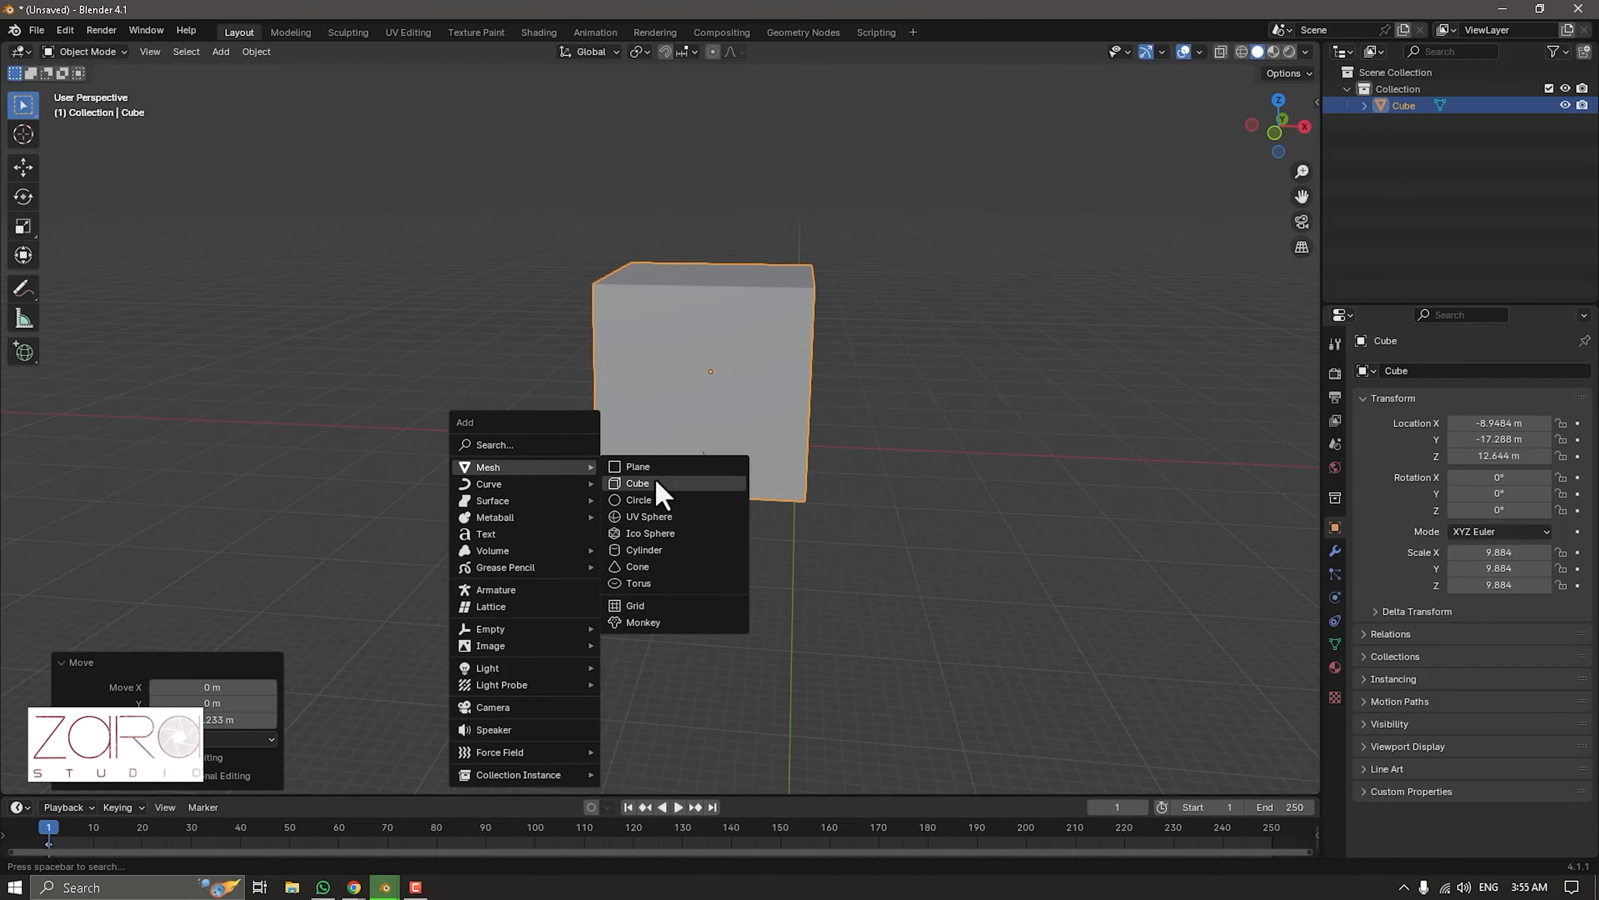
{"action": "left_click", "coordinate": [649, 516]}
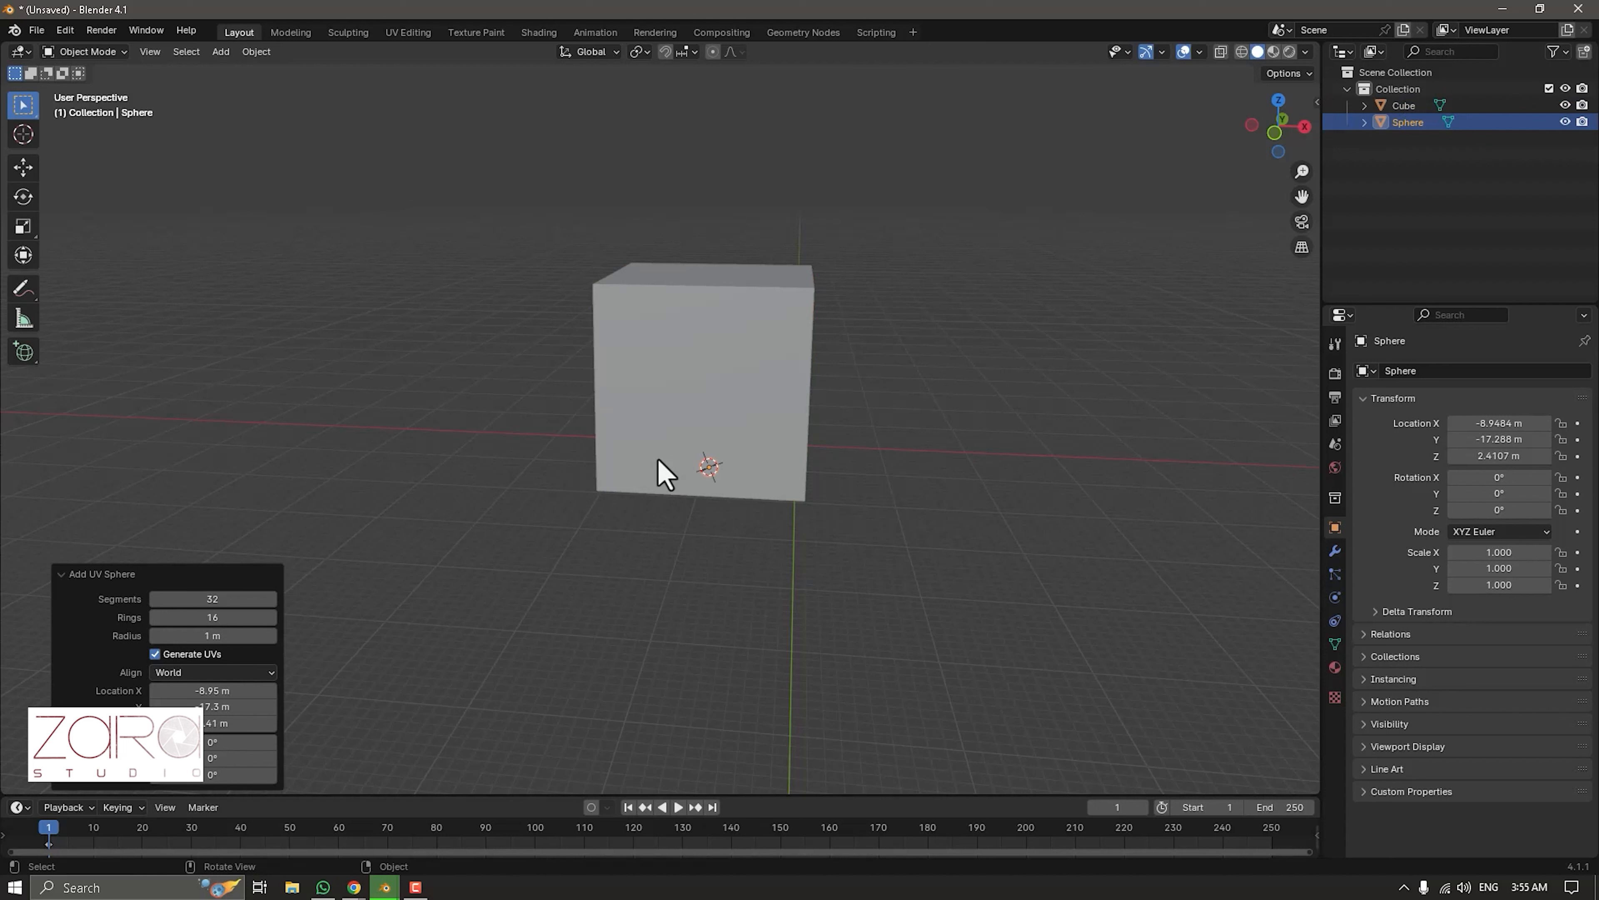
{"action": "key", "text": "g"}
{"action": "left_click", "coordinate": [392, 390]}
{"action": "key", "text": "s"}
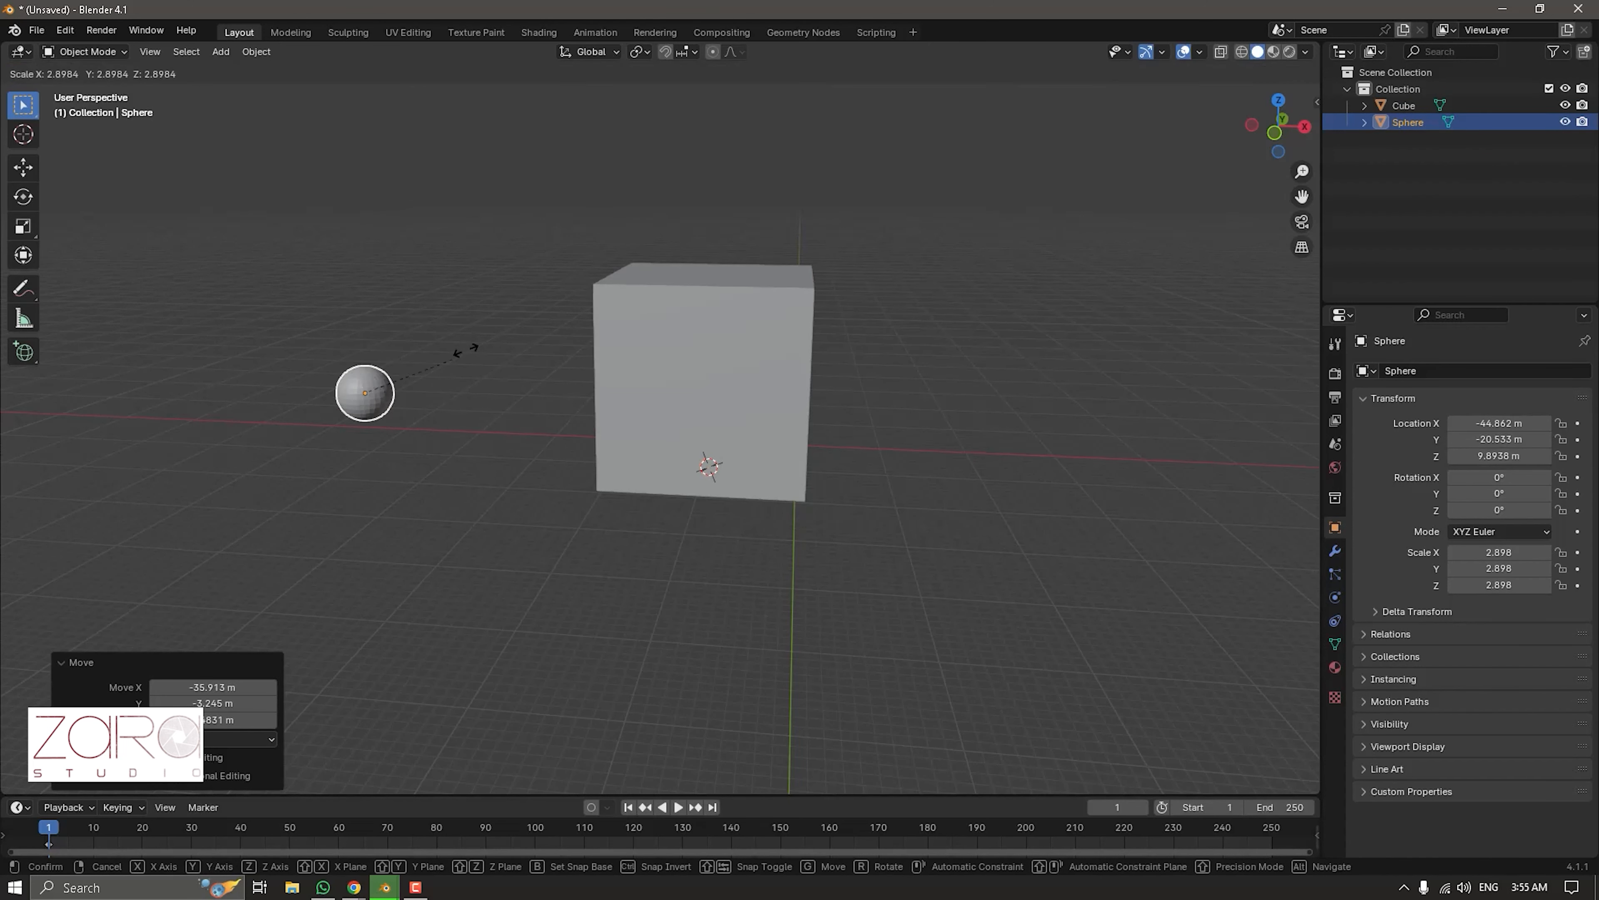
{"action": "left_click", "coordinate": [721, 231]}
Add a cylinder, scale it to about 6.21 and place it right of the cube.
{"action": "key", "text": "shift+a"}
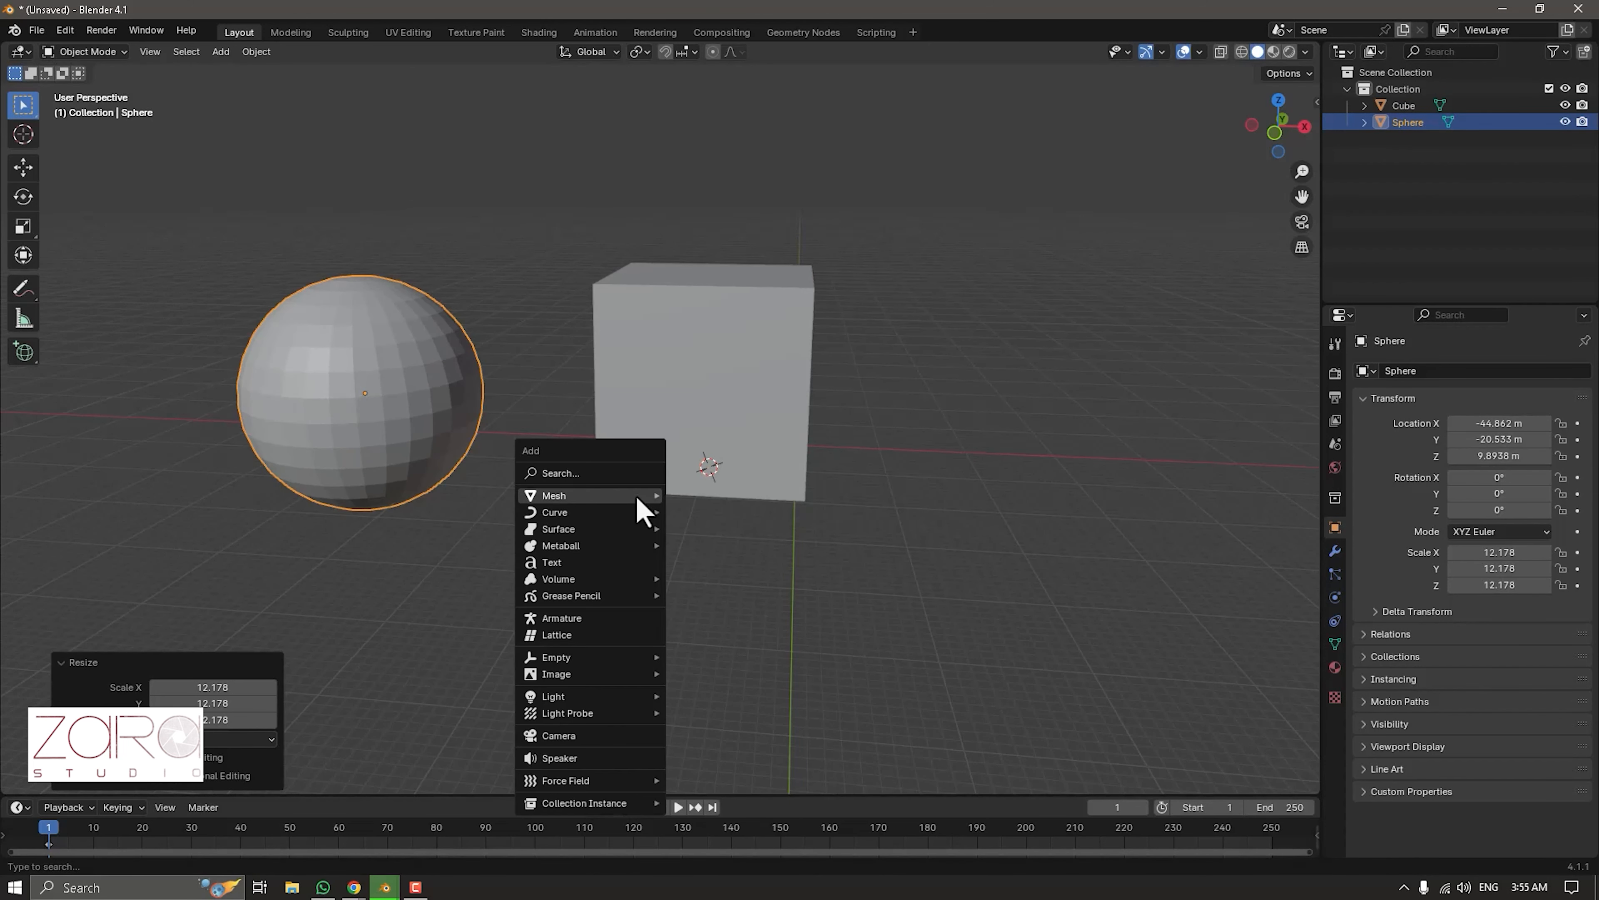
{"action": "mouse_move", "coordinate": [637, 501]}
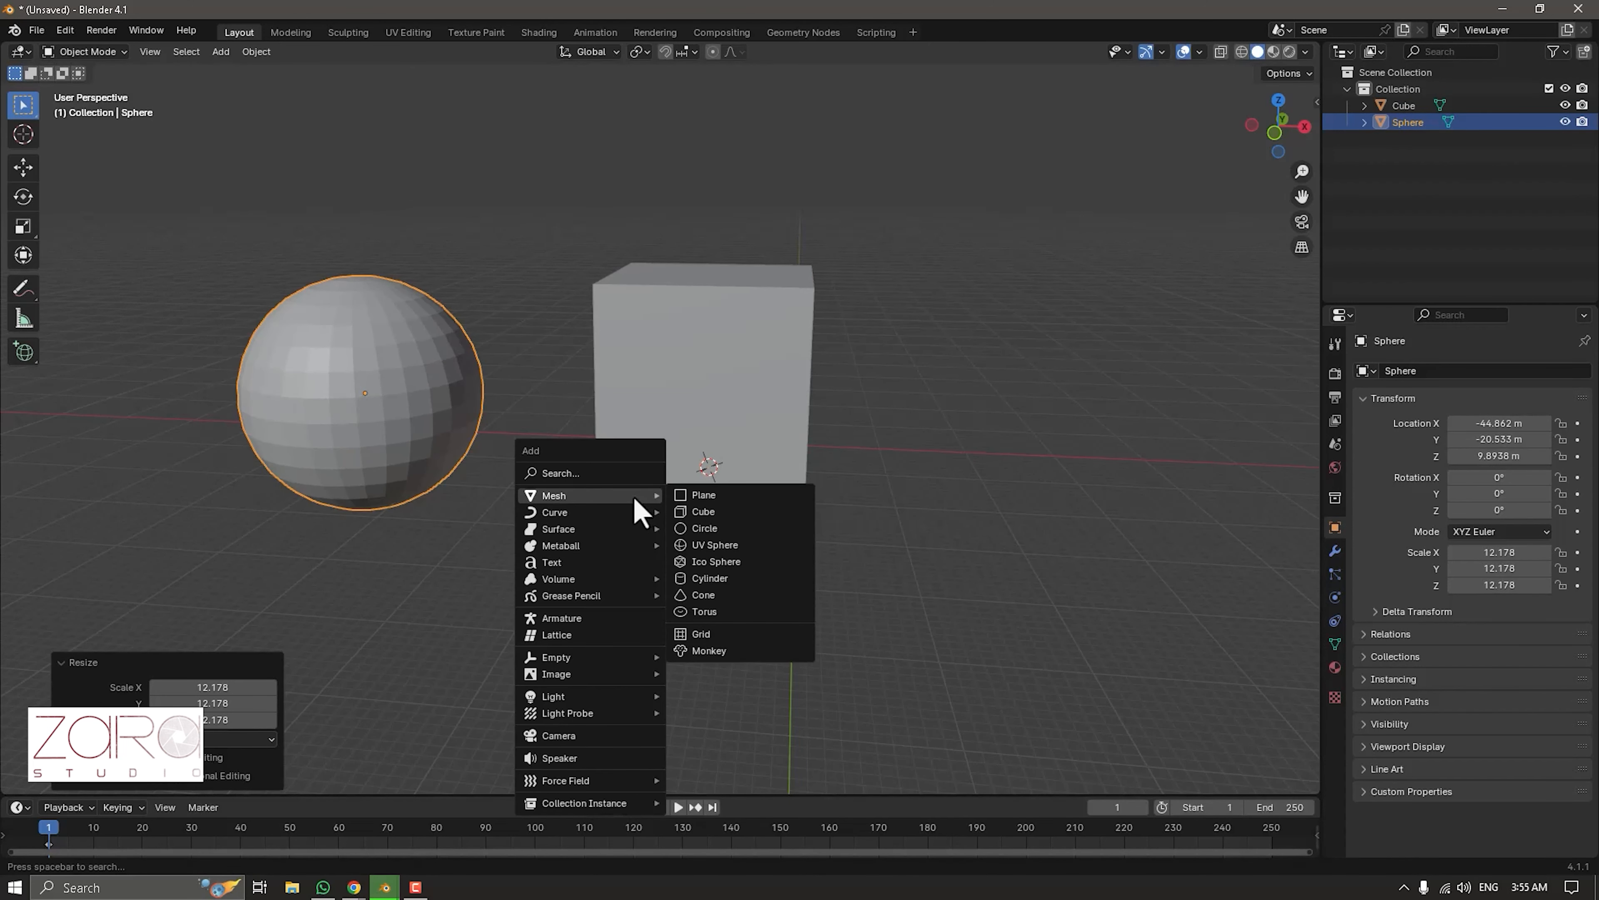
{"action": "left_click", "coordinate": [718, 579]}
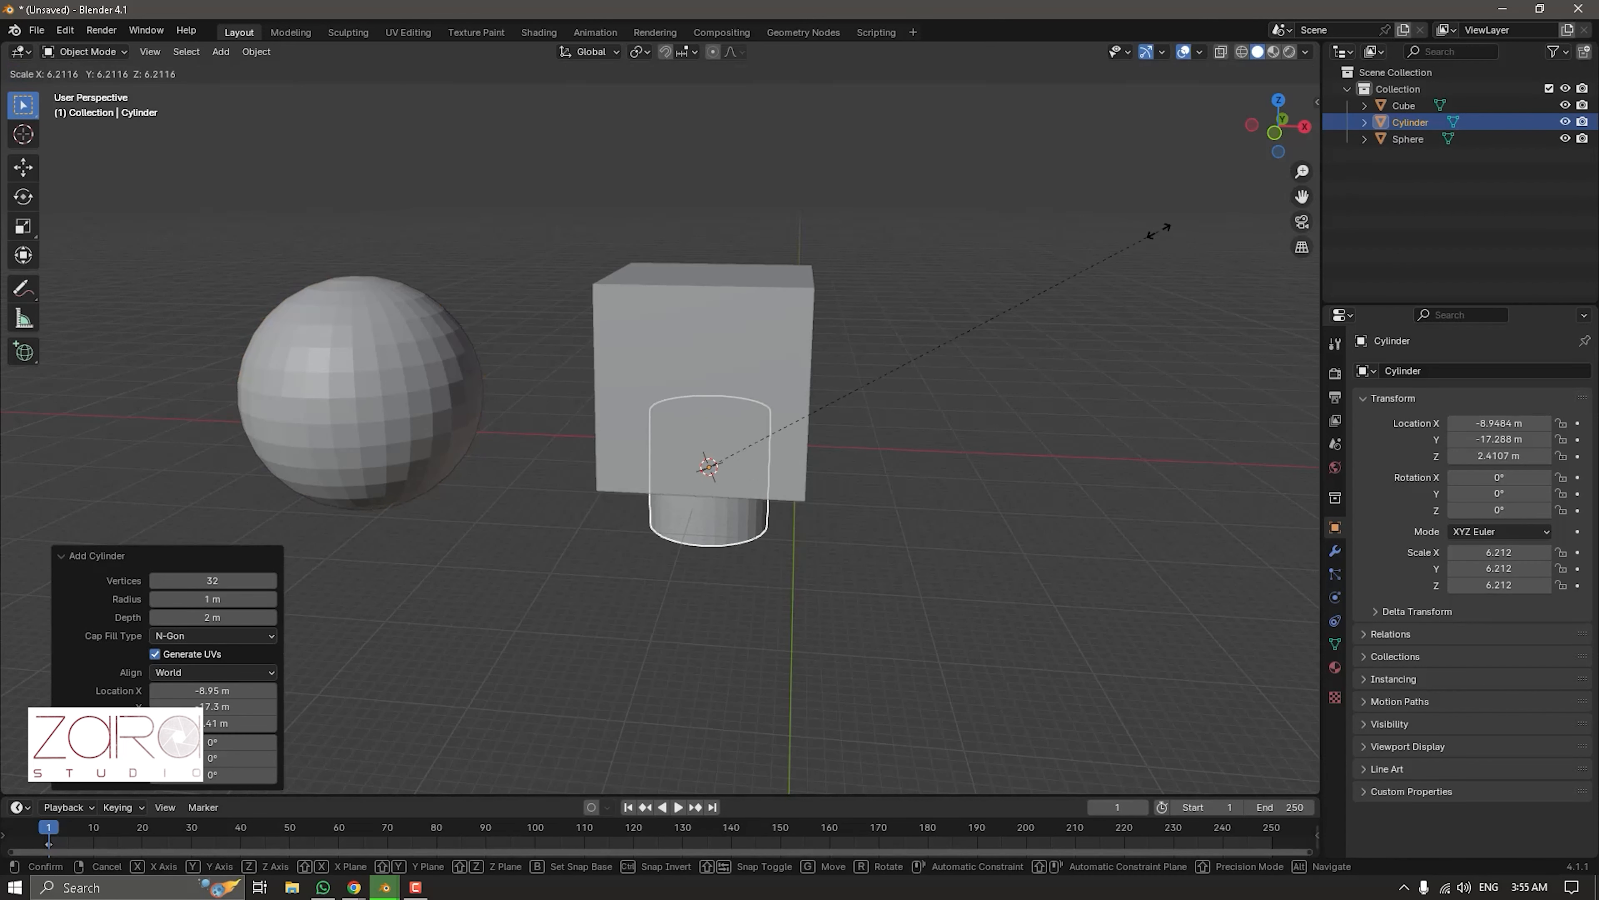
{"action": "left_click", "coordinate": [1153, 232]}
{"action": "key", "text": "g"}
{"action": "left_click", "coordinate": [1302, 204]}
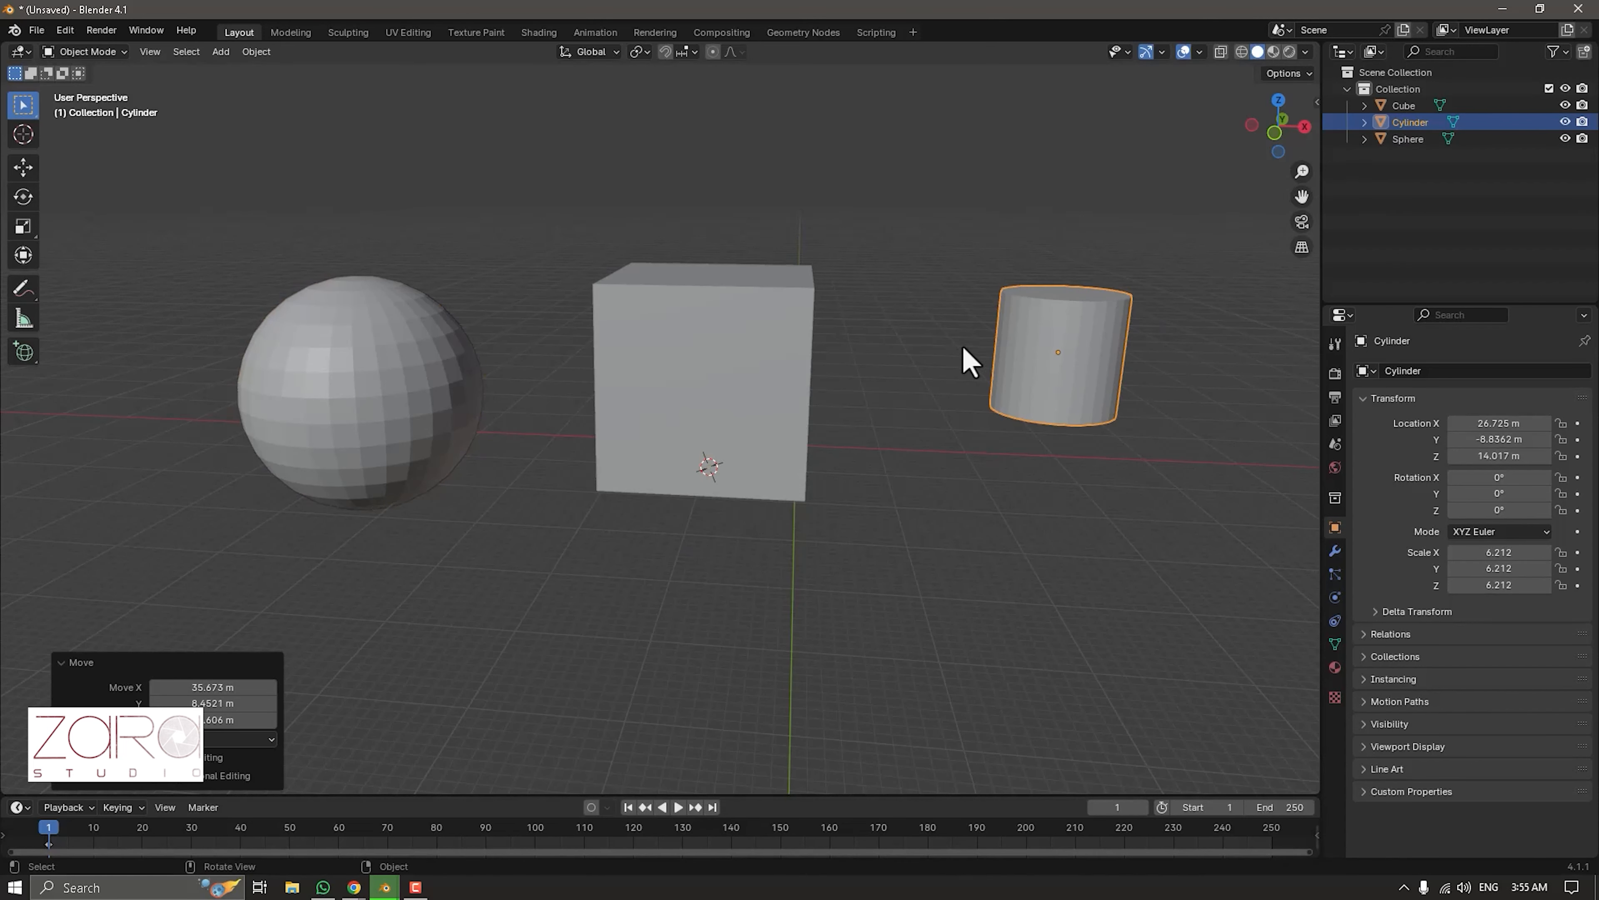
Select the cube, sphere and cylinder in turn to examine how each selection is outlined and highlighted in the Outliner.
{"action": "left_click", "coordinate": [934, 504]}
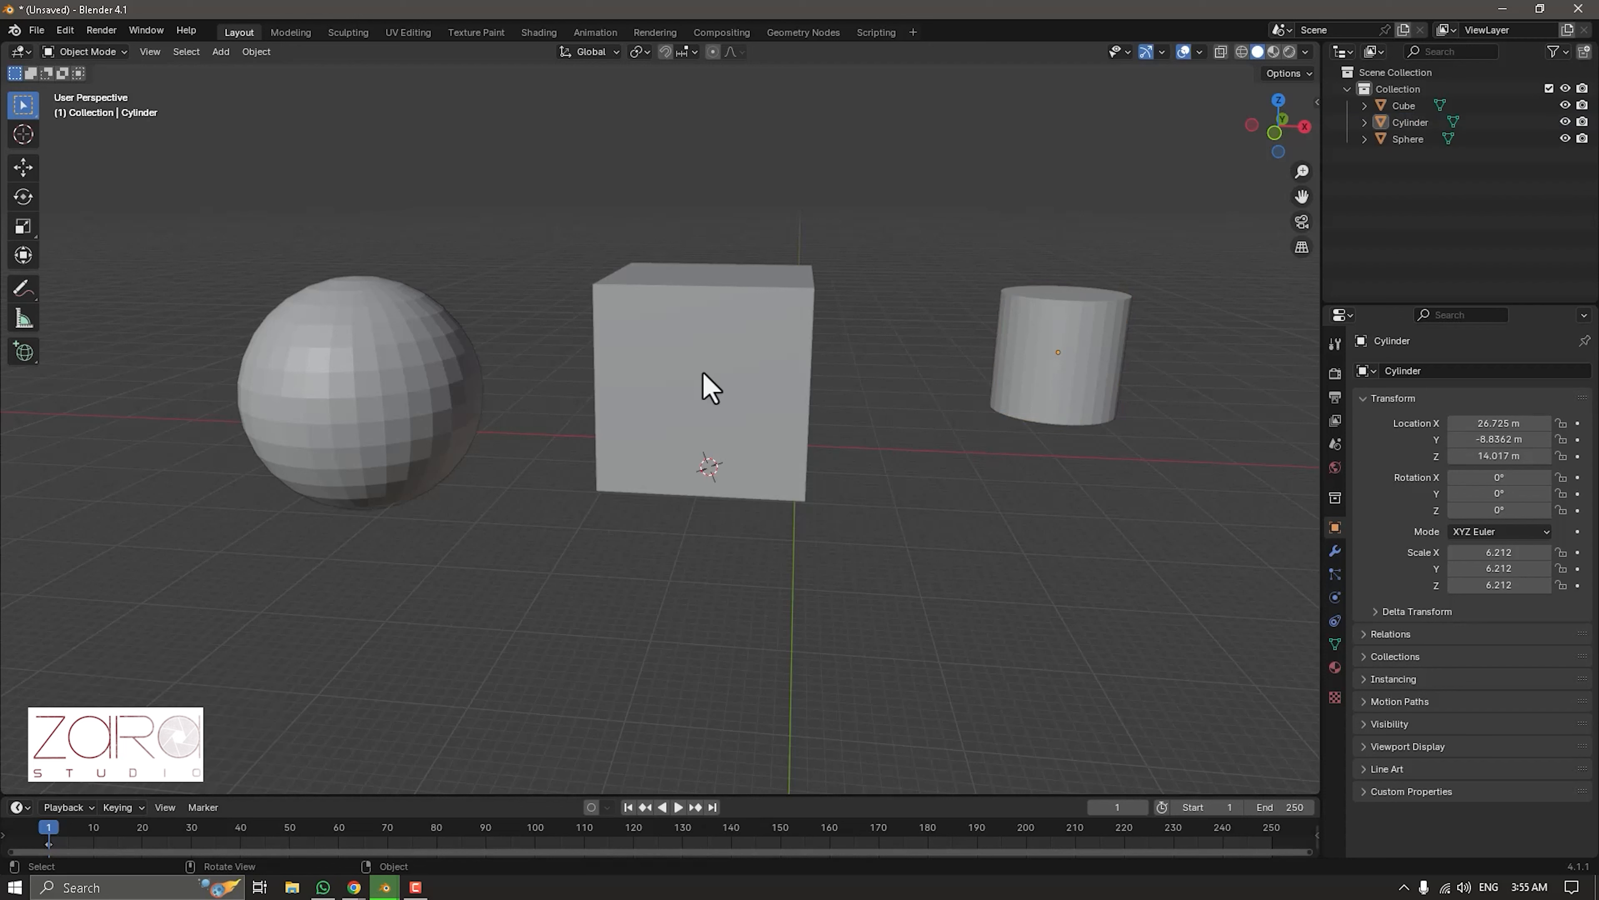
{"action": "left_click", "coordinate": [710, 387]}
{"action": "left_click", "coordinate": [409, 388]}
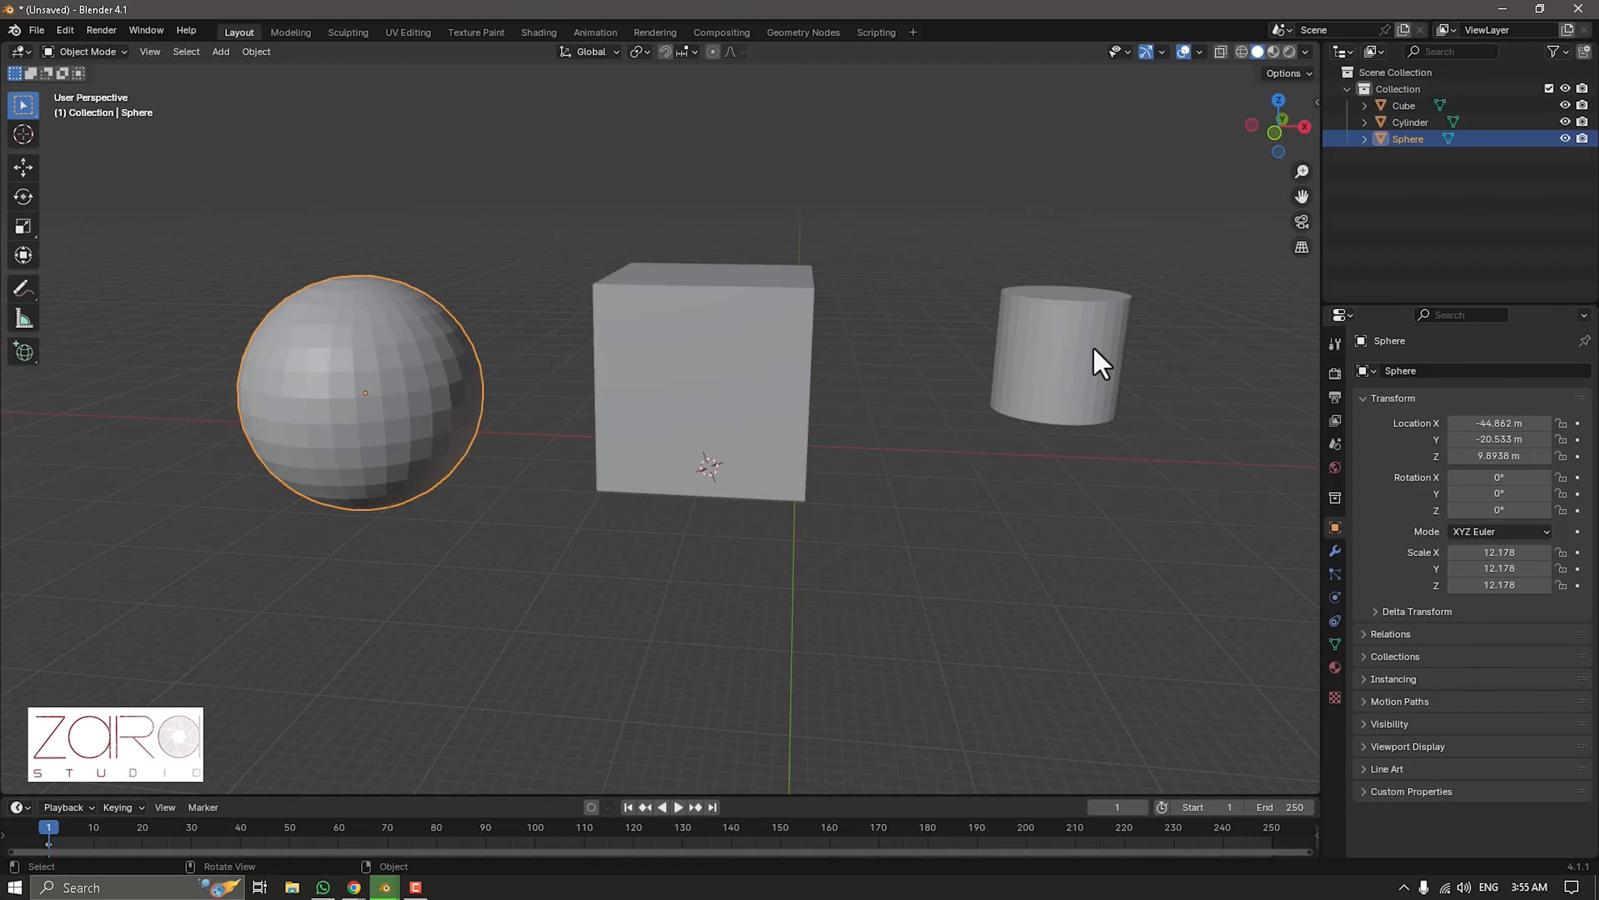
{"action": "left_click", "coordinate": [1092, 364]}
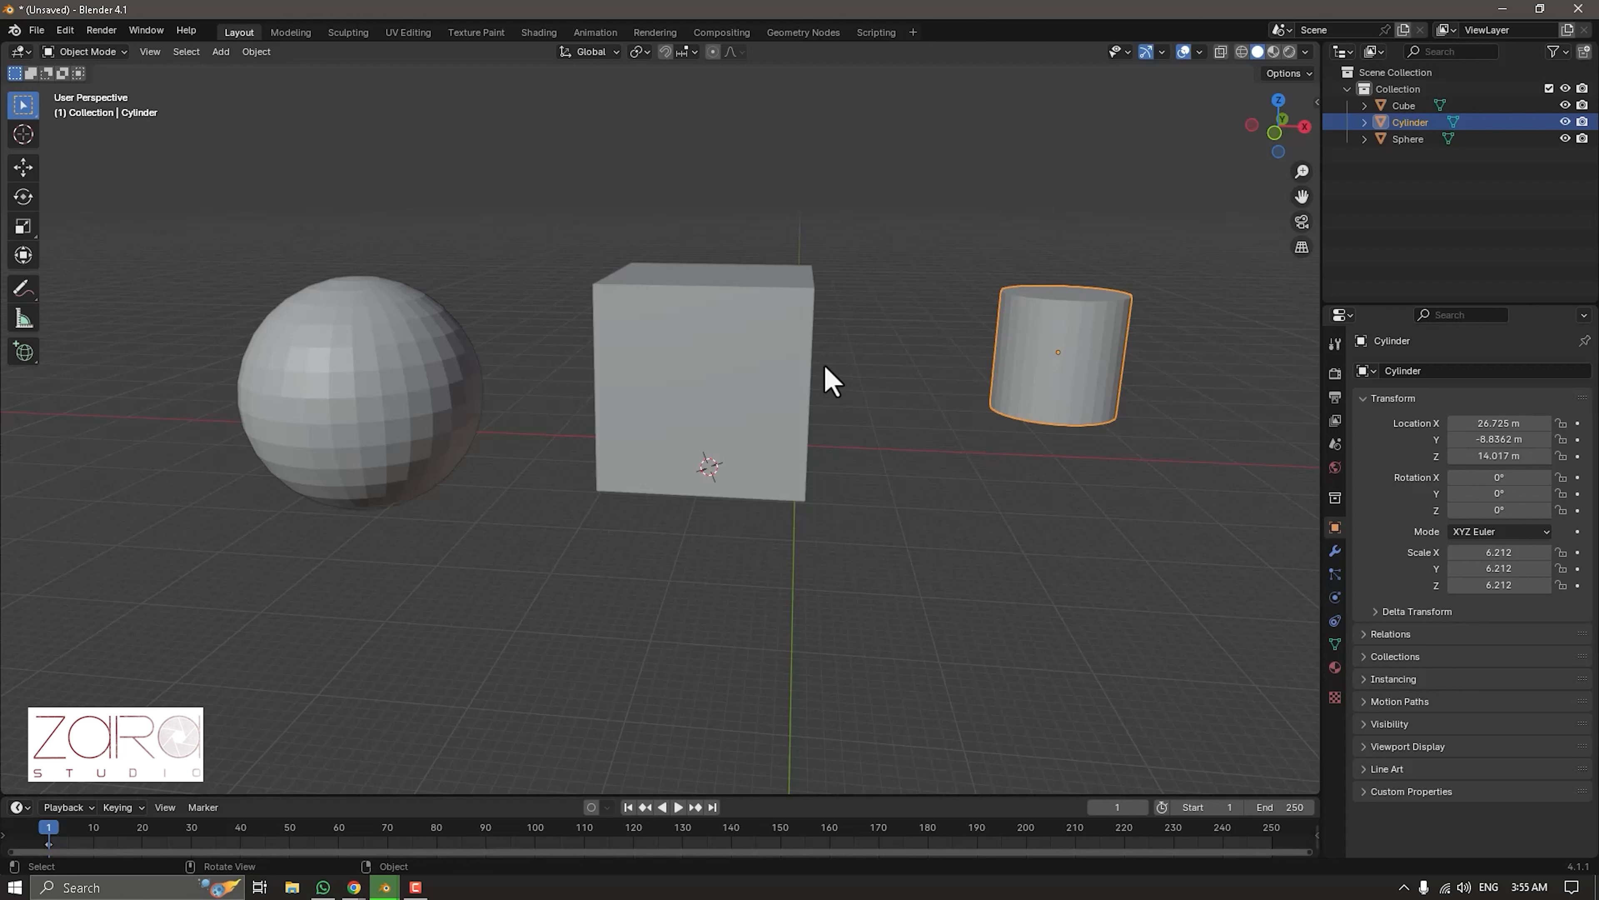
{"action": "left_click", "coordinate": [697, 375]}
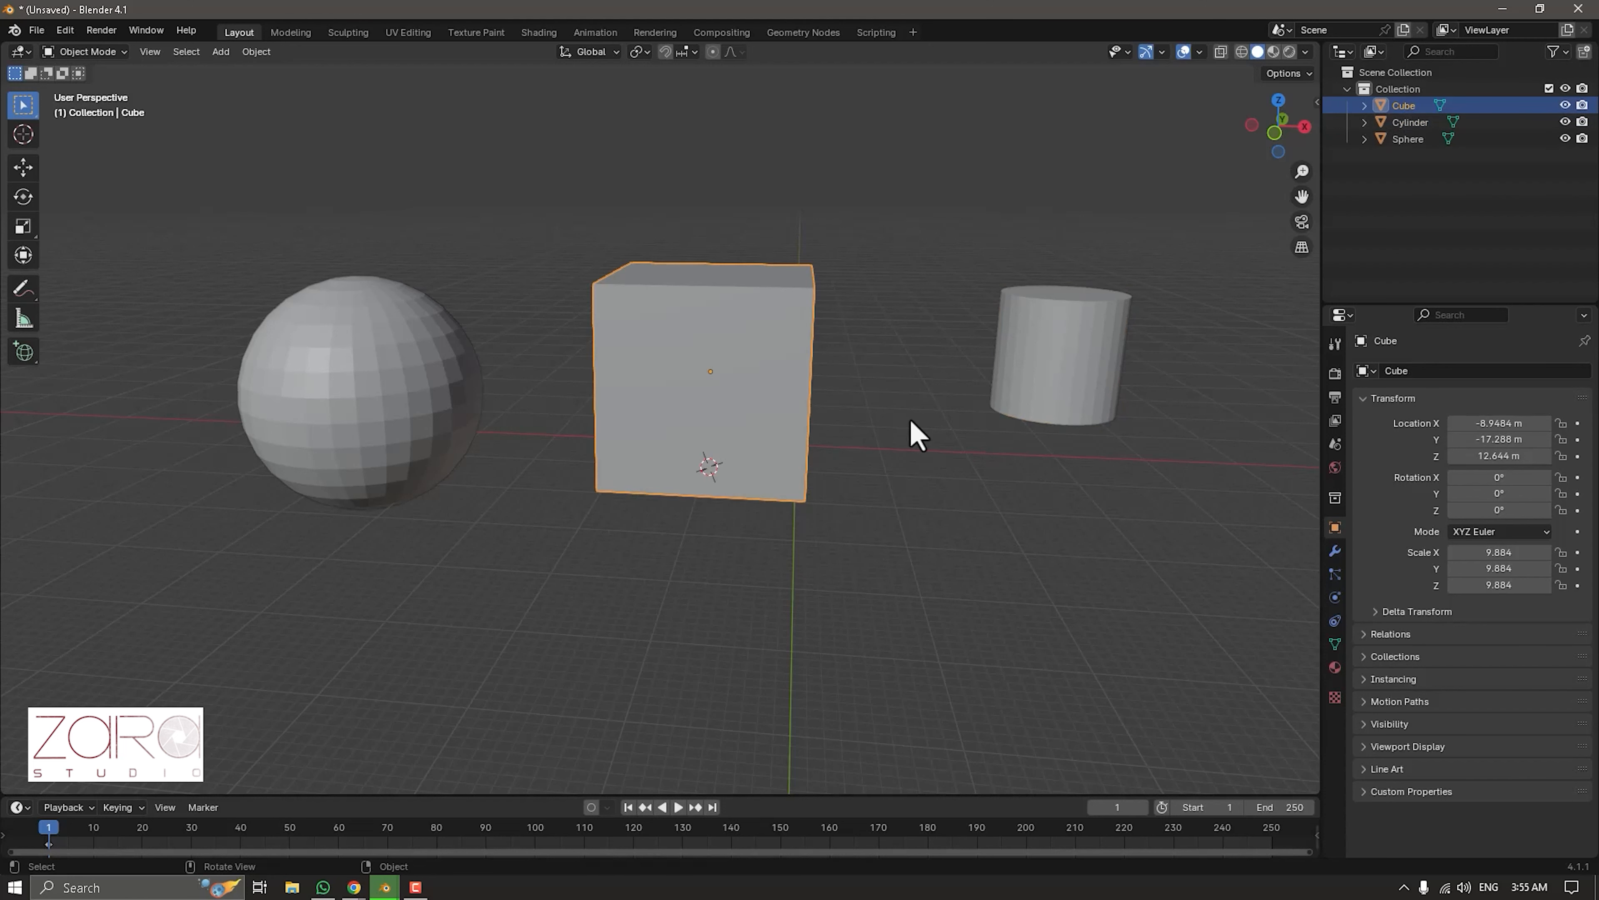
{"action": "left_click", "coordinate": [382, 391]}
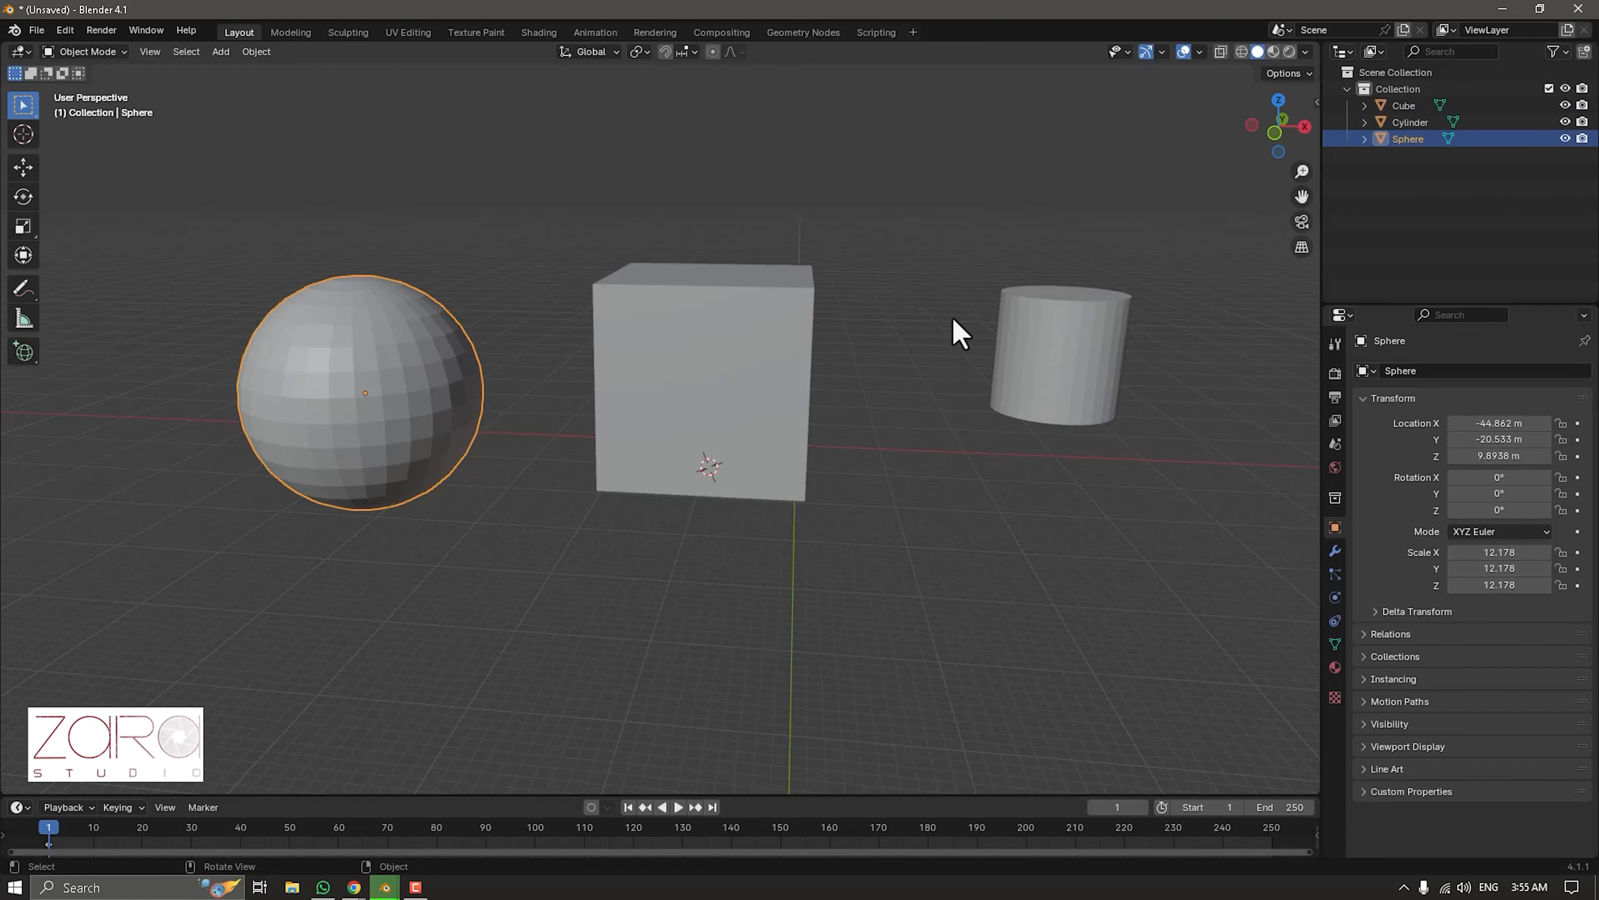
{"action": "left_click", "coordinate": [1047, 338]}
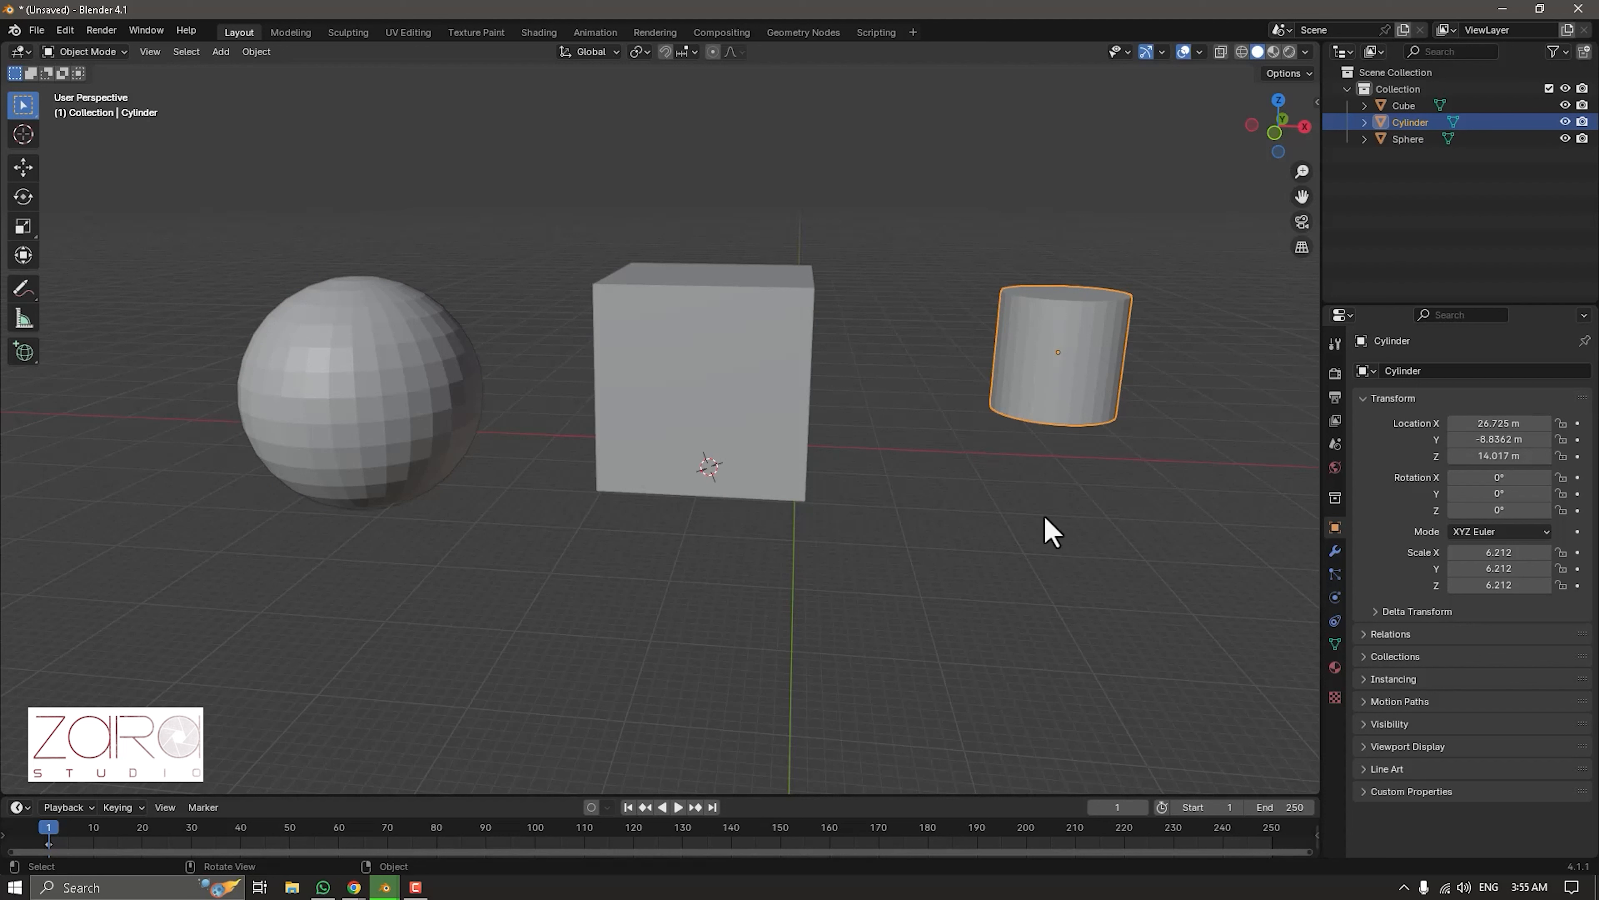
{"action": "left_click", "coordinate": [1103, 515]}
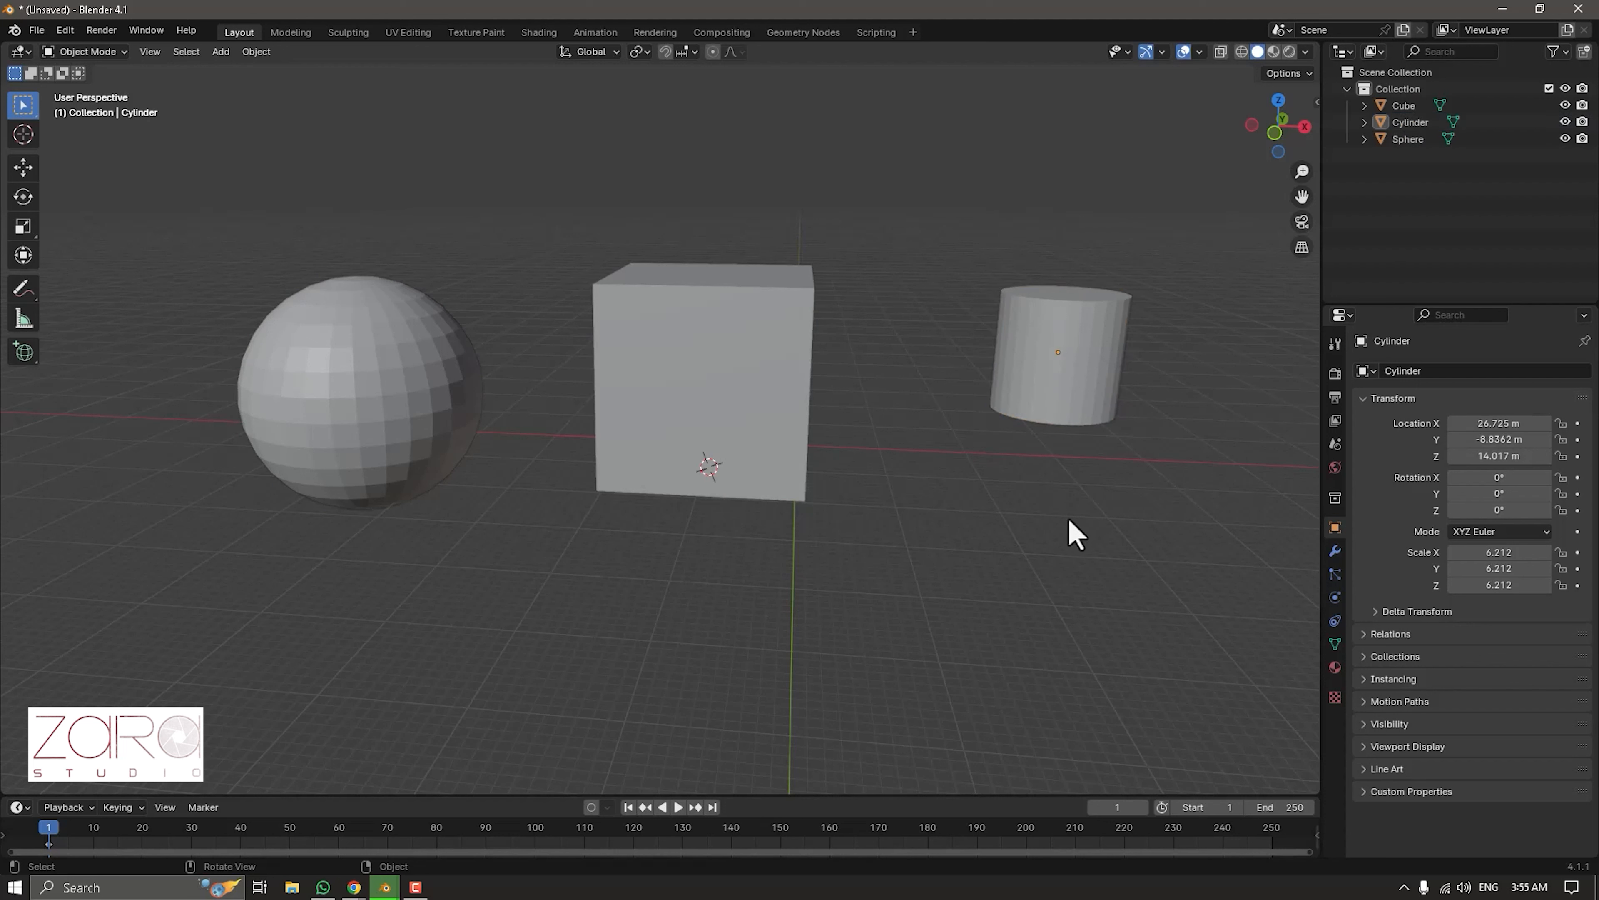
{"action": "left_click", "coordinate": [724, 376]}
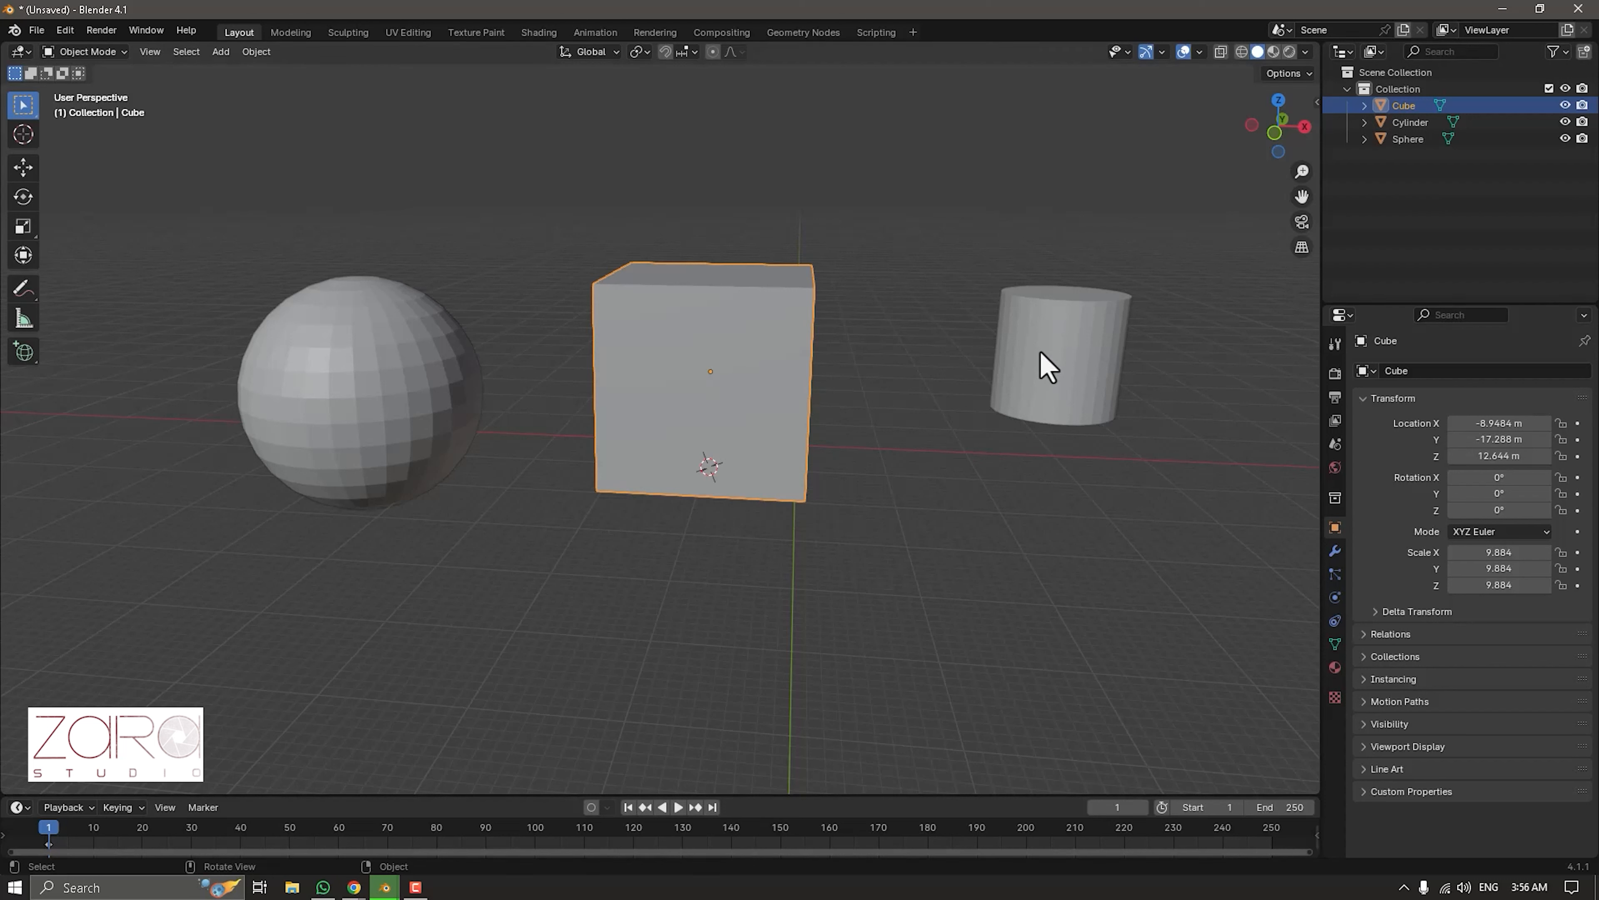
{"action": "left_click", "coordinate": [1069, 346]}
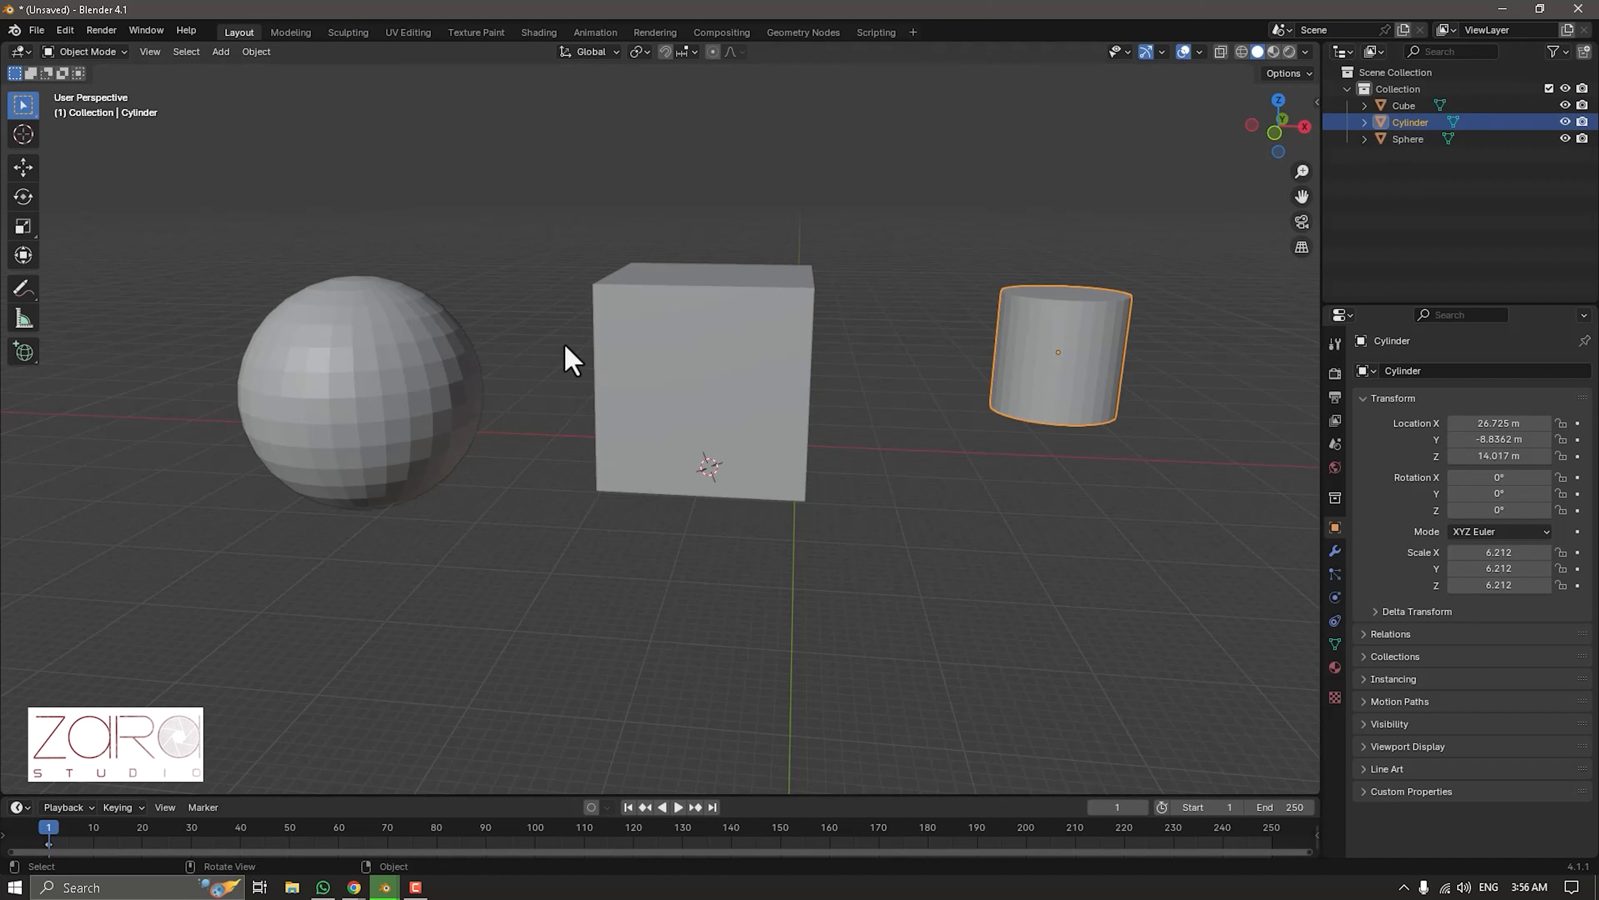
{"action": "left_click", "coordinate": [369, 371]}
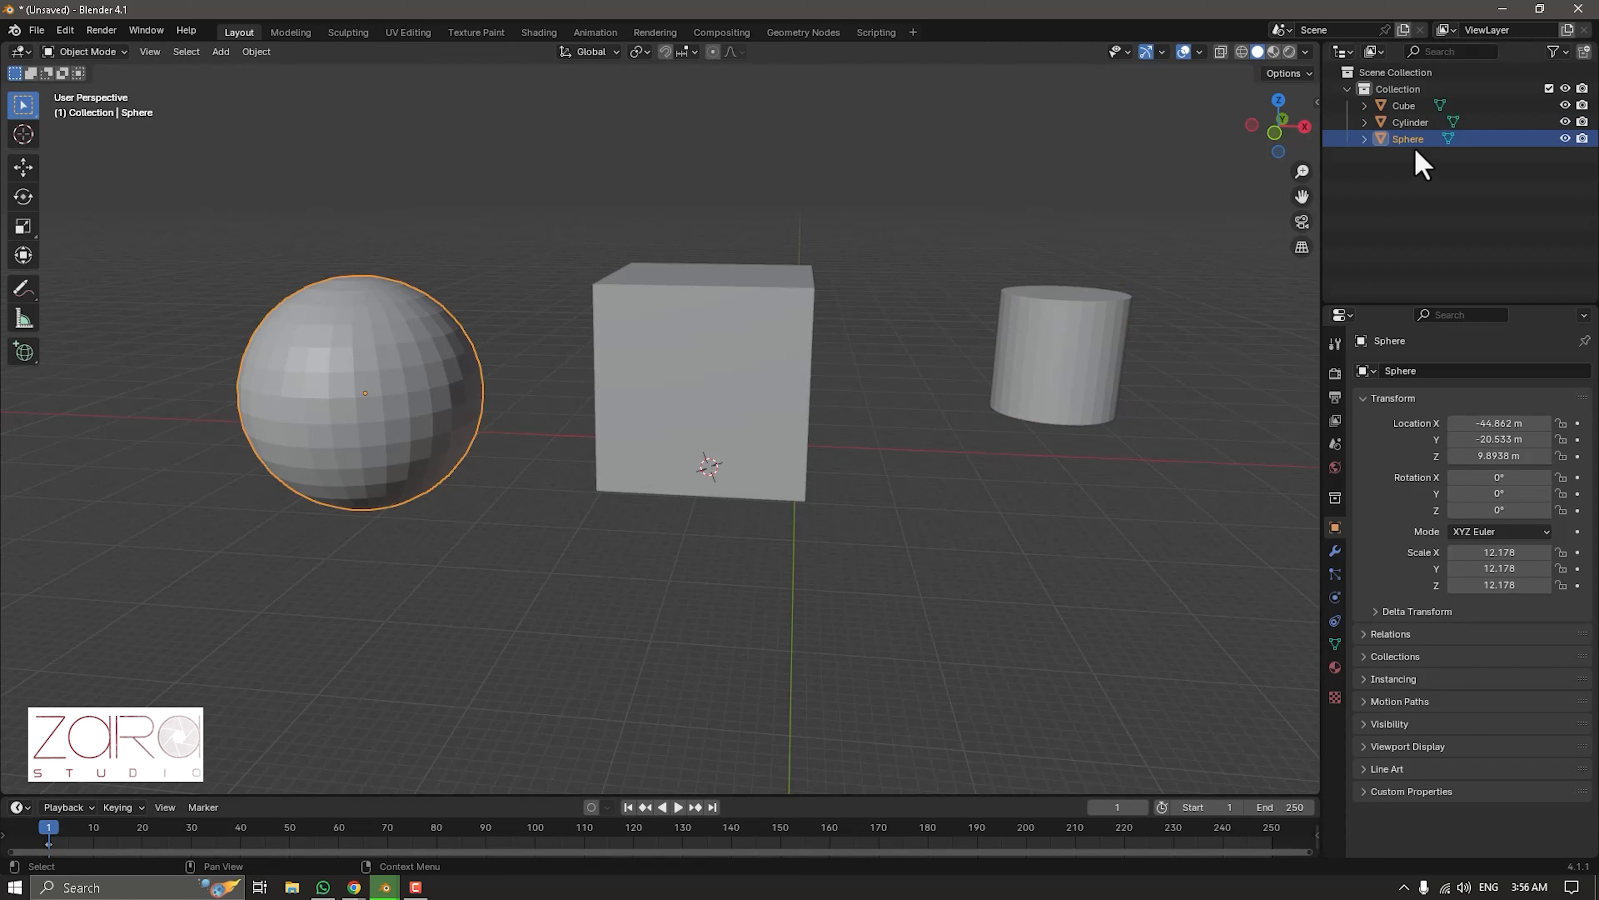
Try to move the cube freely up and toward the cylinder, and cancel the move.
{"action": "left_click", "coordinate": [725, 364]}
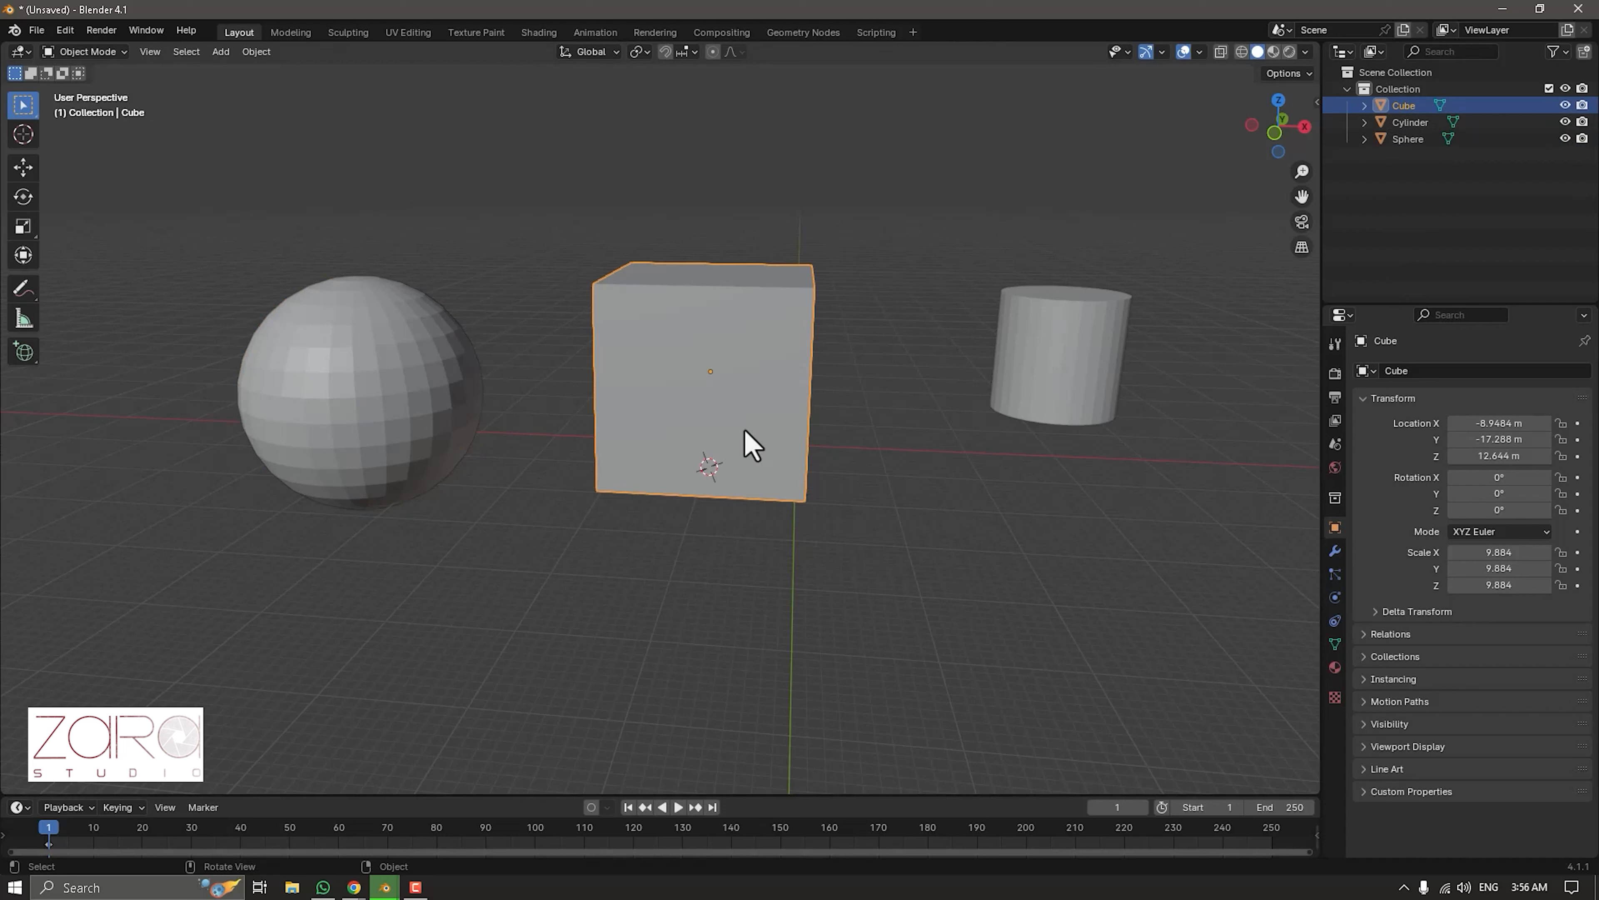
{"action": "key", "text": "g"}
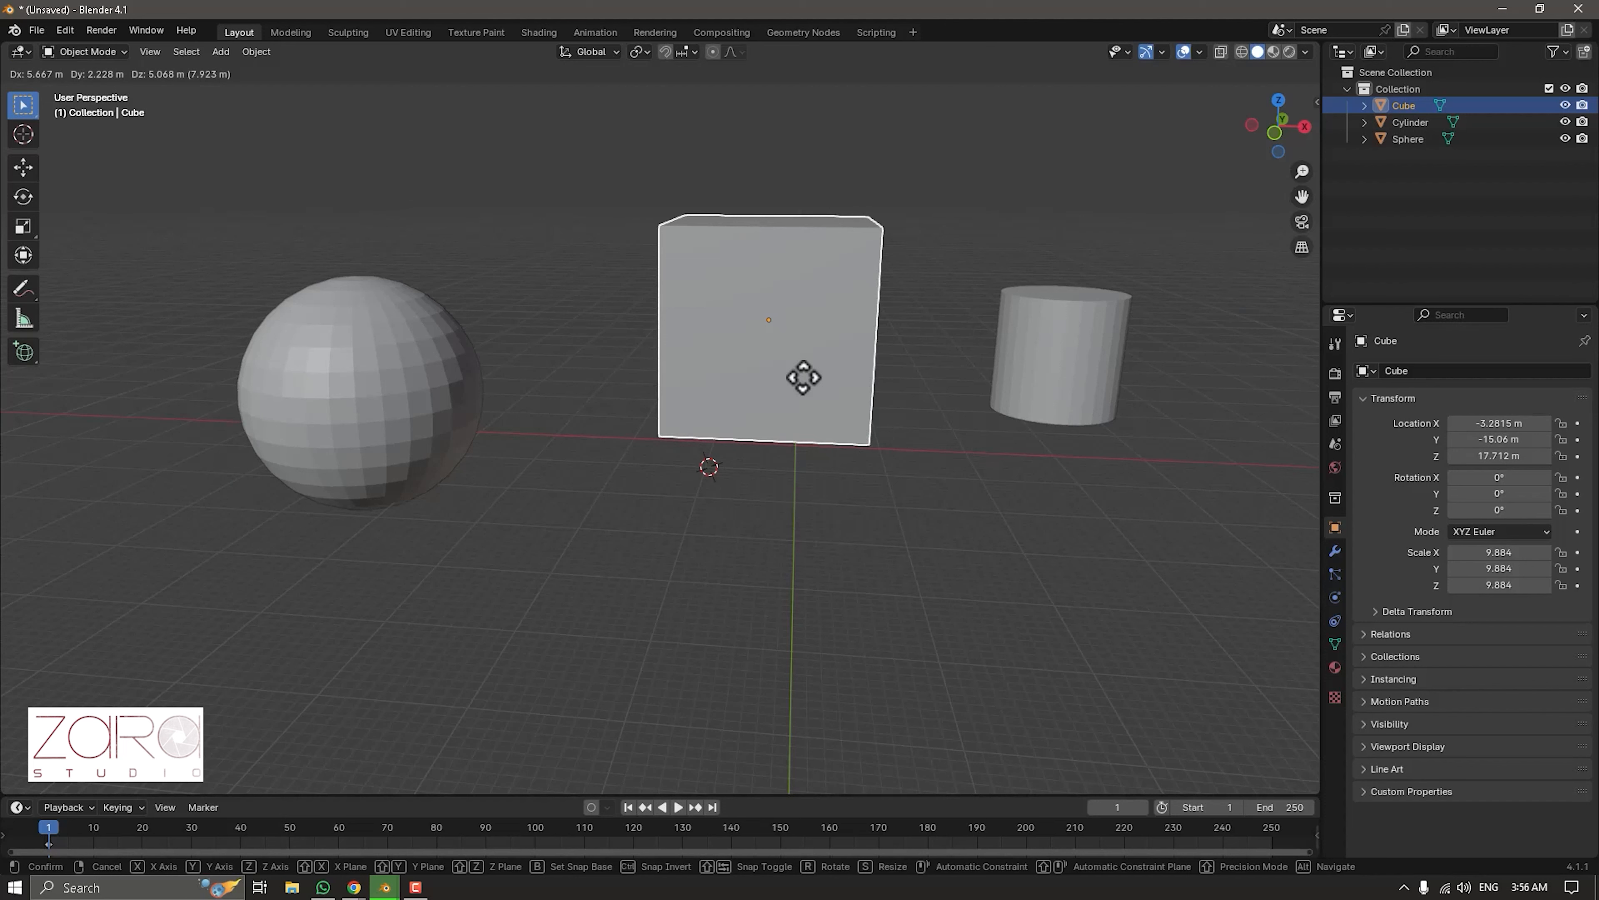
{"action": "right_click", "coordinate": [804, 377]}
Move the sphere higher and farther away from the cube.
{"action": "left_click", "coordinate": [332, 381]}
{"action": "key", "text": "g"}
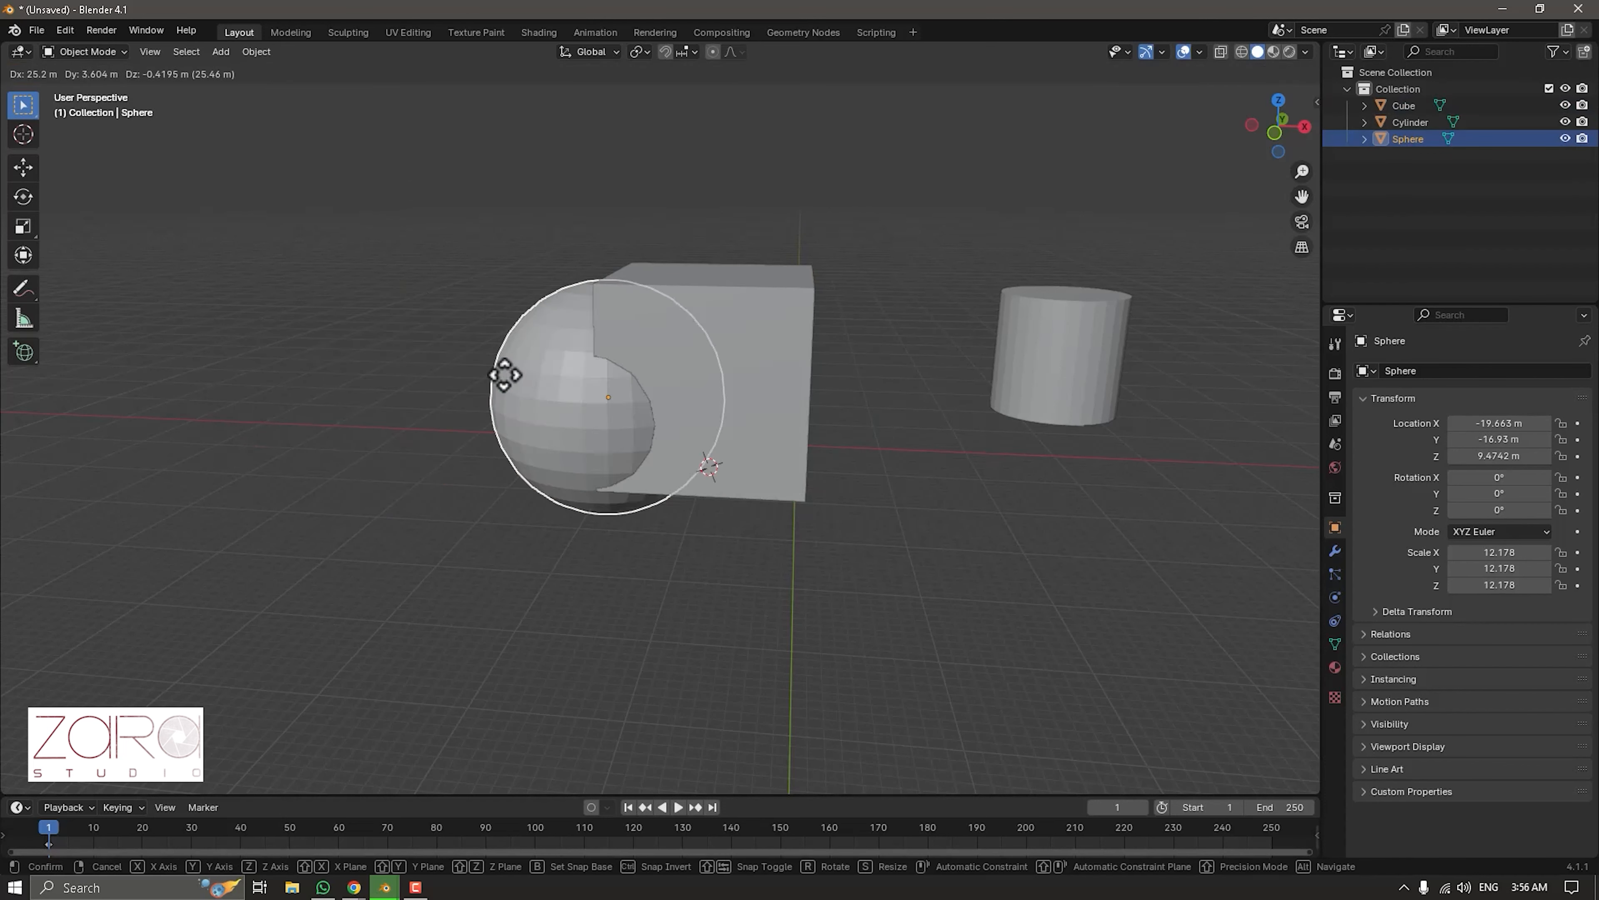
{"action": "left_click", "coordinate": [368, 332]}
Move the cylinder freely a little toward the cube, to about X 23.6 m, Y -9.2 m, Z 14.5 m.
{"action": "left_click", "coordinate": [1028, 347]}
{"action": "key", "text": "g"}
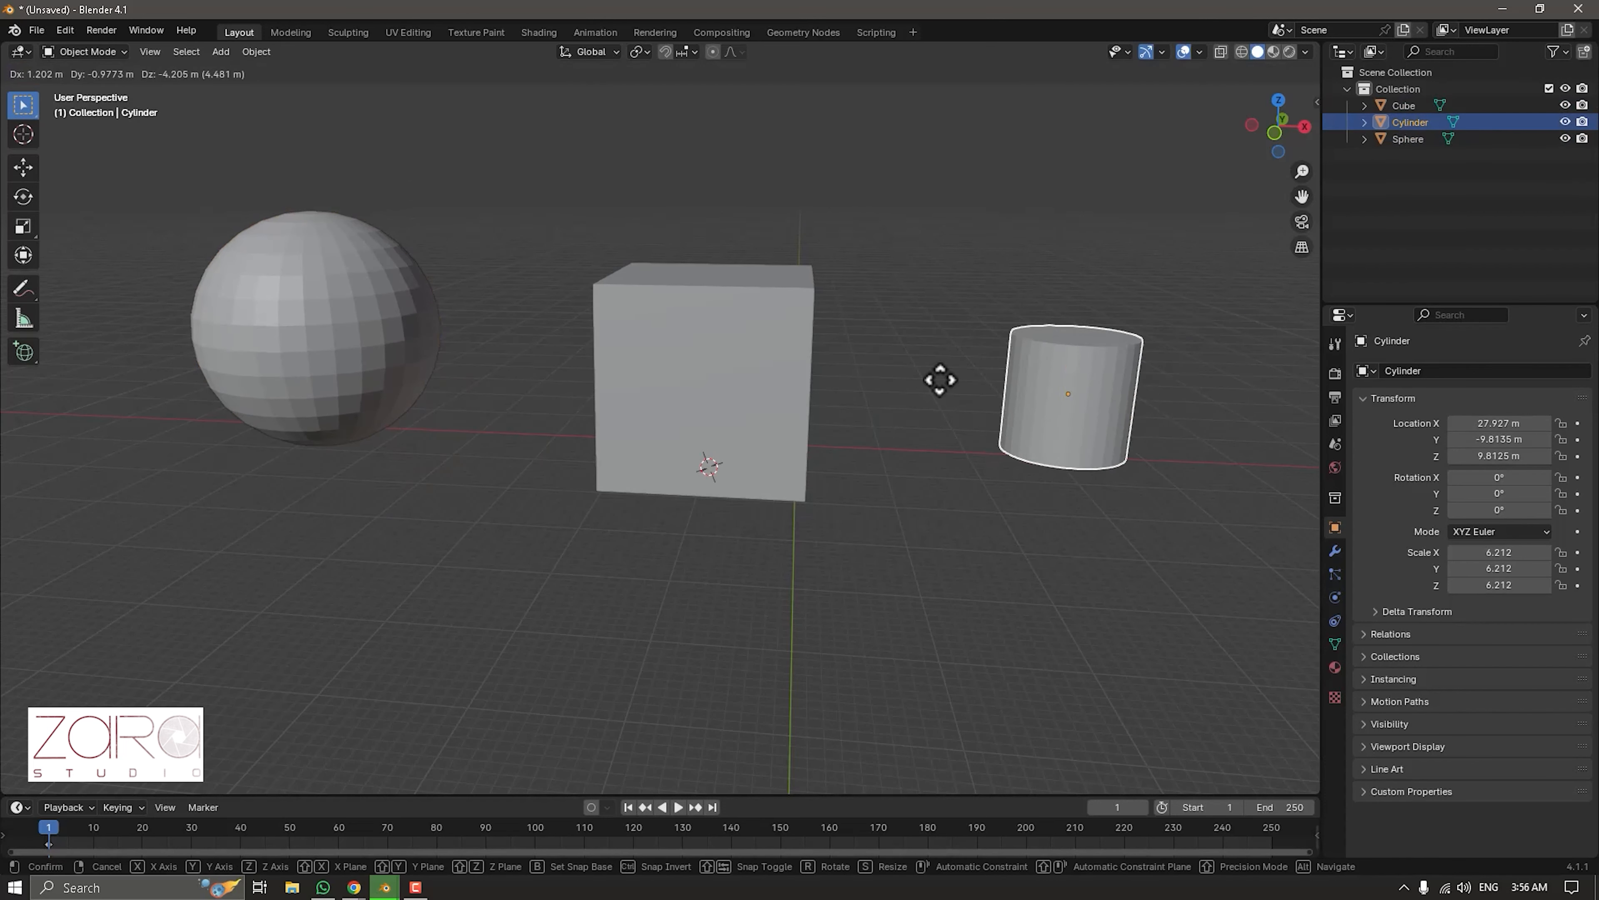
{"action": "left_click", "coordinate": [1006, 357]}
Move the cube freely toward the cylinder, to about X 0.4 m, Y -16.7 m, Z 9.6 m.
{"action": "left_click", "coordinate": [760, 350]}
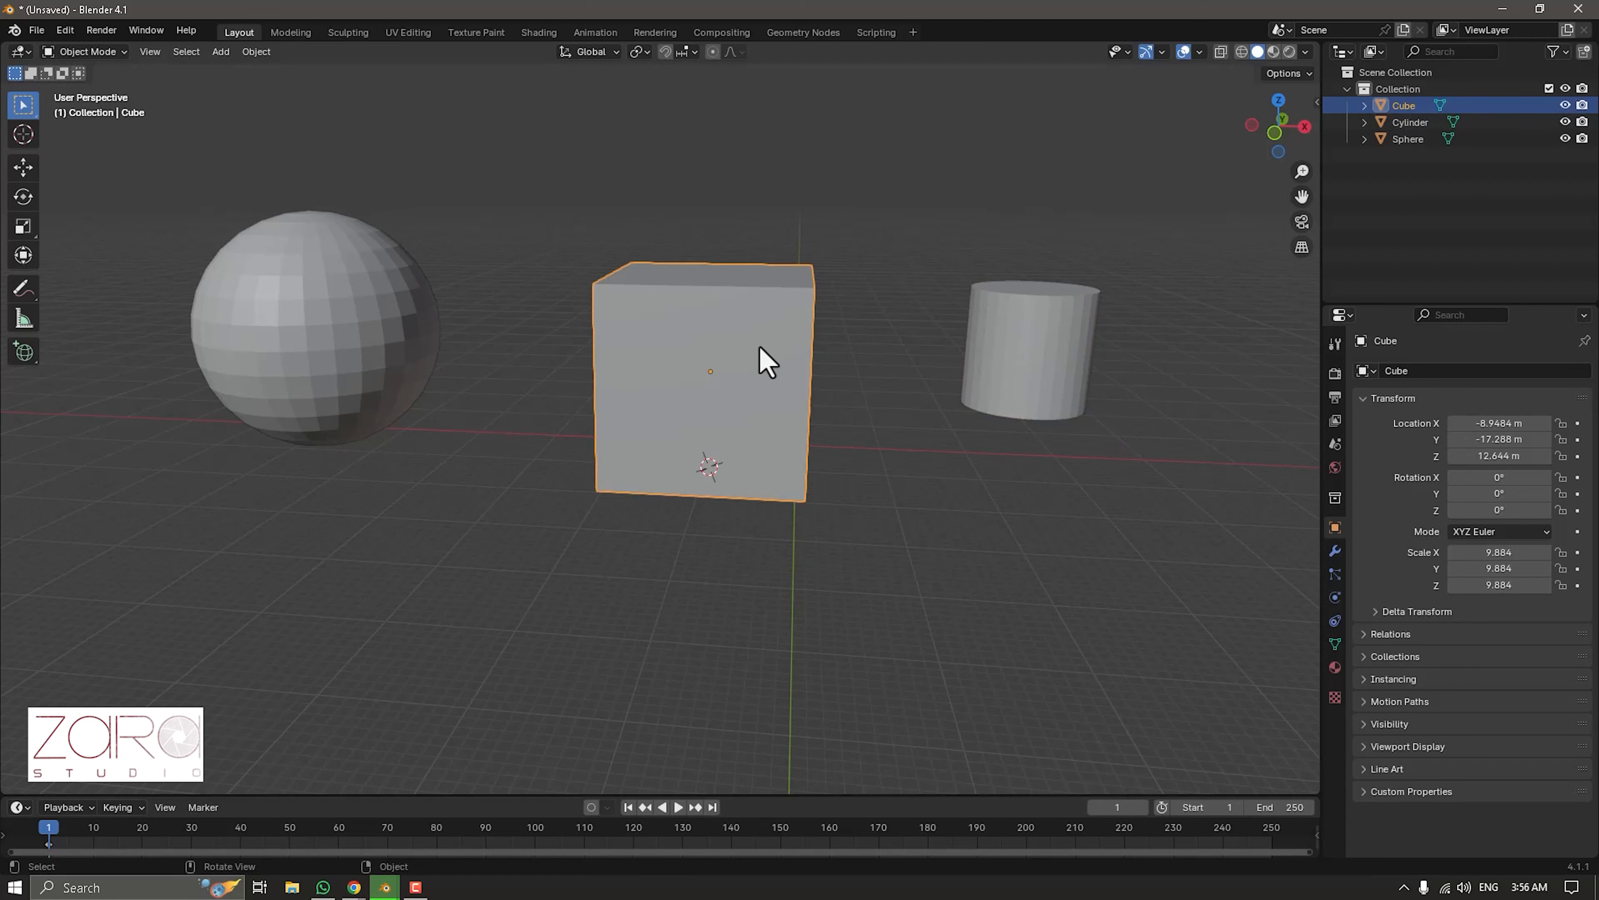
{"action": "key", "text": "g"}
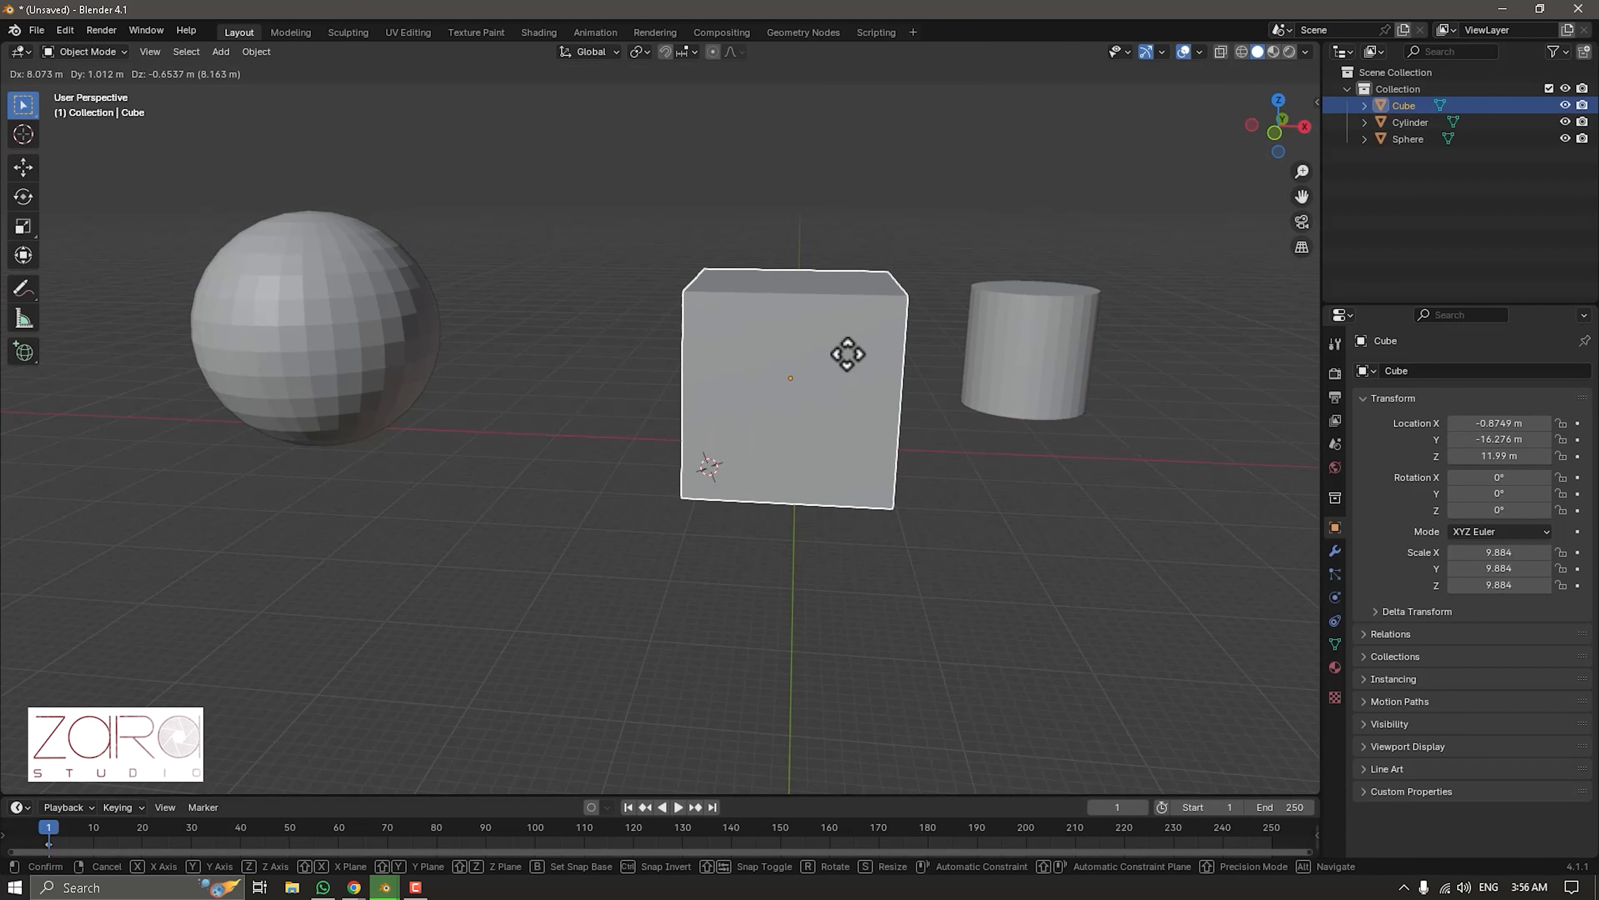
{"action": "left_click", "coordinate": [859, 380]}
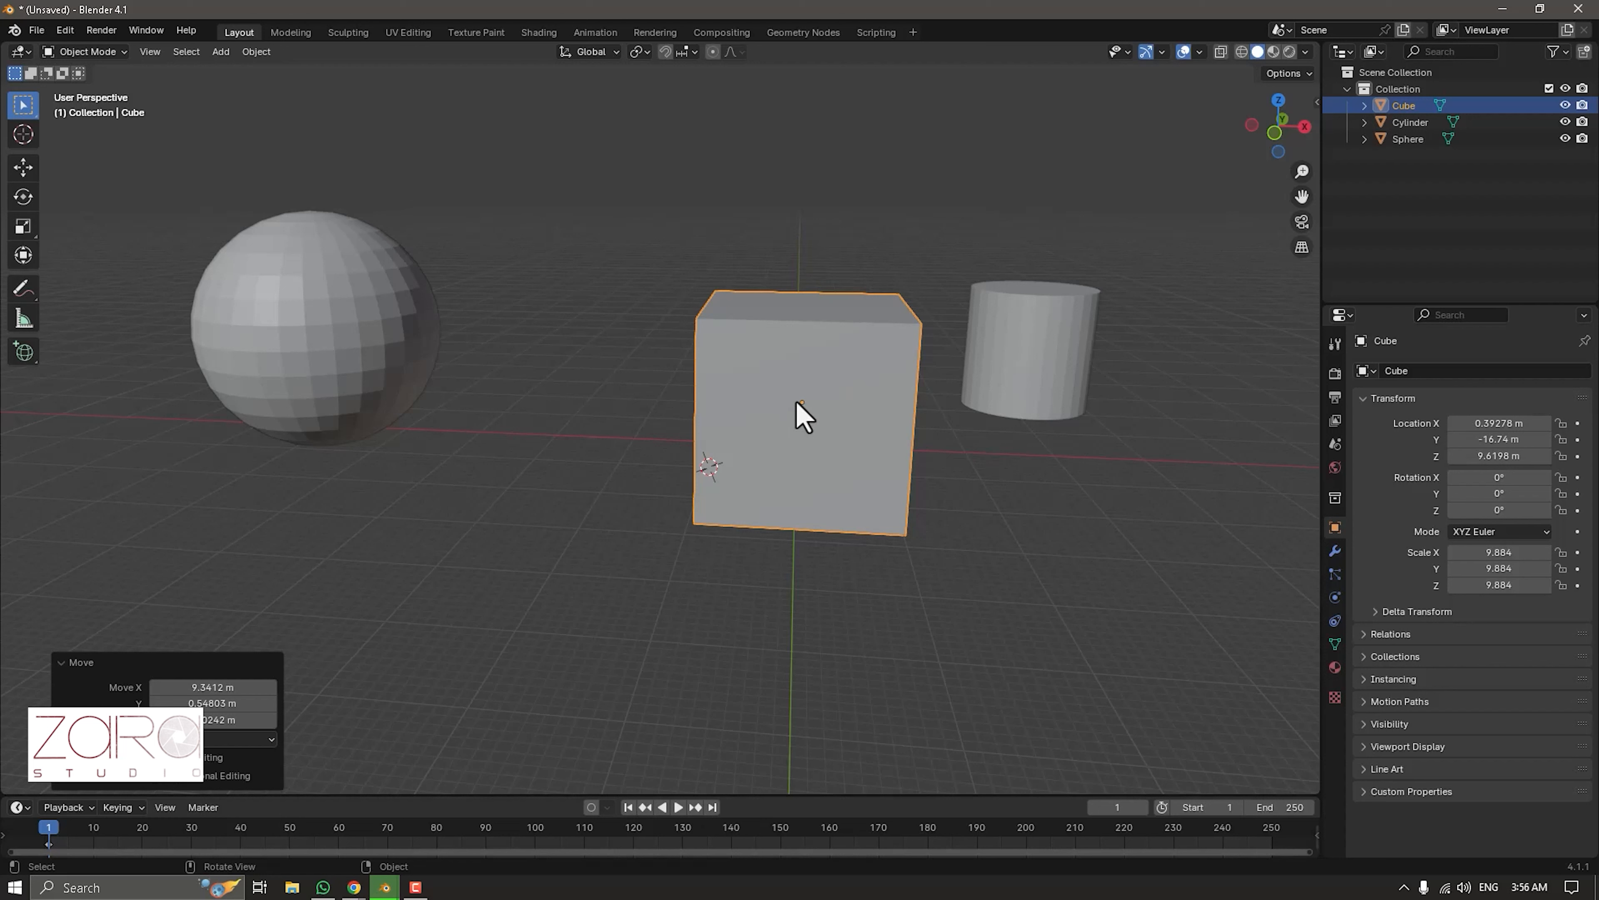
Try moving the cube about 262 m into the distance along the global Y axis.
{"action": "key", "text": "g"}
{"action": "key", "text": "y"}
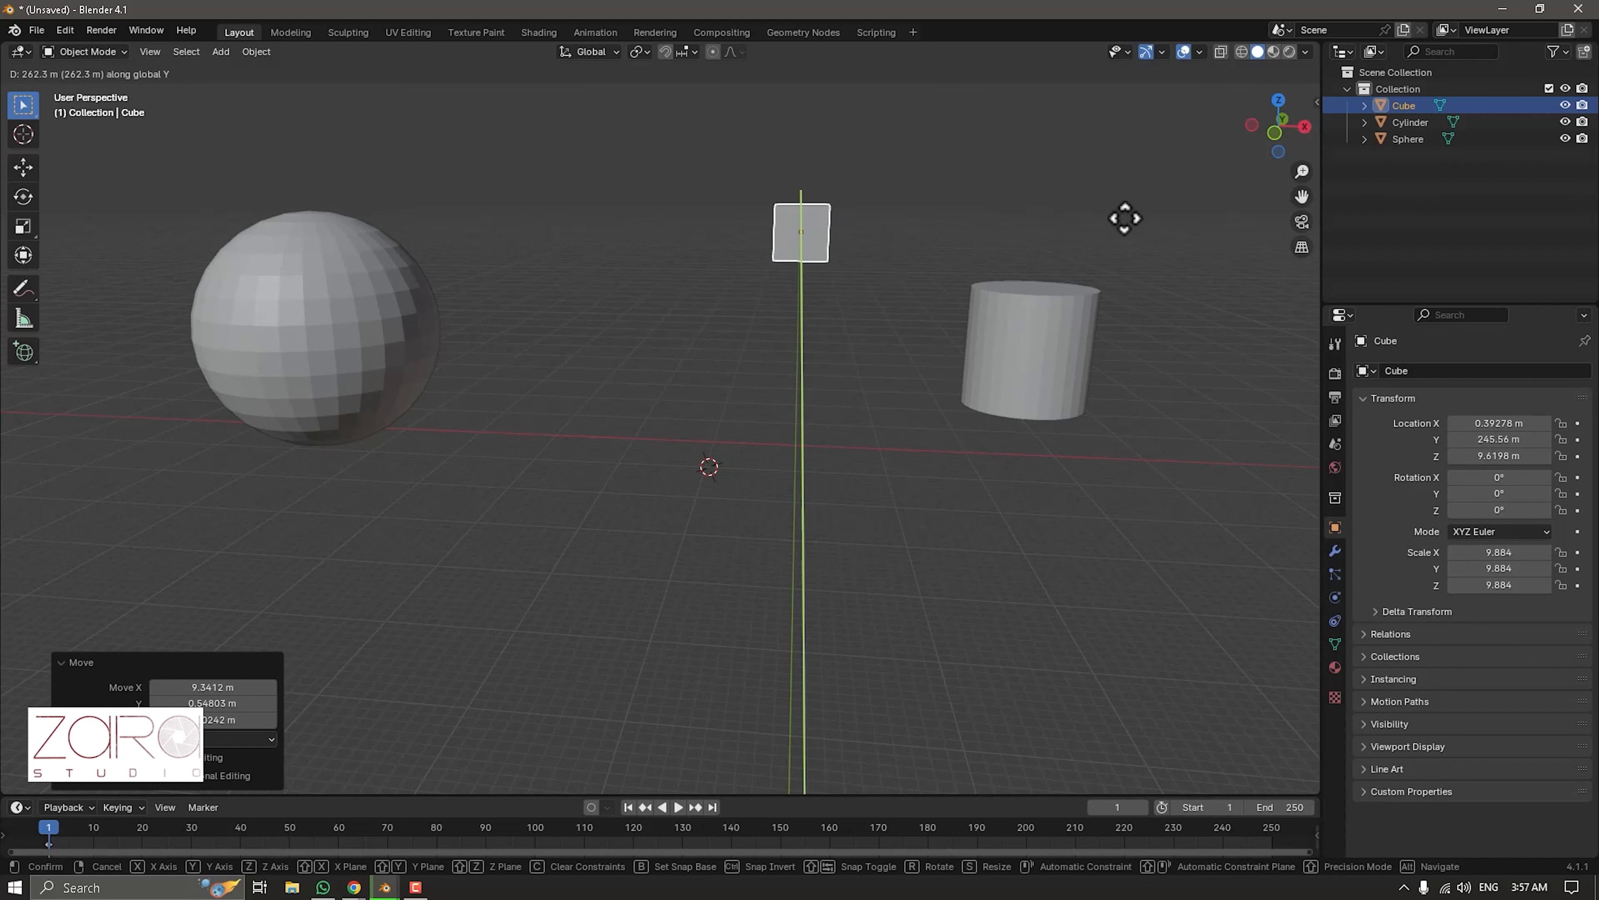
{"action": "left_click", "coordinate": [1127, 232]}
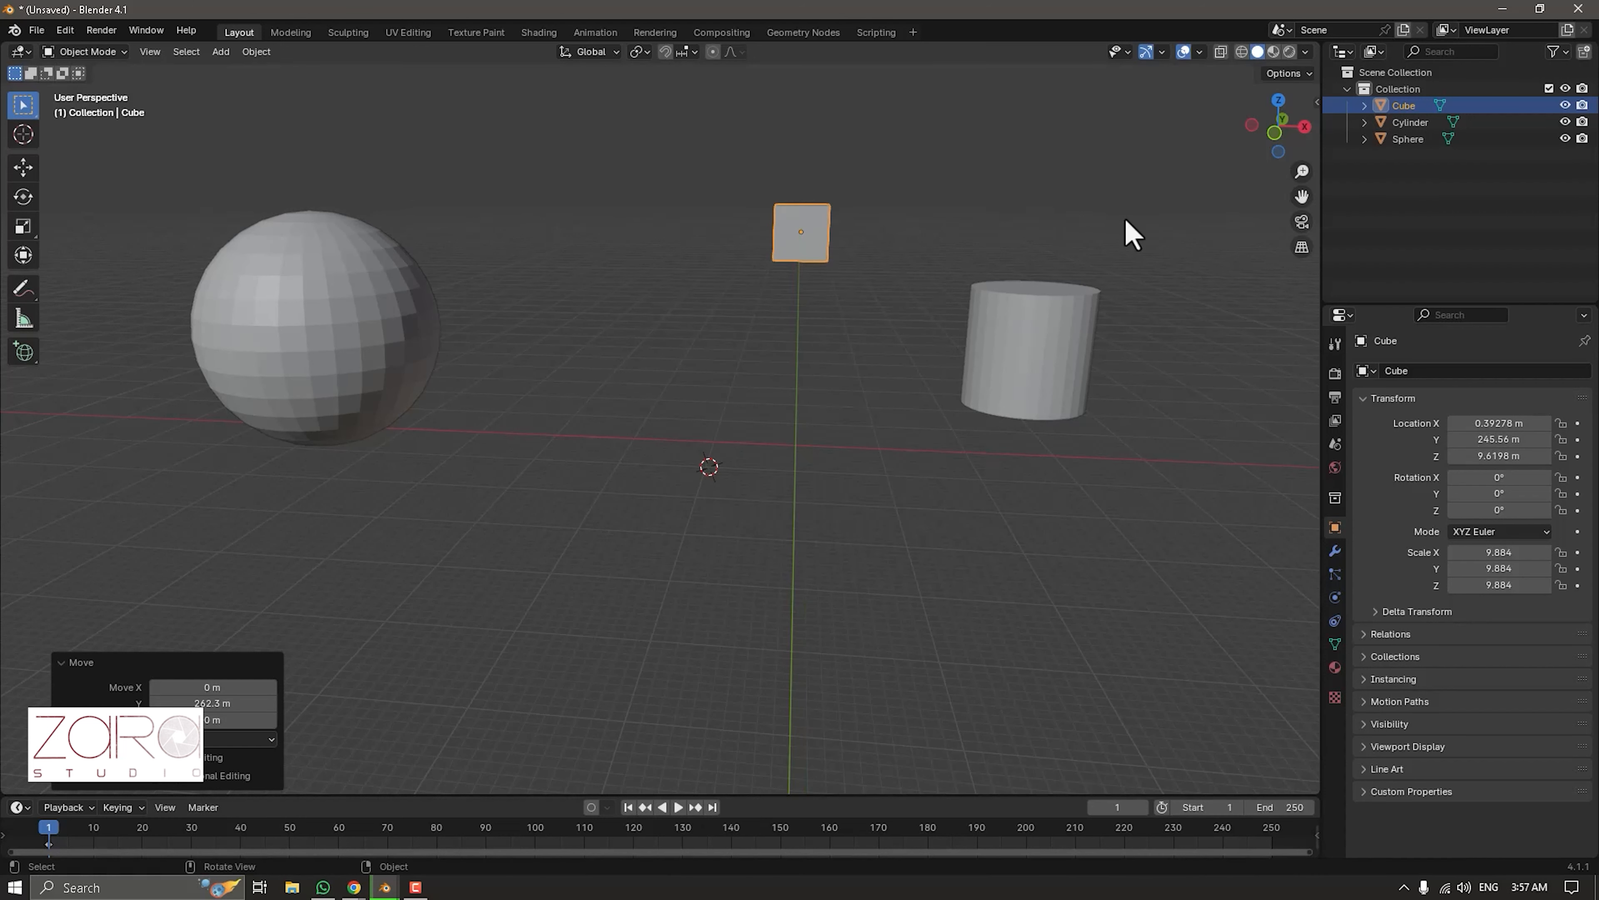
Try moving the sphere freely about 50.6 m in X so it sits in front of the distant cube.
{"action": "left_click", "coordinate": [331, 358]}
{"action": "key", "text": "g"}
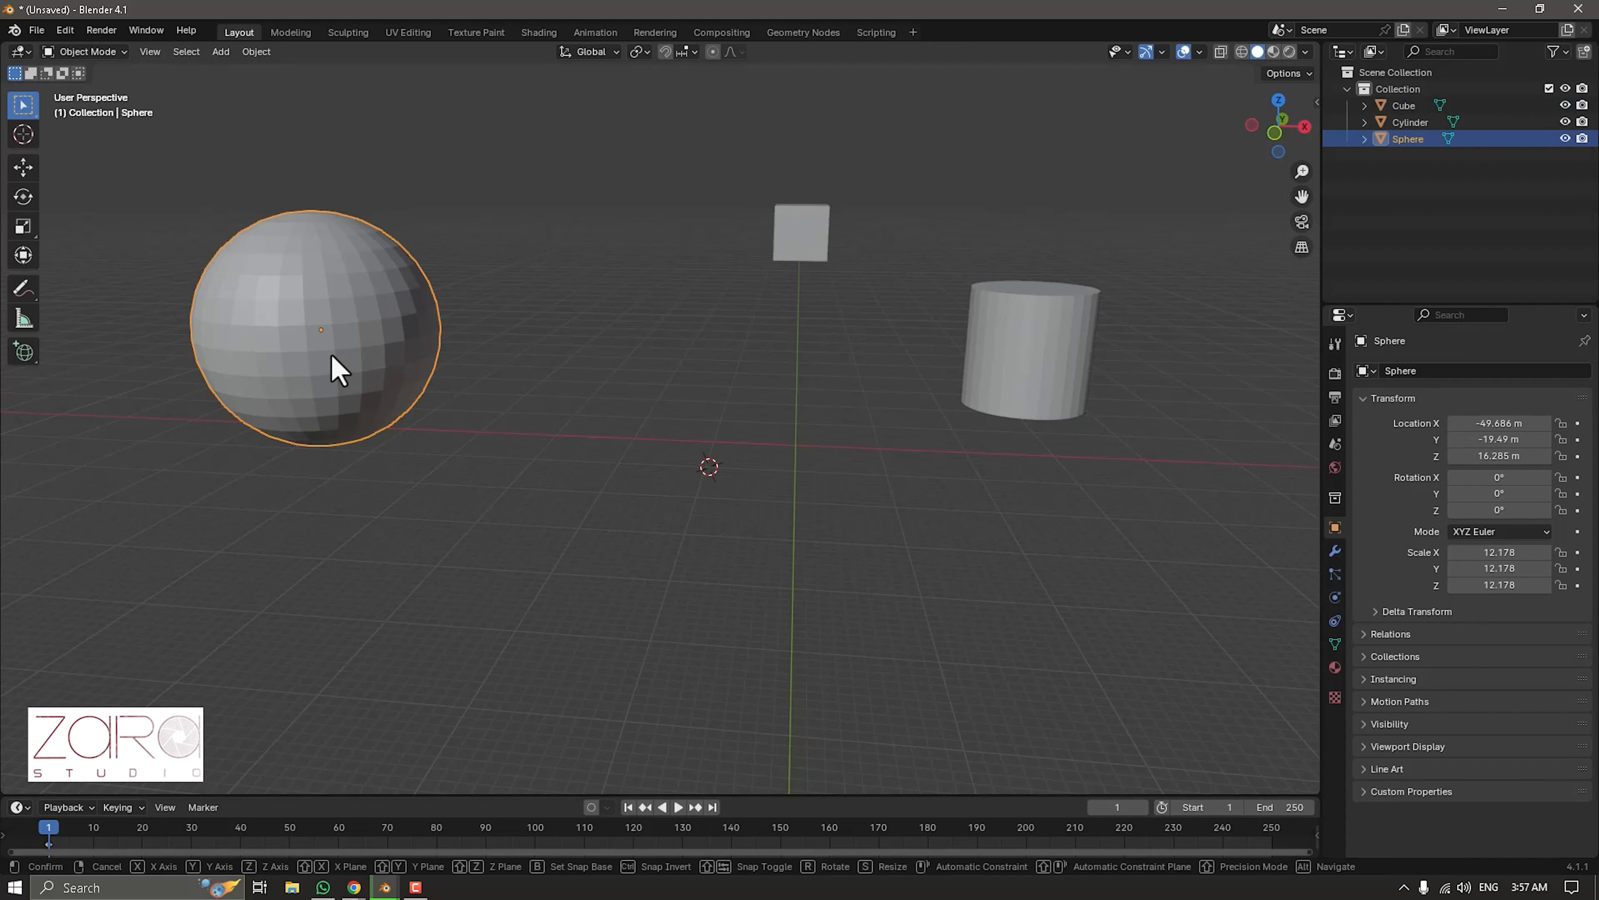
{"action": "left_click", "coordinate": [818, 383]}
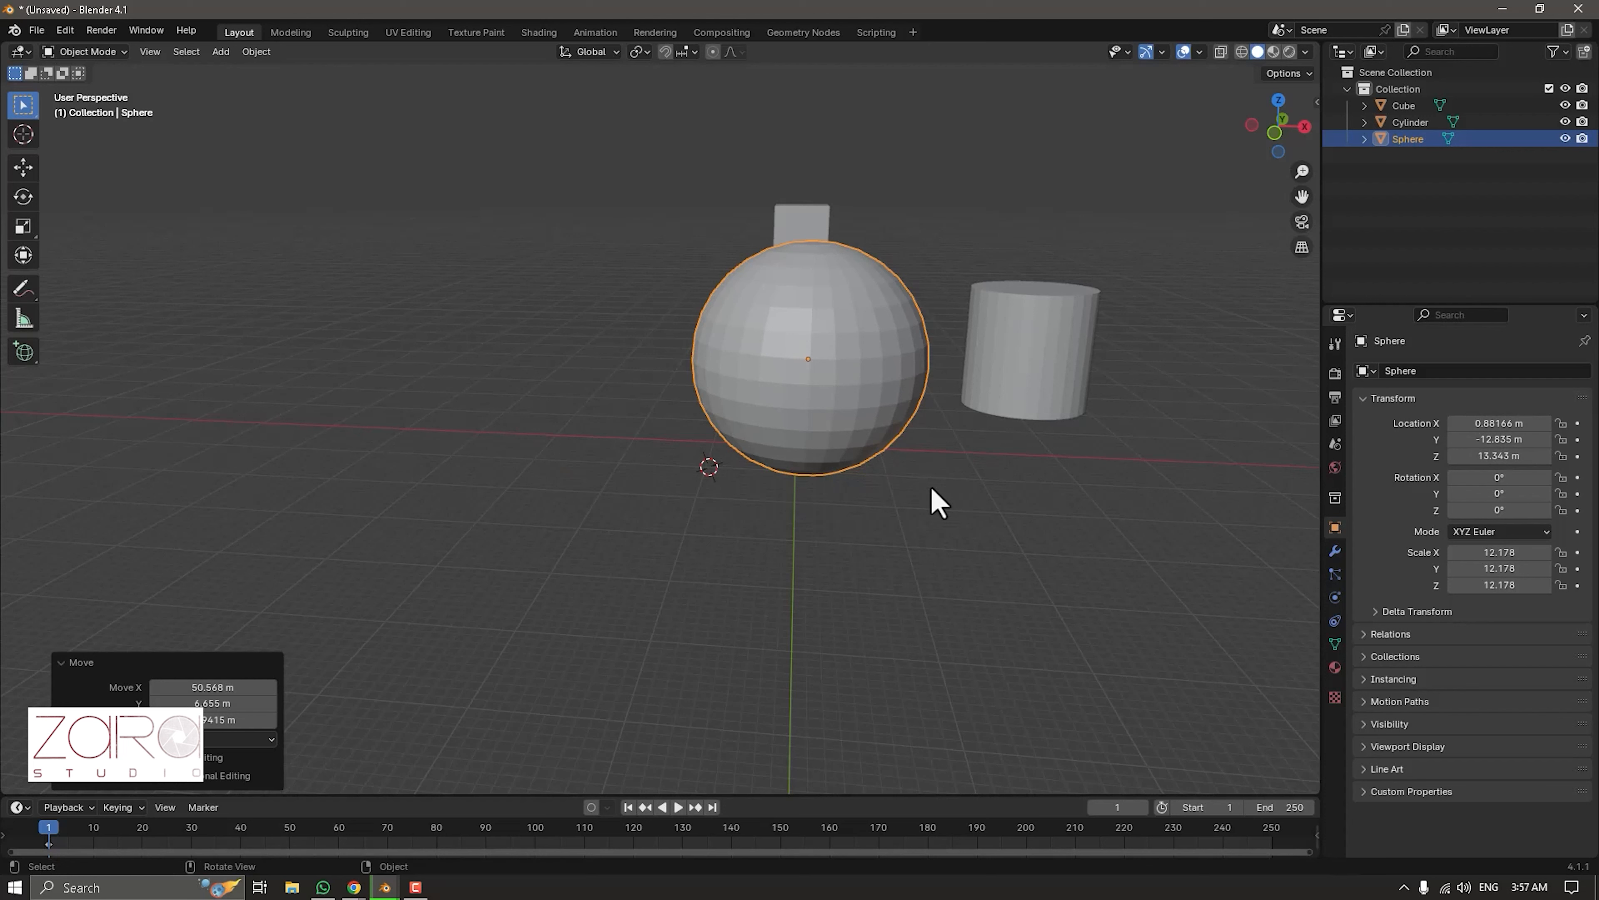
Try moving the sphere into the distance along the global Y axis, to about Y 637 m, and deselect it.
{"action": "key", "text": "g"}
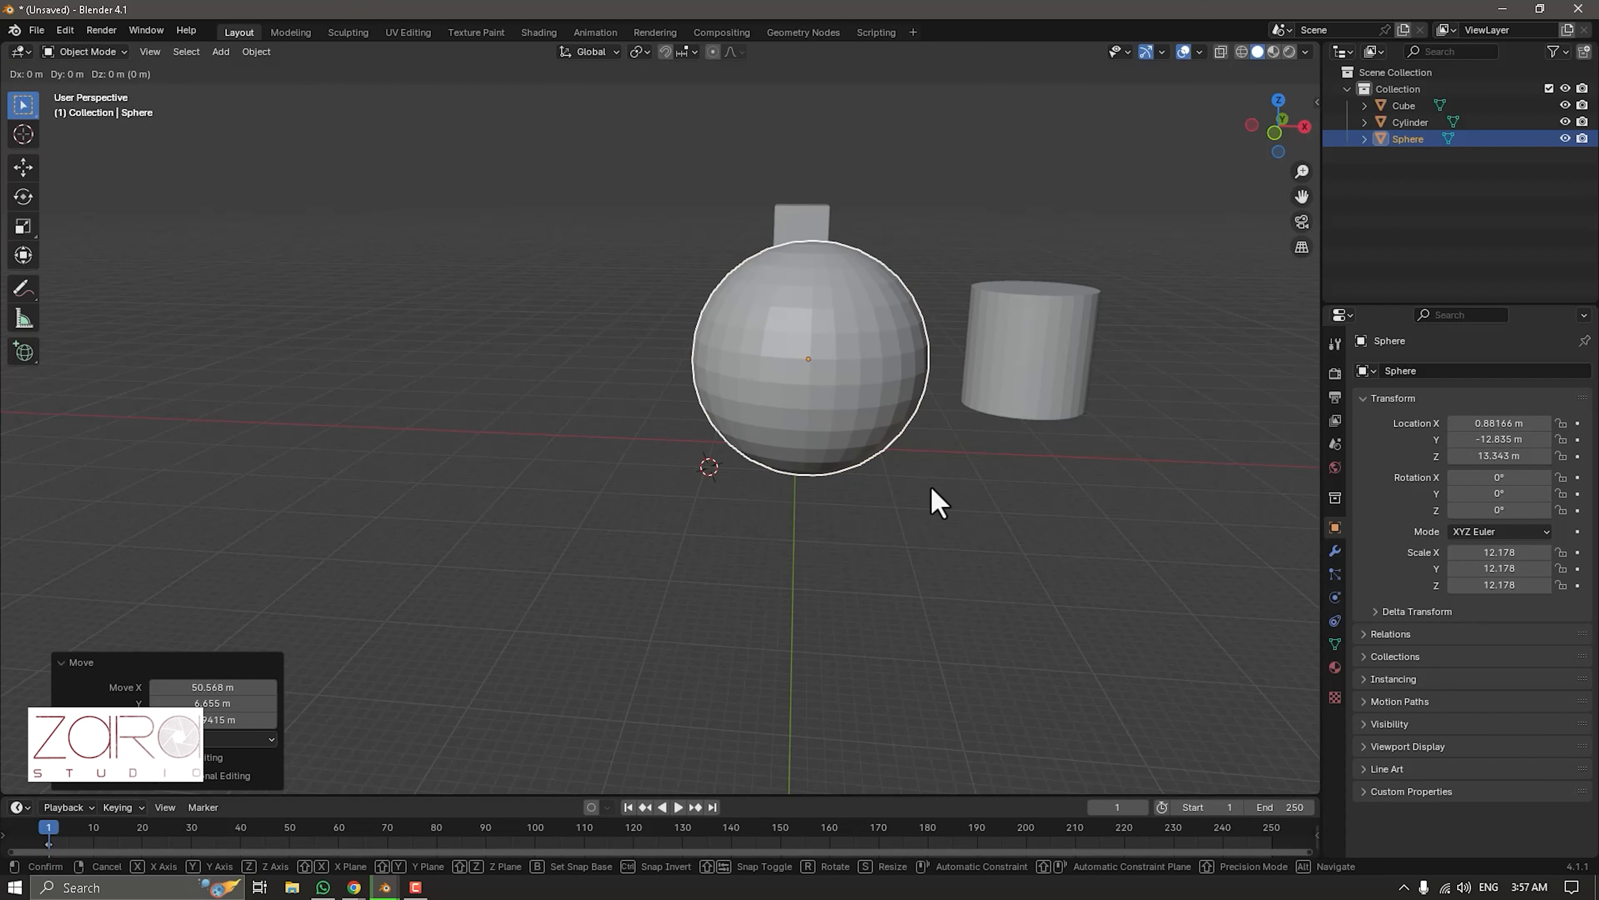
{"action": "key", "text": "Escape"}
{"action": "key", "text": "g"}
{"action": "key", "text": "y"}
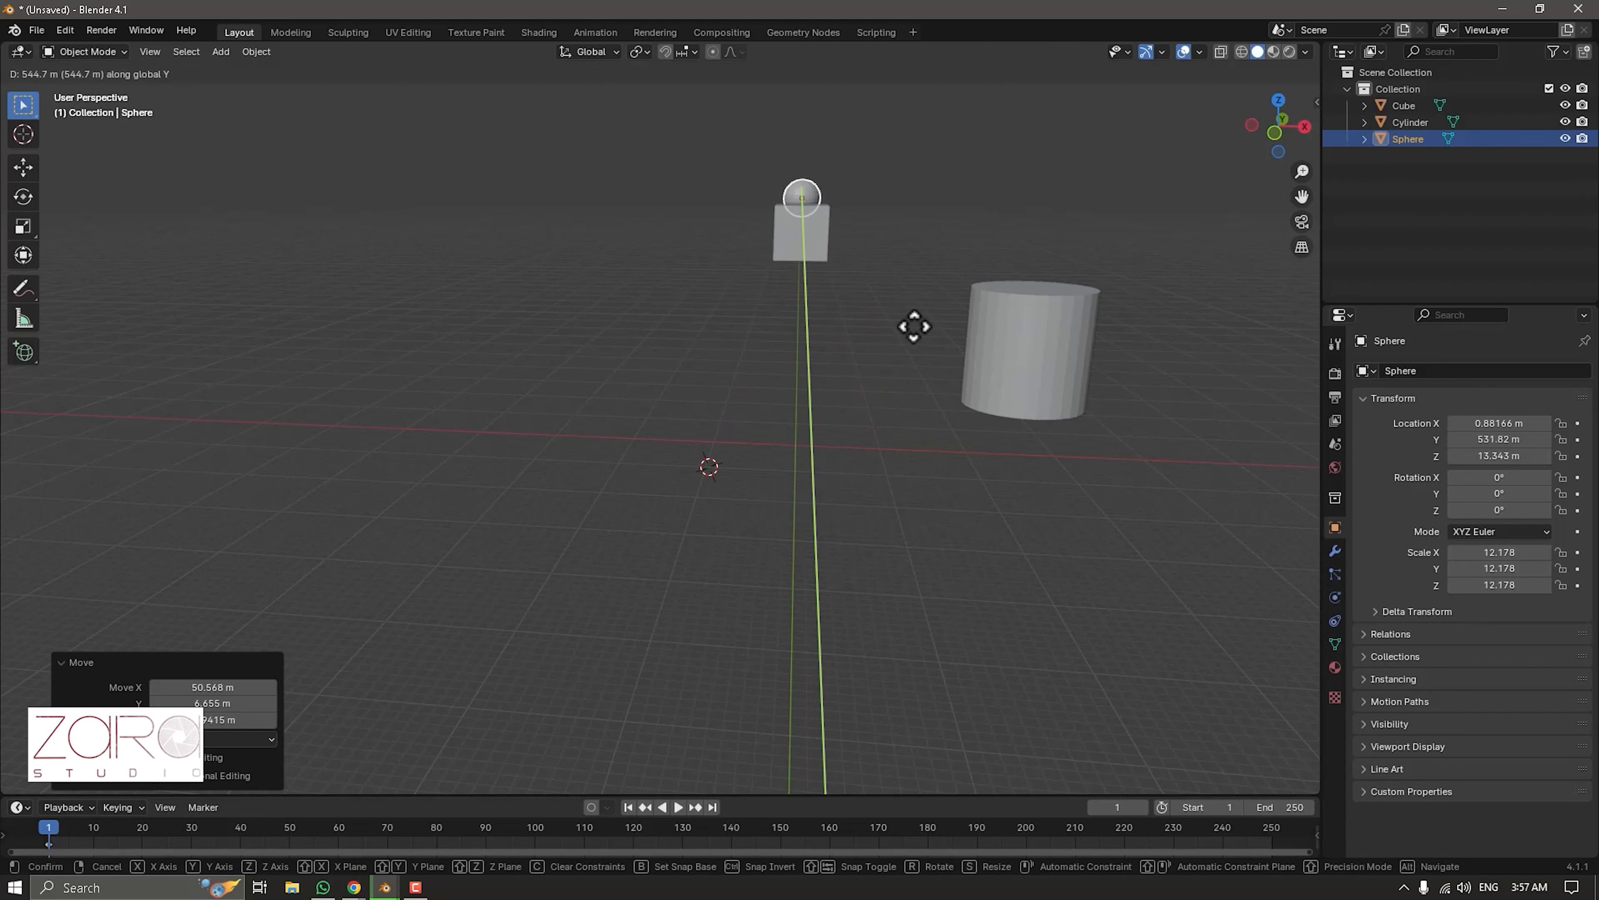
{"action": "left_click", "coordinate": [918, 339]}
{"action": "left_click", "coordinate": [914, 326]}
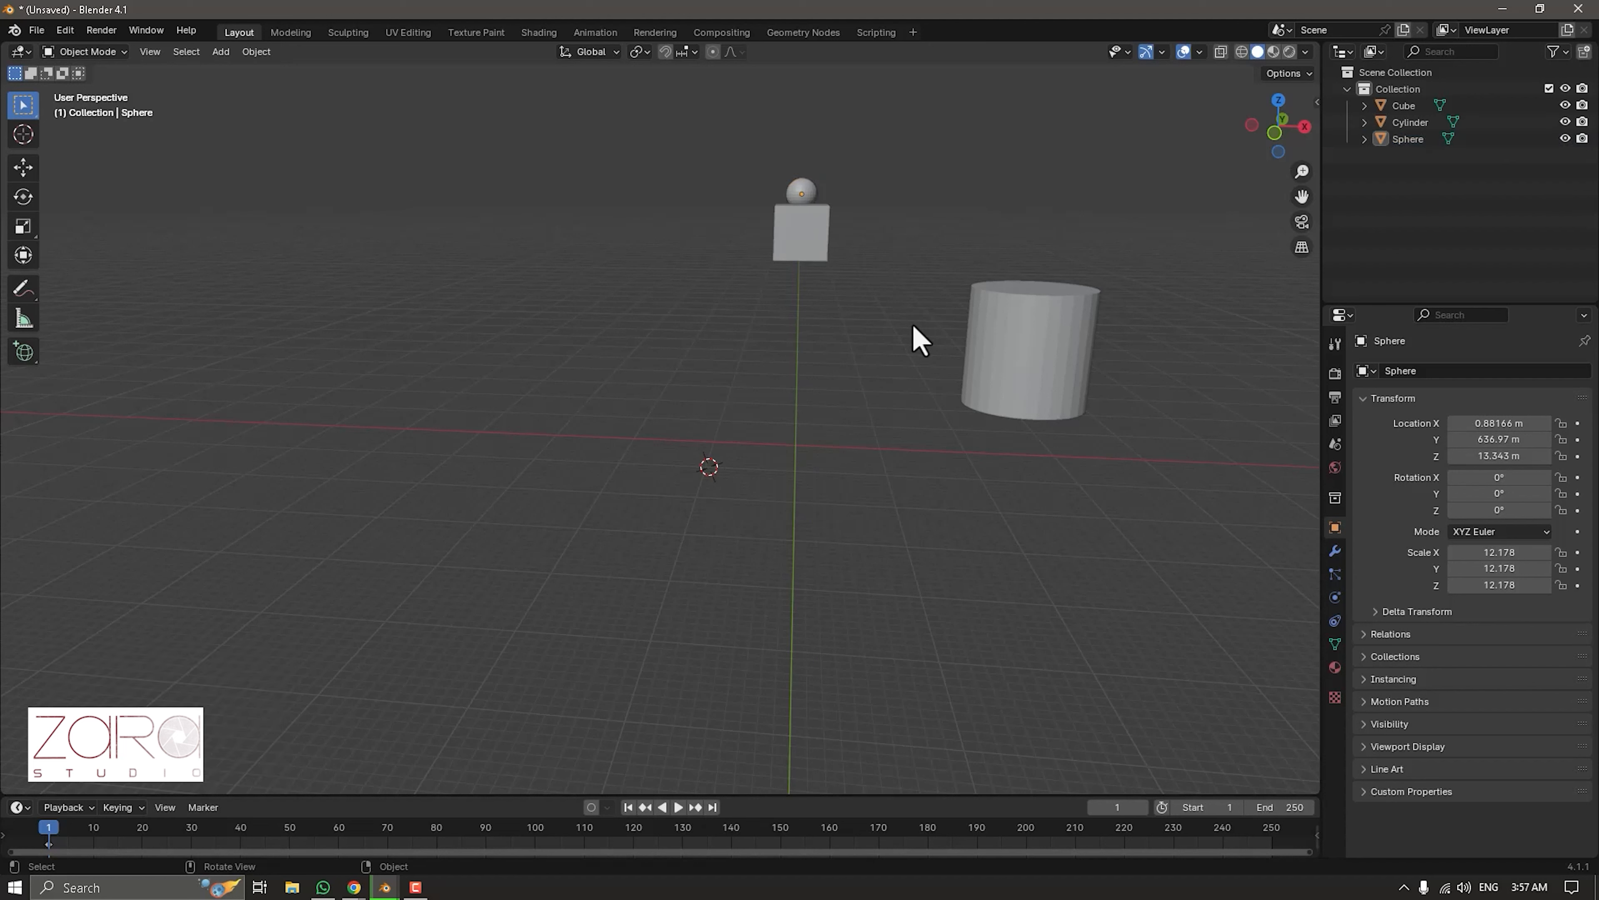
Try moving the cylinder about -51.6 m along the global X axis, past the distant cube and sphere.
{"action": "left_click", "coordinate": [1019, 341], "text": "shift"}
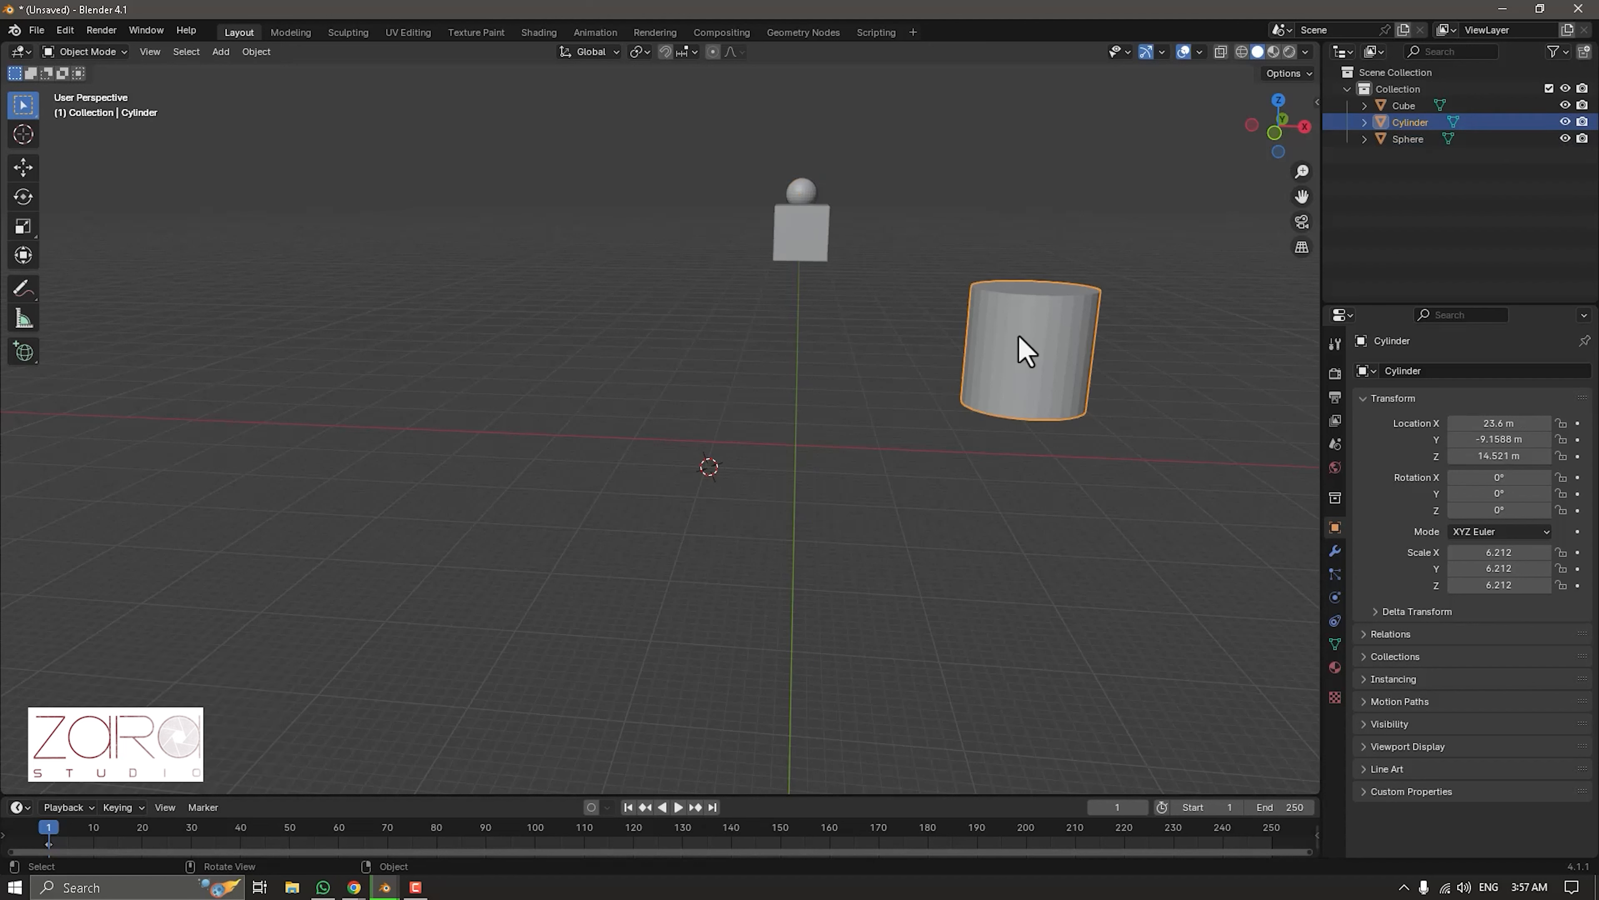
{"action": "left_click", "coordinate": [1021, 342], "text": "shift"}
{"action": "left_click", "coordinate": [1027, 346], "text": "shift"}
{"action": "key", "text": "g"}
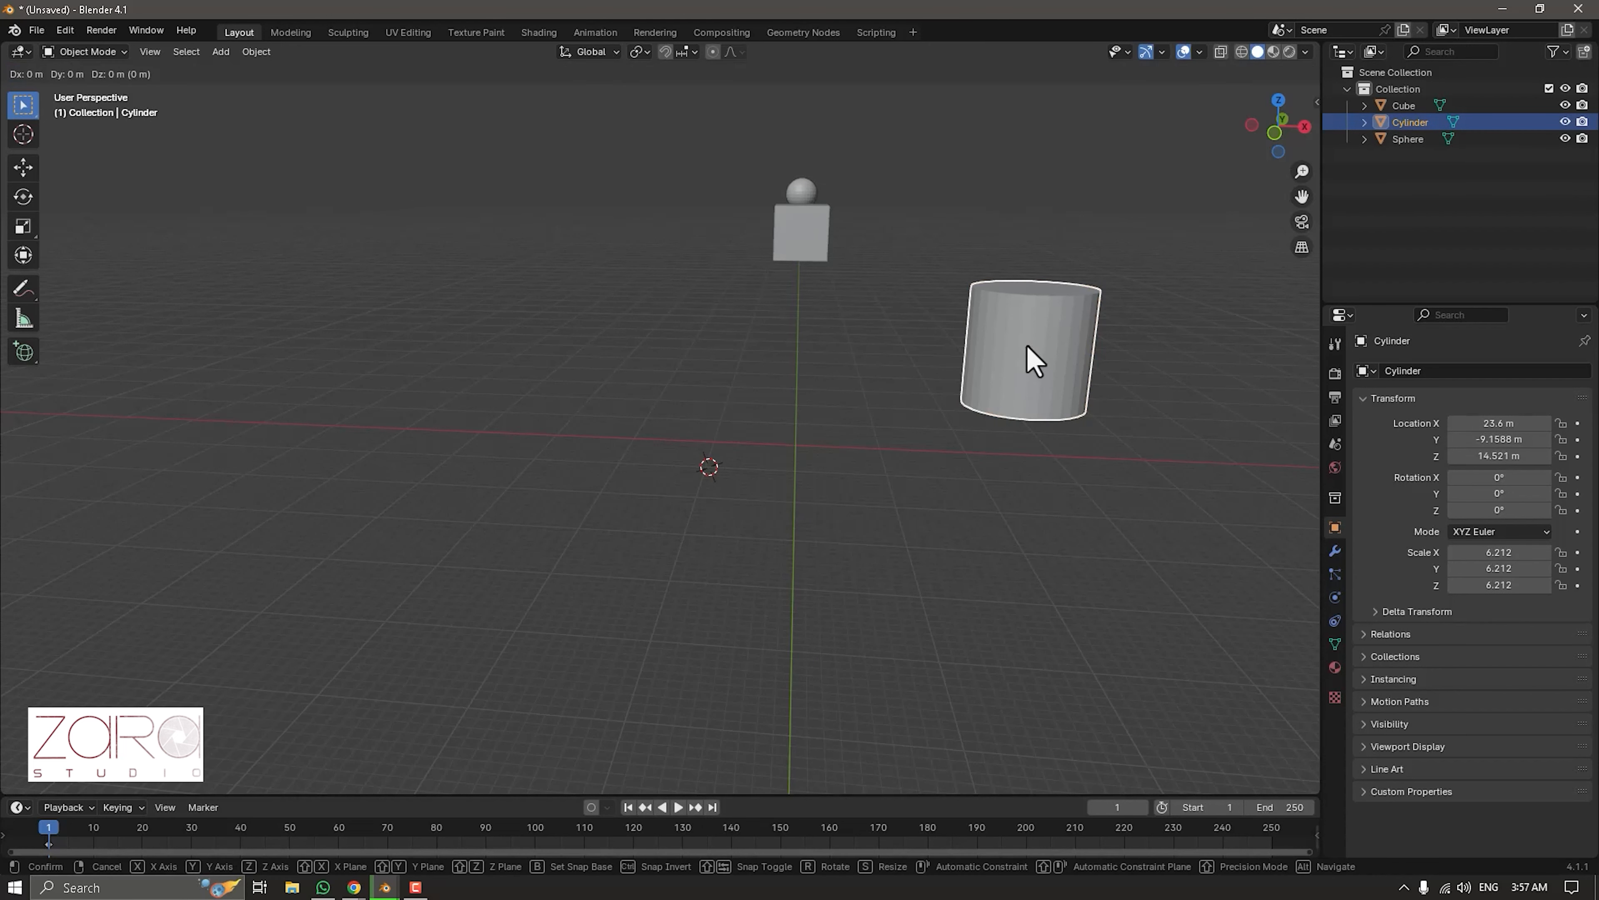
{"action": "key", "text": "x"}
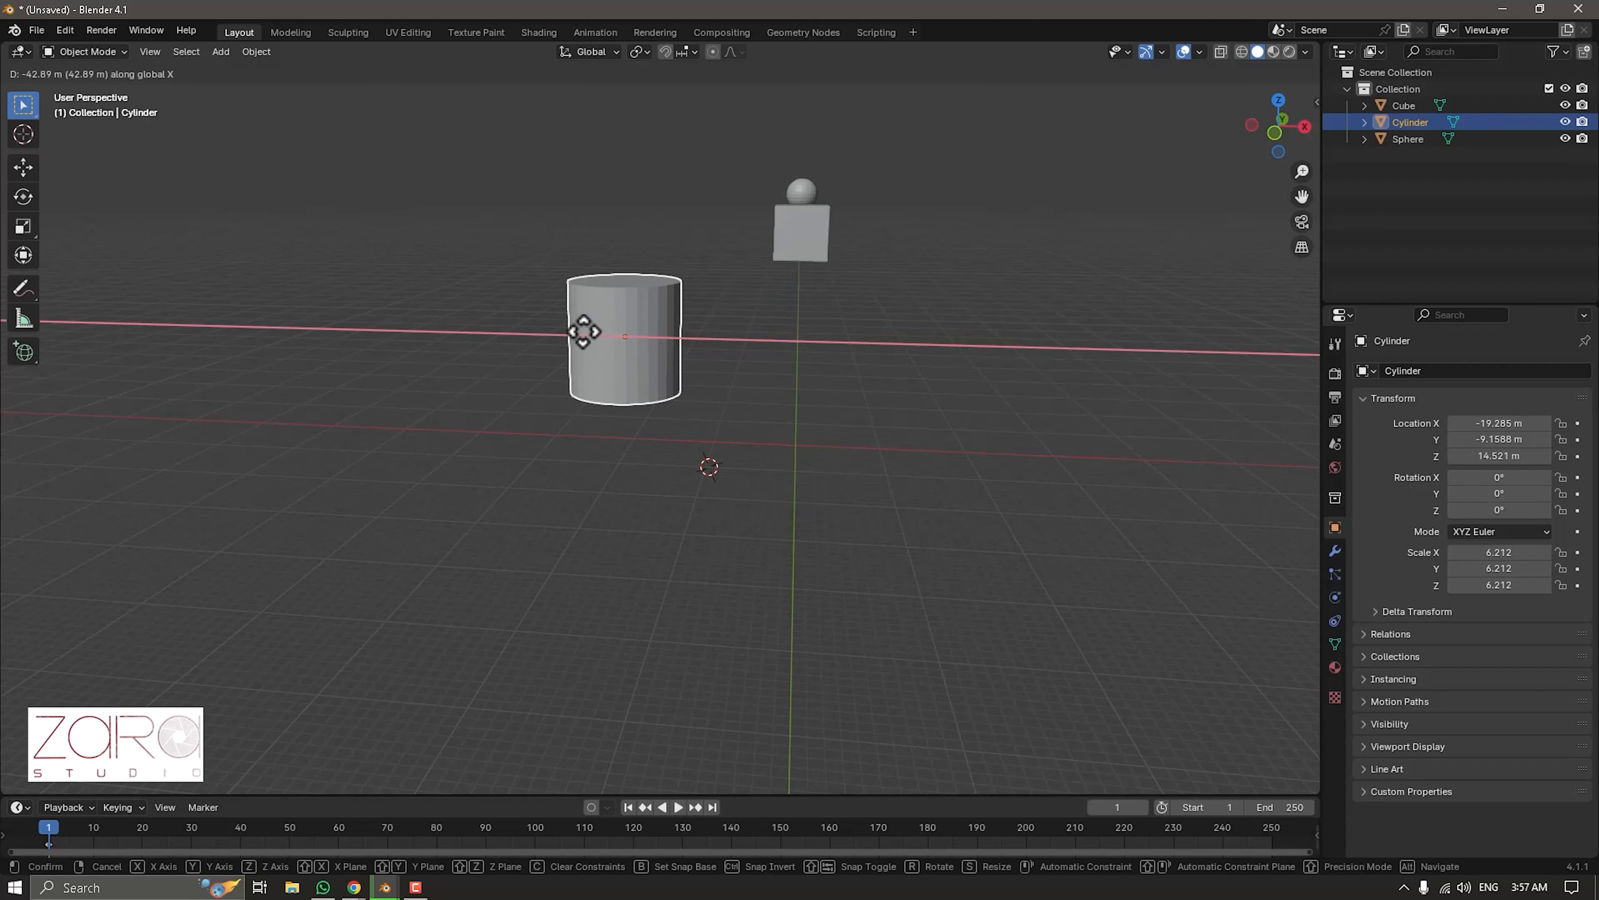
{"action": "left_click", "coordinate": [546, 343]}
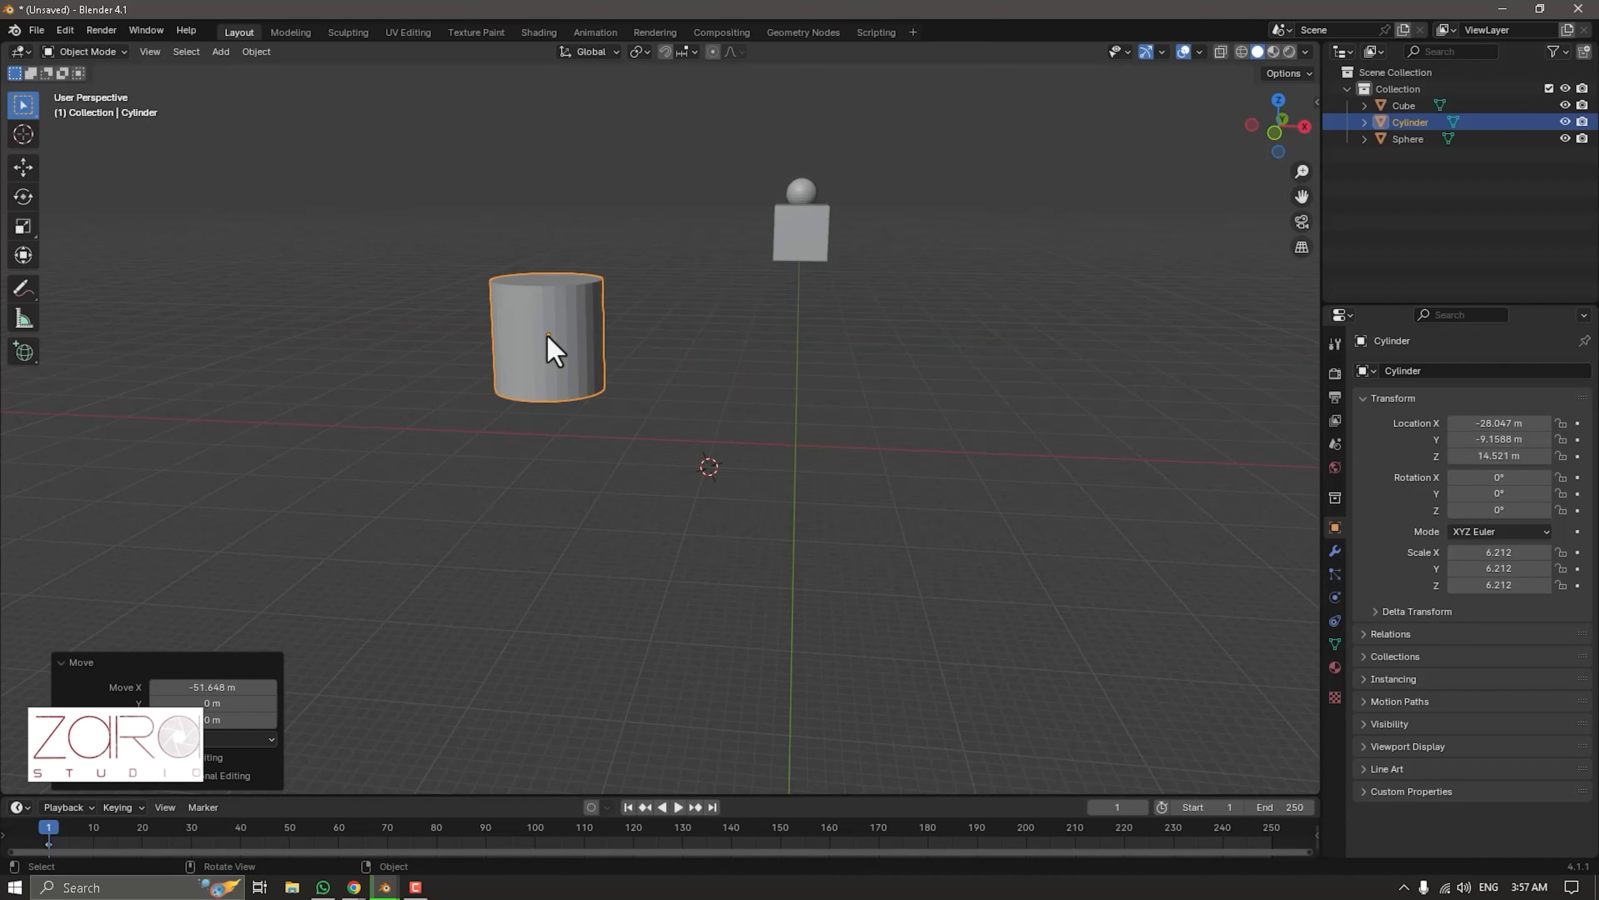
Try raising the cylinder about 12.3 m along the global Z axis.
{"action": "key", "text": "g"}
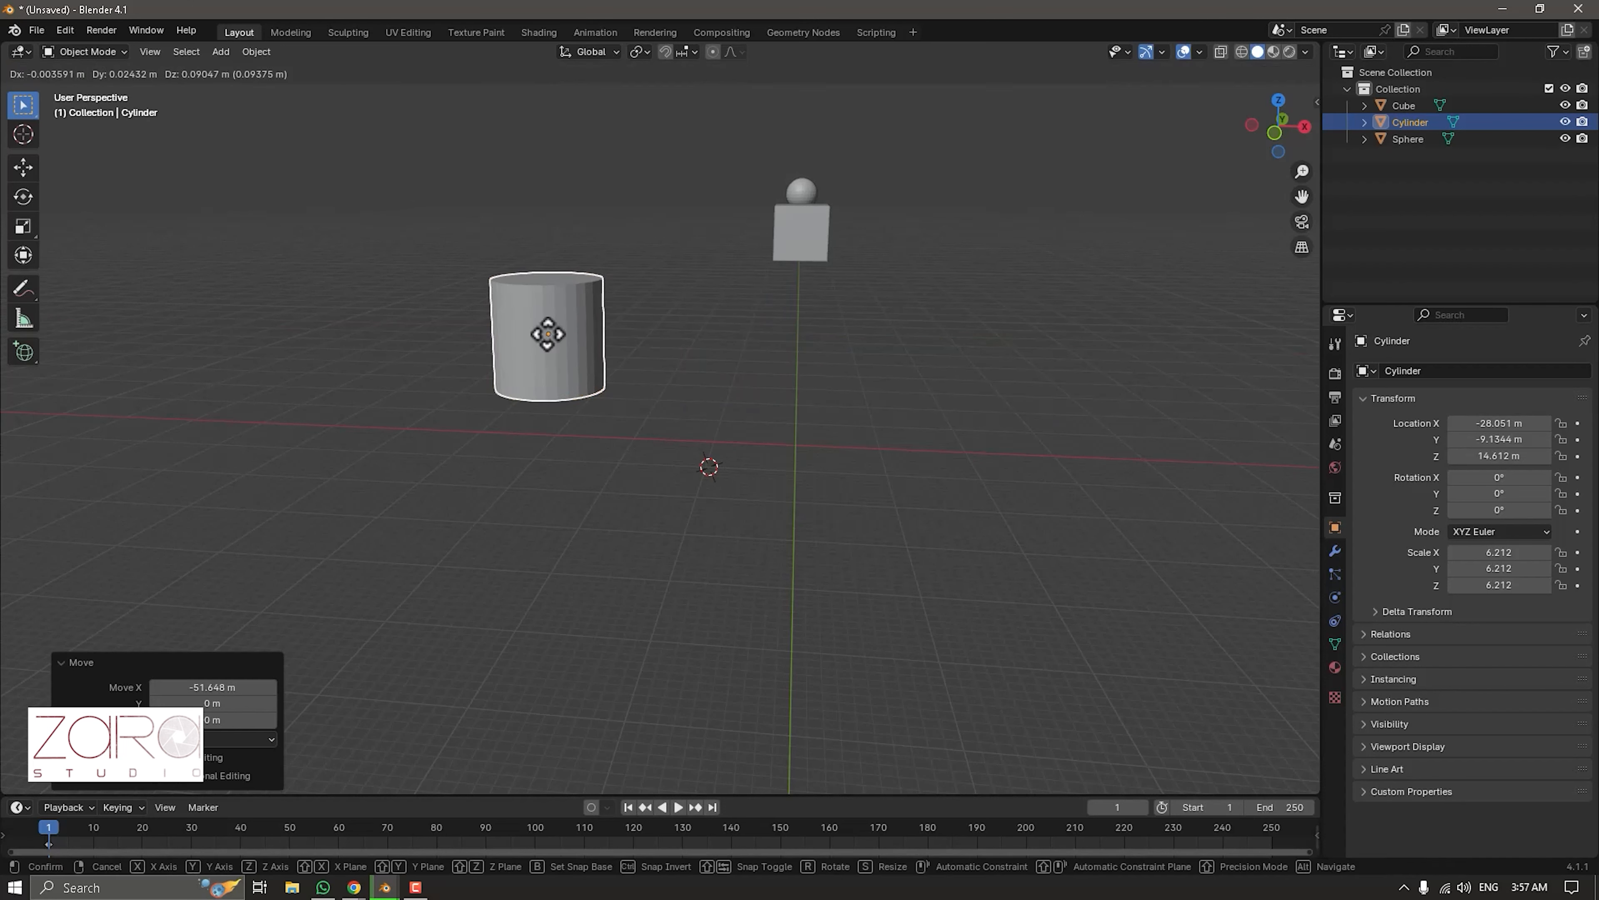
{"action": "key", "text": "z"}
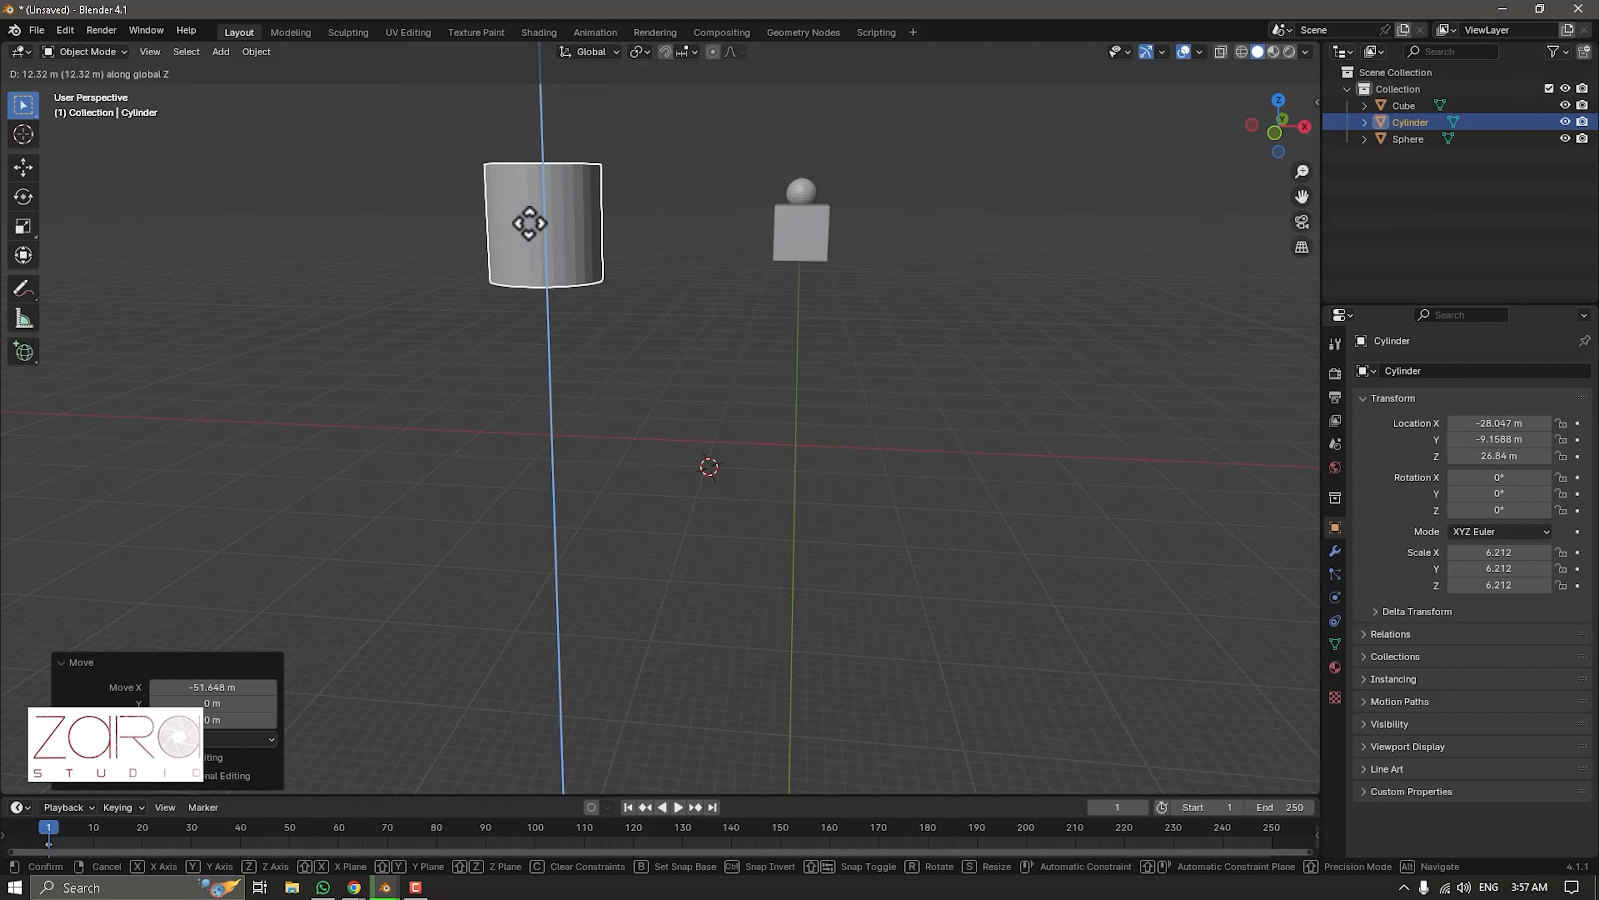
{"action": "left_click", "coordinate": [529, 227]}
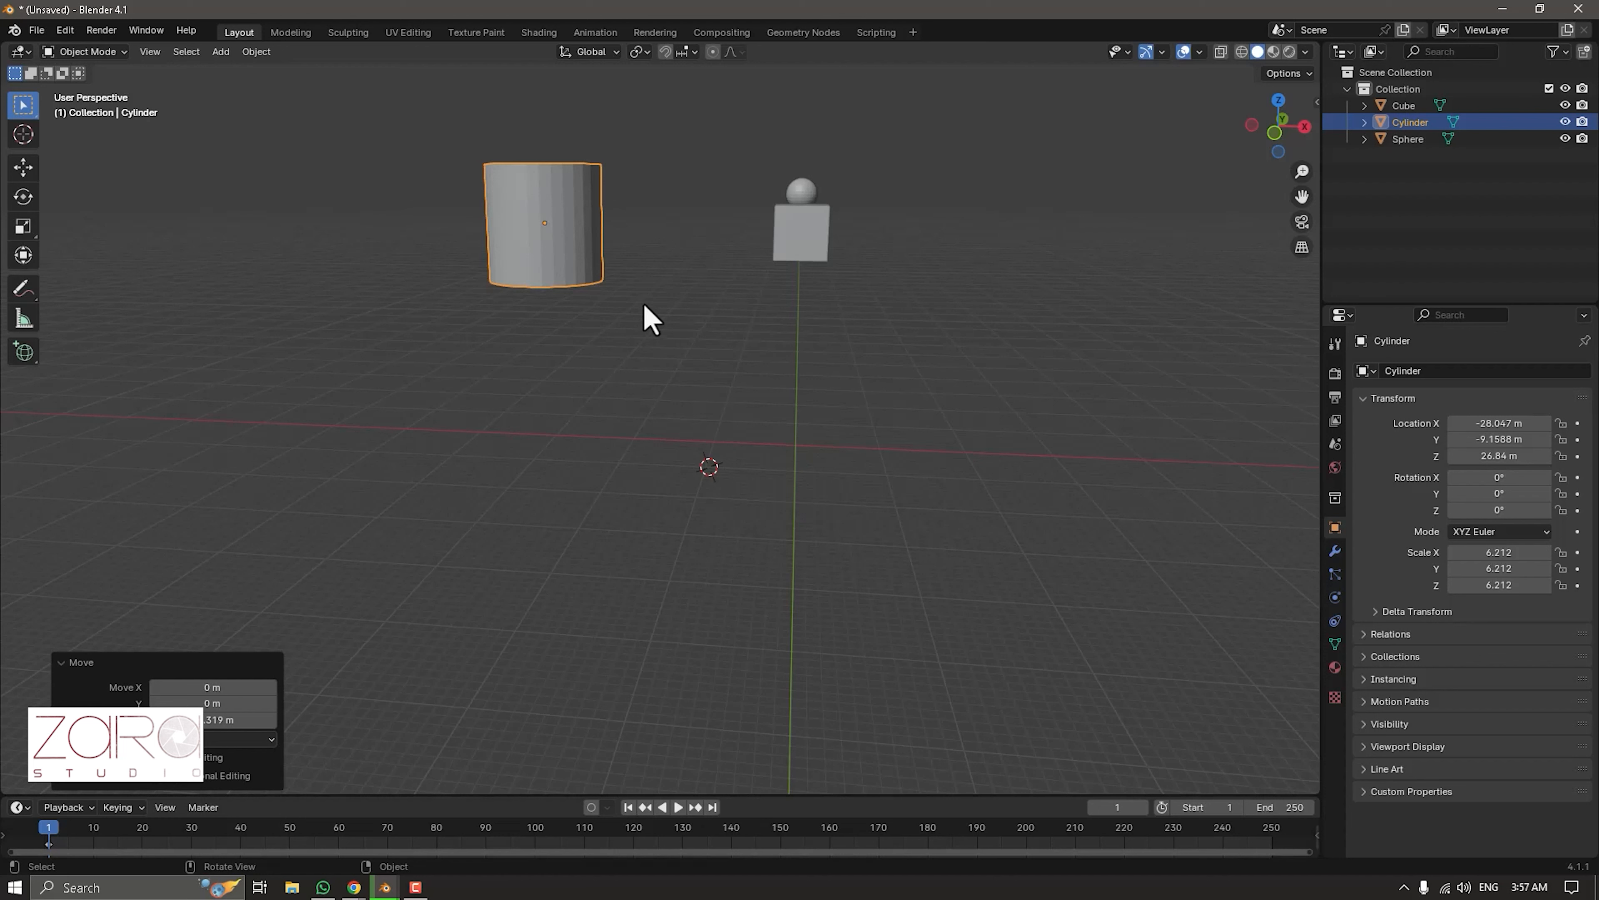
Undo the latest moves of the cylinder and sphere and the cube's move along the Y axis.
{"action": "key", "text": "ctrl+z"}
{"action": "key", "text": "ctrl+z"}
{"action": "key", "text": "ctrl+z"}
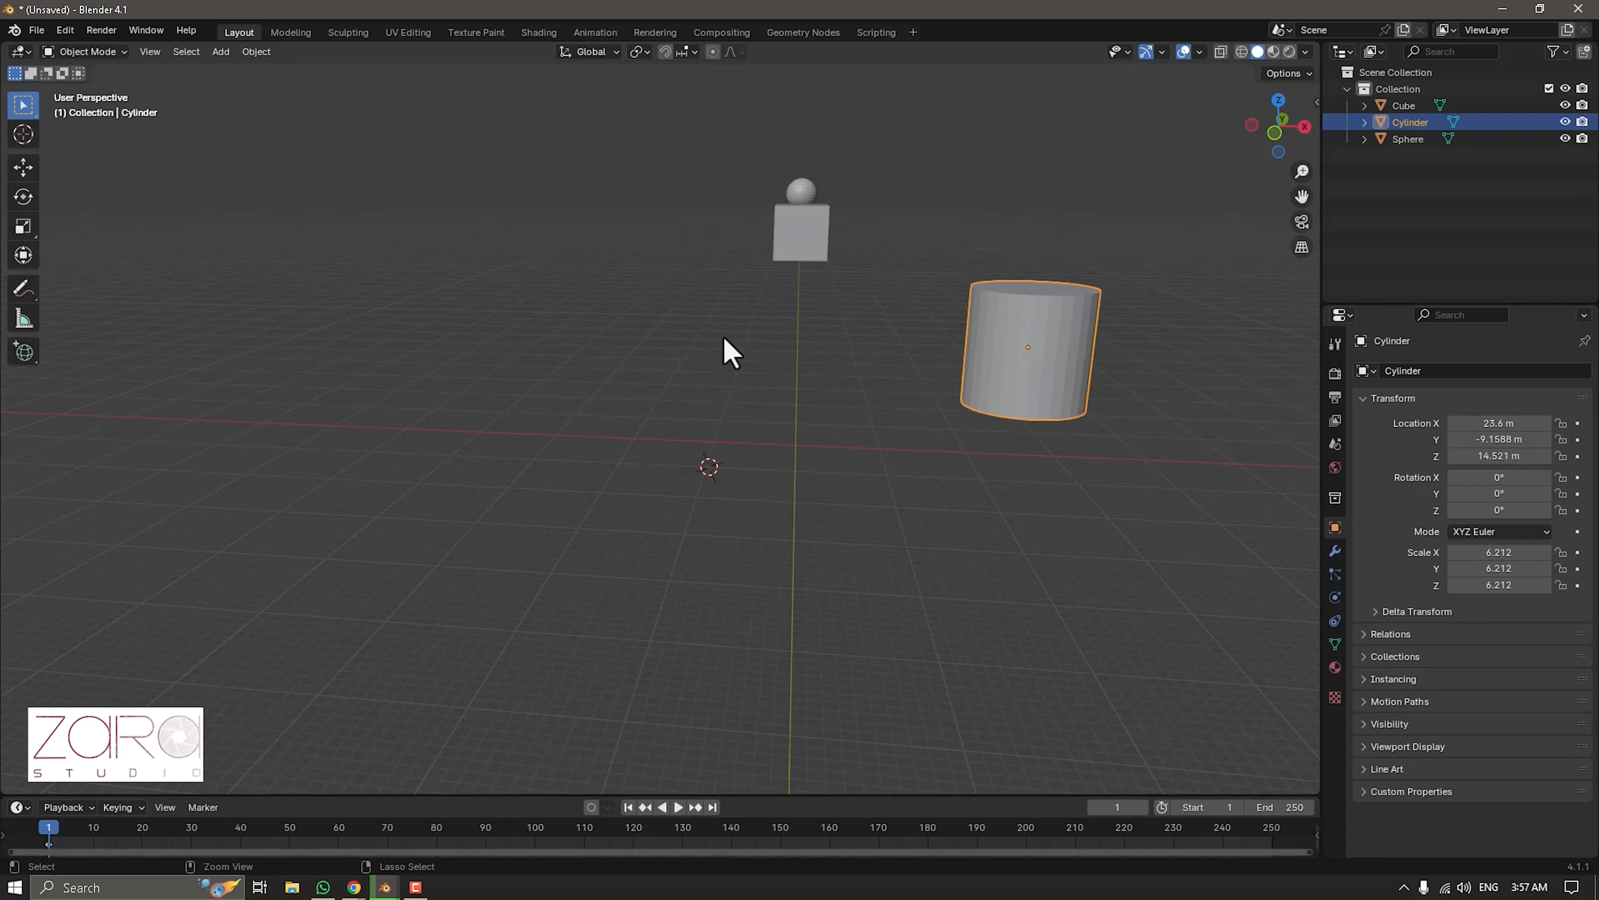
{"action": "key", "text": "ctrl+z"}
{"action": "key", "text": "ctrl+z"}
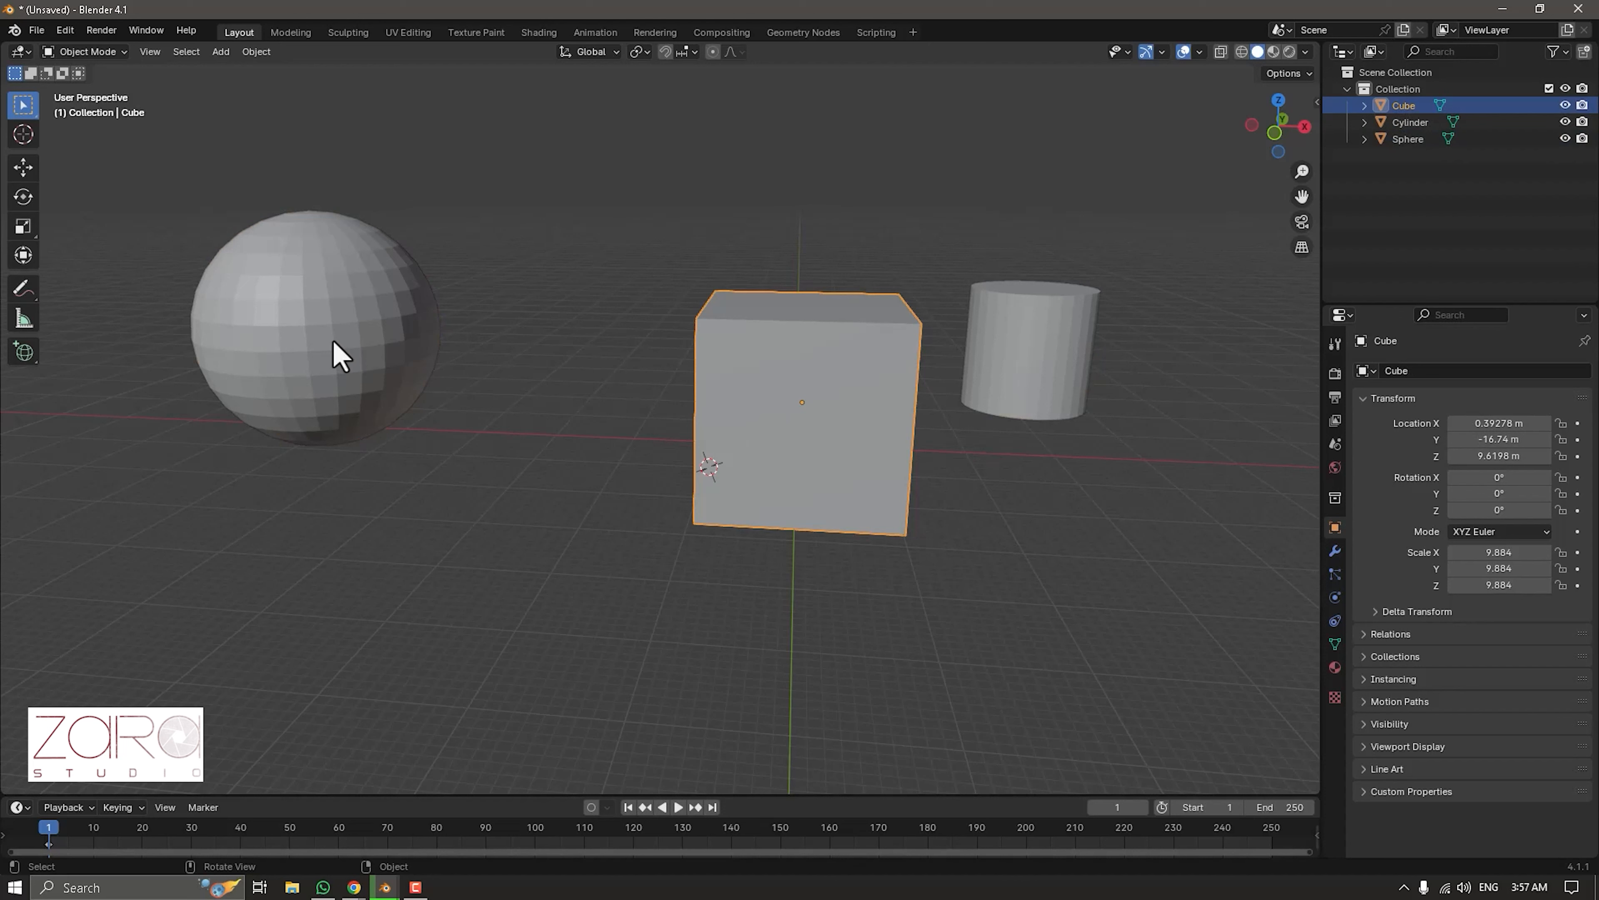
Scale the sphere down uniformly to a scale of about 2.4.
{"action": "left_click", "coordinate": [347, 318]}
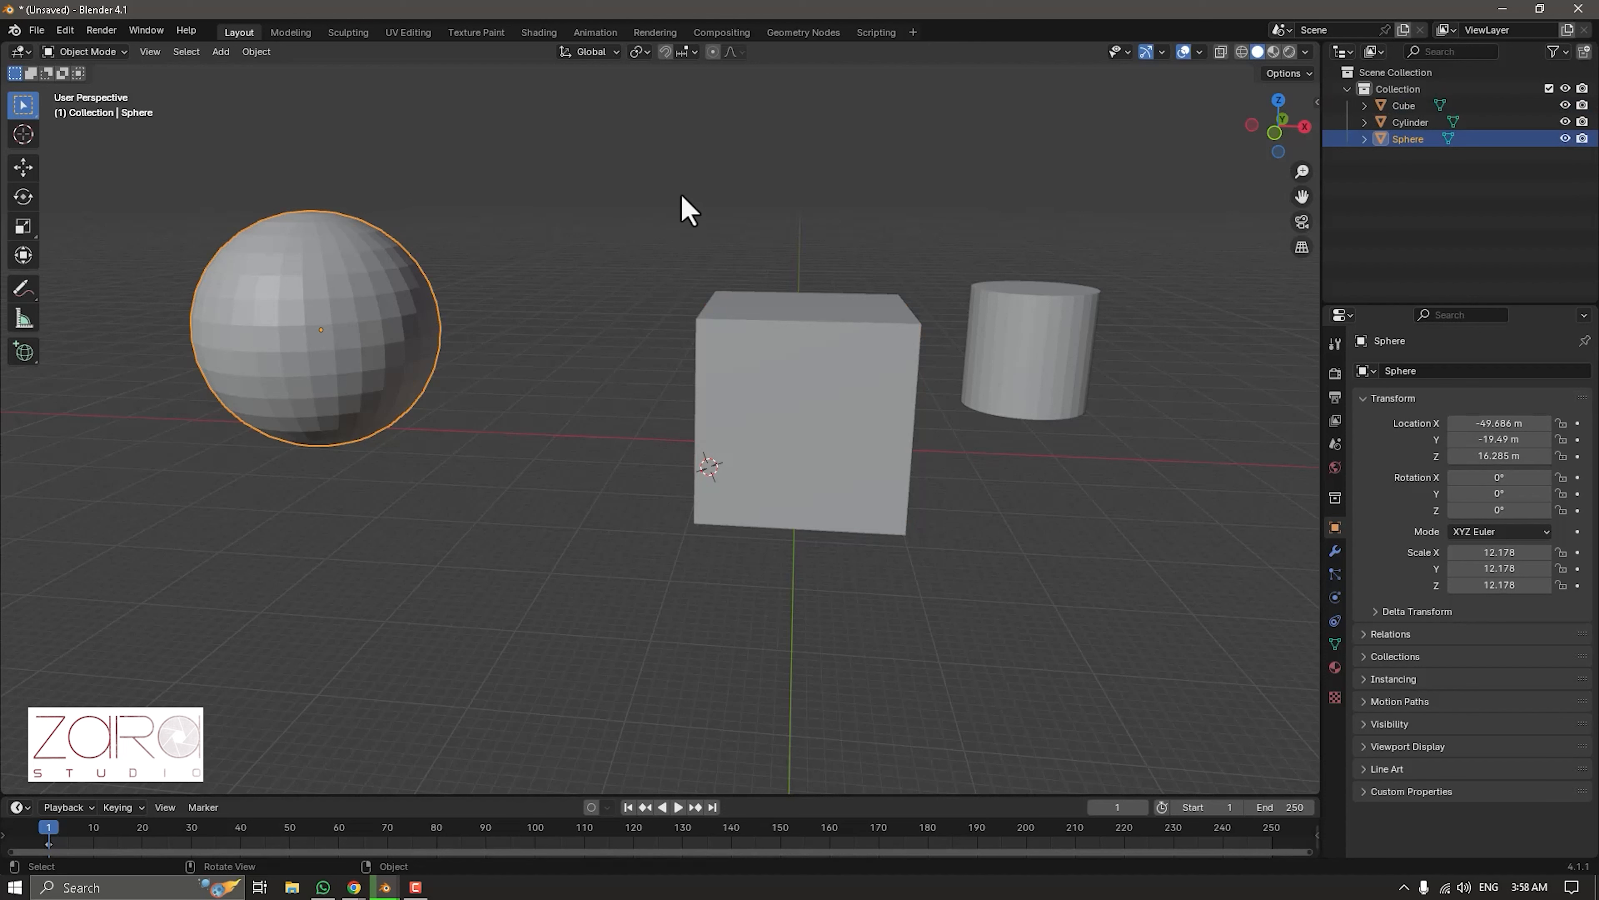
{"action": "key", "text": "s"}
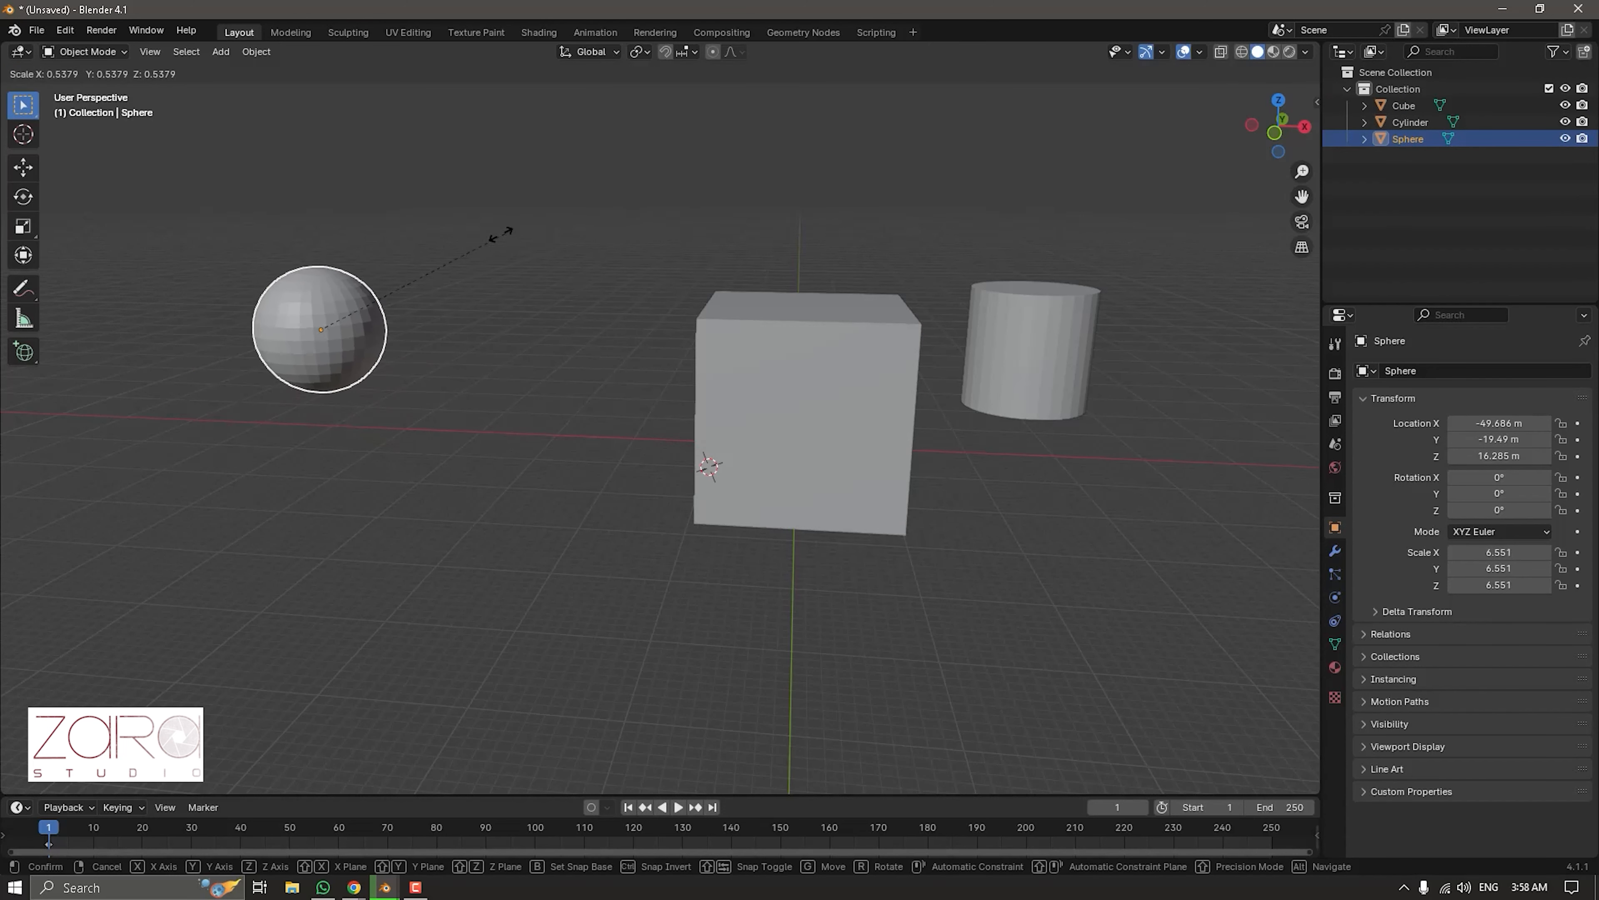
{"action": "left_click", "coordinate": [378, 278]}
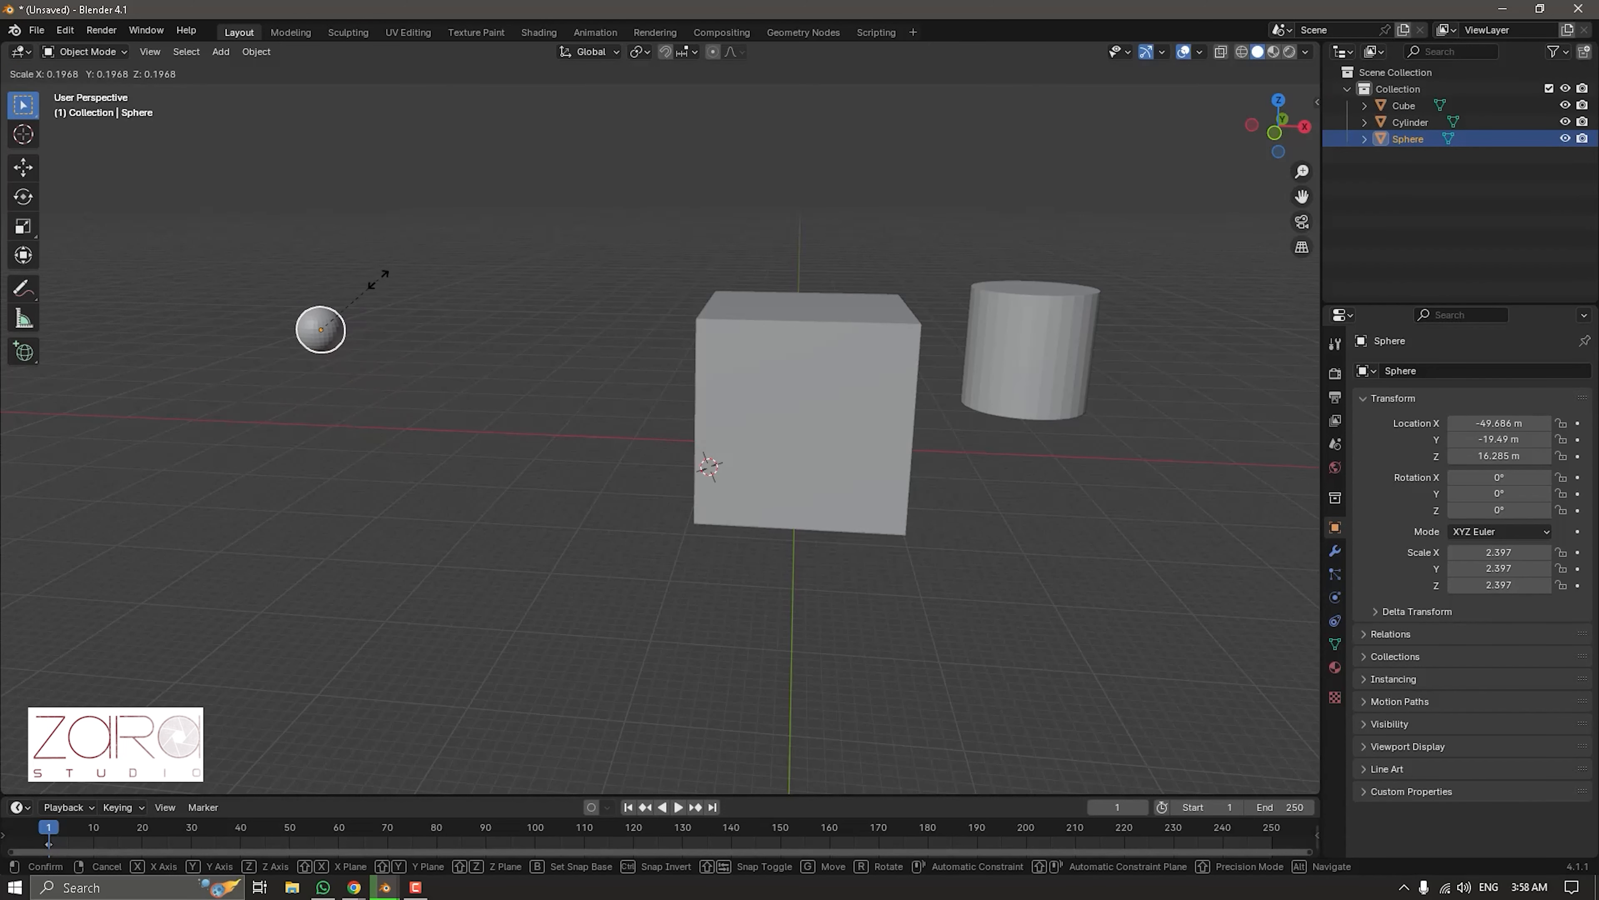
Scale the cube up uniformly to a scale of about 24.7.
{"action": "left_click", "coordinate": [798, 354]}
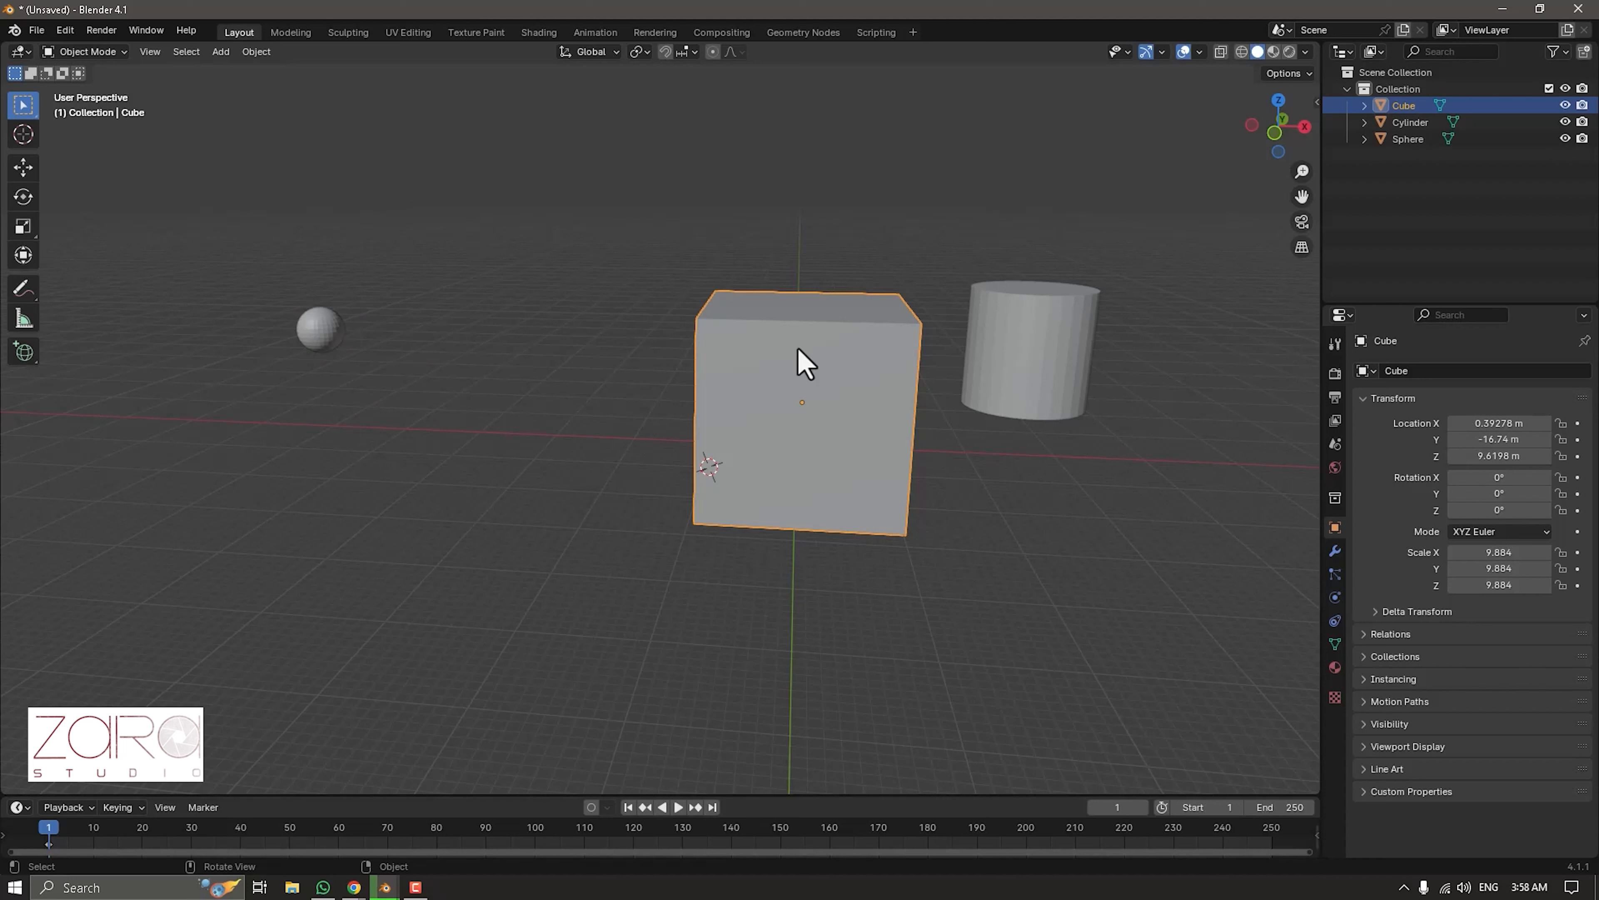
{"action": "key", "text": "s"}
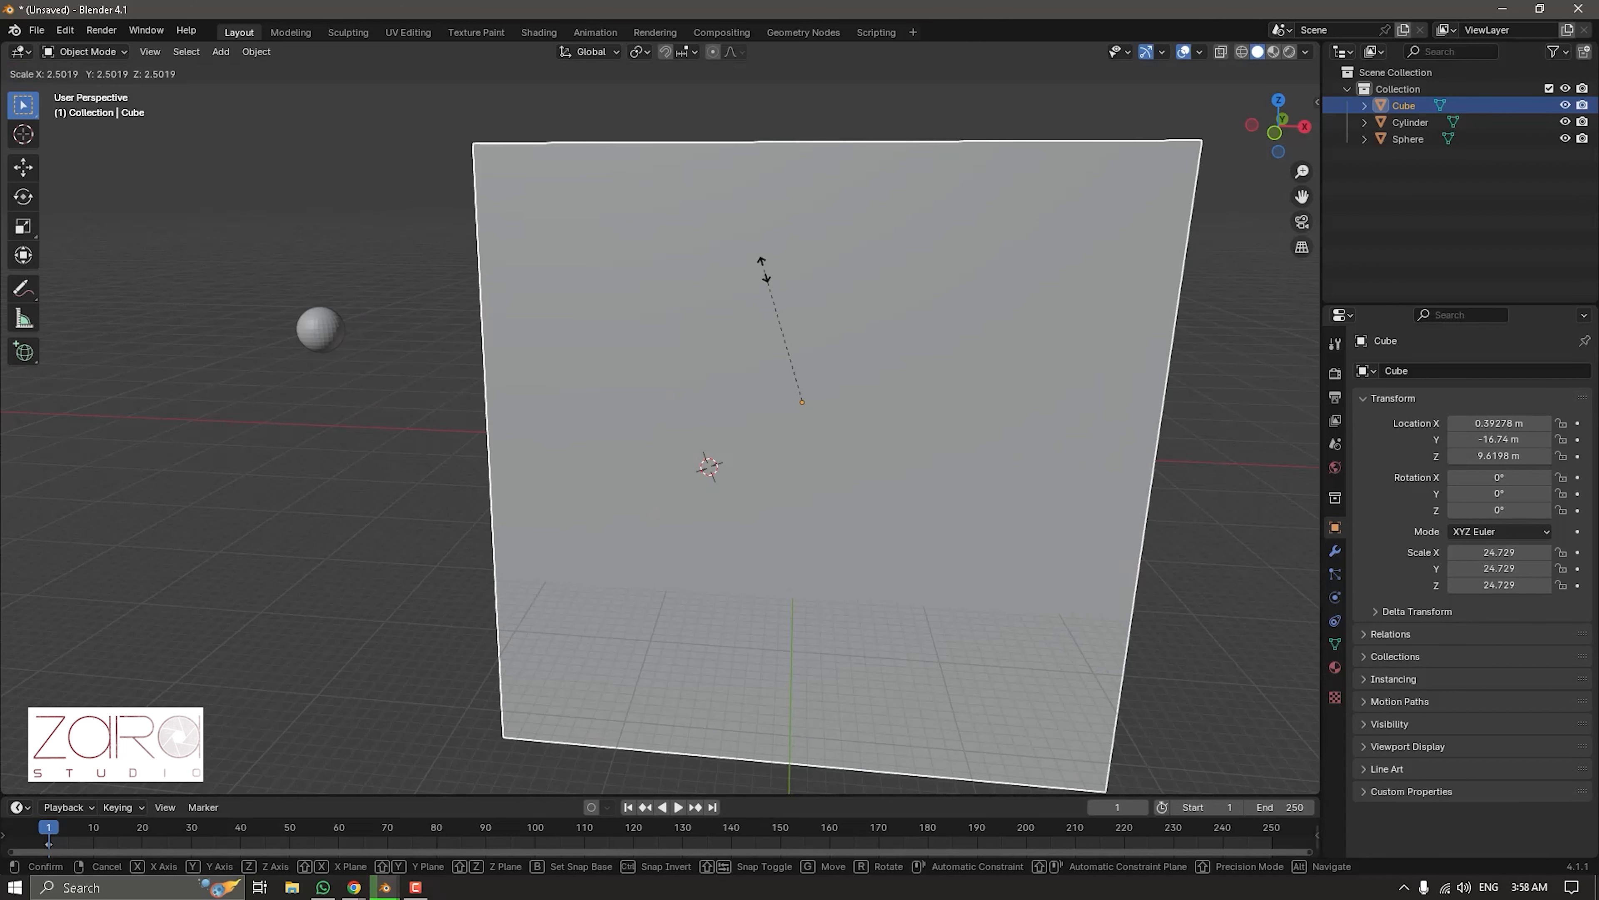
{"action": "left_click", "coordinate": [764, 269]}
Move the cylinder clear of the enlarged cube, to about X 32.8 m, Y 30.4 m, Z 14.6 m.
{"action": "middle_click_drag", "start_coordinate": [1113, 317], "coordinate": [647, 348], "text": "shift"}
{"action": "left_click", "coordinate": [535, 343]}
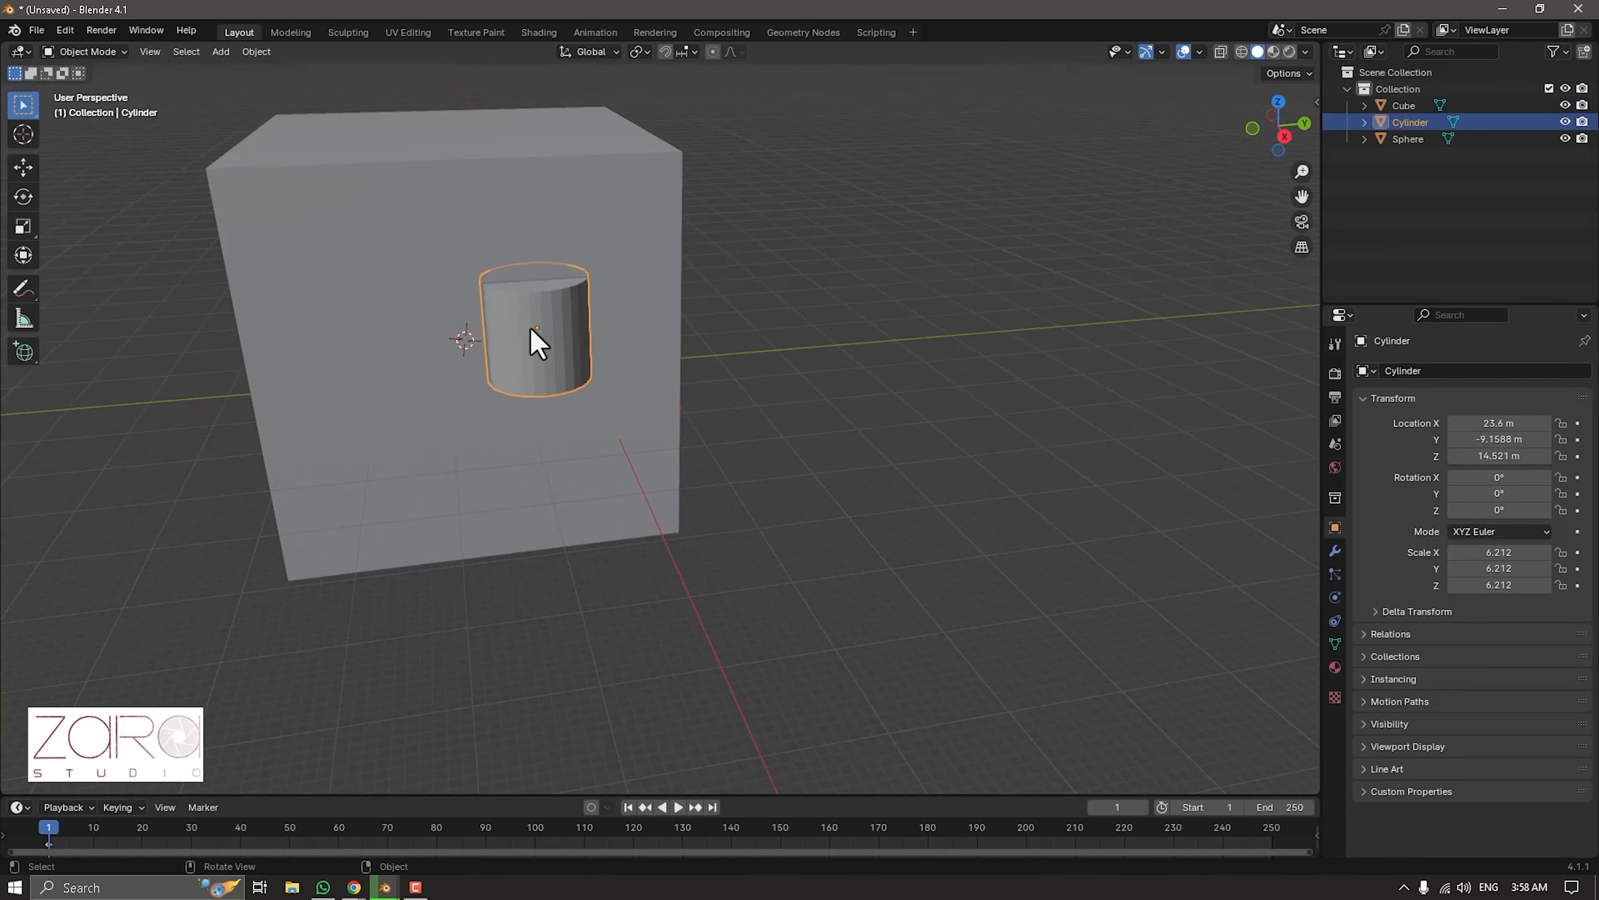
{"action": "key", "text": "g"}
{"action": "left_click", "coordinate": [974, 341]}
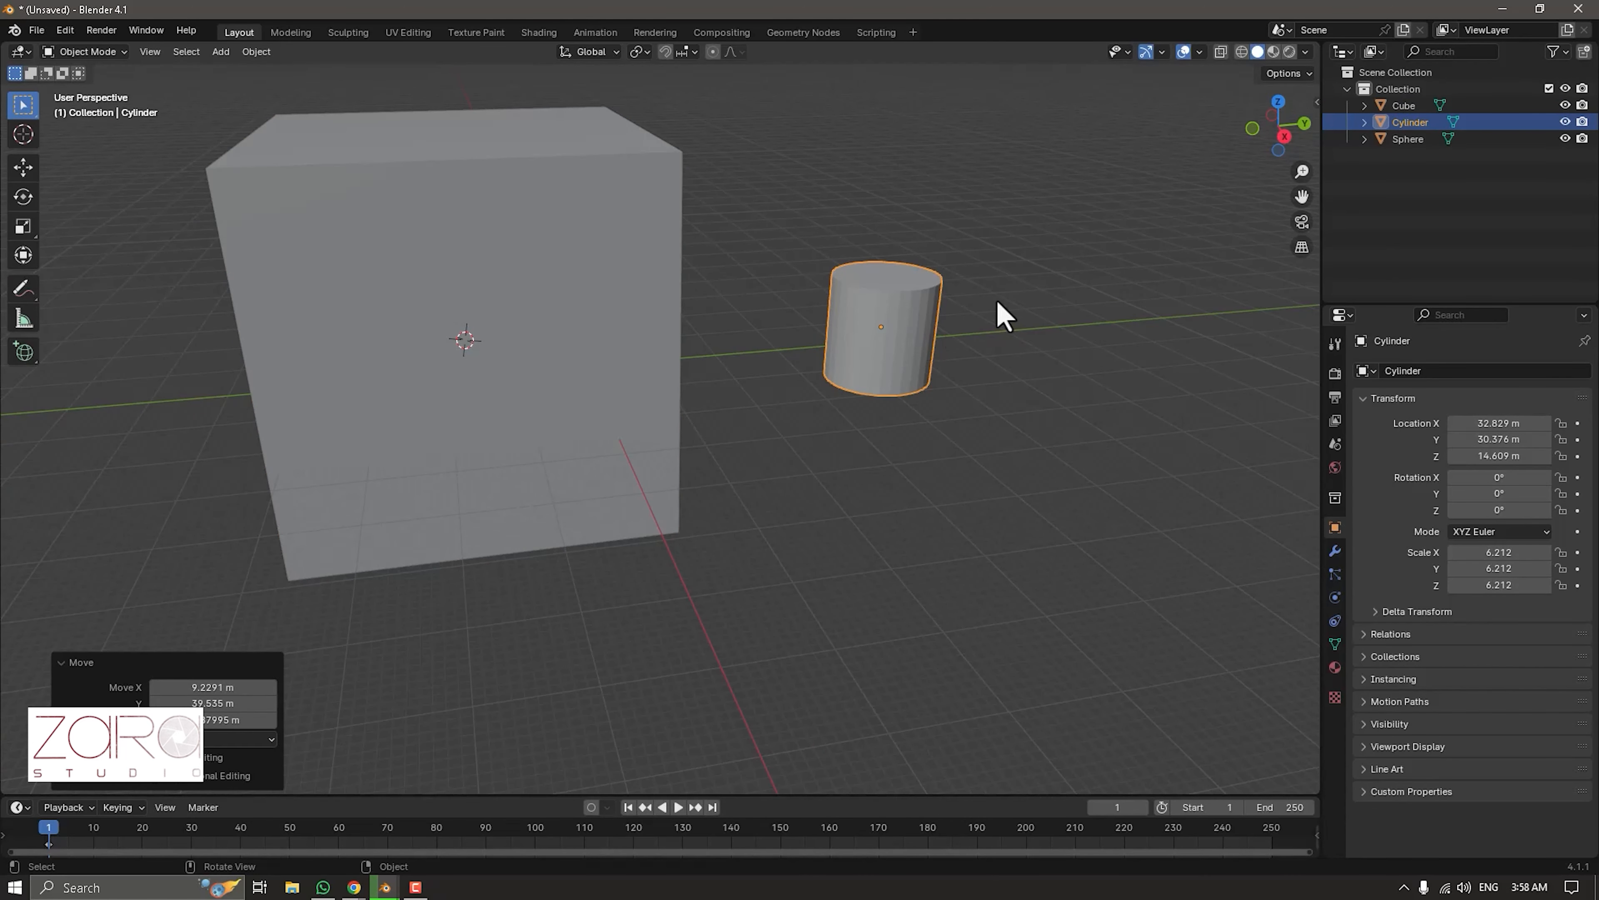
{"action": "key", "text": "s"}
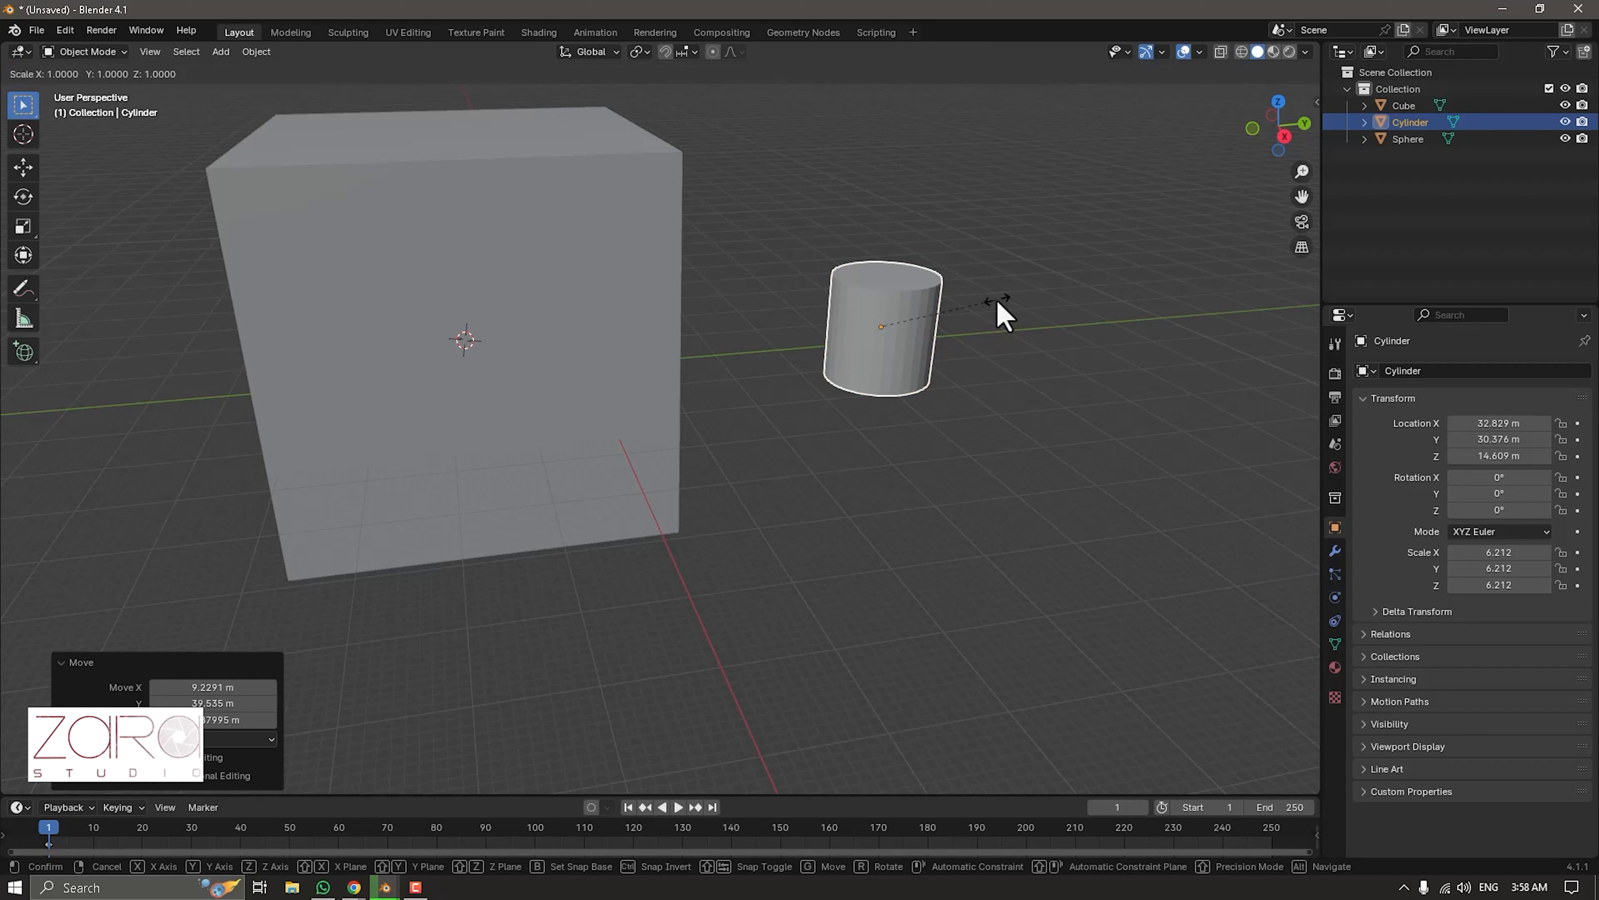
{"action": "key", "text": "Escape"}
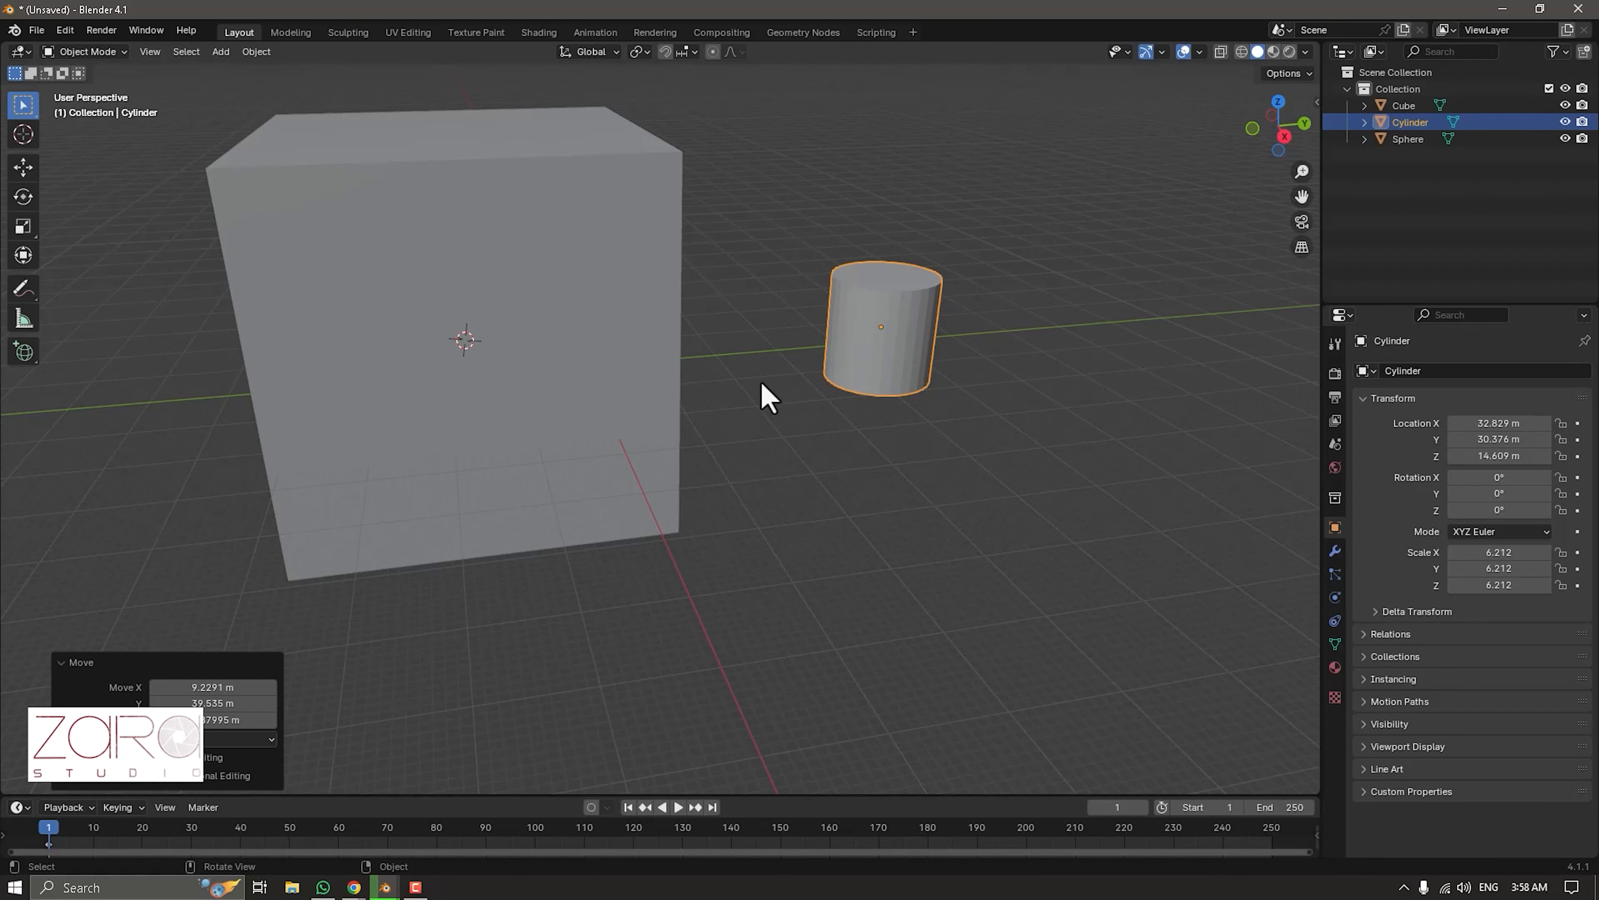
{"action": "left_click", "coordinate": [853, 328]}
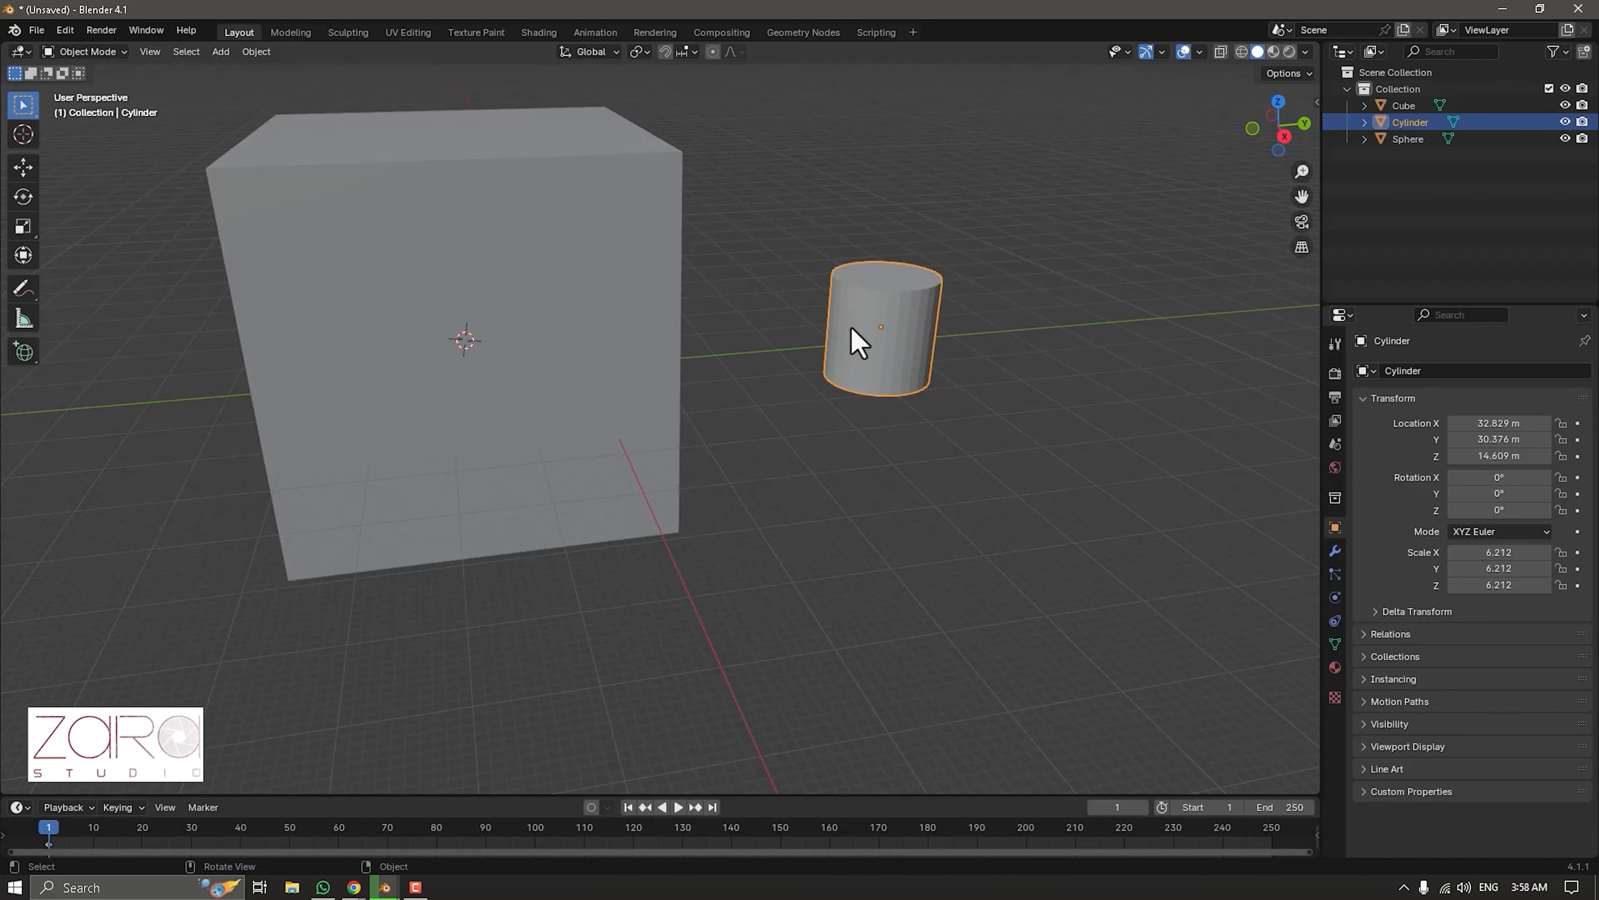
{"action": "left_click", "coordinate": [1032, 403]}
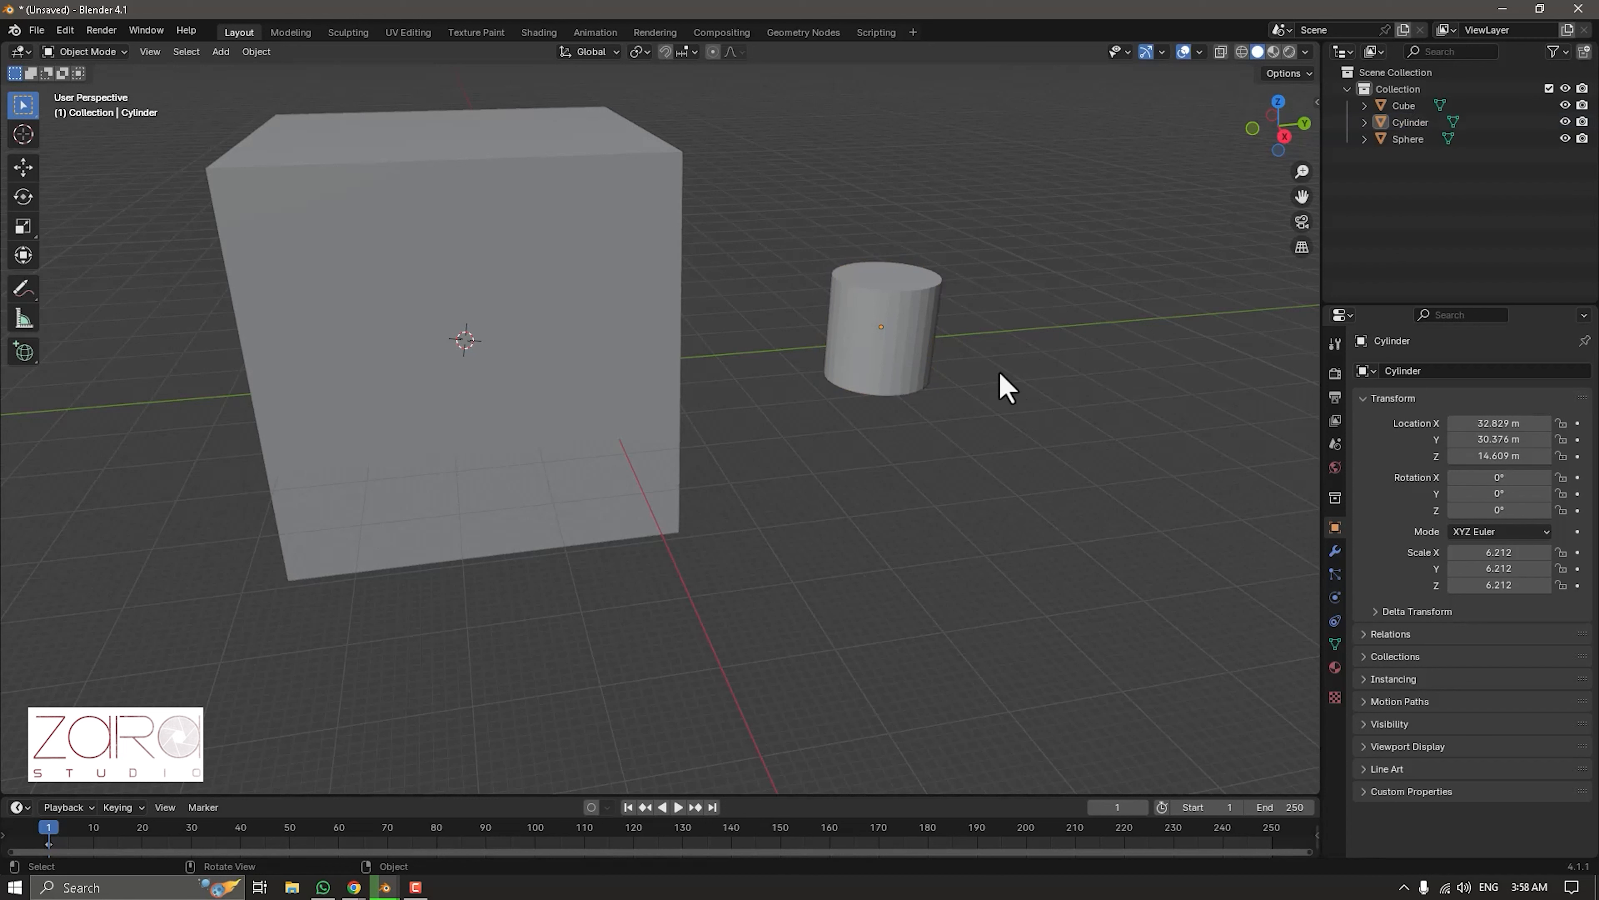
Stretch the cylinder along the global X axis by a factor of about 11.9.
{"action": "left_click", "coordinate": [891, 320]}
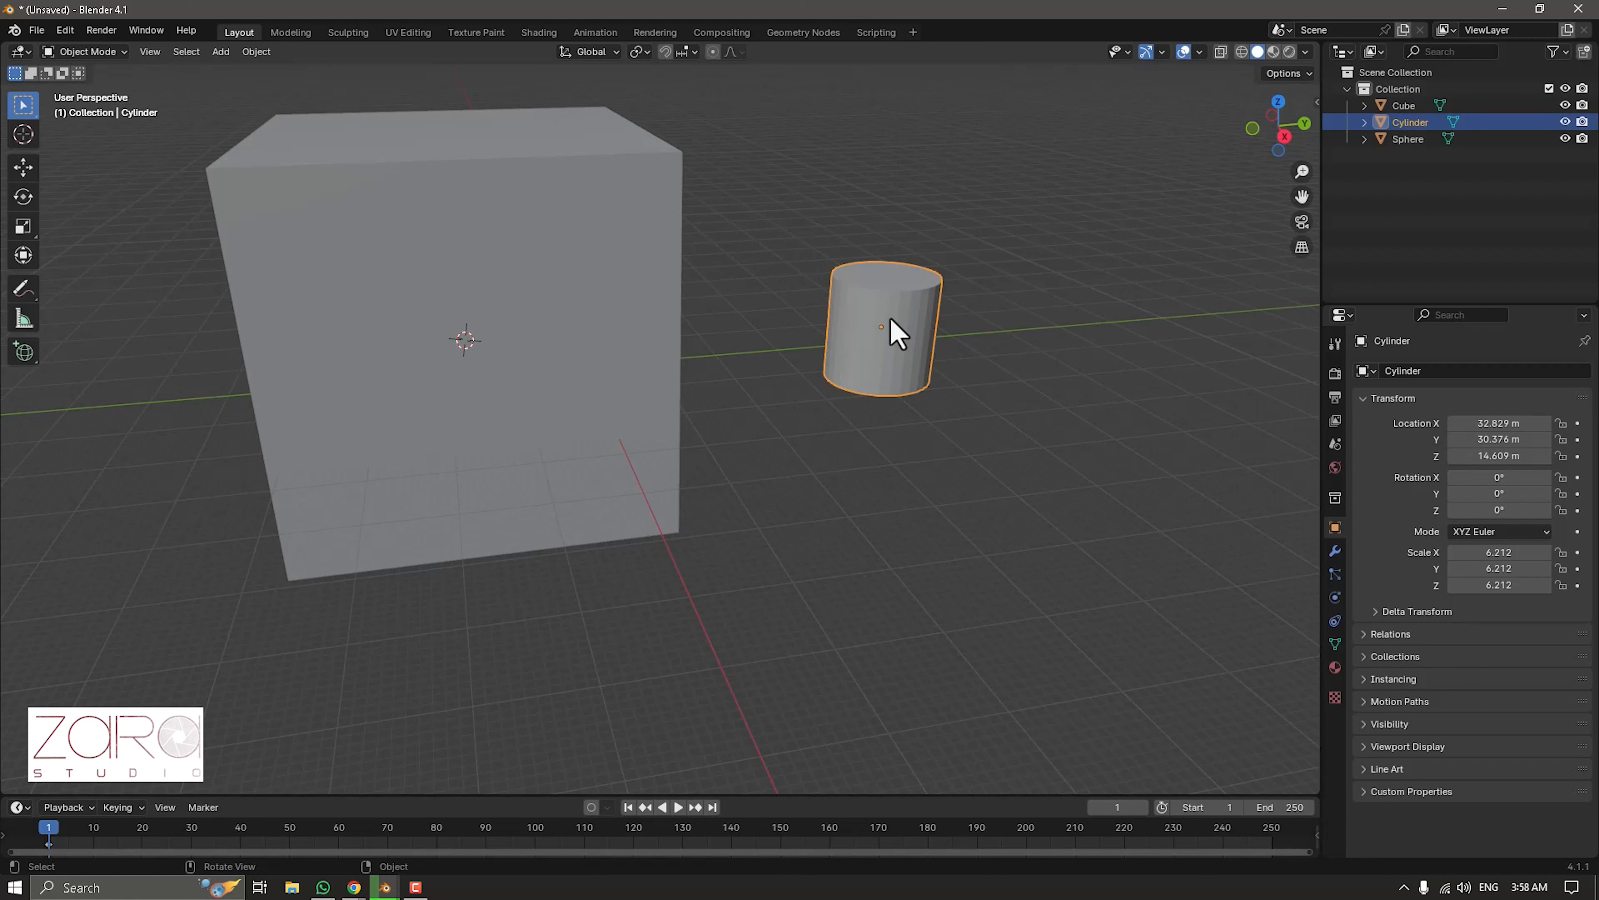
{"action": "key", "text": "s"}
{"action": "key", "text": "x"}
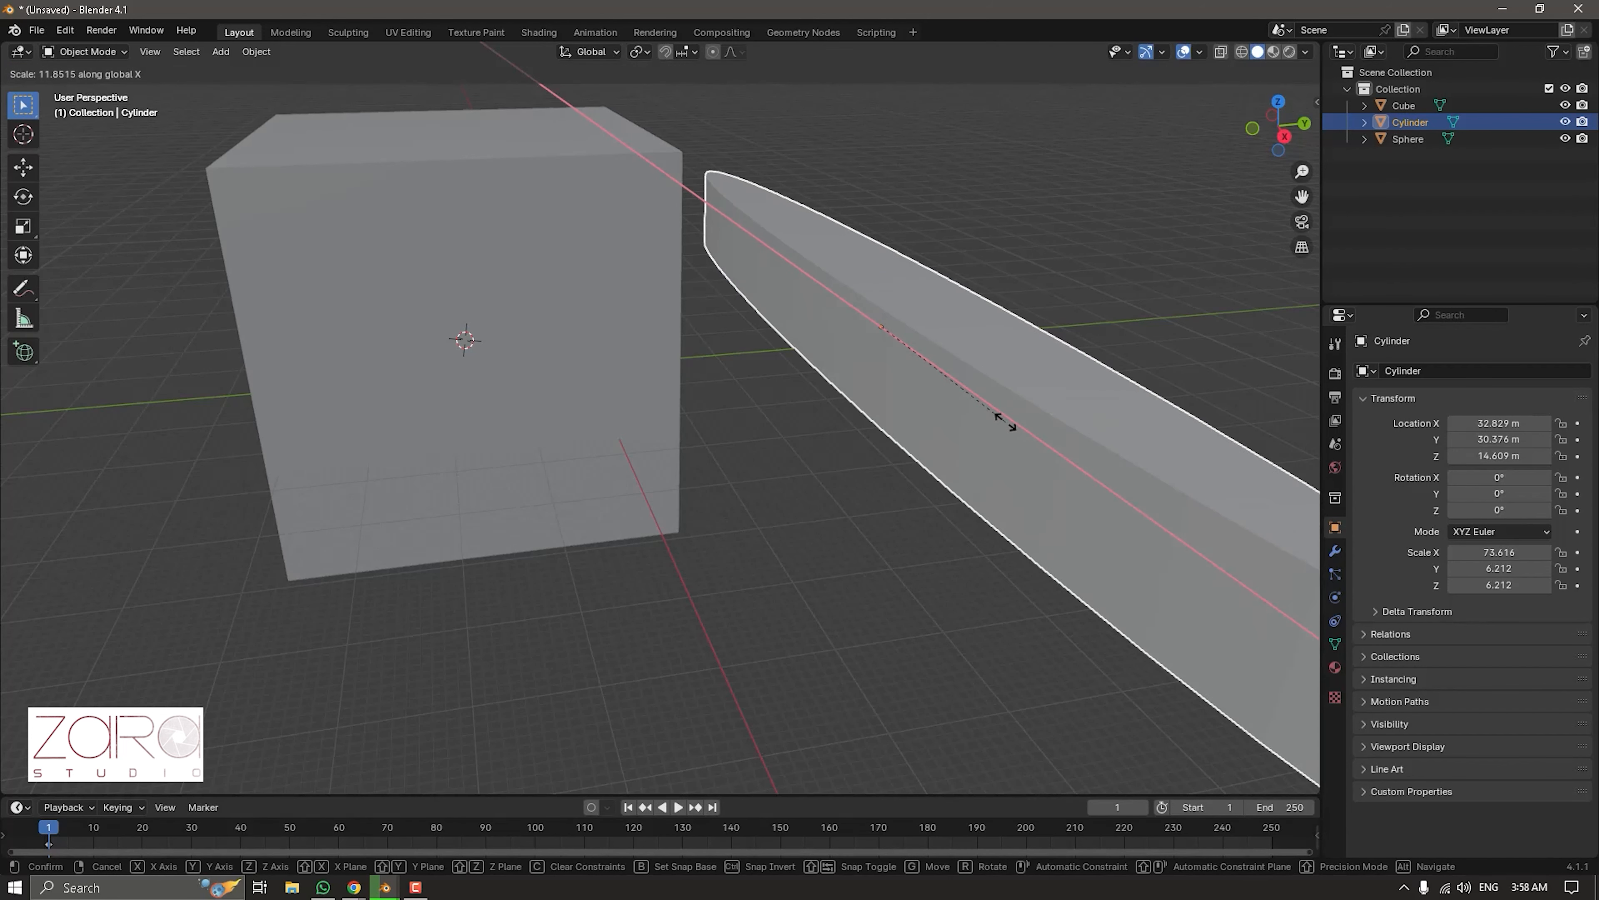
{"action": "left_click", "coordinate": [973, 386]}
{"action": "scroll", "coordinate": [973, 386], "scroll_direction": "down", "scroll_amount": 4}
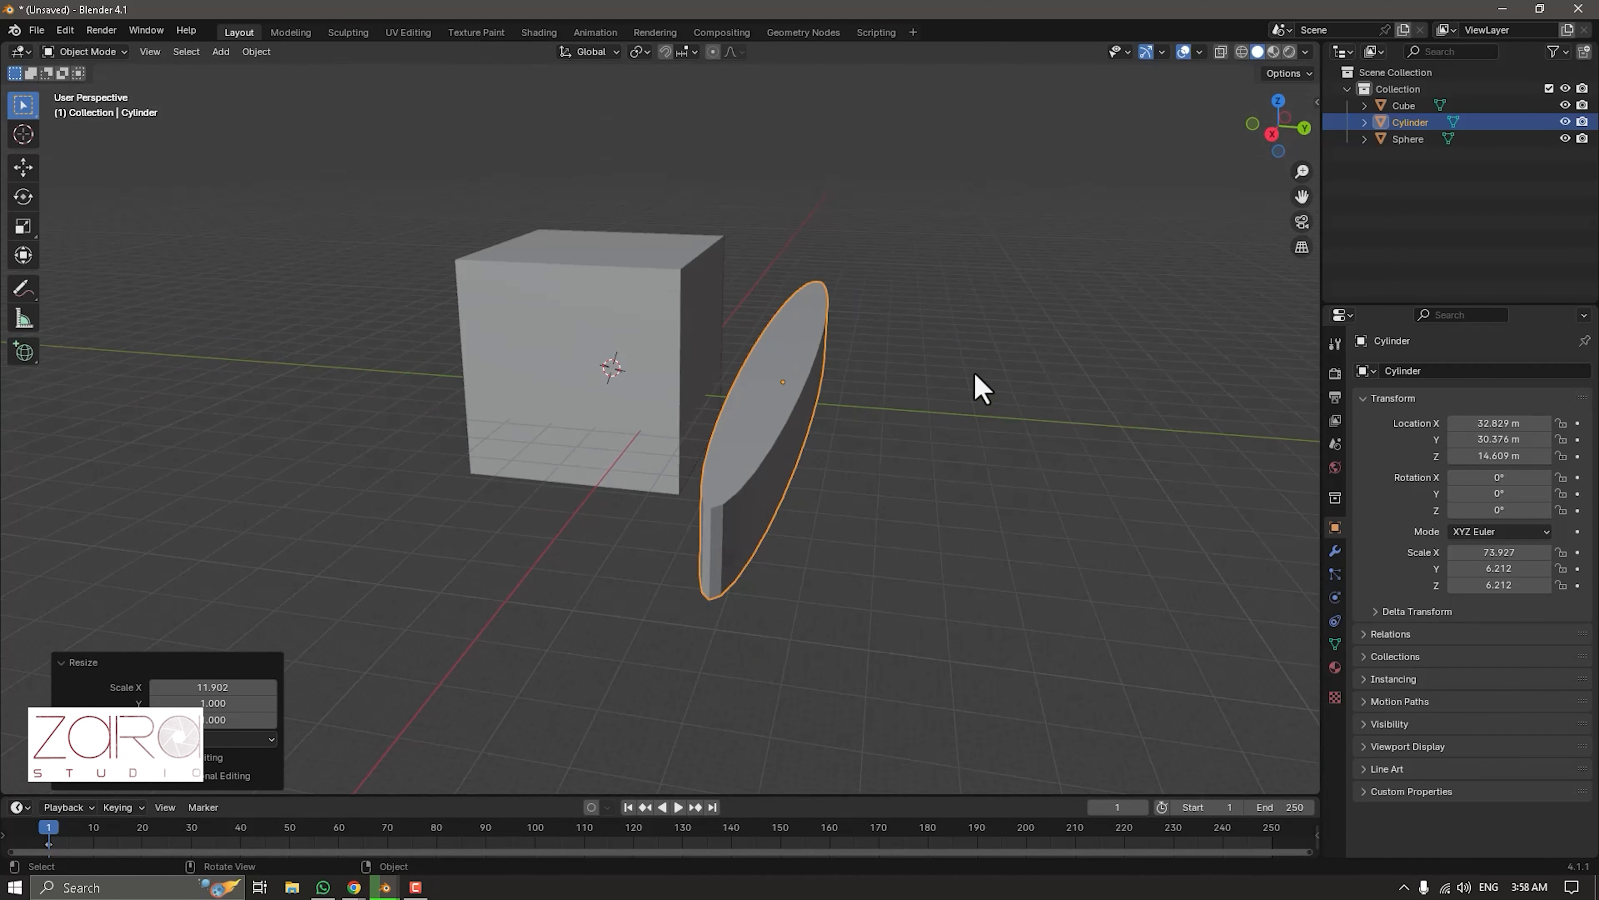
{"action": "middle_click_drag", "start_coordinate": [838, 375], "coordinate": [950, 375]}
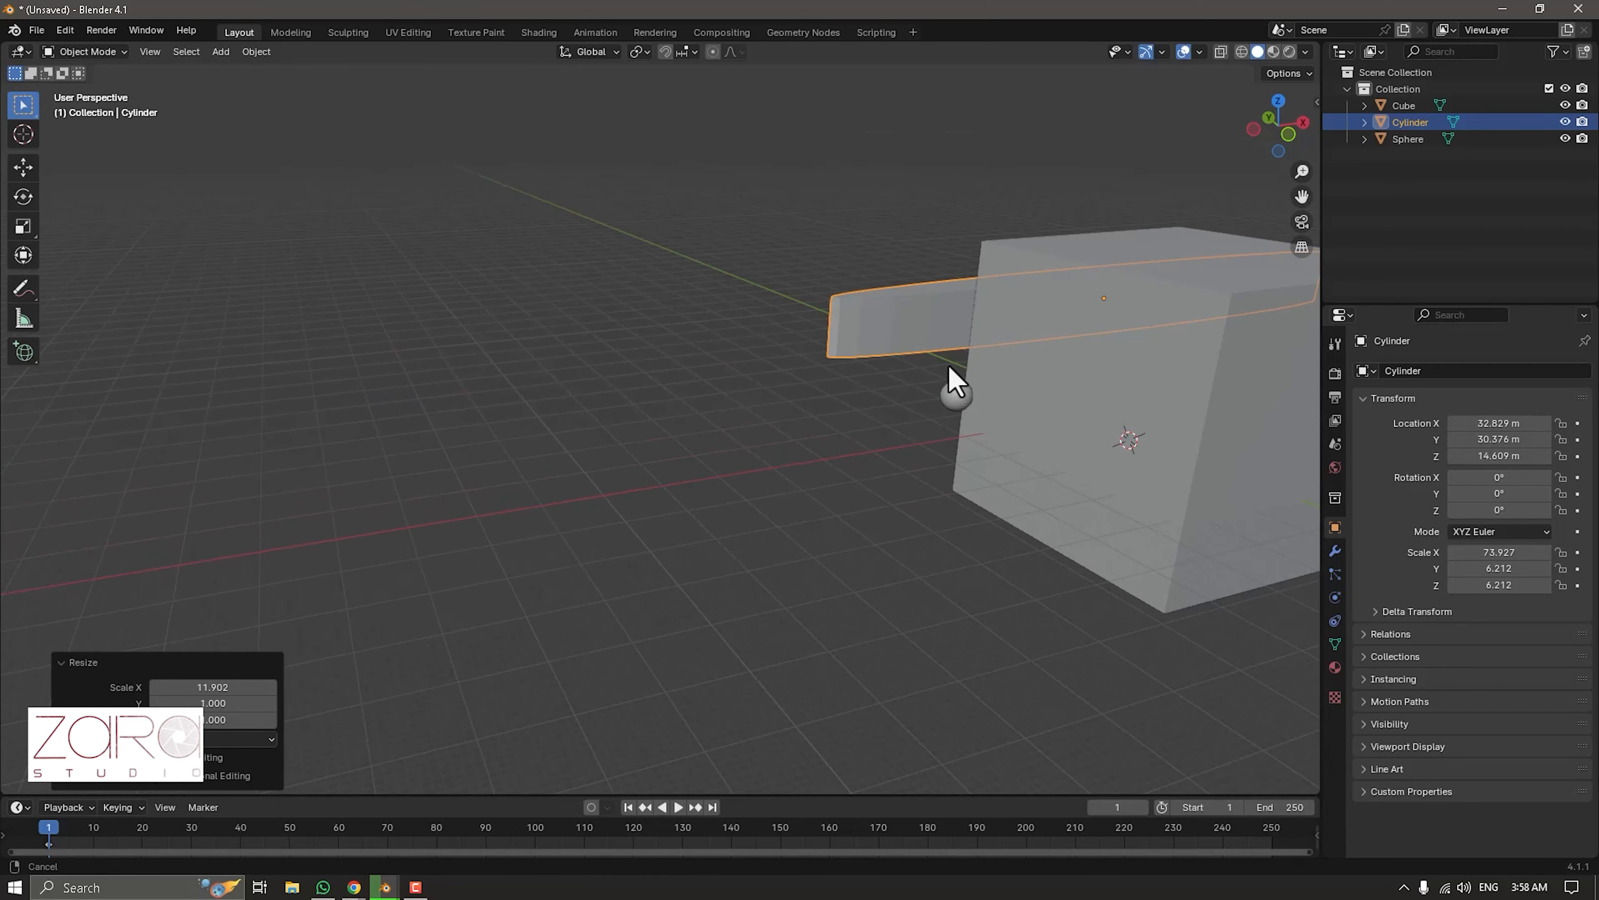
Move the sphere away from the cube, to about X -97.3 m, Y -1.1 m, Z 14.1 m.
{"action": "left_click", "coordinate": [957, 397]}
{"action": "key", "text": "g"}
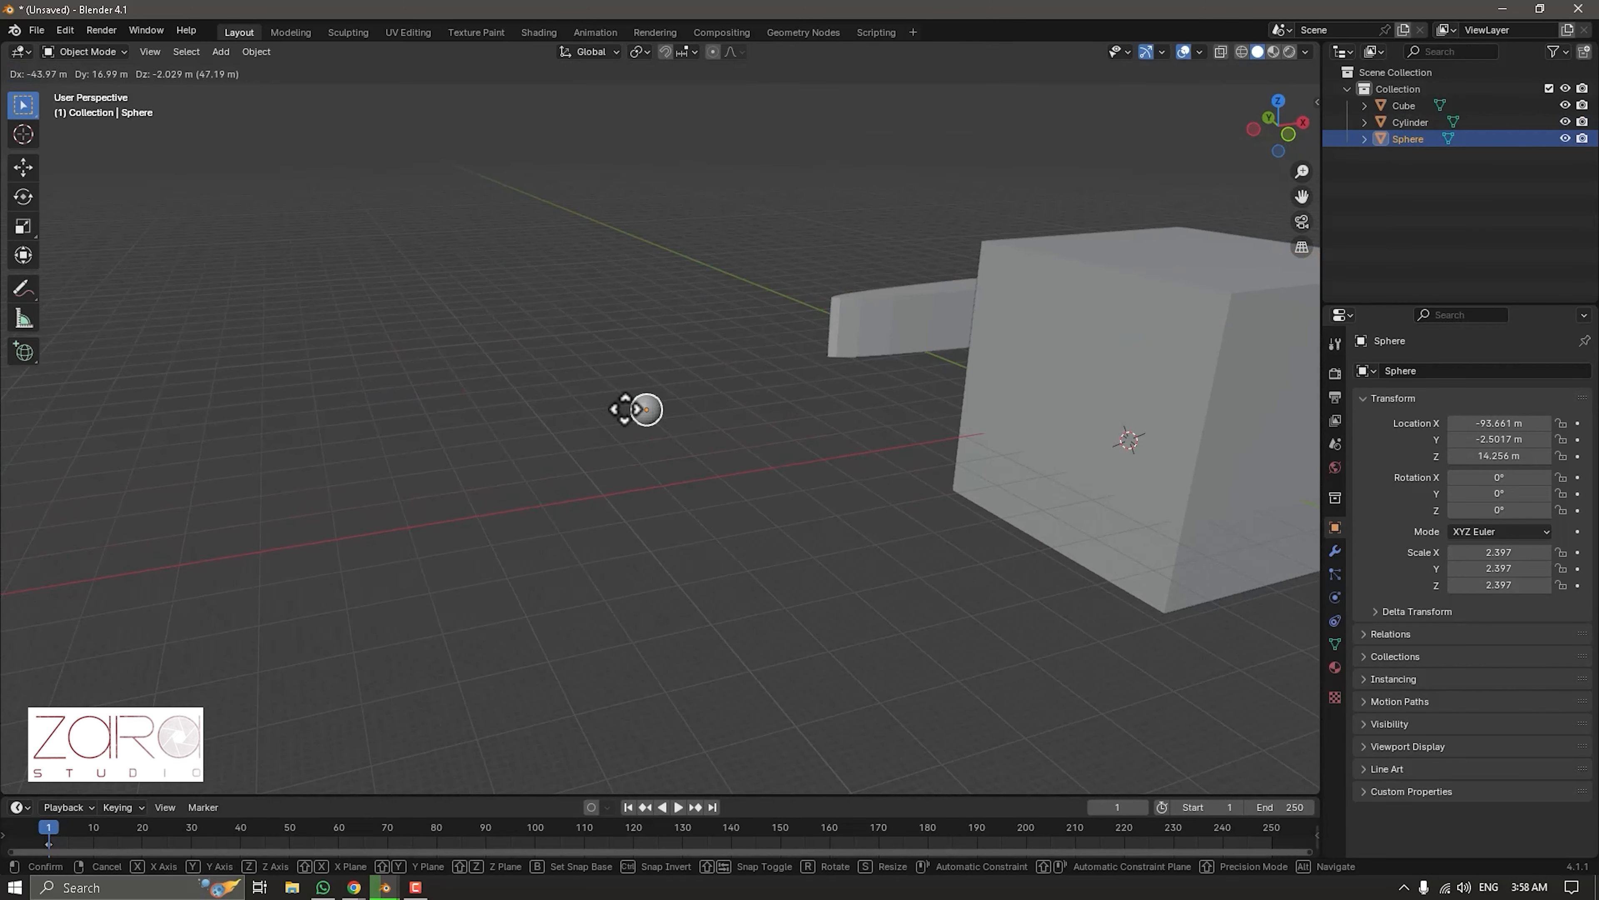
{"action": "left_click", "coordinate": [622, 410]}
Scale the sphere along the global Y axis by about -36.5 and along the global Z axis by about -15.9.
{"action": "key", "text": "s"}
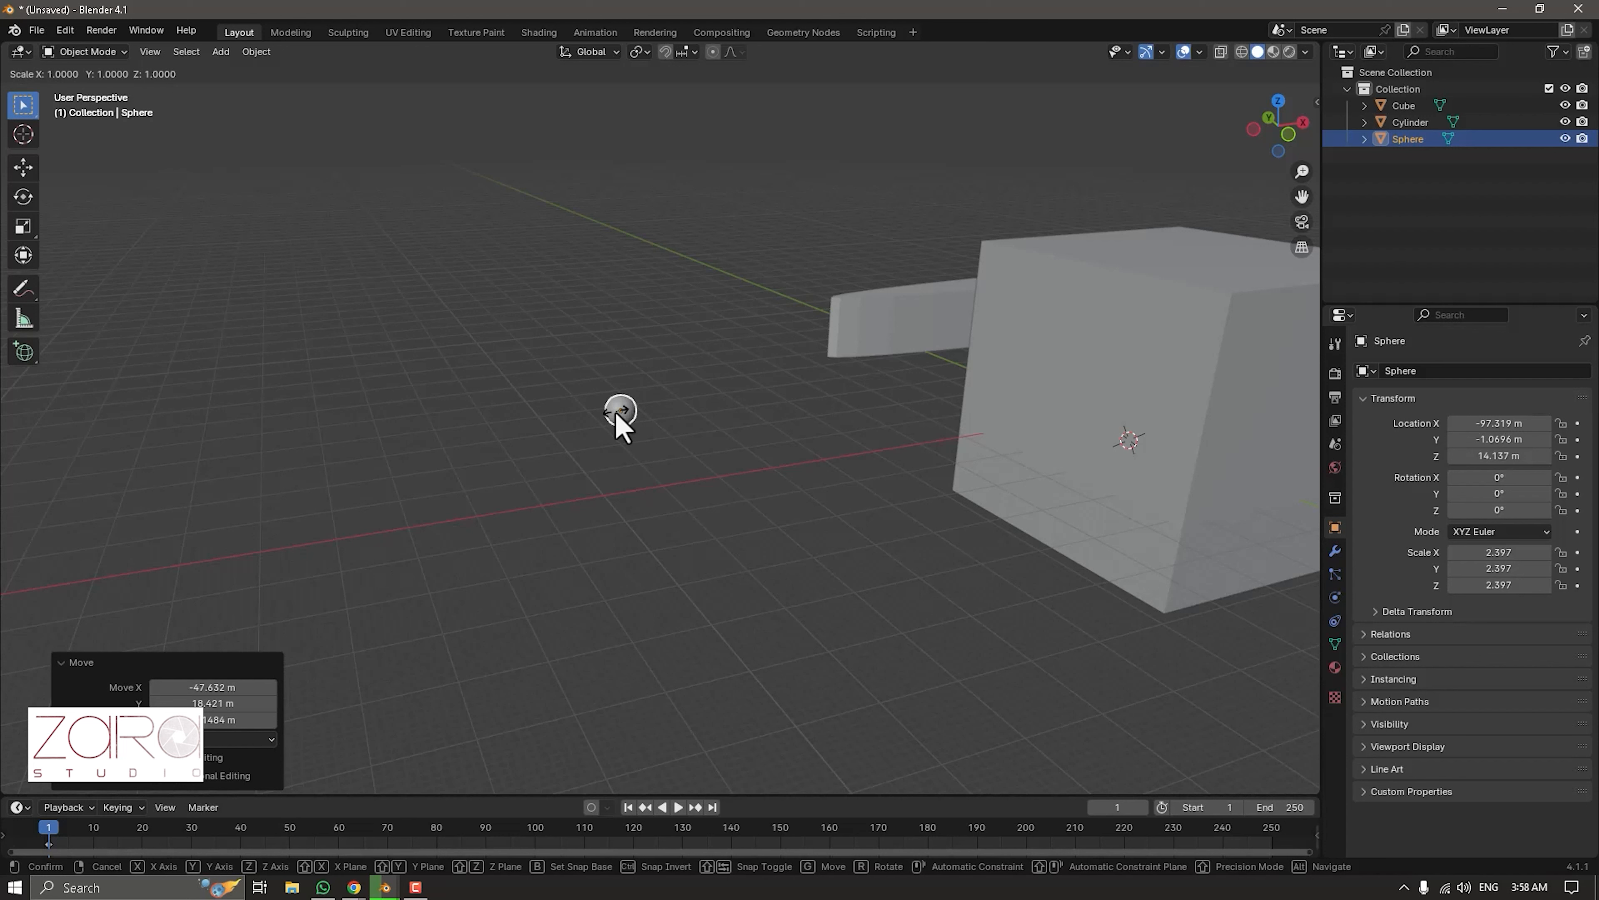
{"action": "key", "text": "y"}
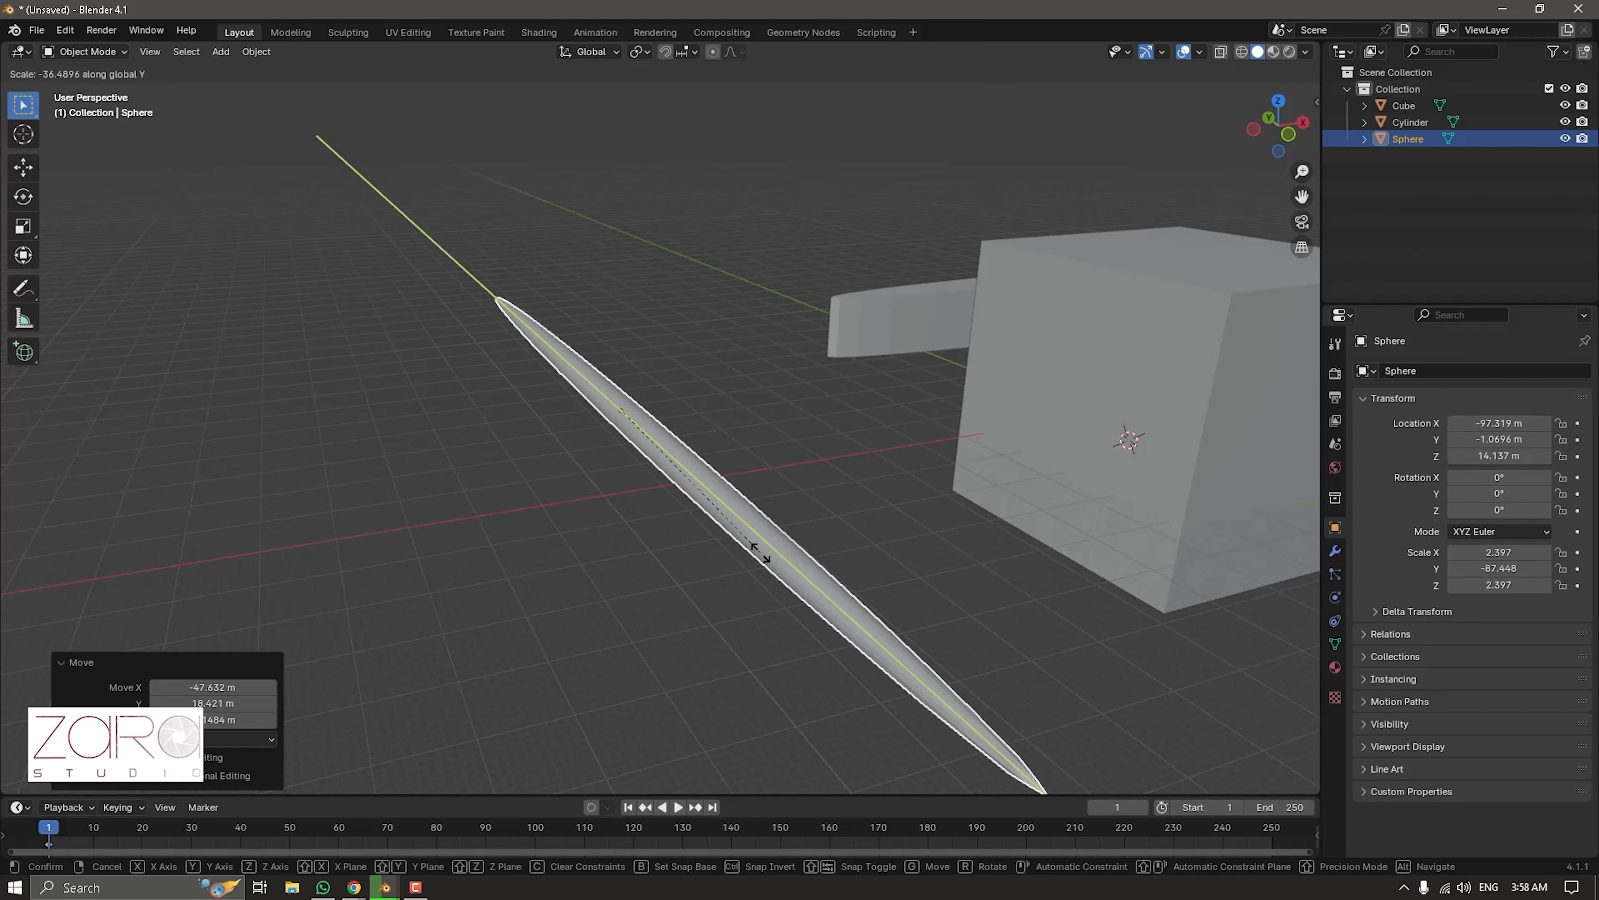
{"action": "left_click", "coordinate": [760, 552]}
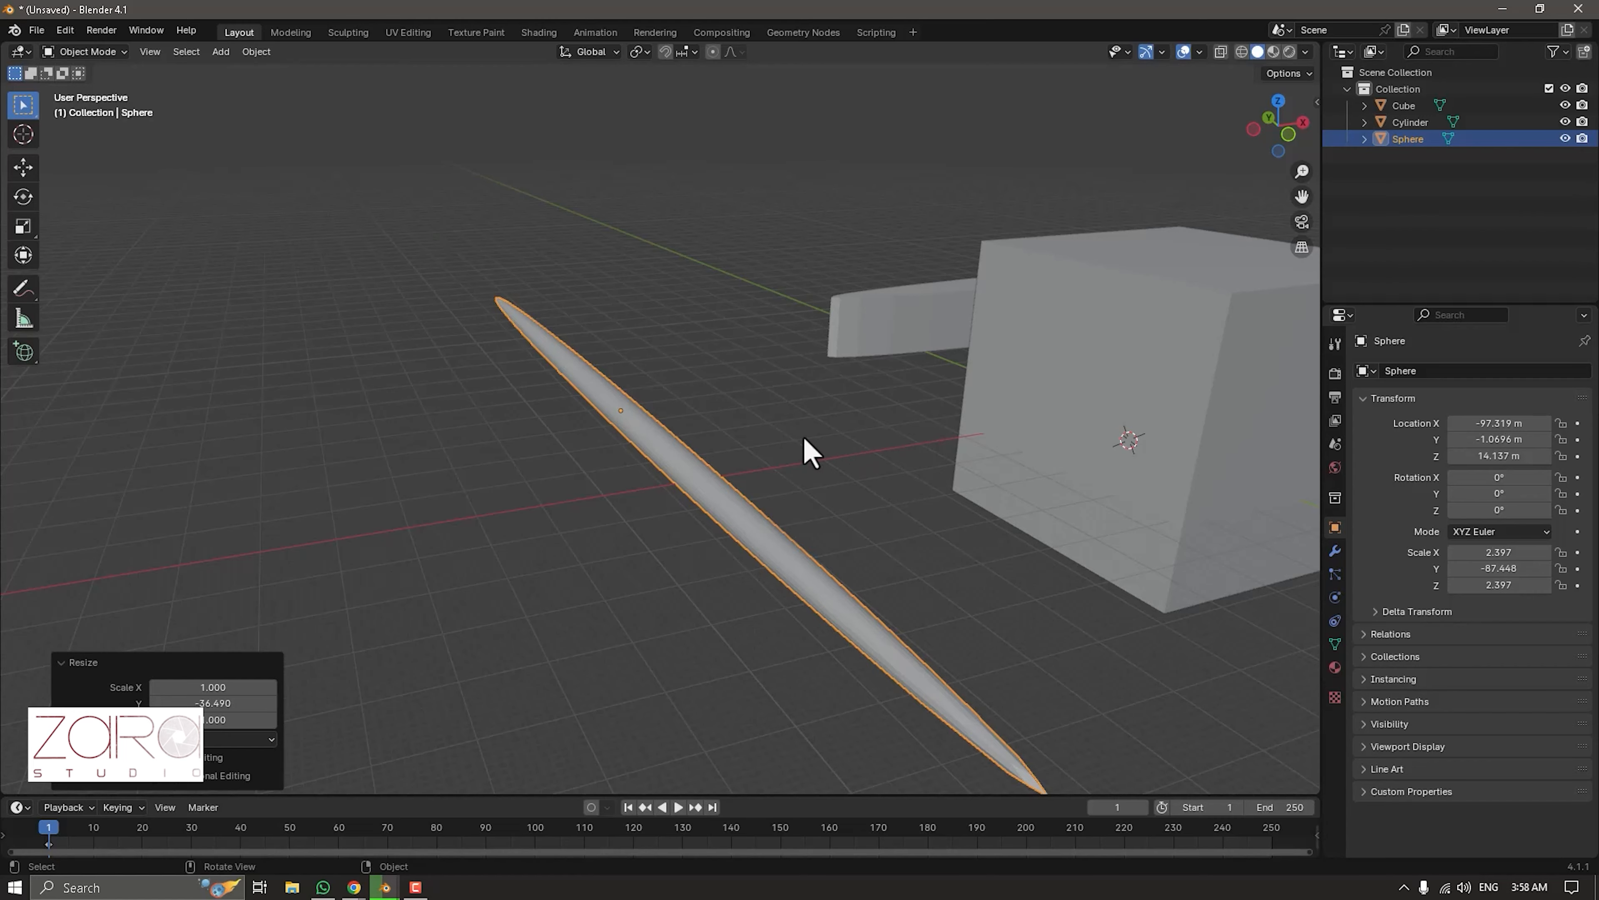
{"action": "mouse_move", "coordinate": [806, 441]}
{"action": "middle_mouse_down"}
{"action": "mouse_move", "coordinate": [739, 410]}
{"action": "mouse_move", "coordinate": [791, 425]}
{"action": "middle_mouse_up"}
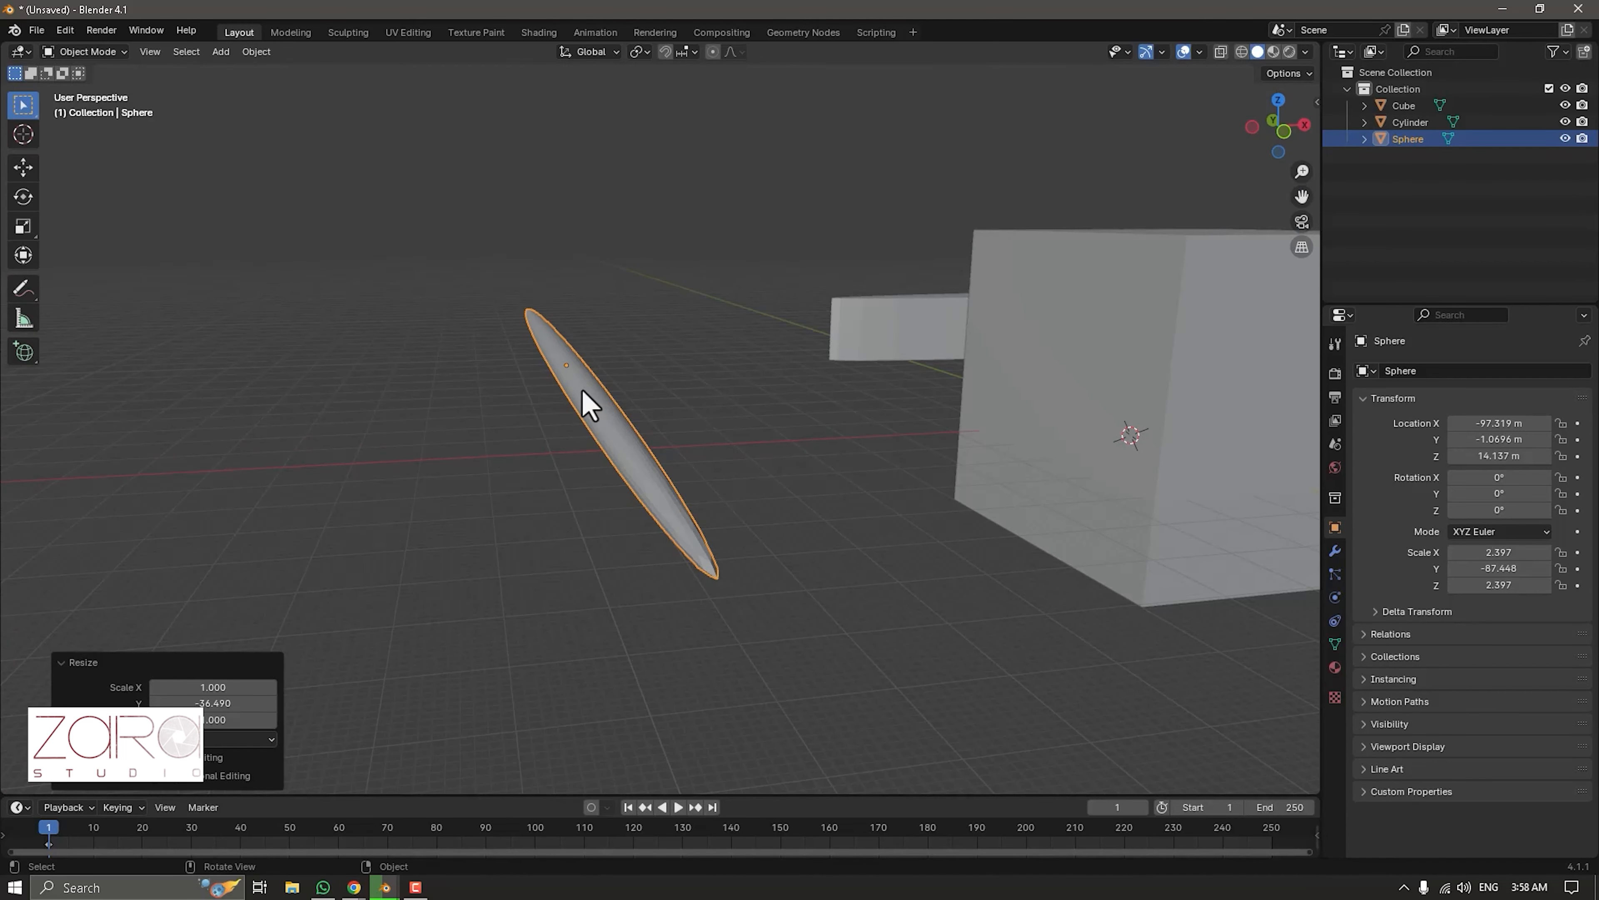
{"action": "key", "text": "s"}
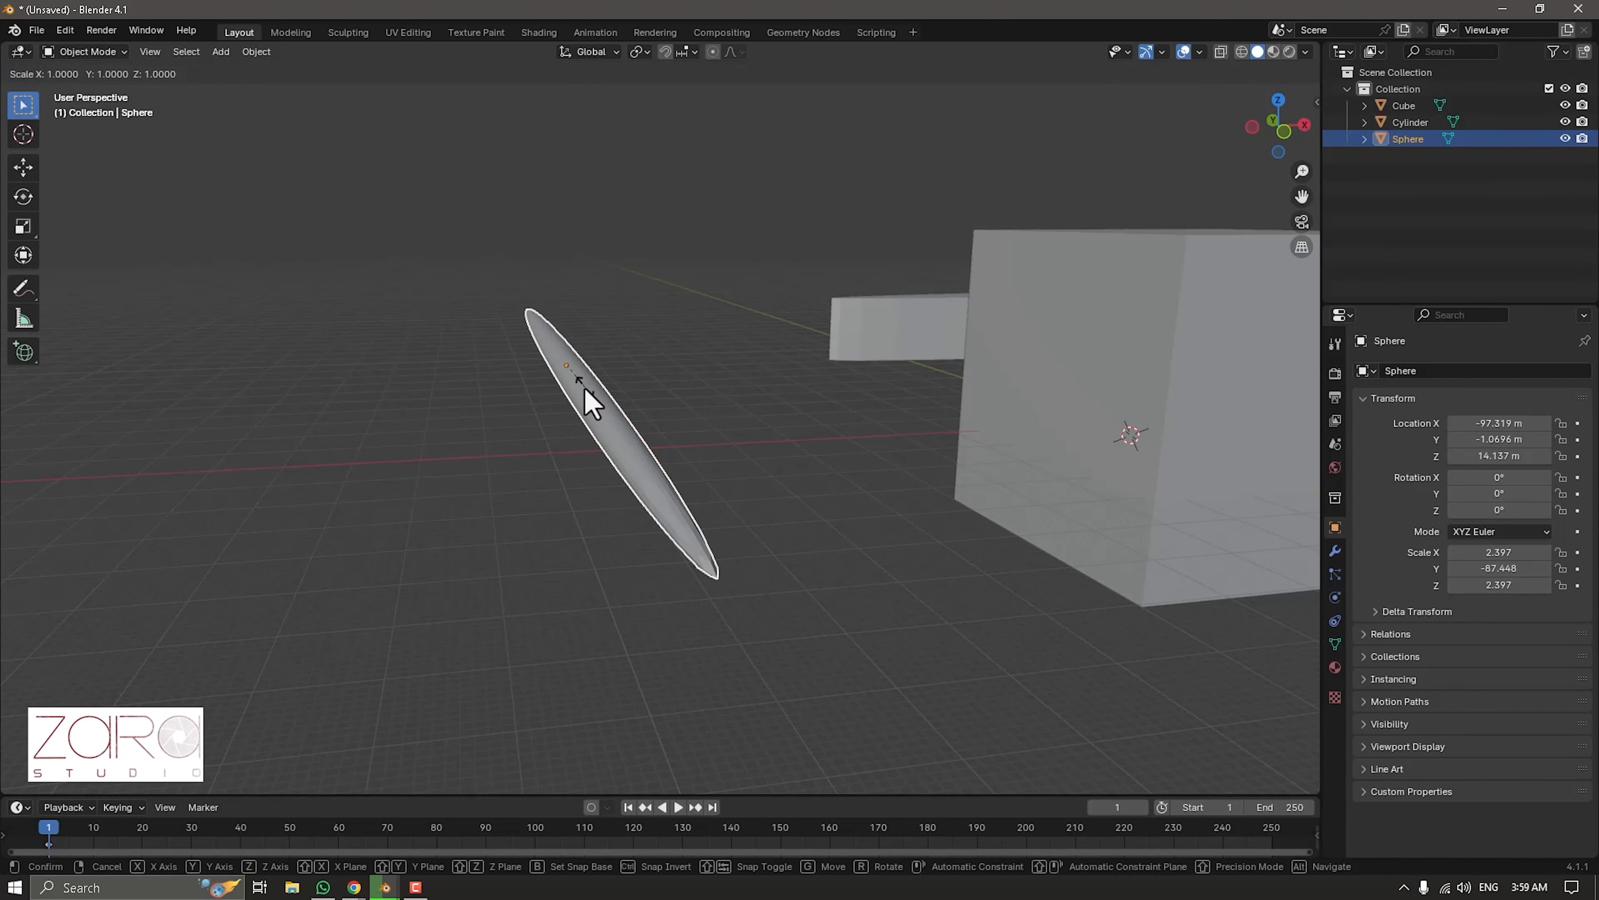
{"action": "key", "text": "z"}
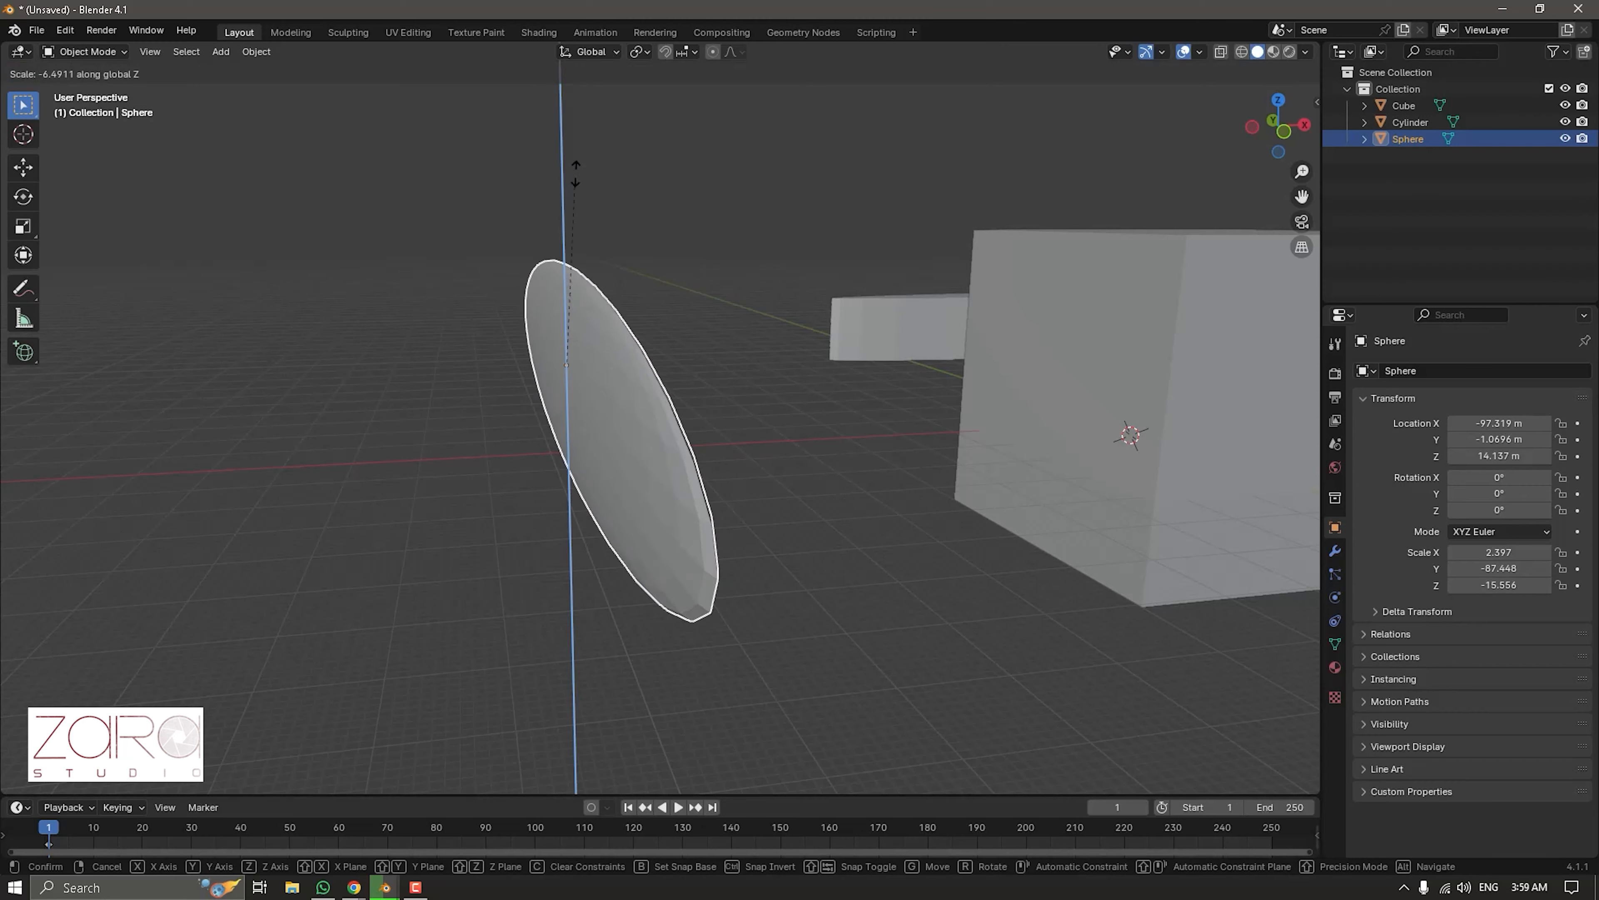
{"action": "left_click", "coordinate": [560, 674]}
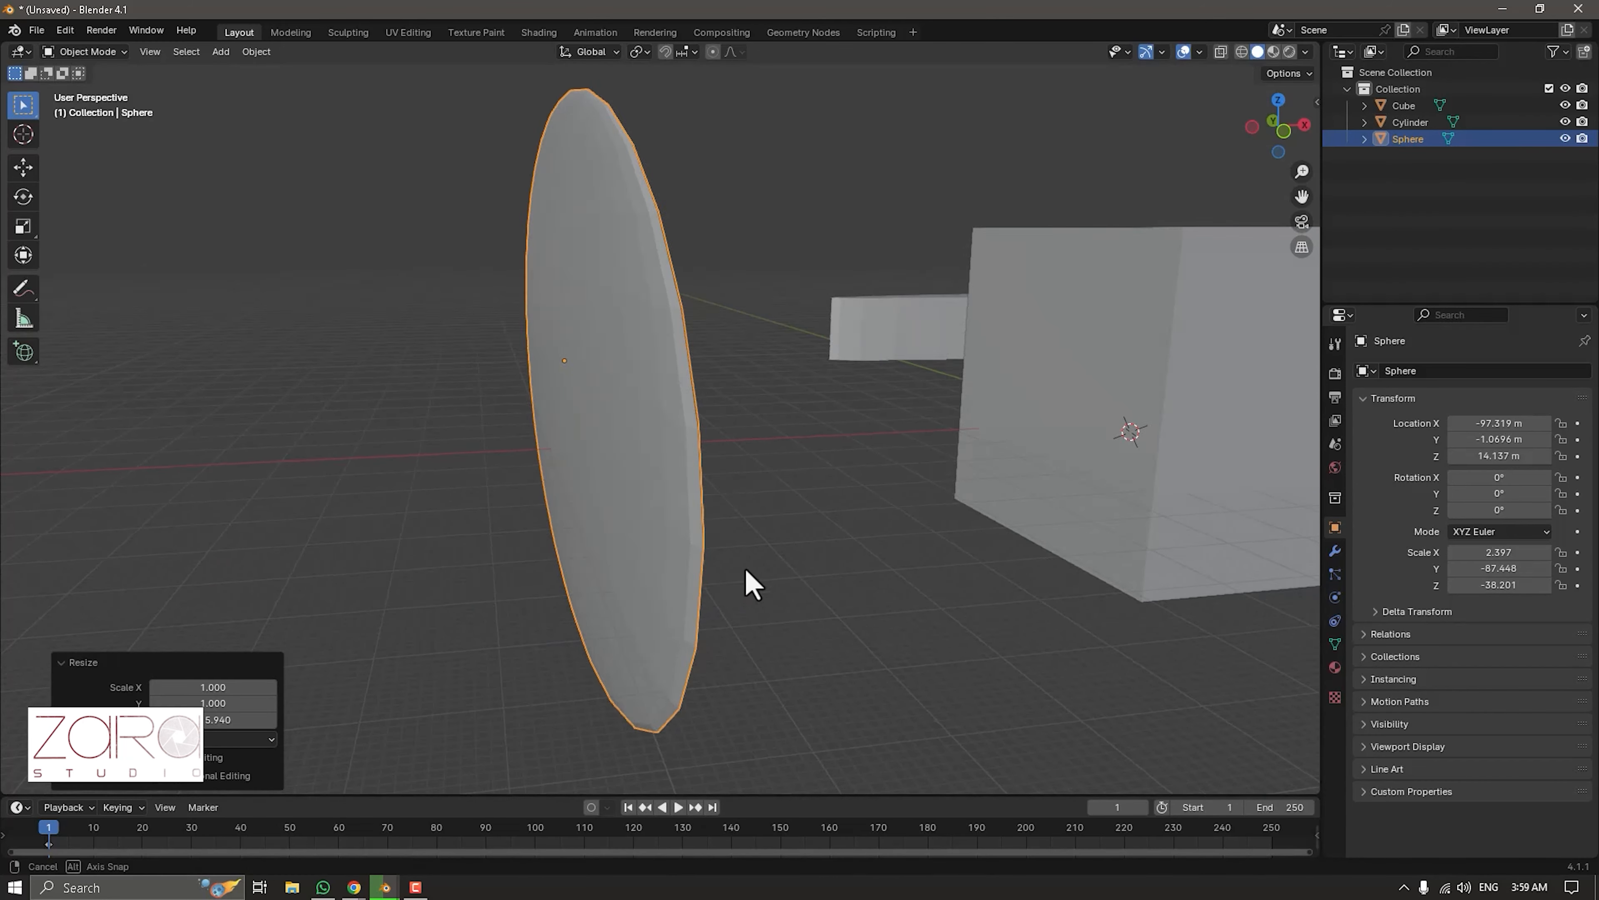
Undo the sphere's last Z-axis scaling and redo it.
{"action": "mouse_move", "coordinate": [746, 571]}
{"action": "middle_mouse_down"}
{"action": "mouse_move", "coordinate": [672, 562]}
{"action": "mouse_move", "coordinate": [897, 569]}
{"action": "mouse_move", "coordinate": [768, 562]}
{"action": "middle_mouse_up"}
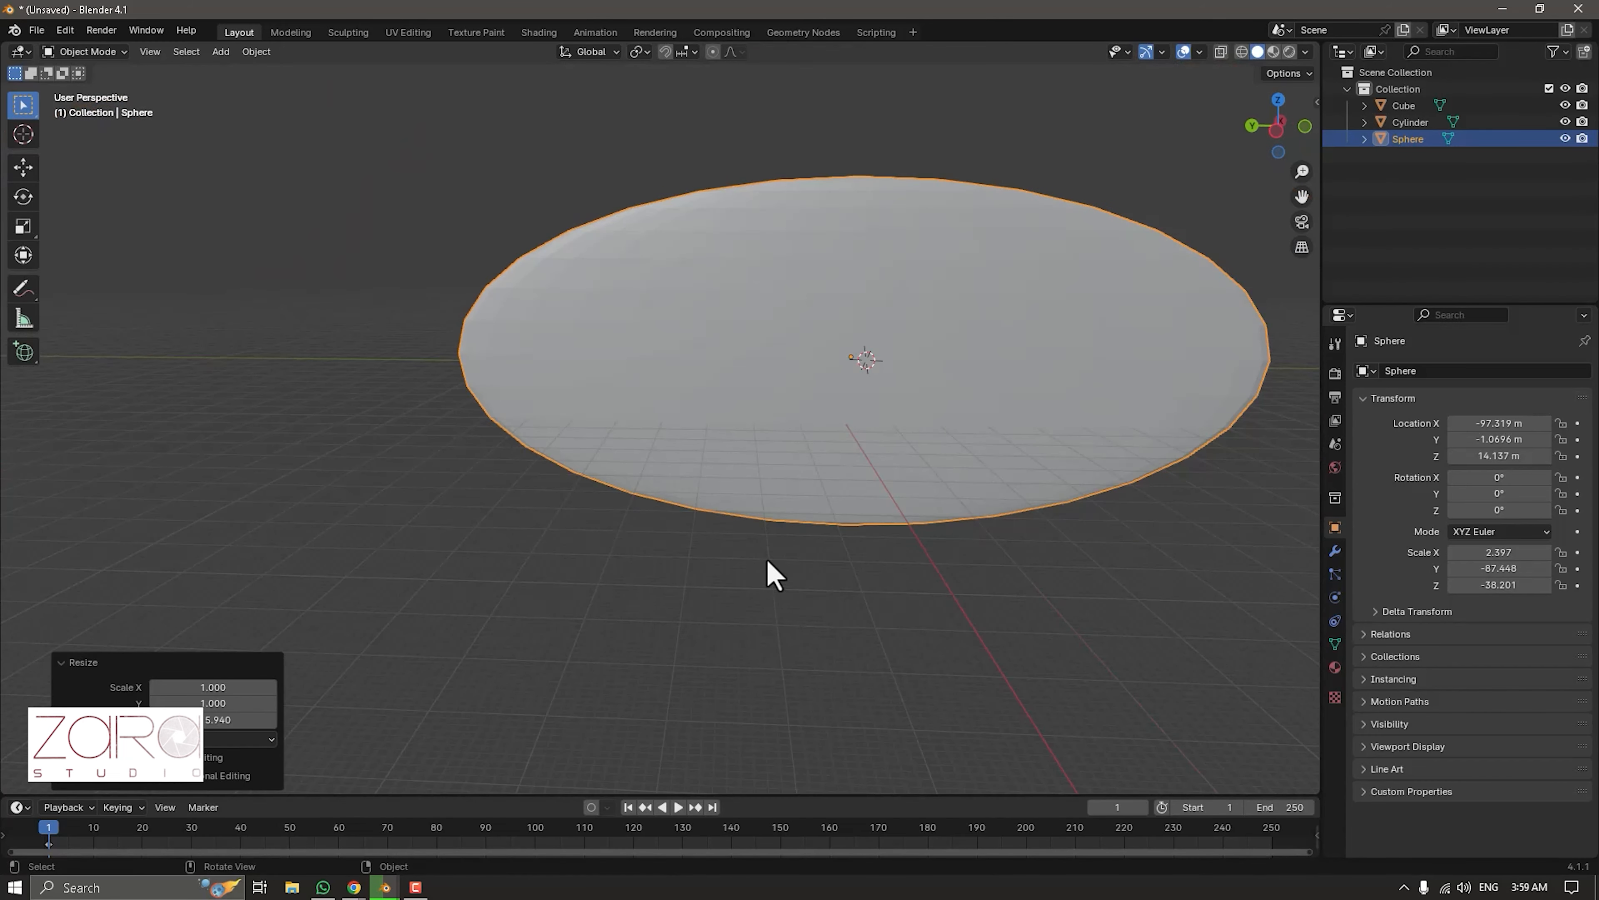
{"action": "scroll", "coordinate": [921, 468], "scroll_direction": "down", "scroll_amount": 5}
{"action": "middle_click_drag", "start_coordinate": [871, 447], "coordinate": [677, 516]}
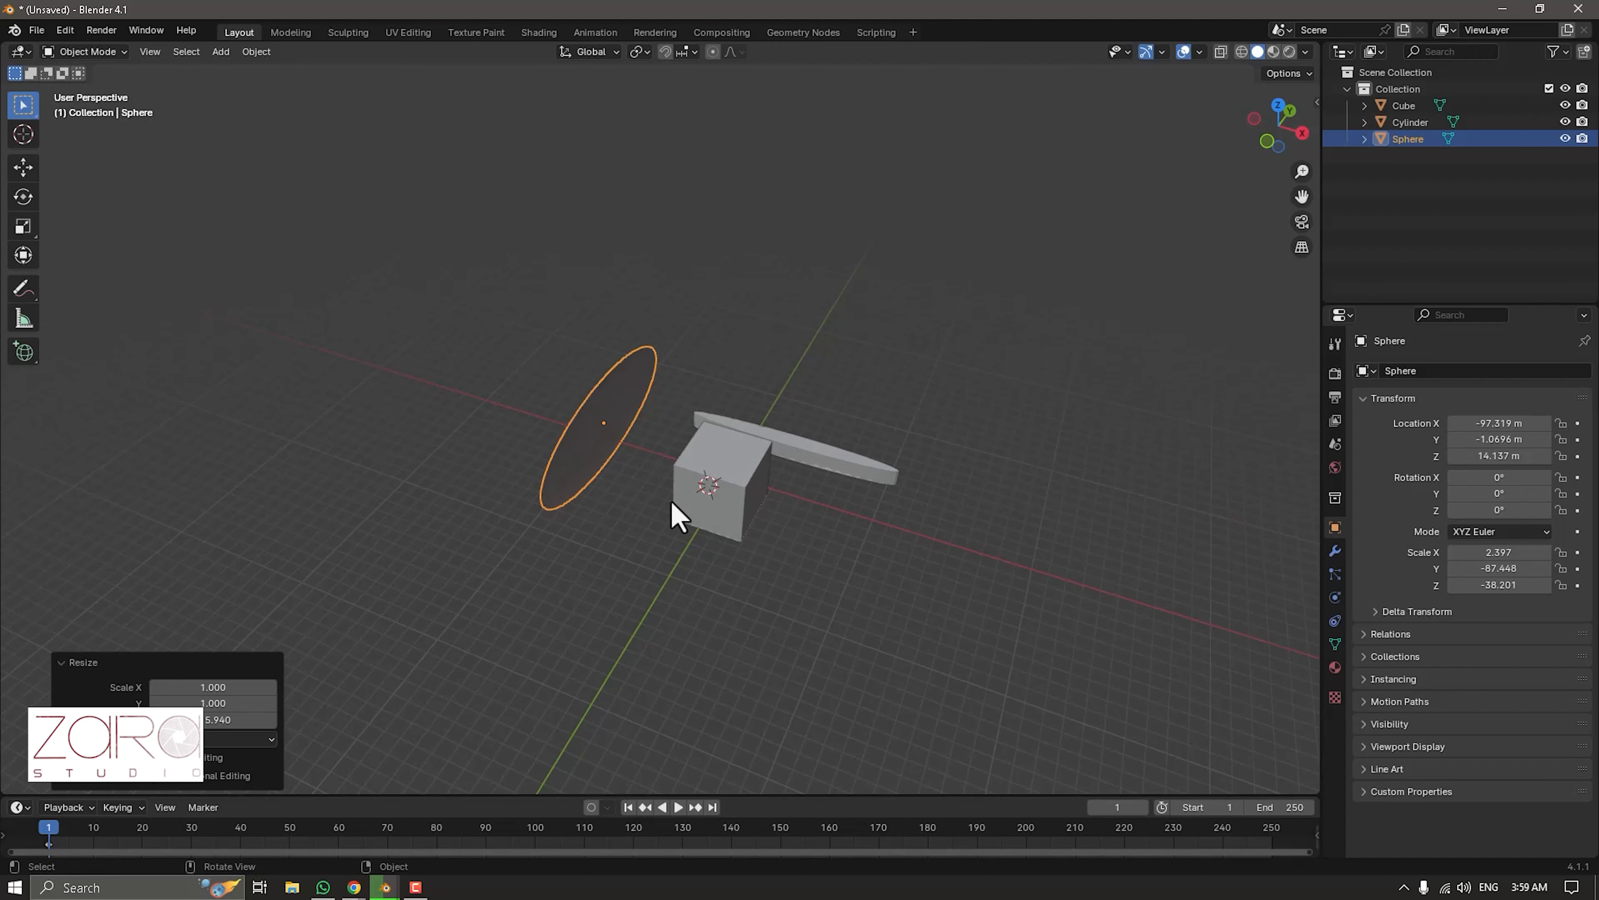
{"action": "key", "text": "ctrl+z"}
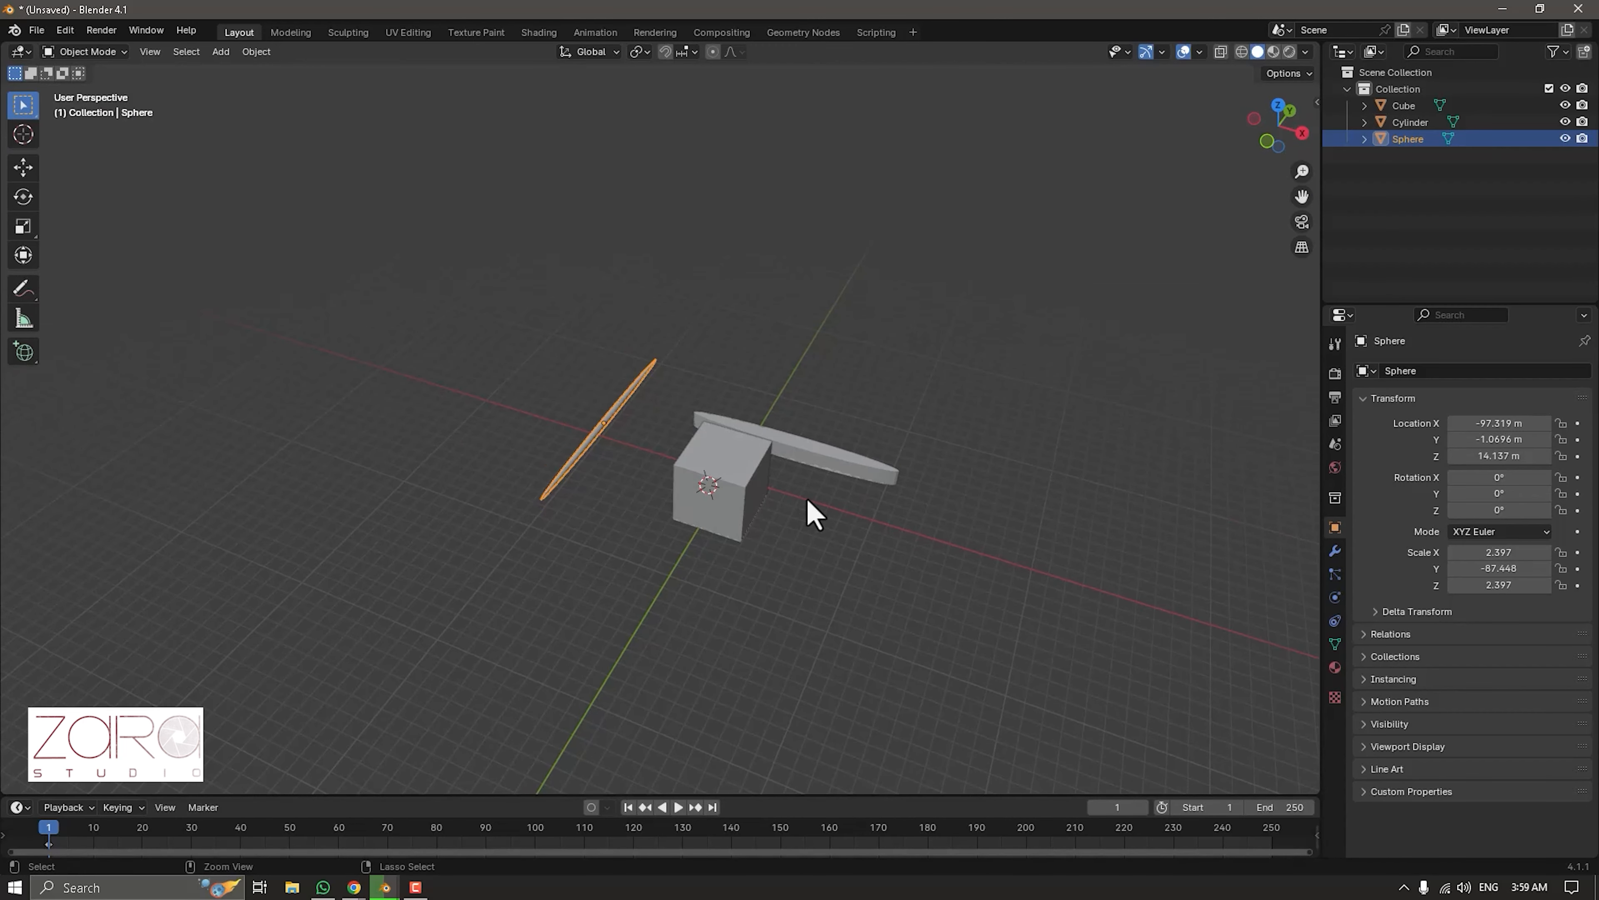
{"action": "middle_click_drag", "start_coordinate": [761, 501], "coordinate": [814, 464]}
{"action": "key", "text": "ctrl+shift+z"}
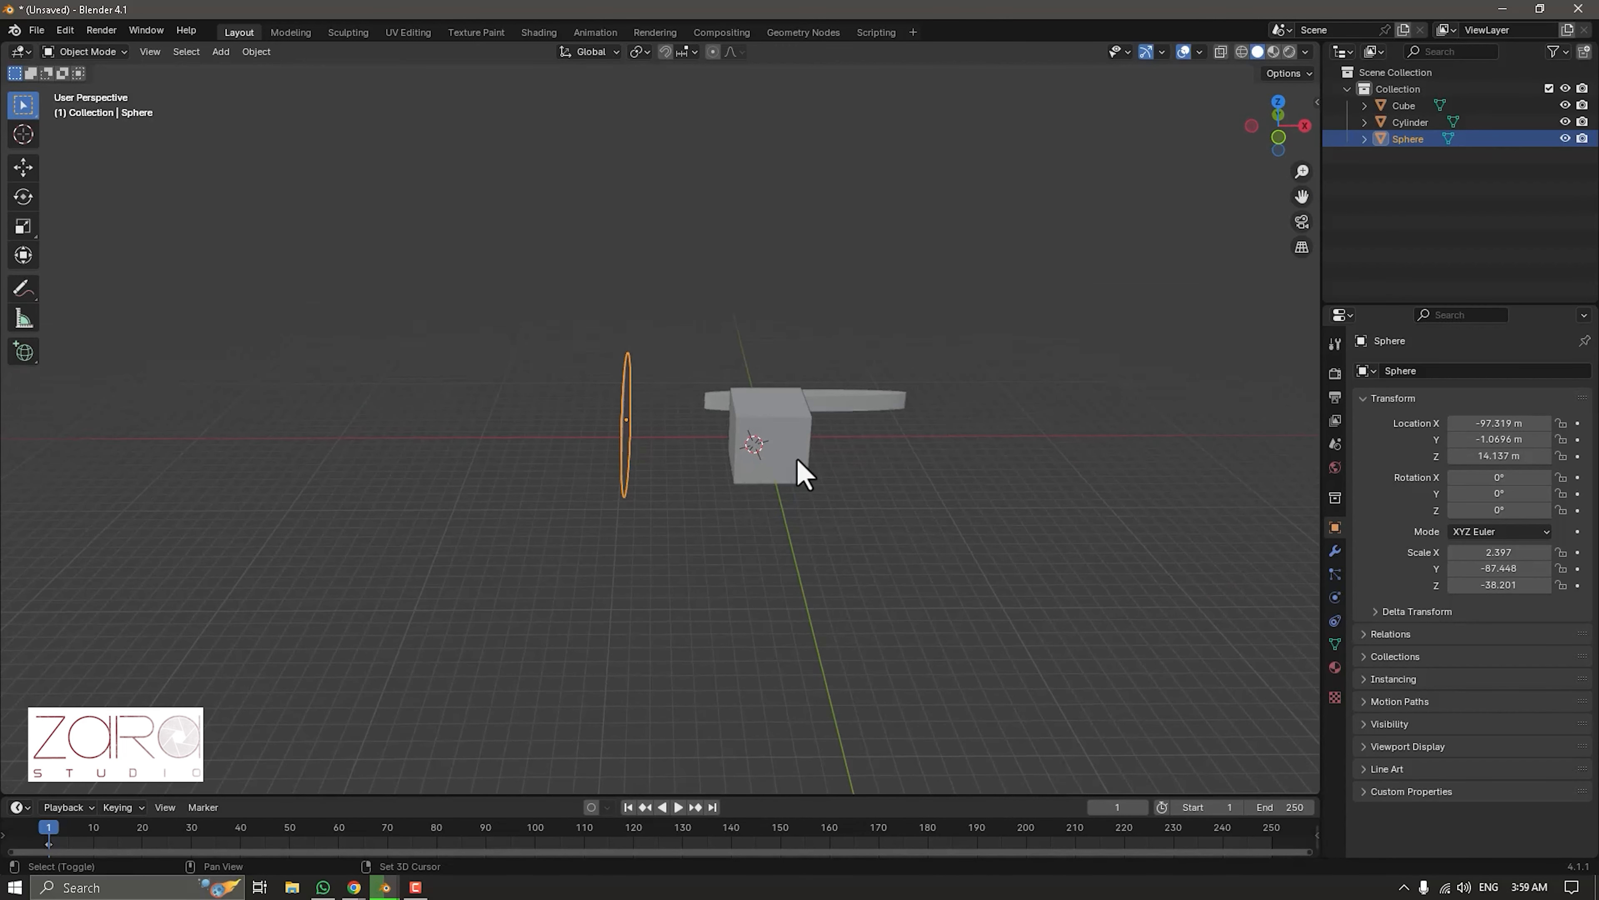
Move the cylinder away from the cube, to about X 56.1 m, Y 49.0 m, Z -15.9 m.
{"action": "middle_click_drag", "start_coordinate": [793, 554], "coordinate": [900, 504]}
{"action": "scroll", "coordinate": [705, 522], "scroll_direction": "up", "scroll_amount": 5}
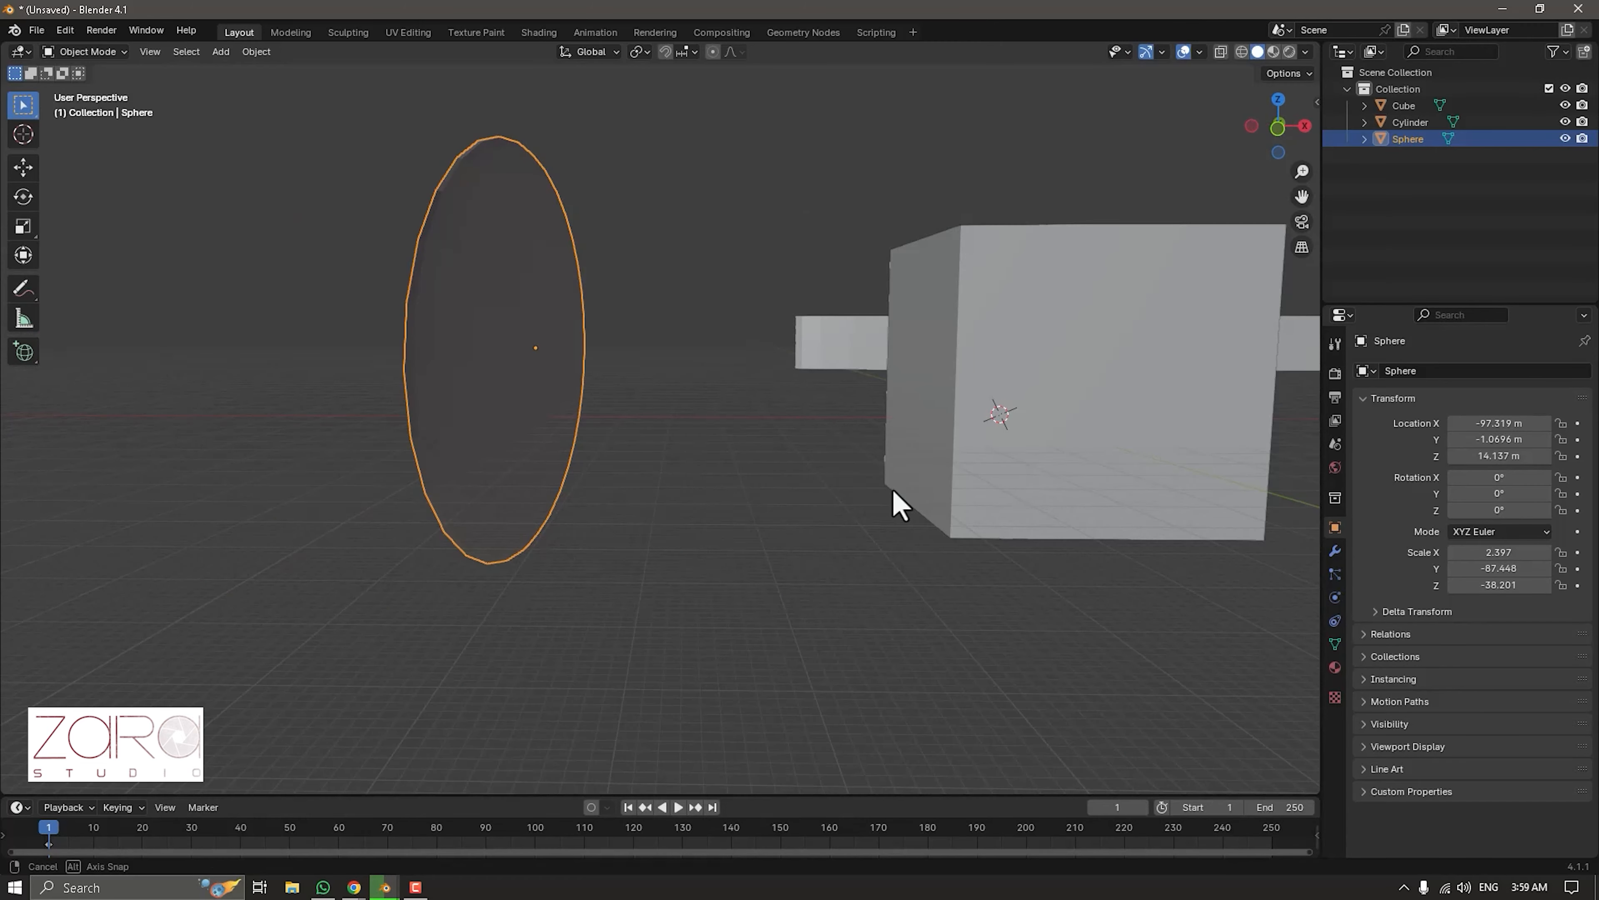
{"action": "middle_click_drag", "start_coordinate": [661, 511], "coordinate": [750, 536]}
{"action": "left_click", "coordinate": [384, 327]}
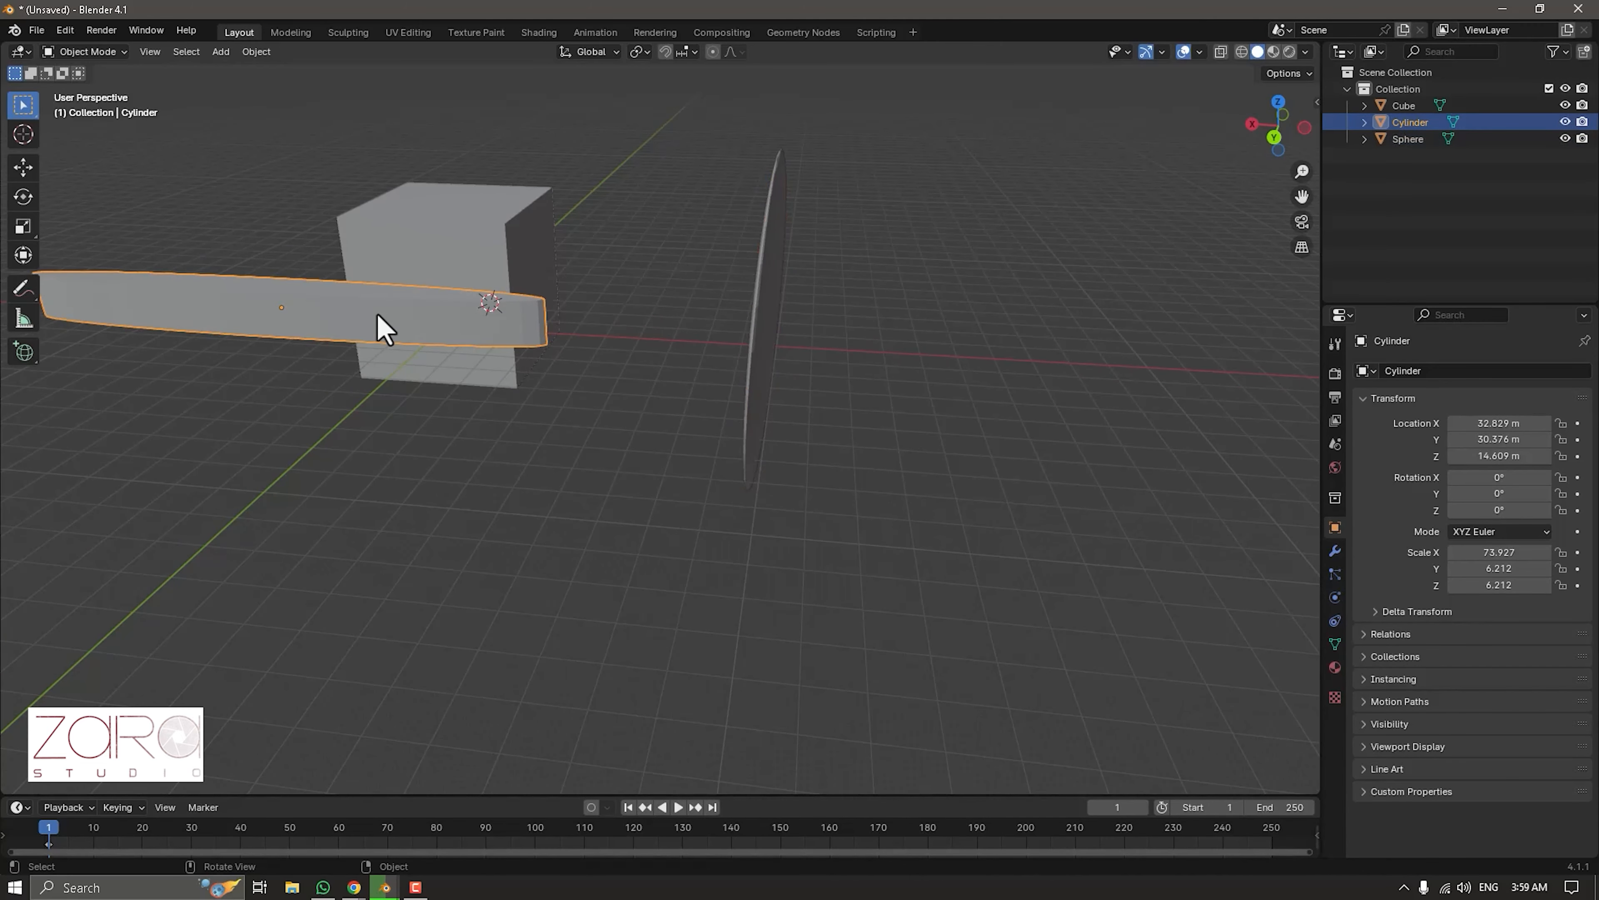
{"action": "key", "text": "g"}
{"action": "left_click", "coordinate": [287, 451]}
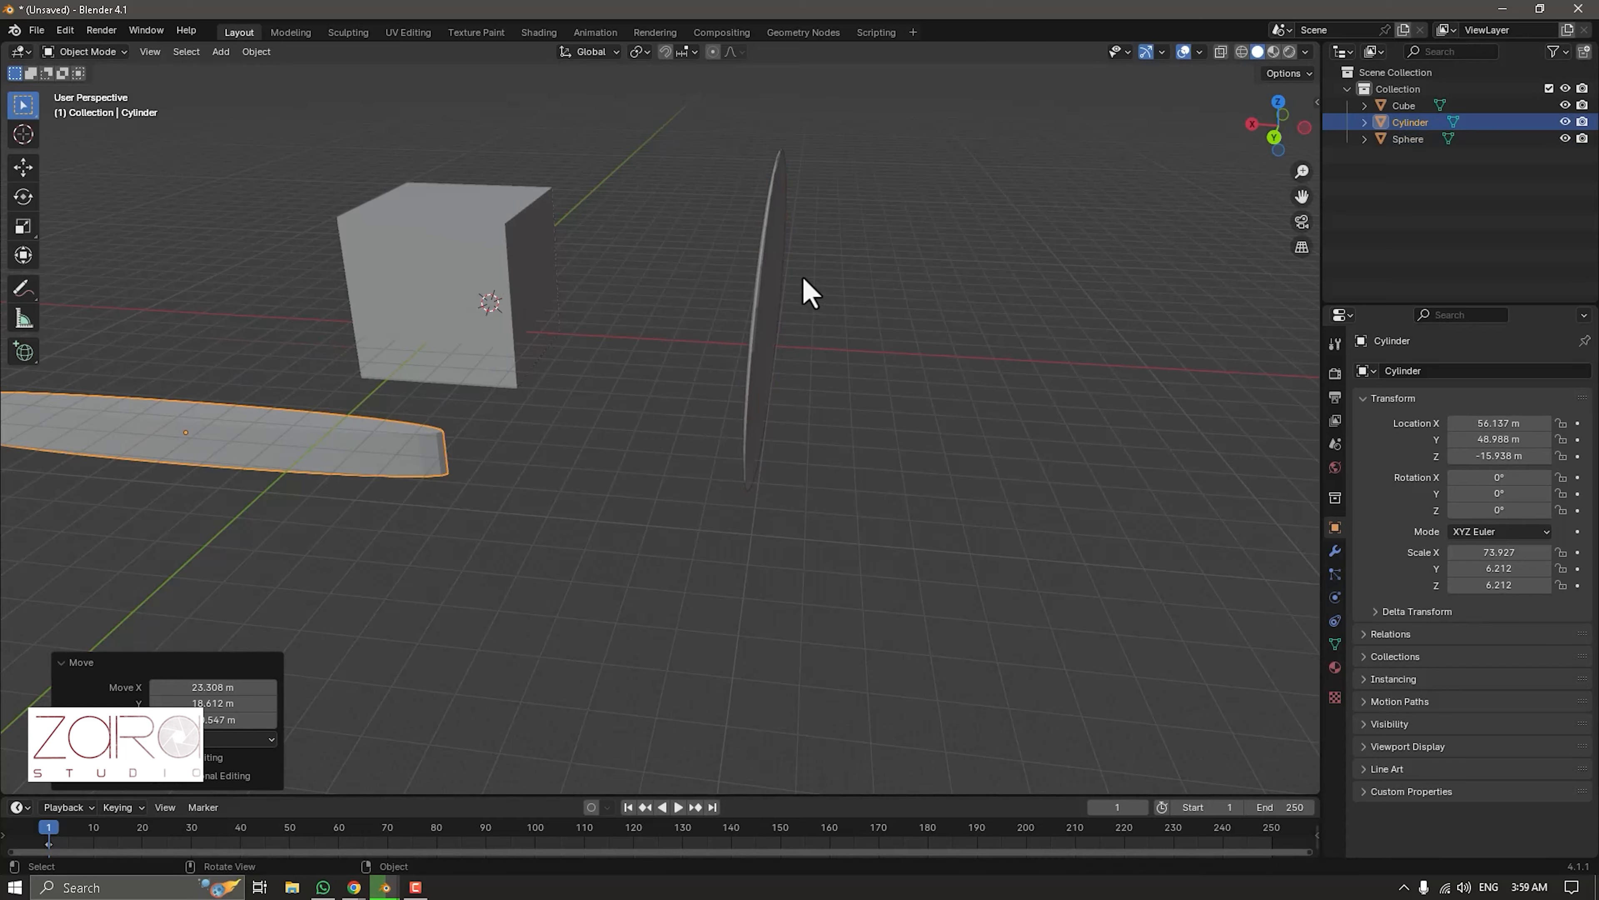
Select the stretched sphere and try rotating it freely without an axis constraint.
{"action": "middle_click_drag", "start_coordinate": [803, 278], "coordinate": [728, 321]}
{"action": "left_click", "coordinate": [852, 321]}
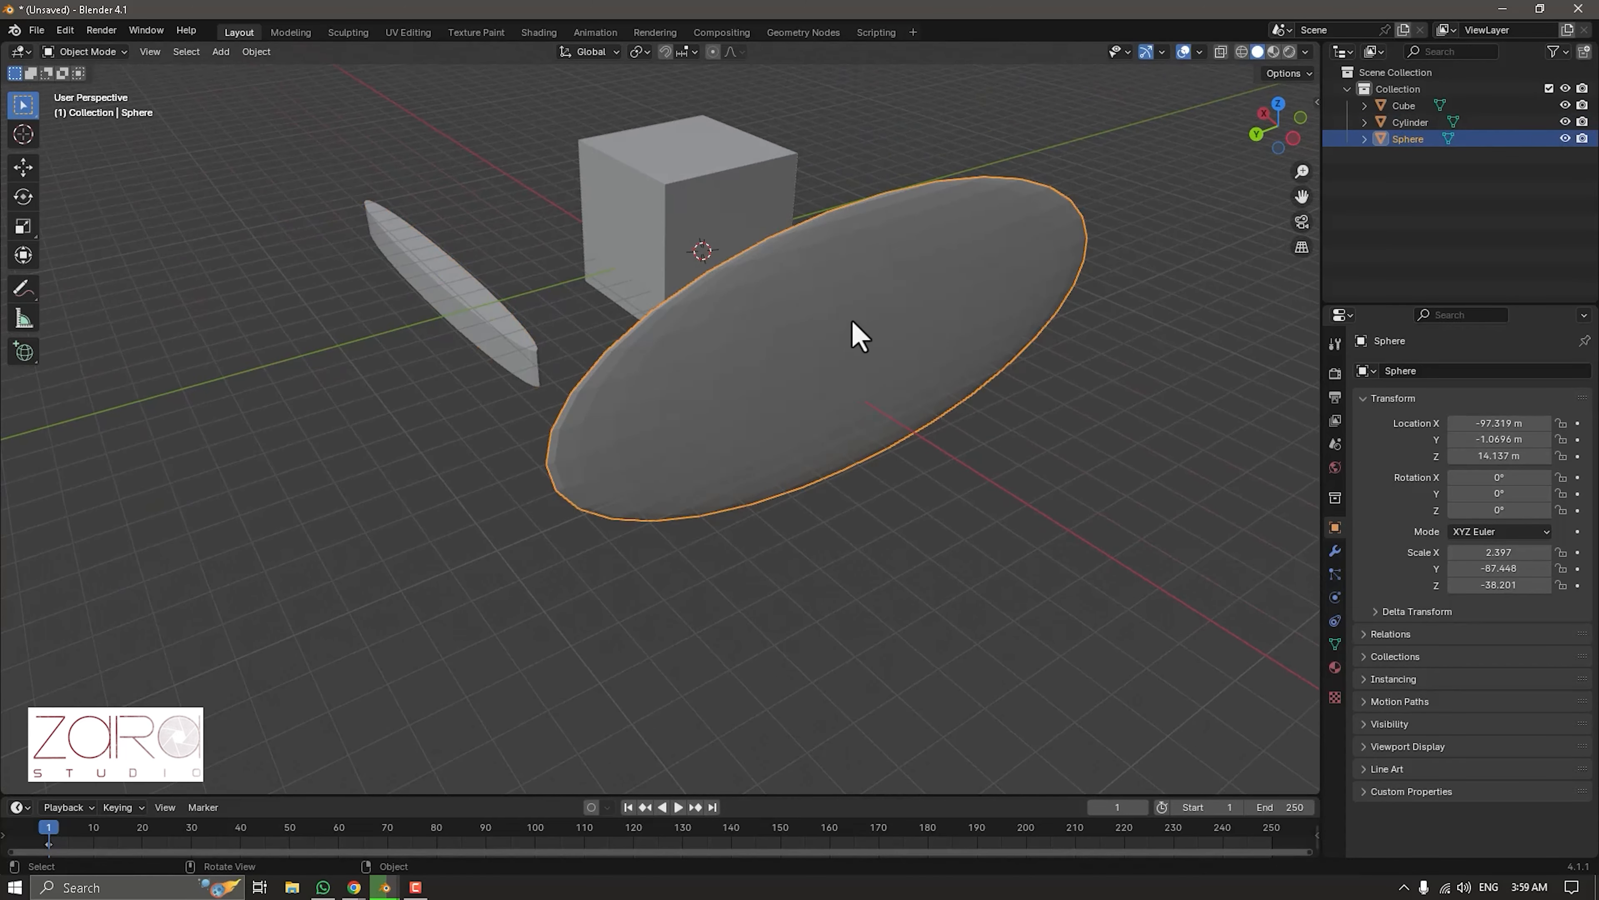
{"action": "key", "text": "r"}
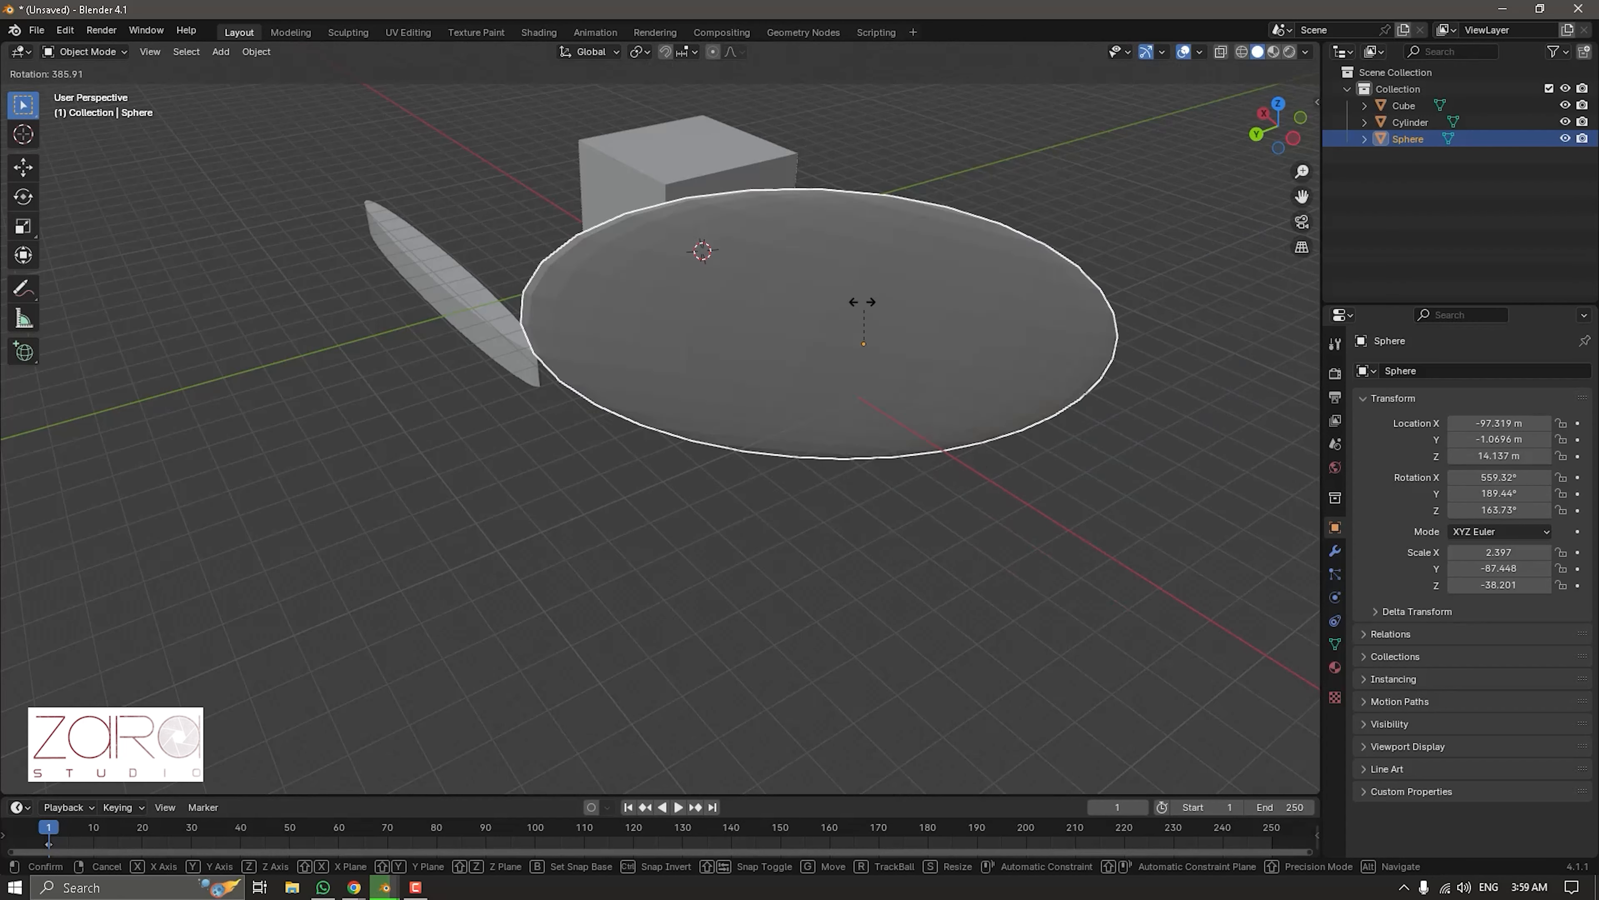
{"action": "right_click", "coordinate": [1002, 377]}
Rotate the sphere about the global X axis twice, by about 721° and by about 1023°.
{"action": "middle_click_drag", "start_coordinate": [1003, 377], "coordinate": [924, 373]}
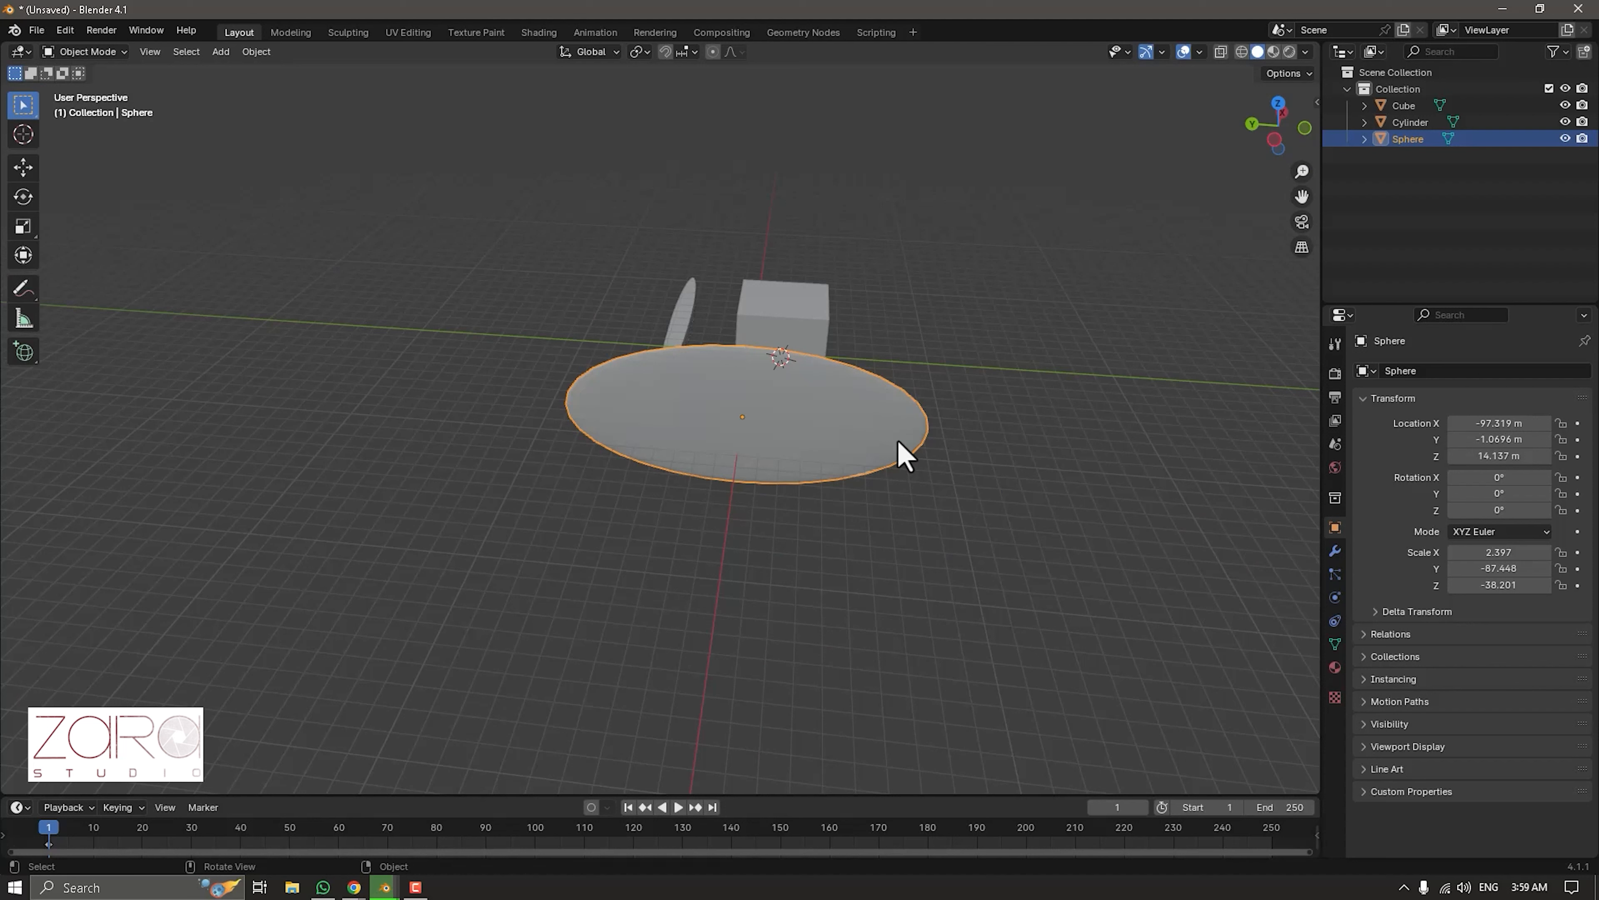
{"action": "key", "text": "r"}
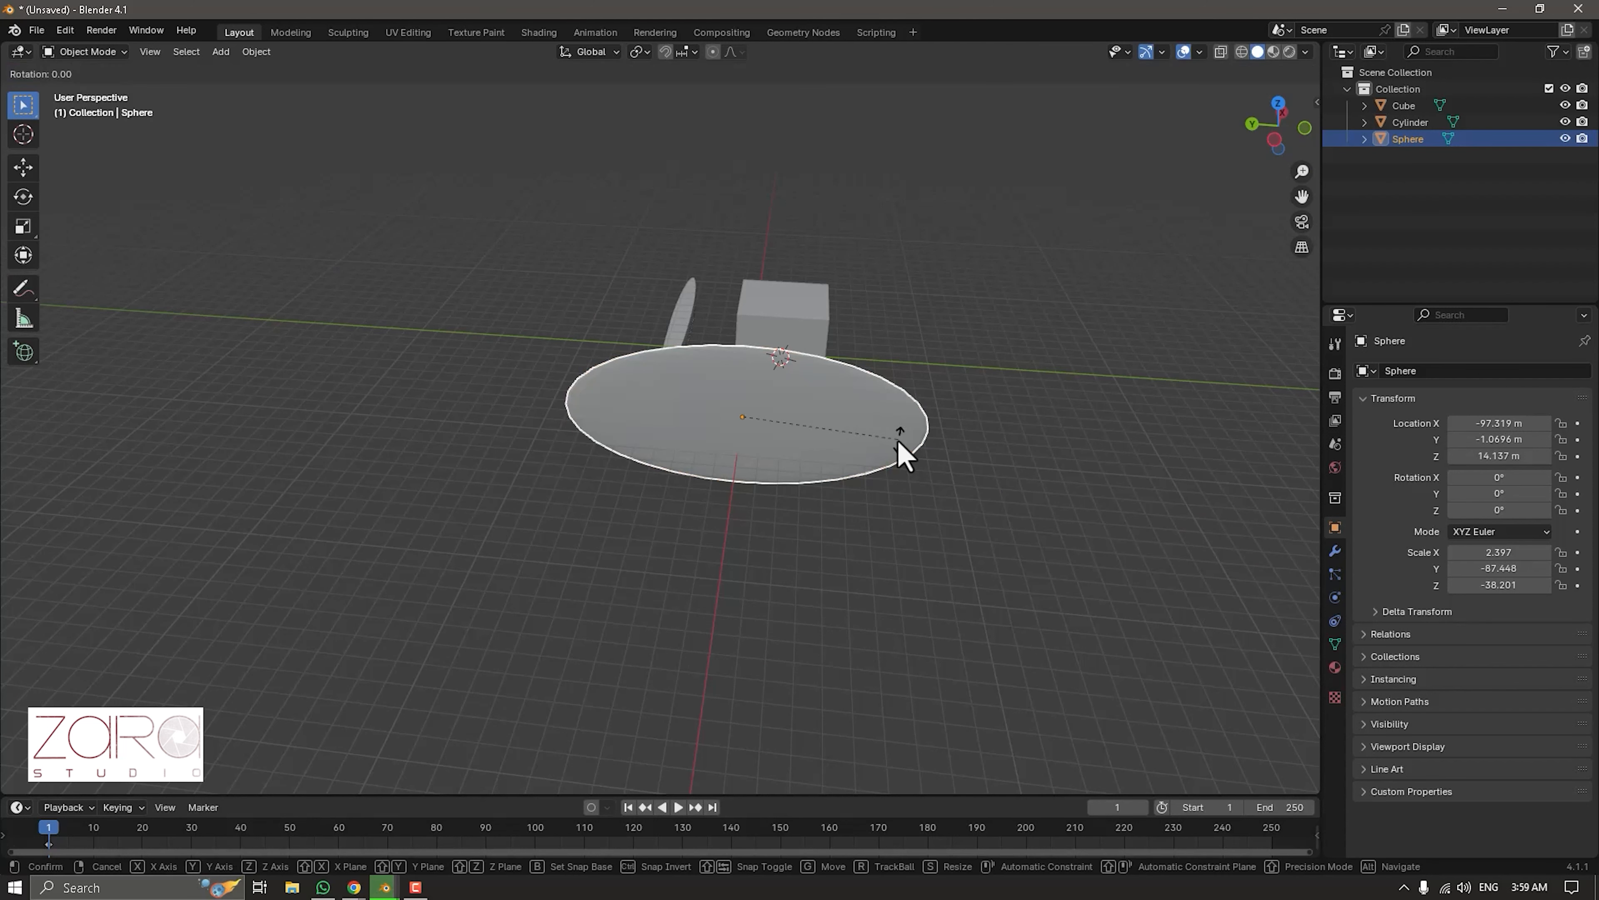
{"action": "key", "text": "x"}
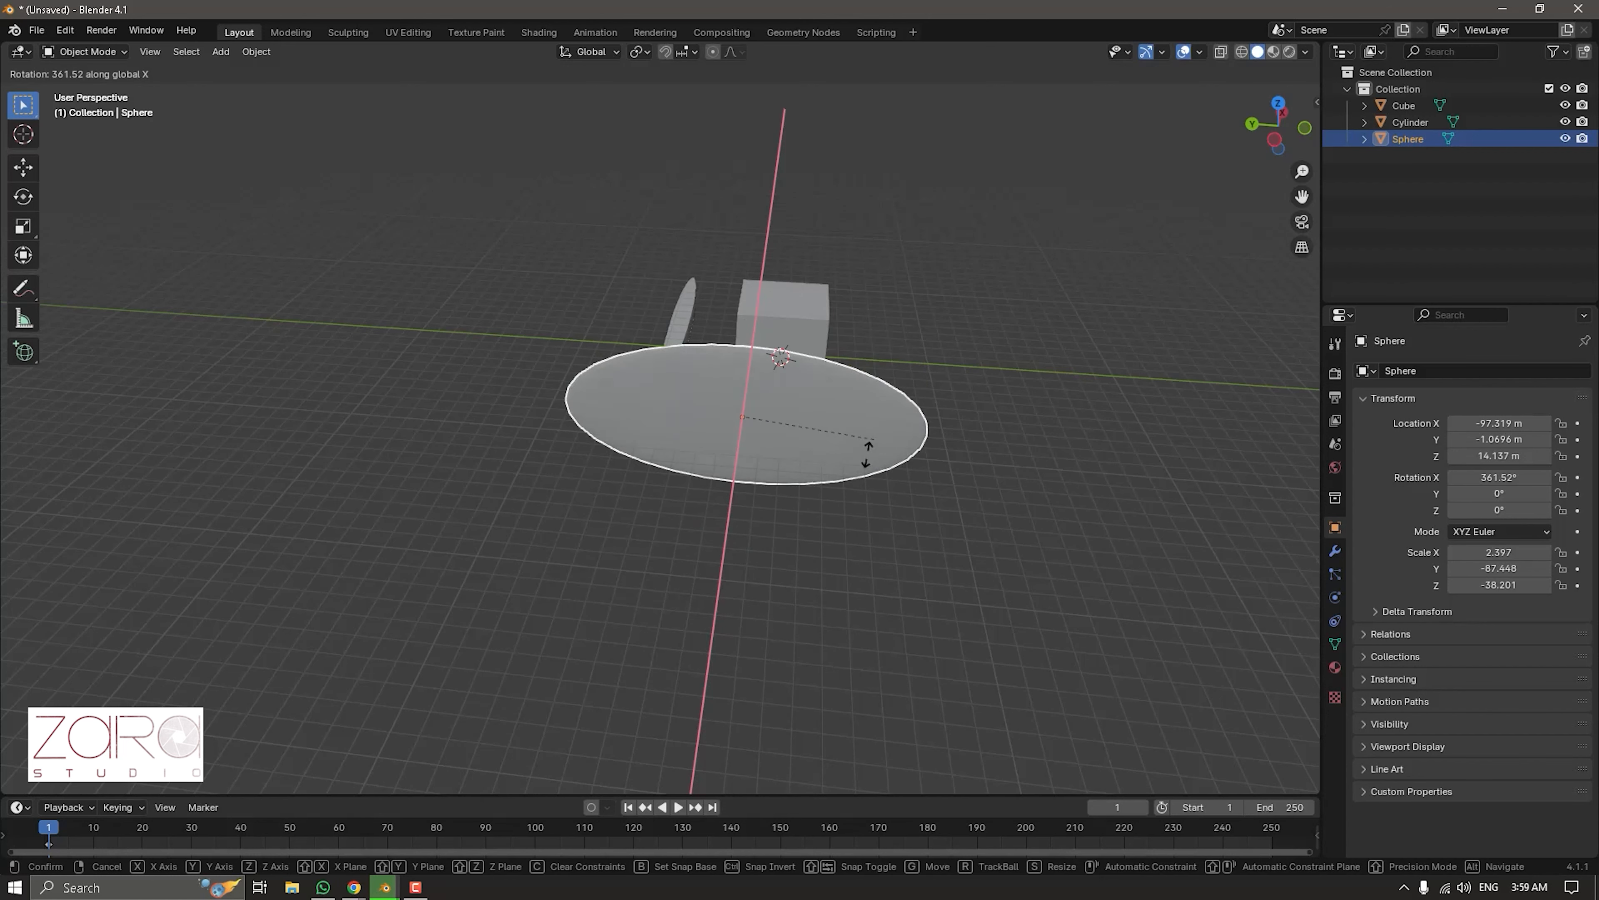
{"action": "left_click", "coordinate": [874, 458]}
{"action": "middle_click_drag", "start_coordinate": [875, 457], "coordinate": [1010, 400]}
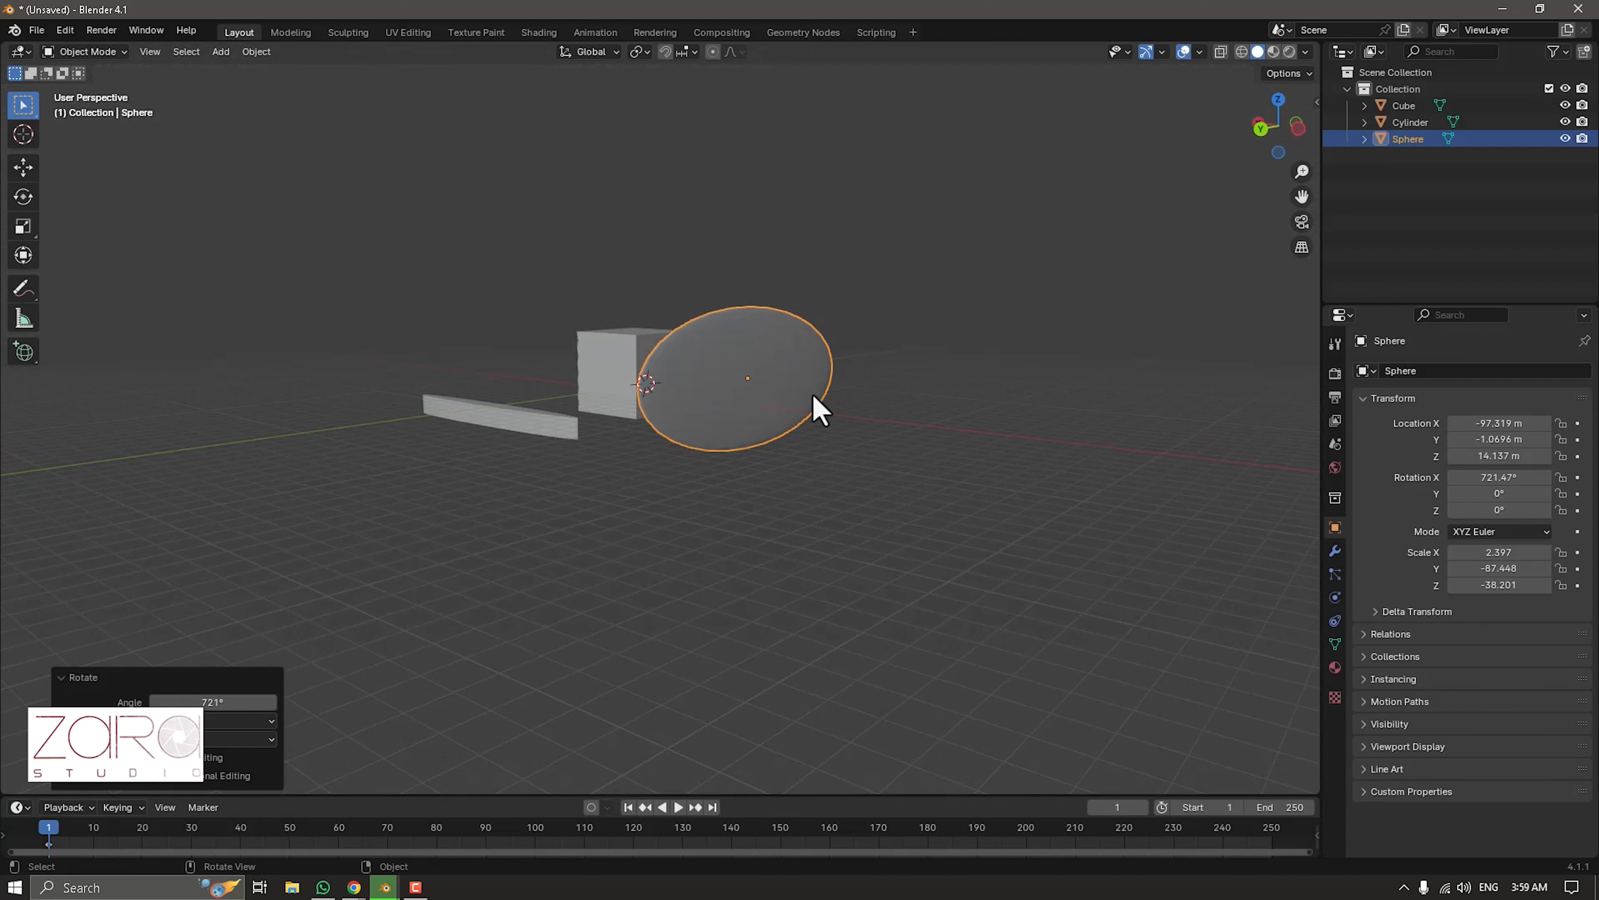
{"action": "key", "text": "r"}
{"action": "key", "text": "x"}
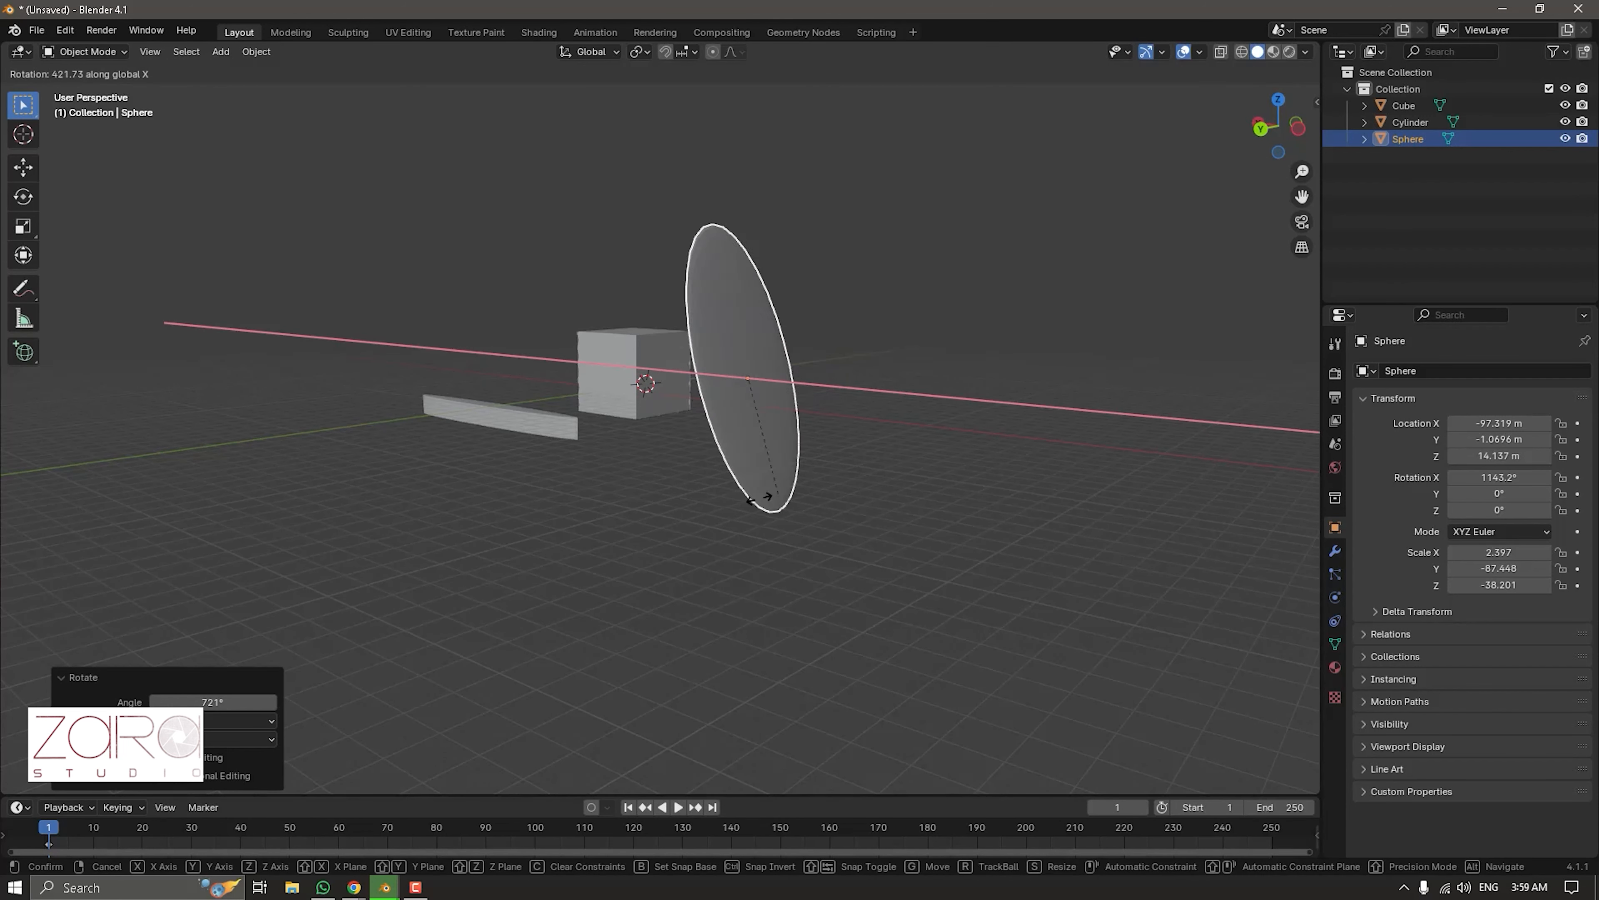
{"action": "left_click", "coordinate": [800, 329]}
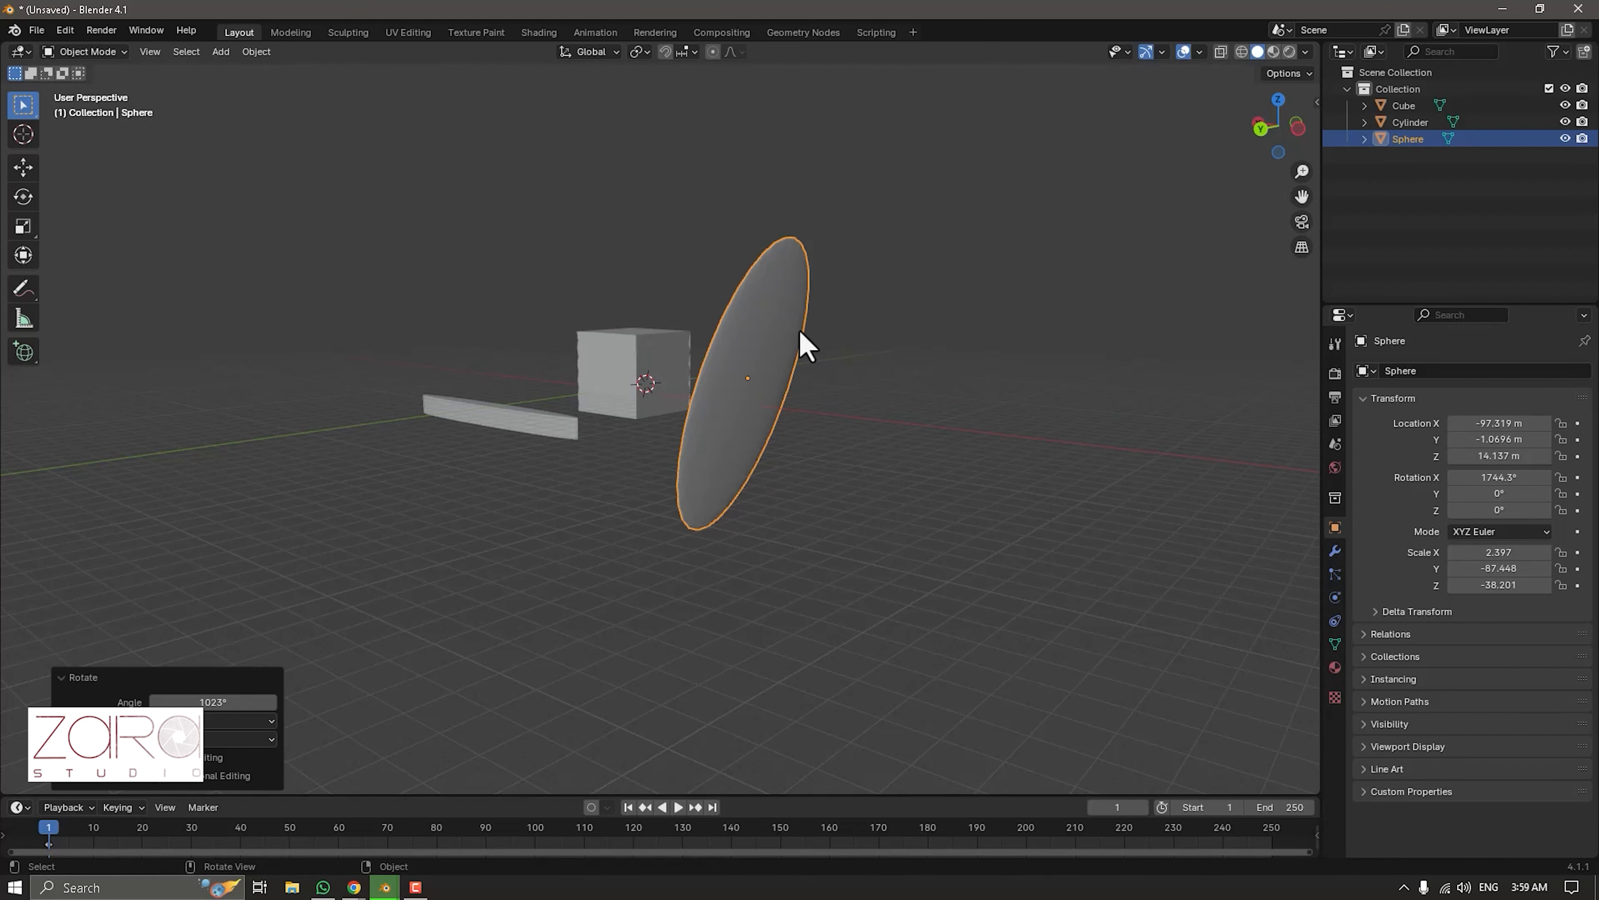
Rotate the sphere about the global Y axis by about 1038° and about the global Z axis by about -466°.
{"action": "key", "text": "r"}
{"action": "key", "text": "y"}
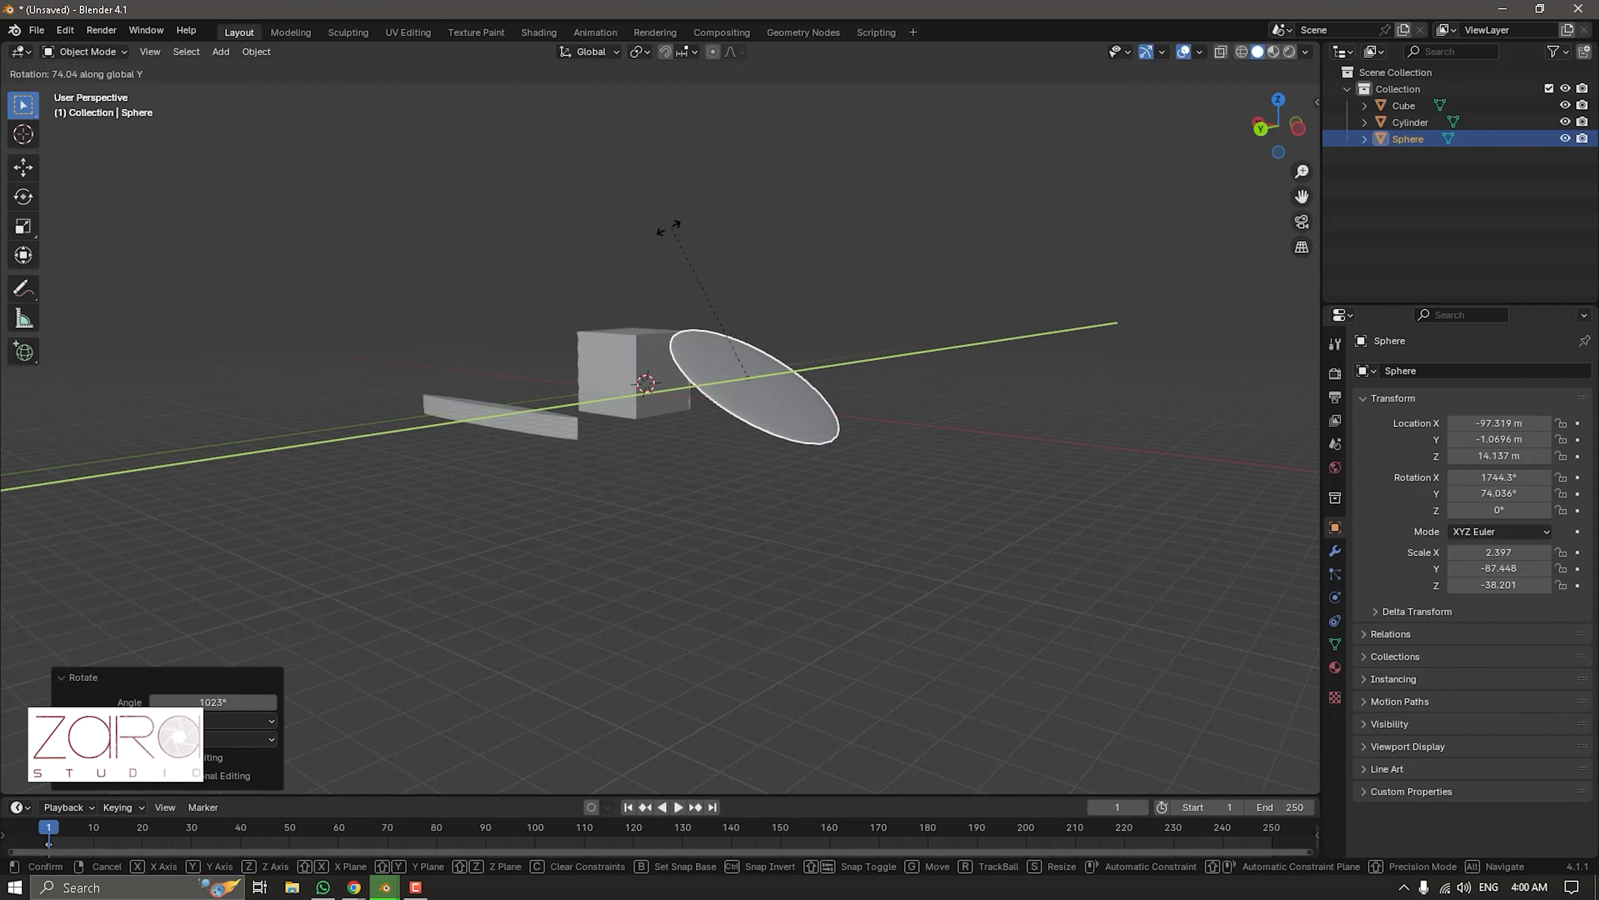
{"action": "left_click", "coordinate": [809, 388]}
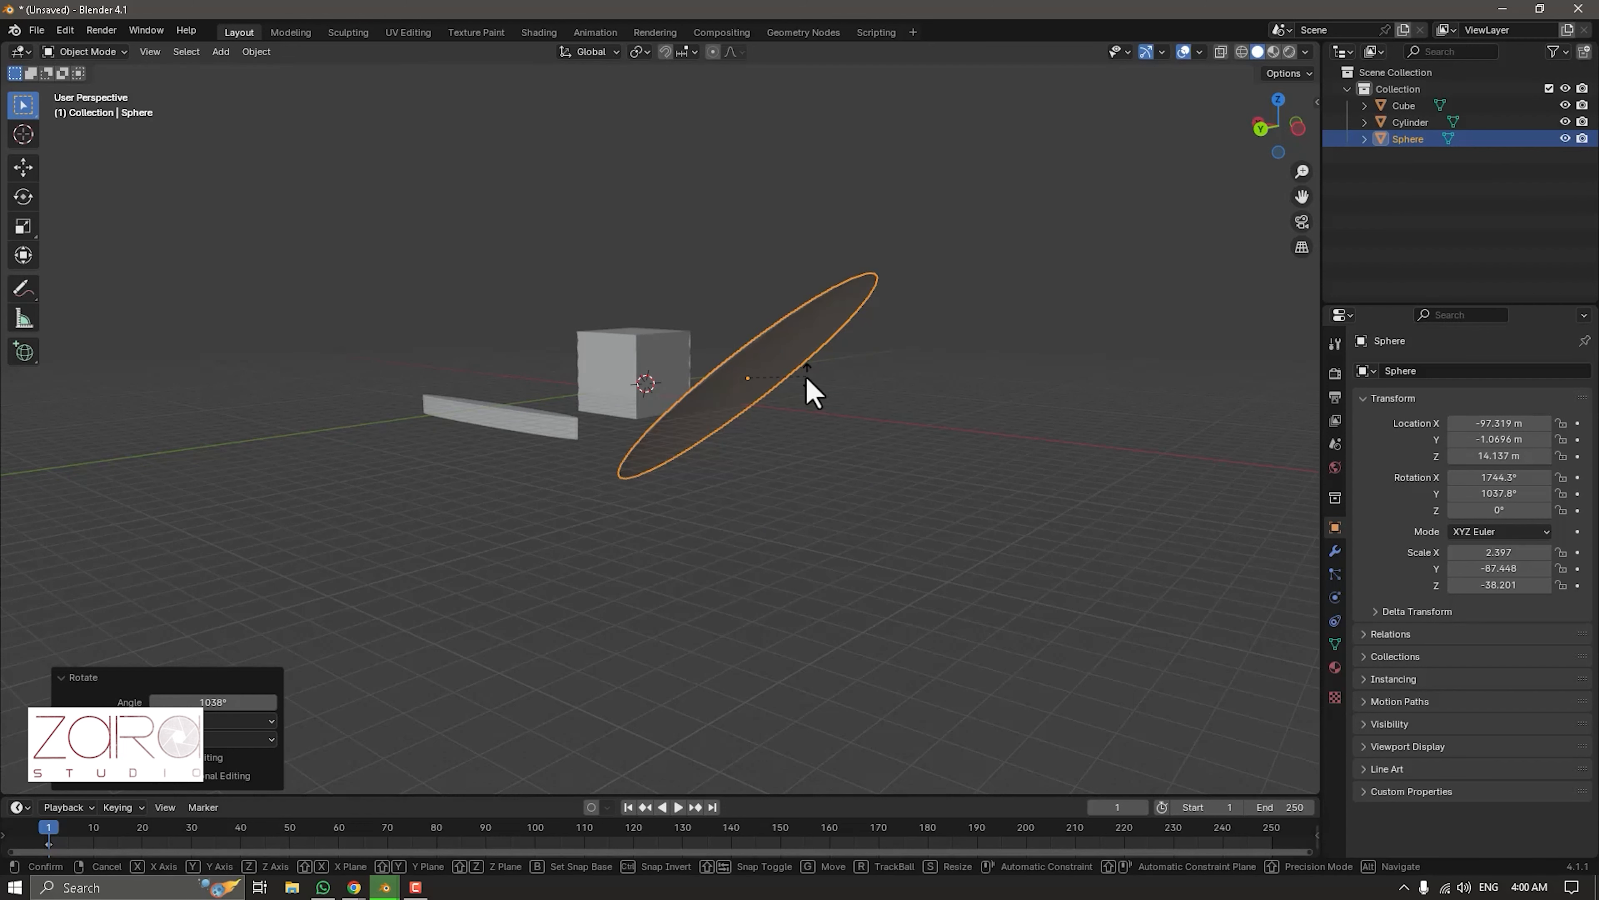
{"action": "key", "text": "r"}
{"action": "key", "text": "z"}
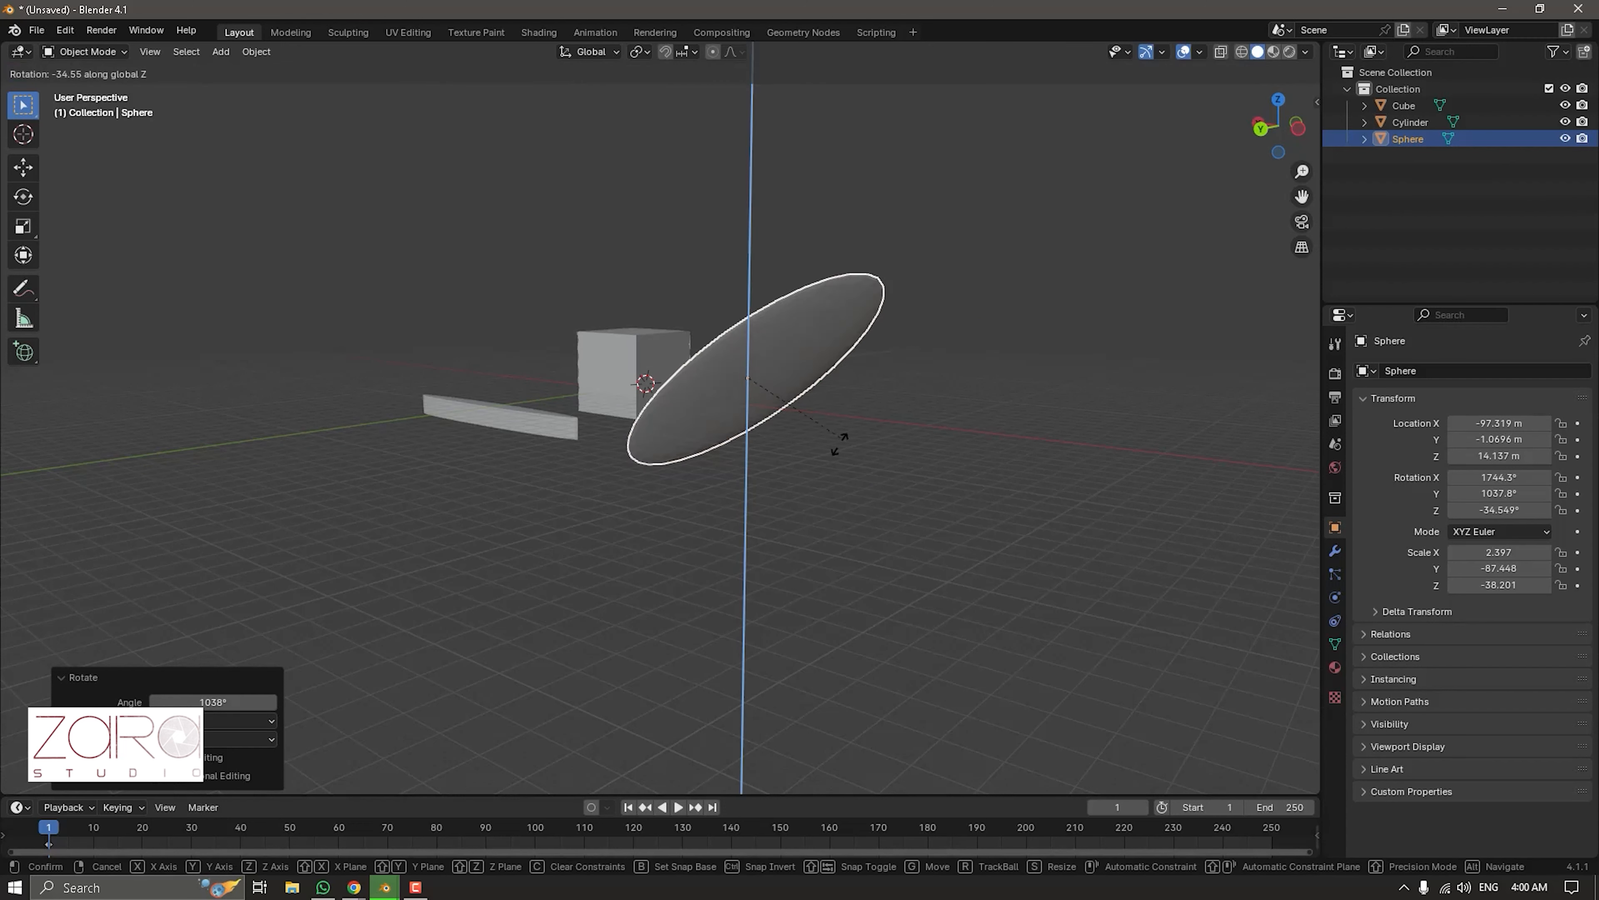
{"action": "left_click", "coordinate": [635, 439]}
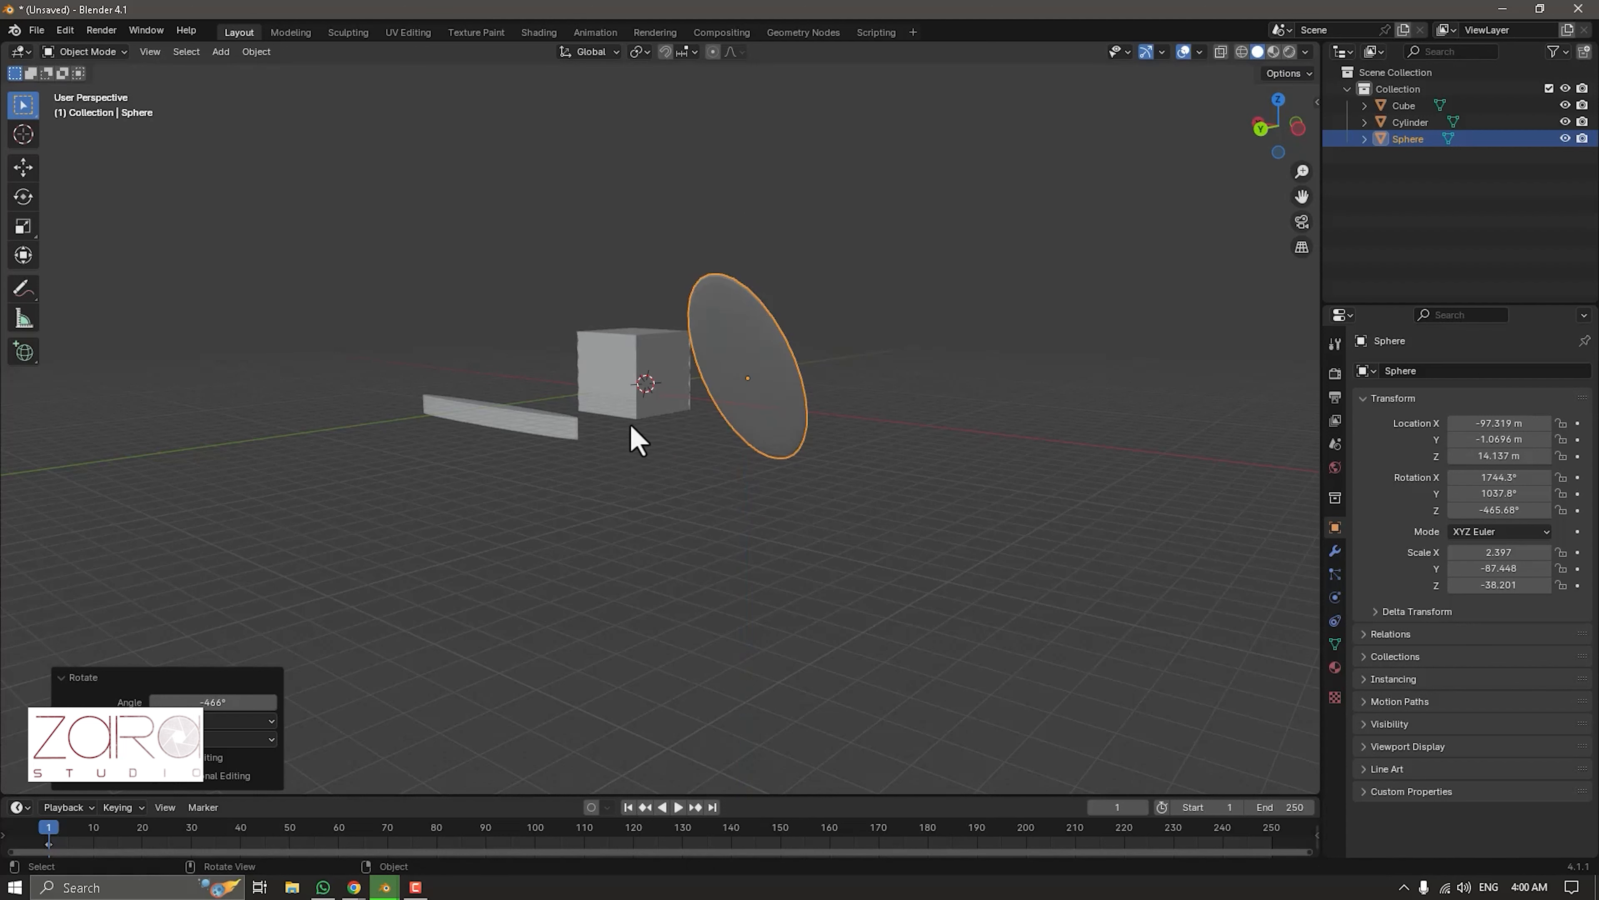
Rotate the cylinder about the global X axis twice, by about 405° and by about 272°.
{"action": "left_click", "coordinate": [552, 435]}
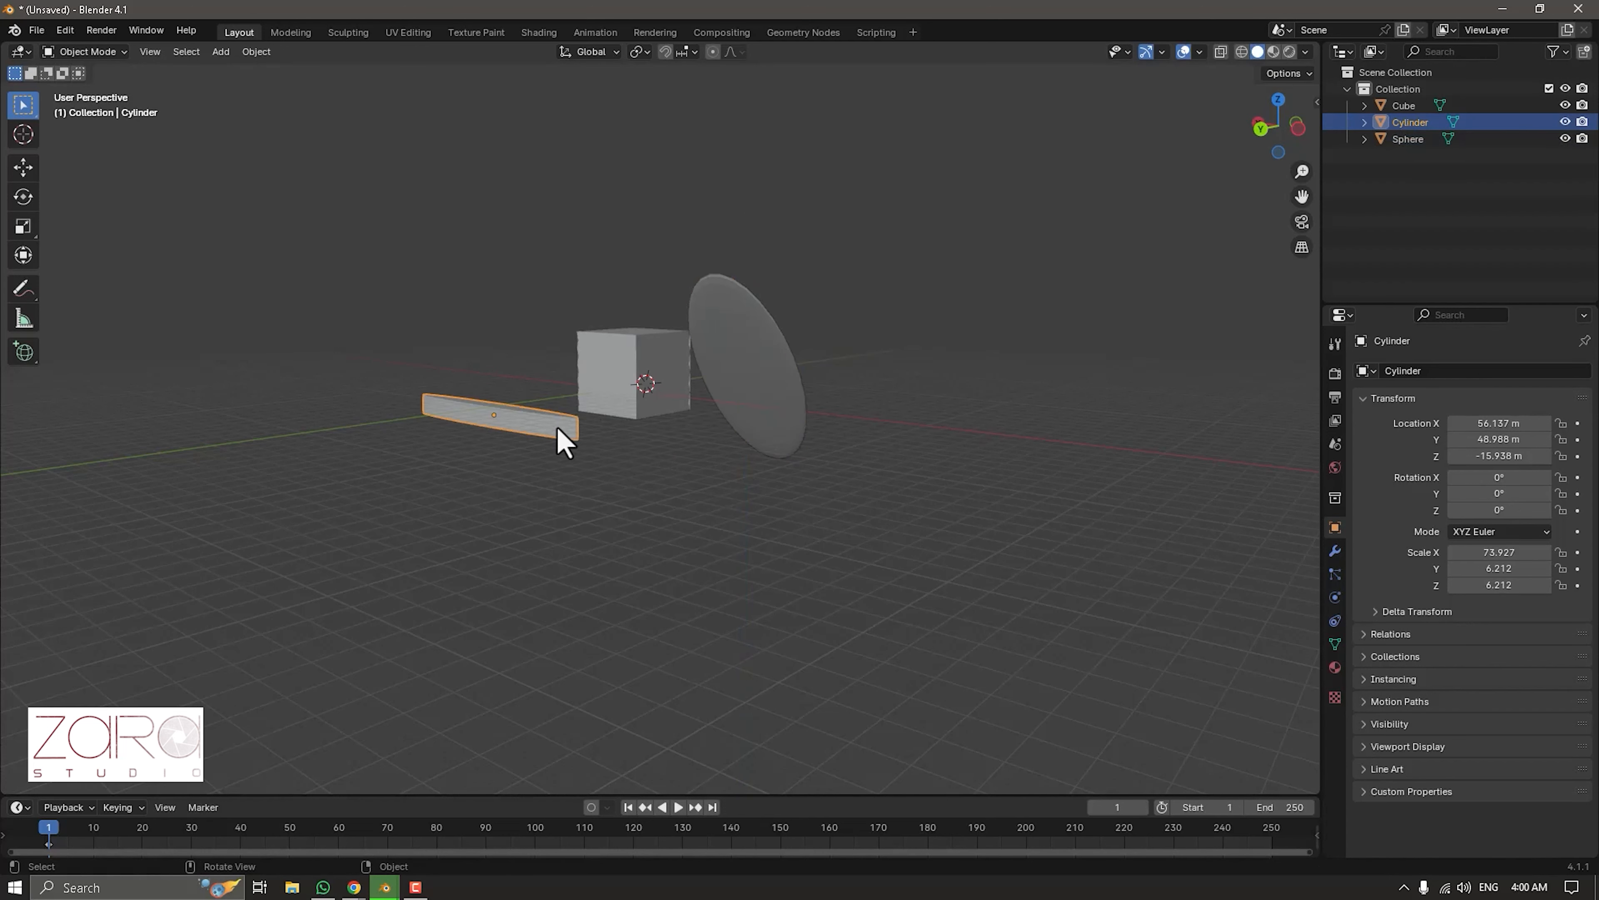
{"action": "key", "text": "r"}
{"action": "key", "text": "x"}
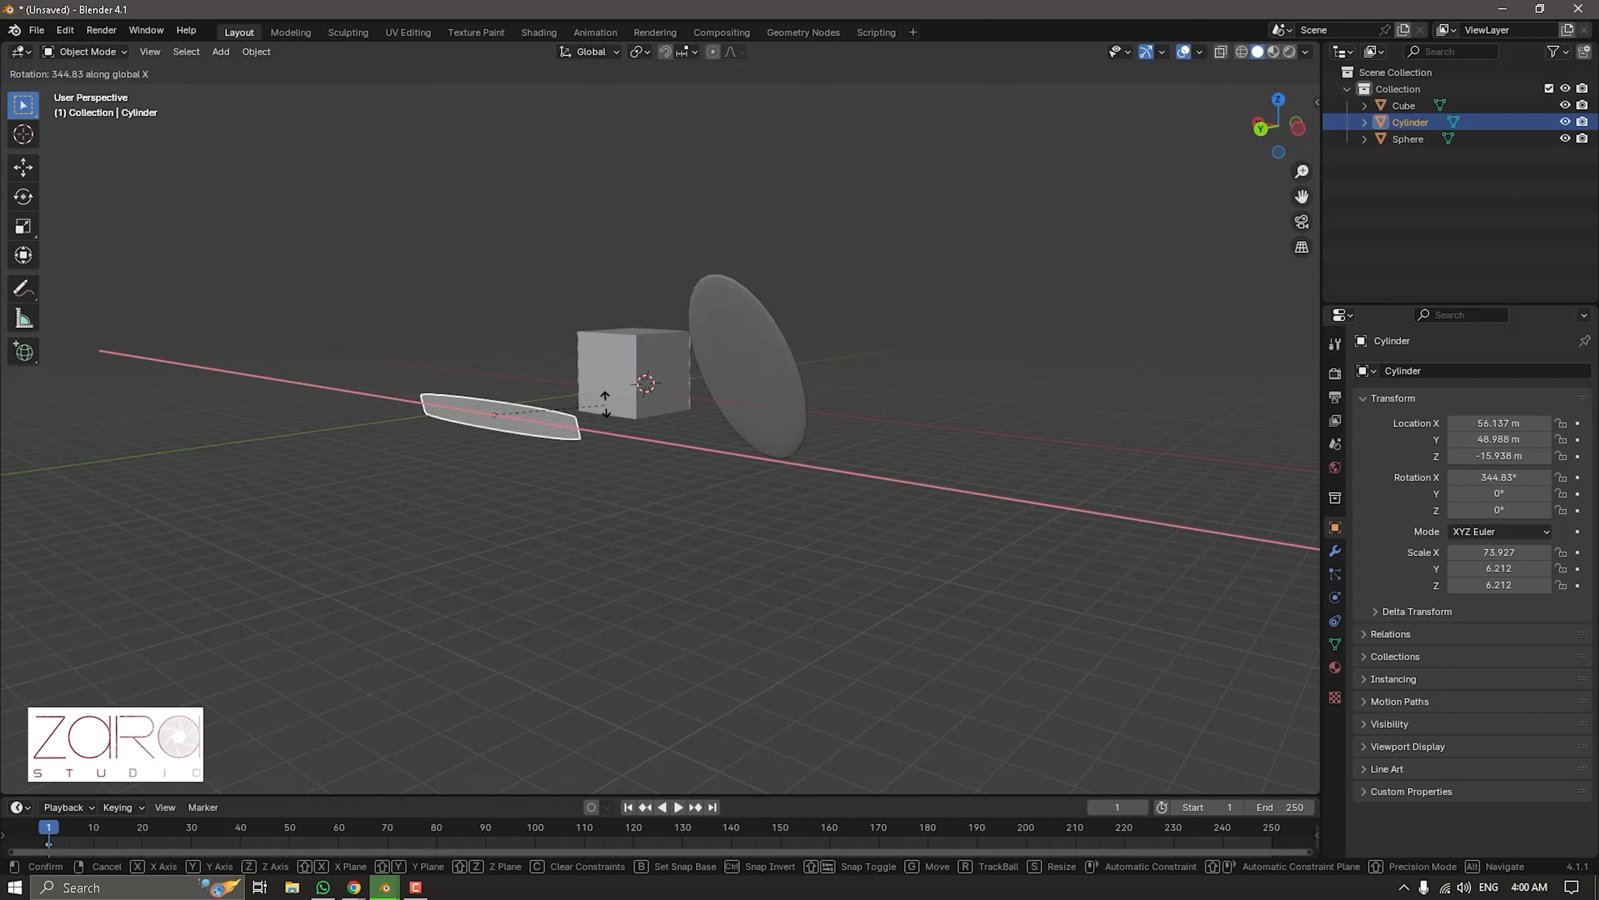
{"action": "left_click", "coordinate": [506, 431]}
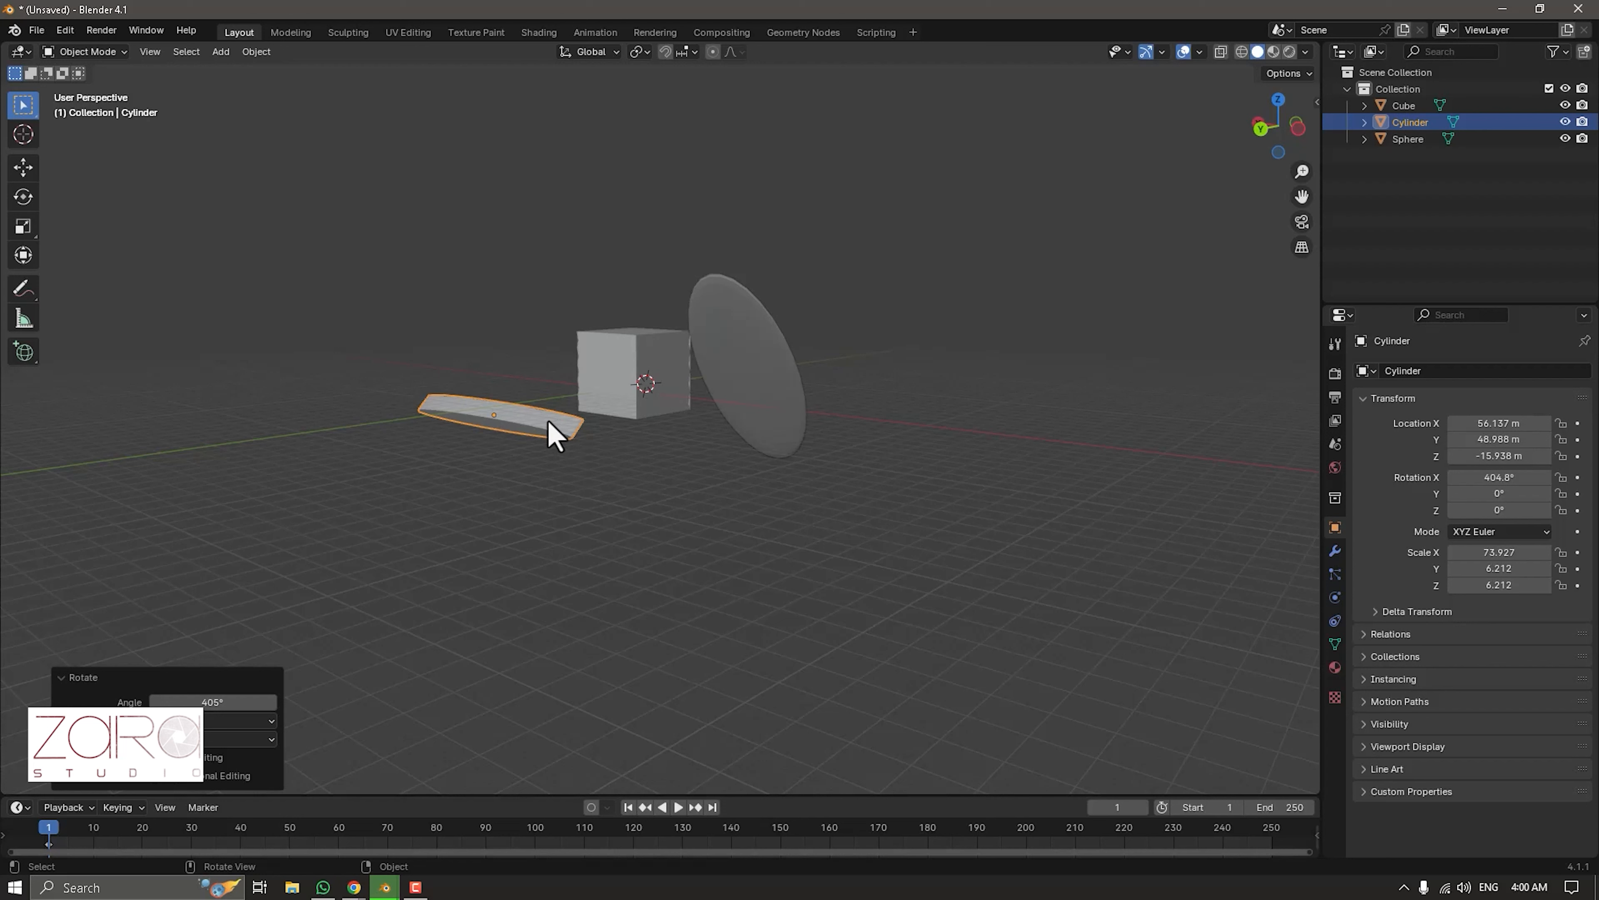
{"action": "key", "text": "r"}
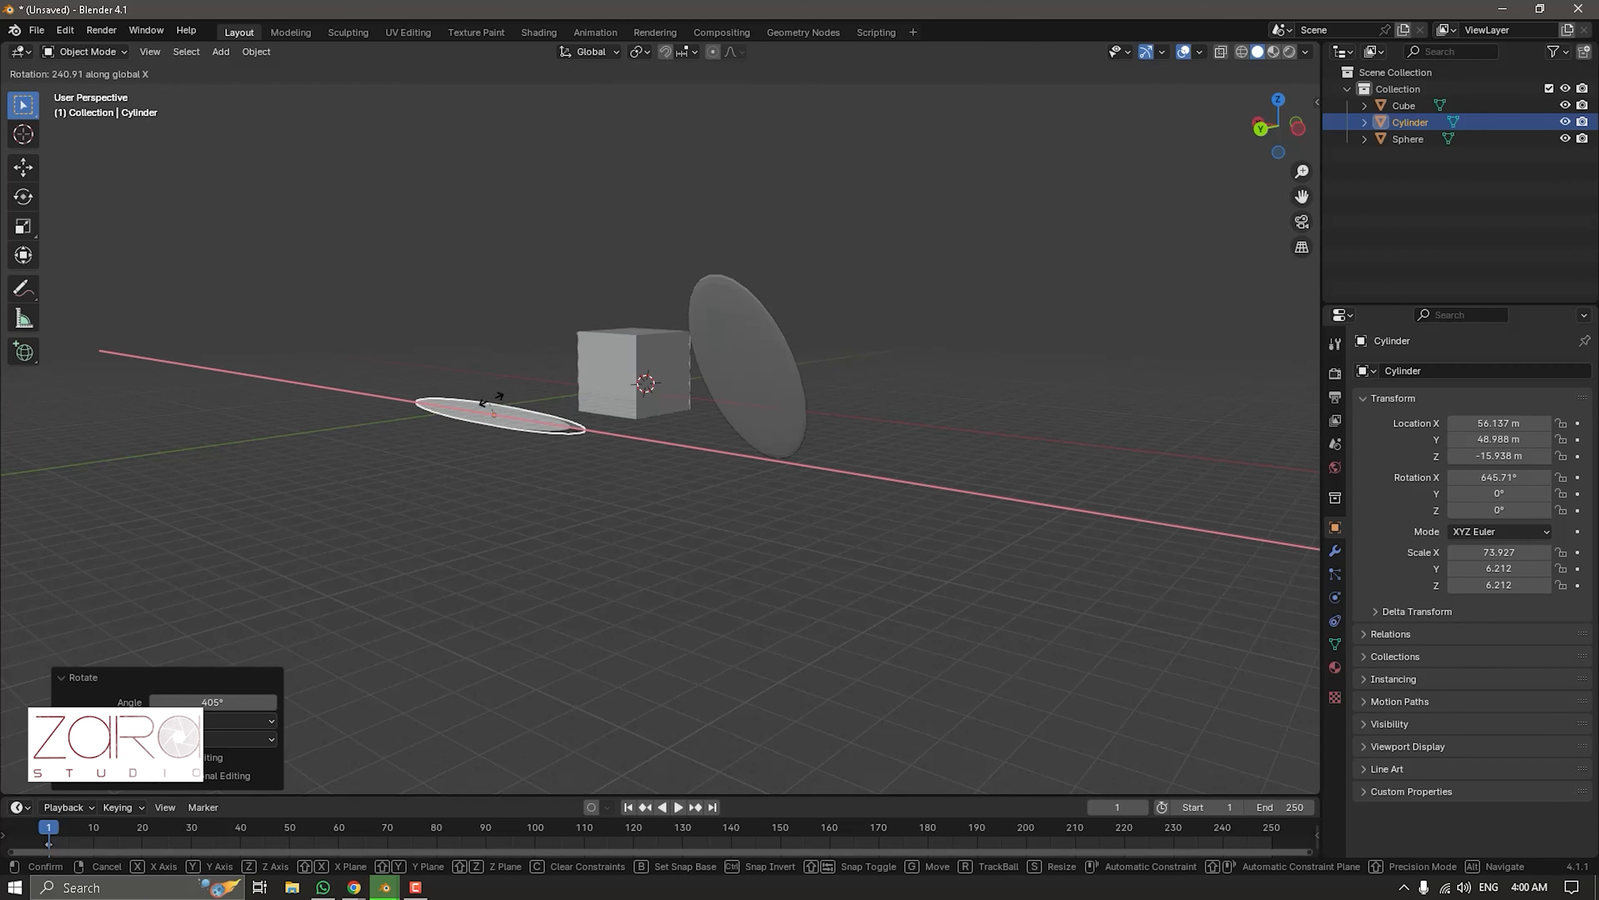
{"action": "left_click", "coordinate": [501, 413]}
Rotate the cylinder about the global Y axis by about 55.5° and about the global Z axis by about 164°.
{"action": "key", "text": "r"}
{"action": "key", "text": "y"}
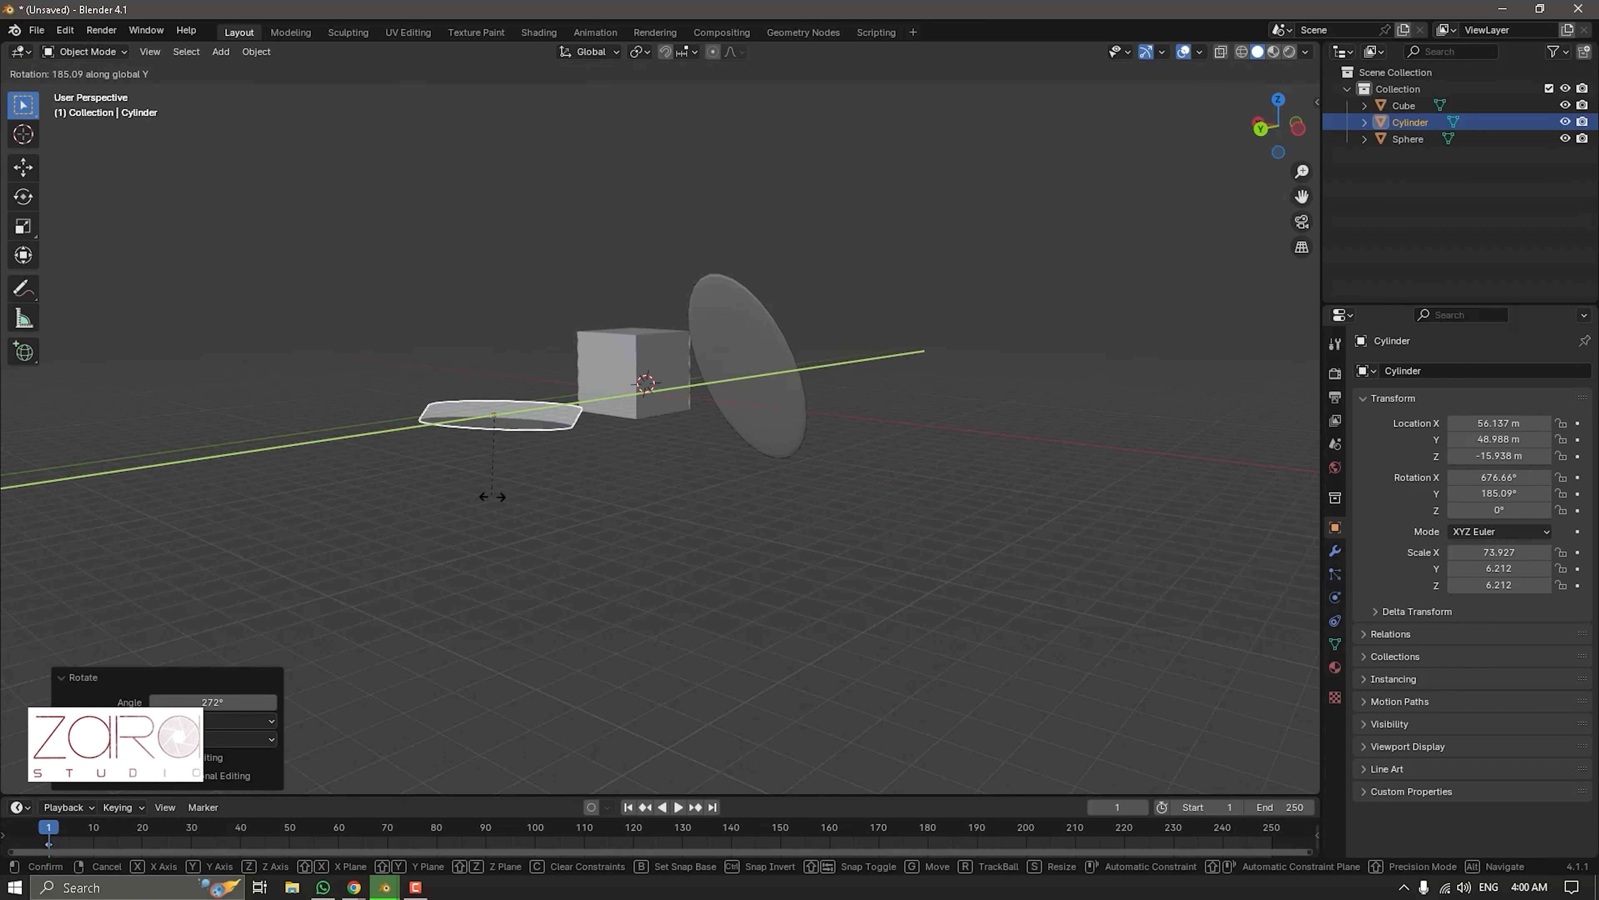
{"action": "left_click", "coordinate": [473, 388]}
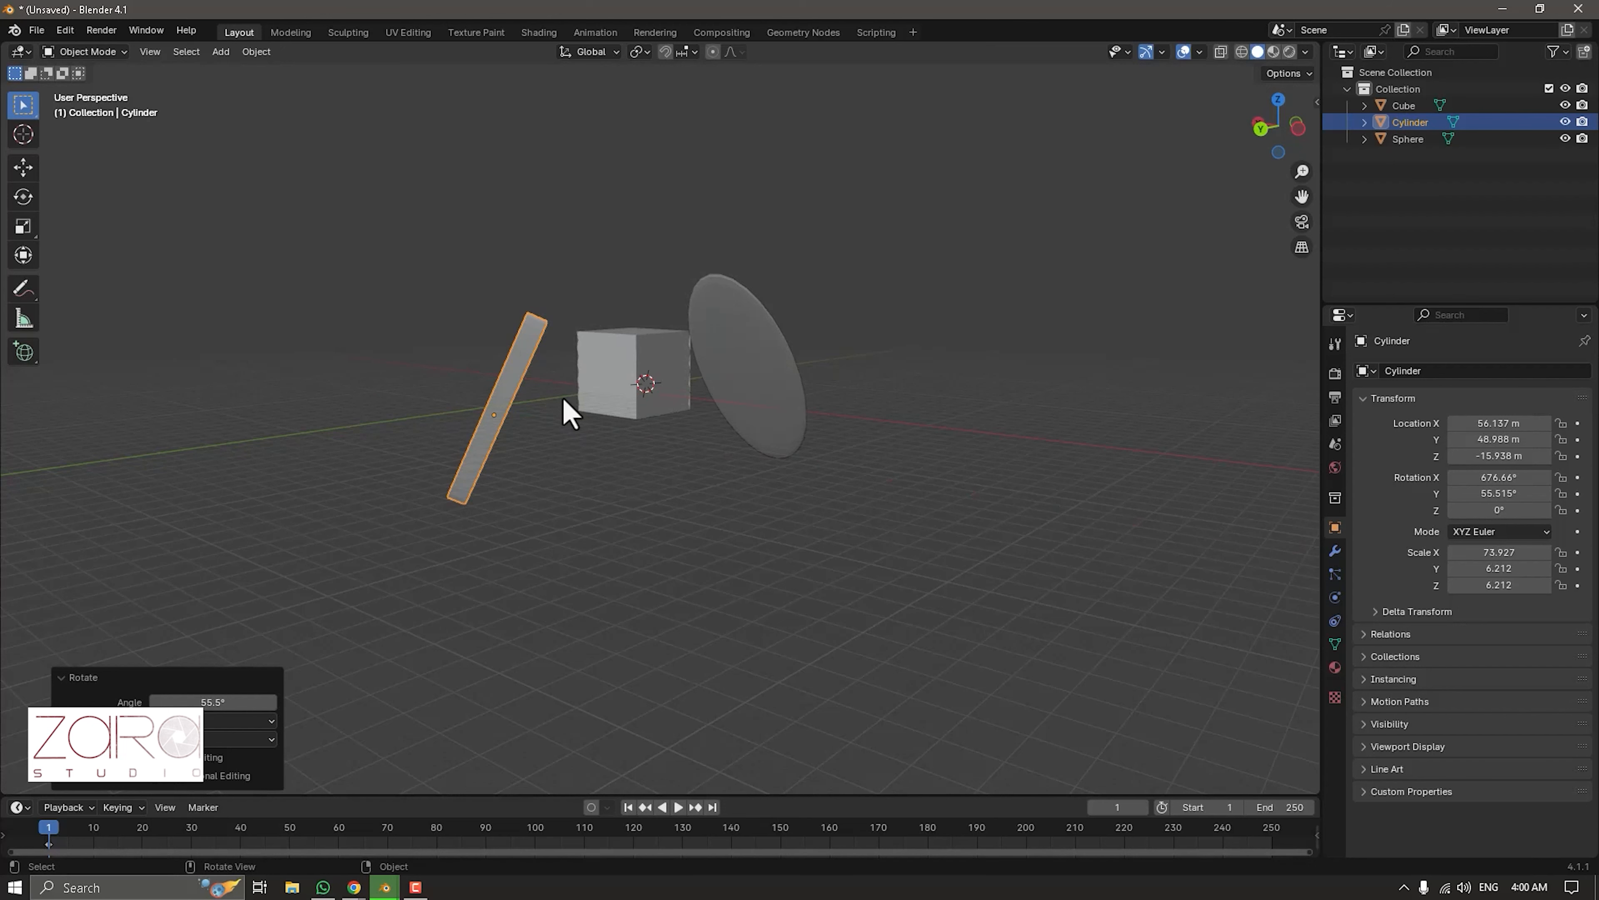
{"action": "key", "text": "r"}
{"action": "key", "text": "z"}
{"action": "left_click", "coordinate": [330, 395]}
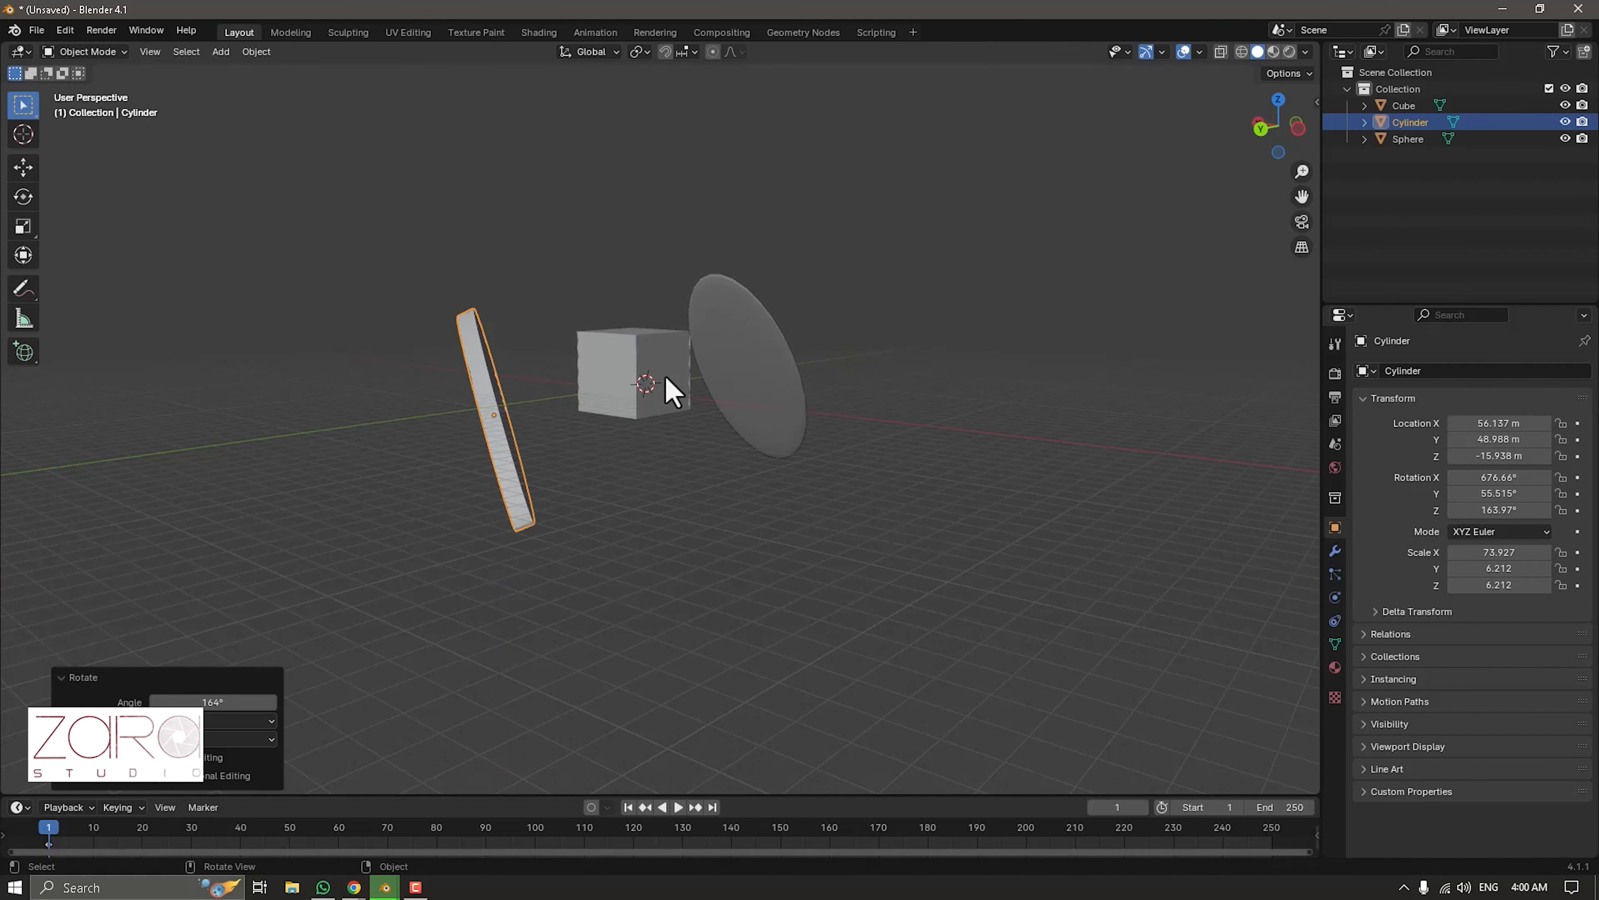
{"action": "middle_click_drag", "start_coordinate": [671, 387], "coordinate": [876, 391]}
{"action": "scroll", "coordinate": [737, 386], "scroll_direction": "up", "scroll_amount": 3}
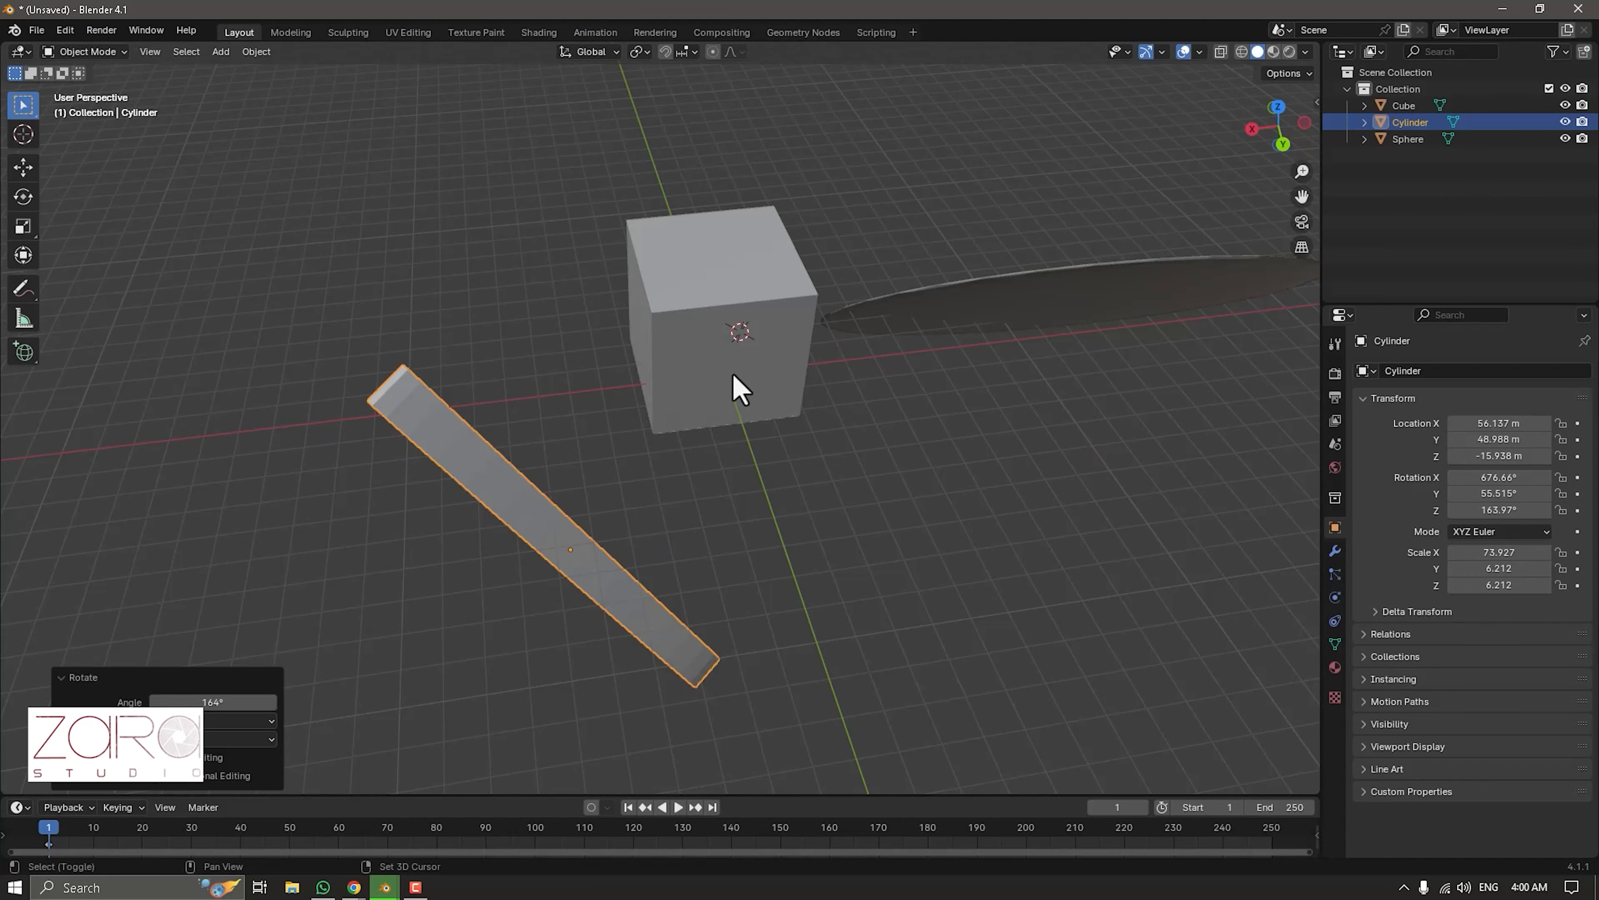
Select the cube and move it along the global X axis by about -238 m and the global Y axis by about 307 m.
{"action": "middle_click_drag", "start_coordinate": [737, 386], "coordinate": [651, 363], "text": "shift"}
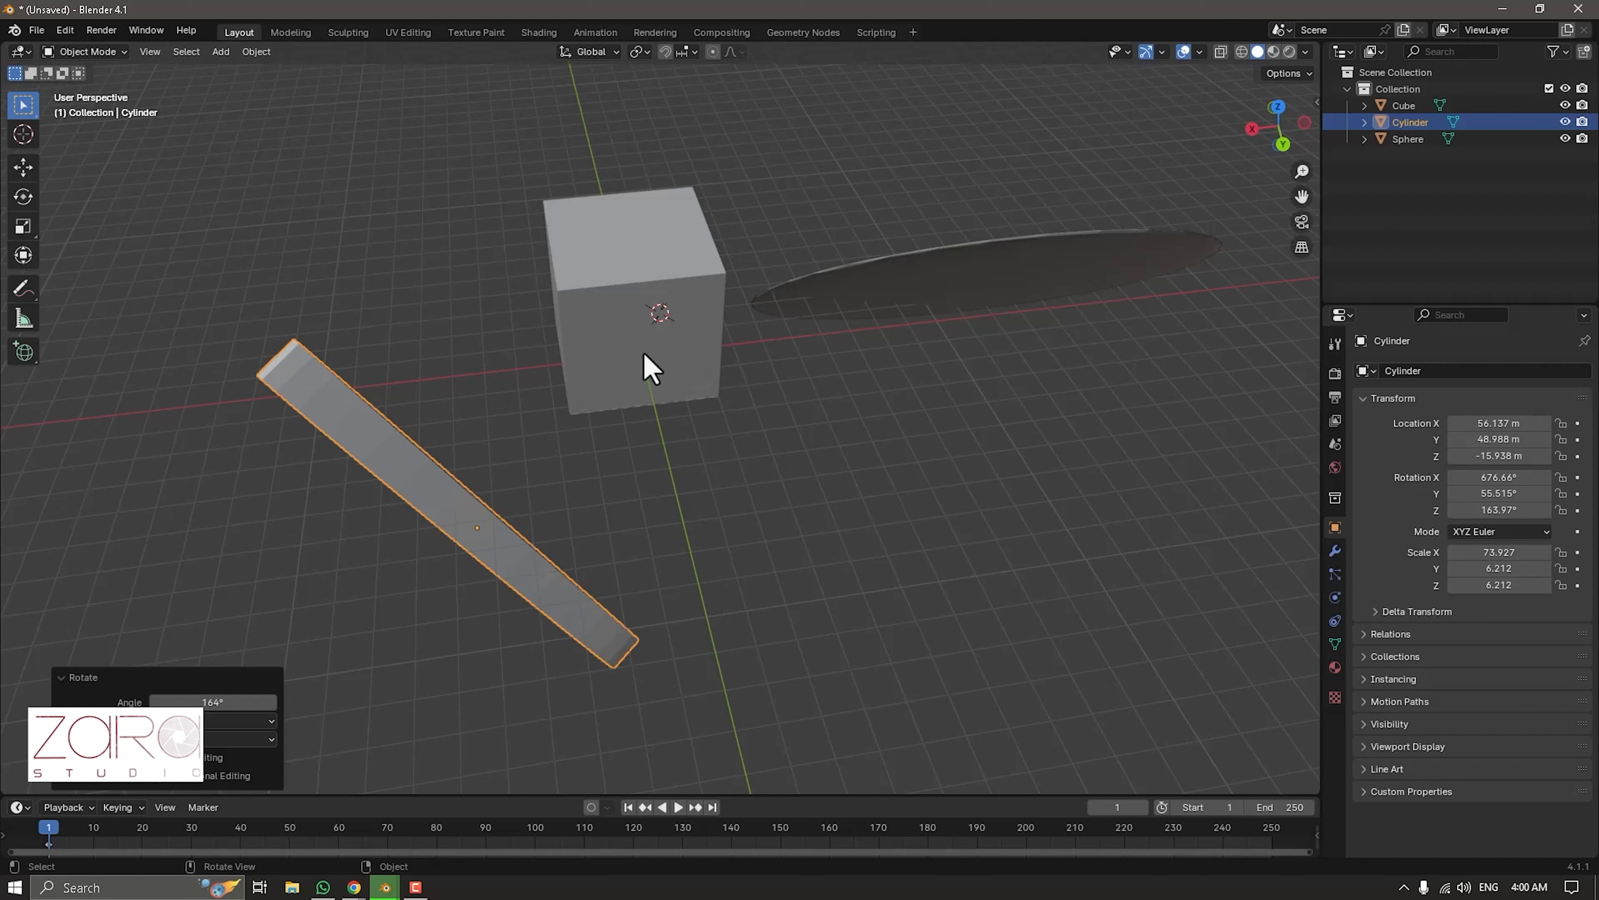
{"action": "middle_click_drag", "start_coordinate": [1075, 379], "coordinate": [717, 393]}
{"action": "scroll", "coordinate": [690, 302], "scroll_direction": "down", "scroll_amount": 5}
{"action": "left_click", "coordinate": [681, 433]}
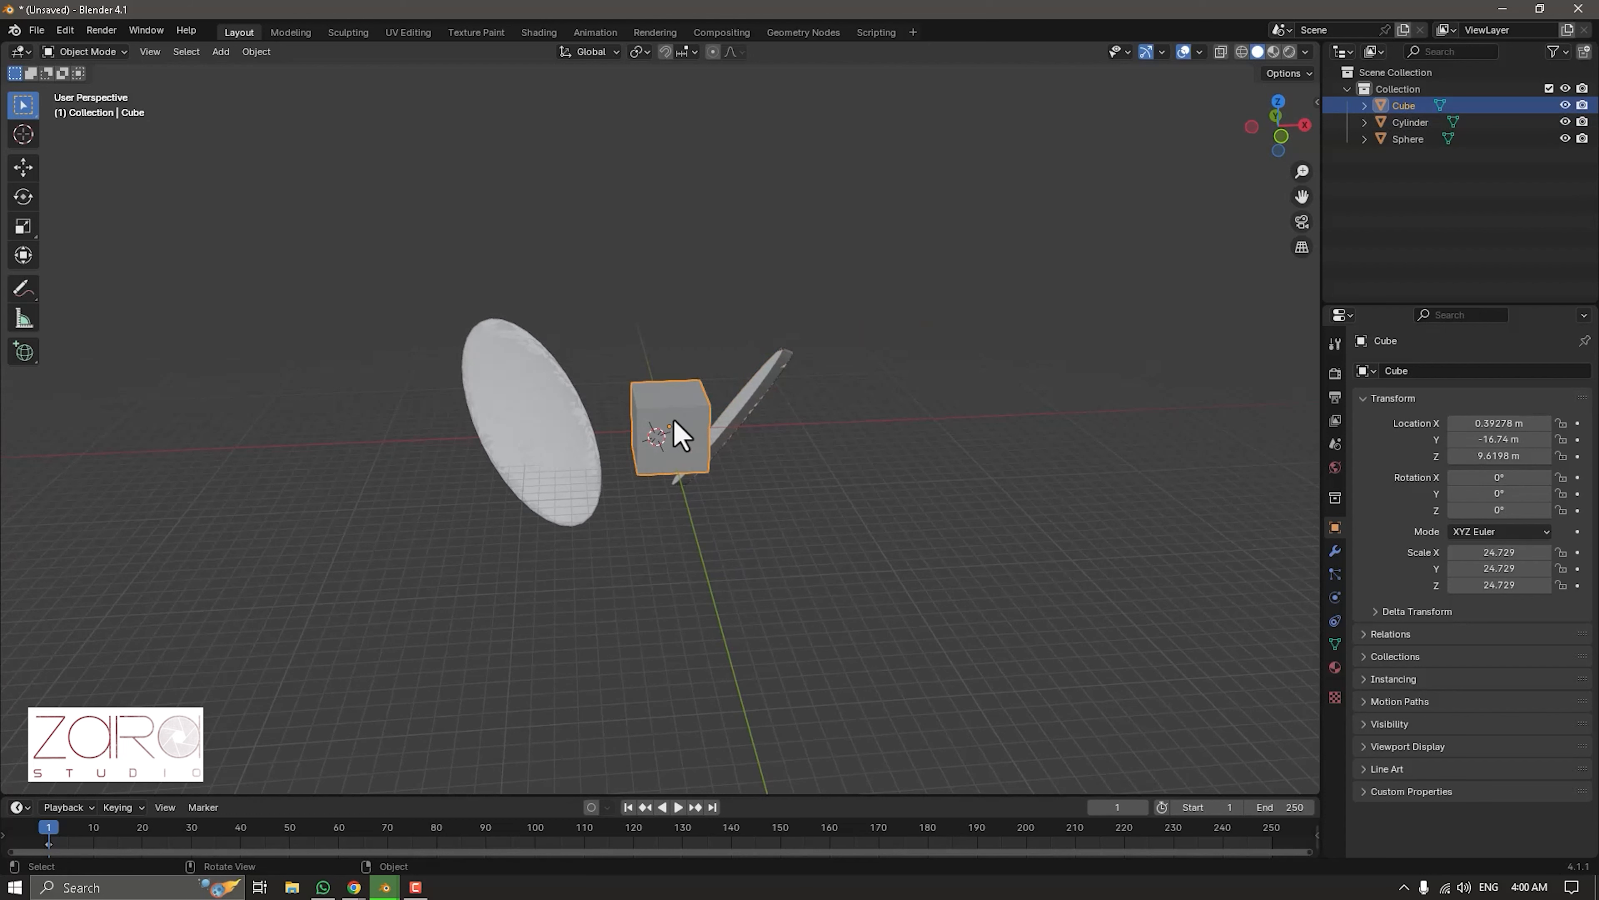
{"action": "mouse_move", "coordinate": [658, 419]}
{"action": "middle_mouse_down"}
{"action": "mouse_move", "coordinate": [639, 429]}
{"action": "mouse_move", "coordinate": [663, 448]}
{"action": "middle_mouse_up"}
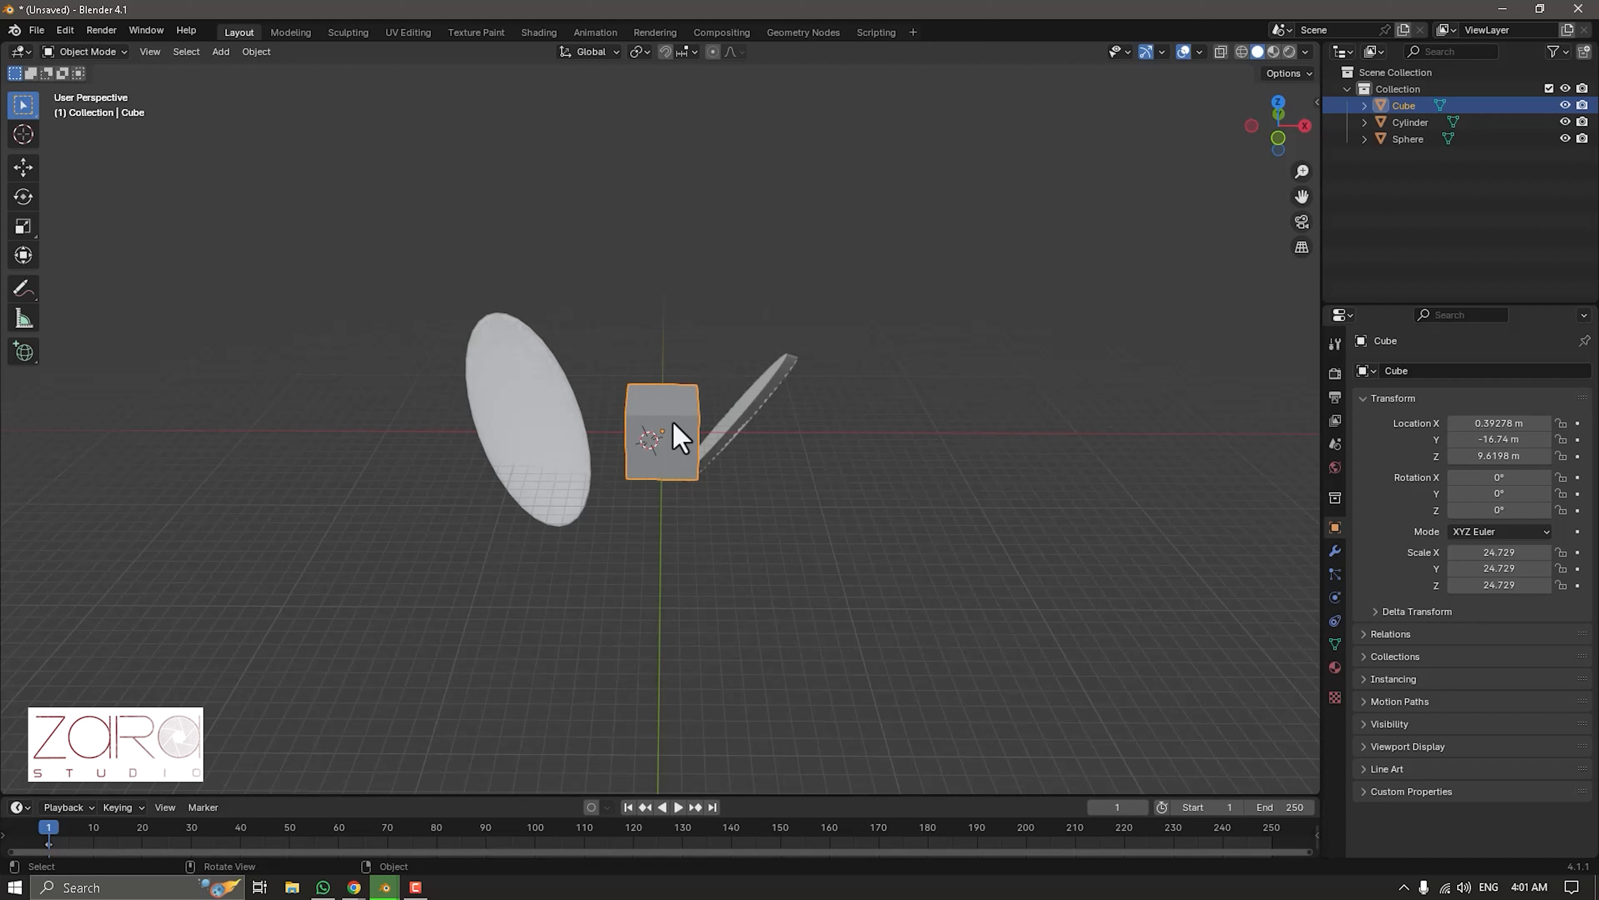
{"action": "key", "text": "g"}
{"action": "key", "text": "x"}
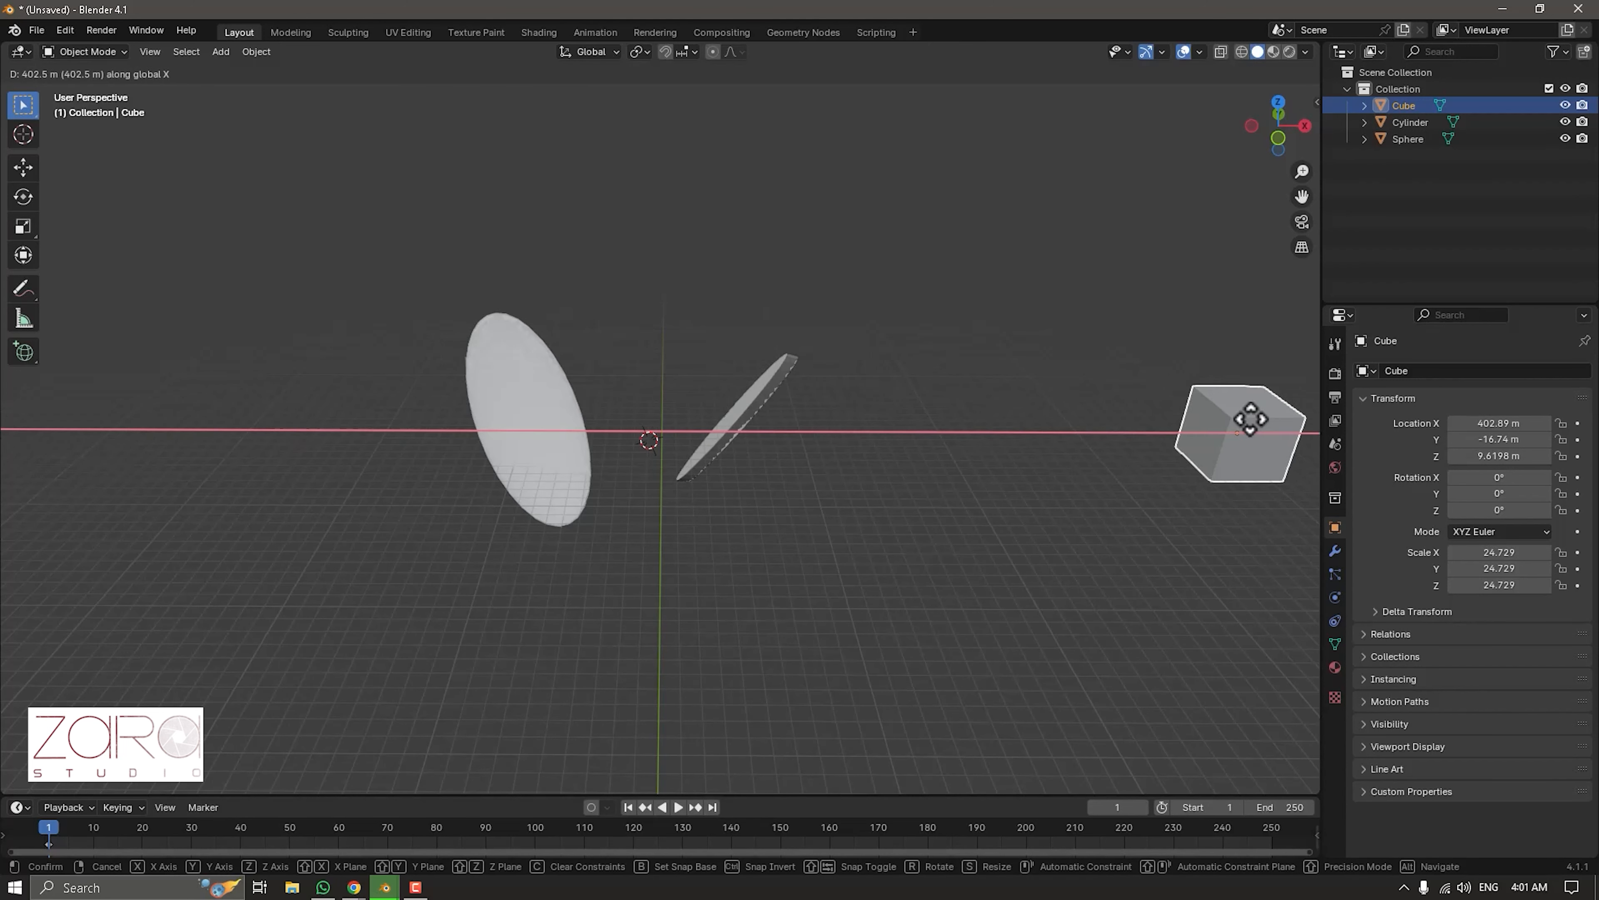
{"action": "left_click", "coordinate": [335, 403]}
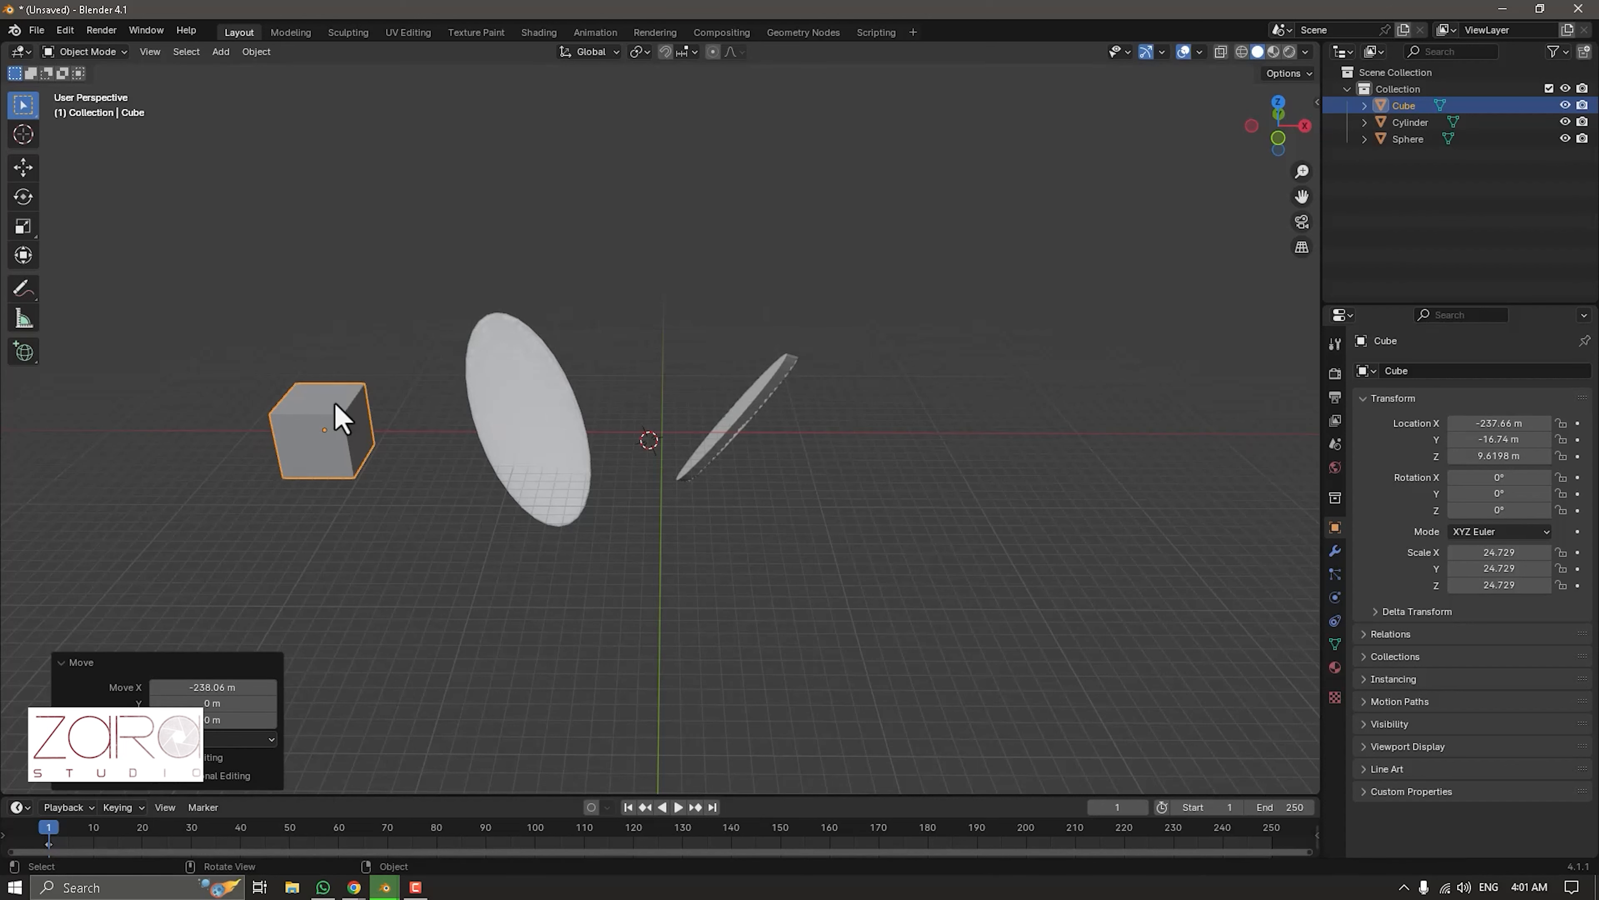
{"action": "key", "text": "g"}
{"action": "key", "text": "y"}
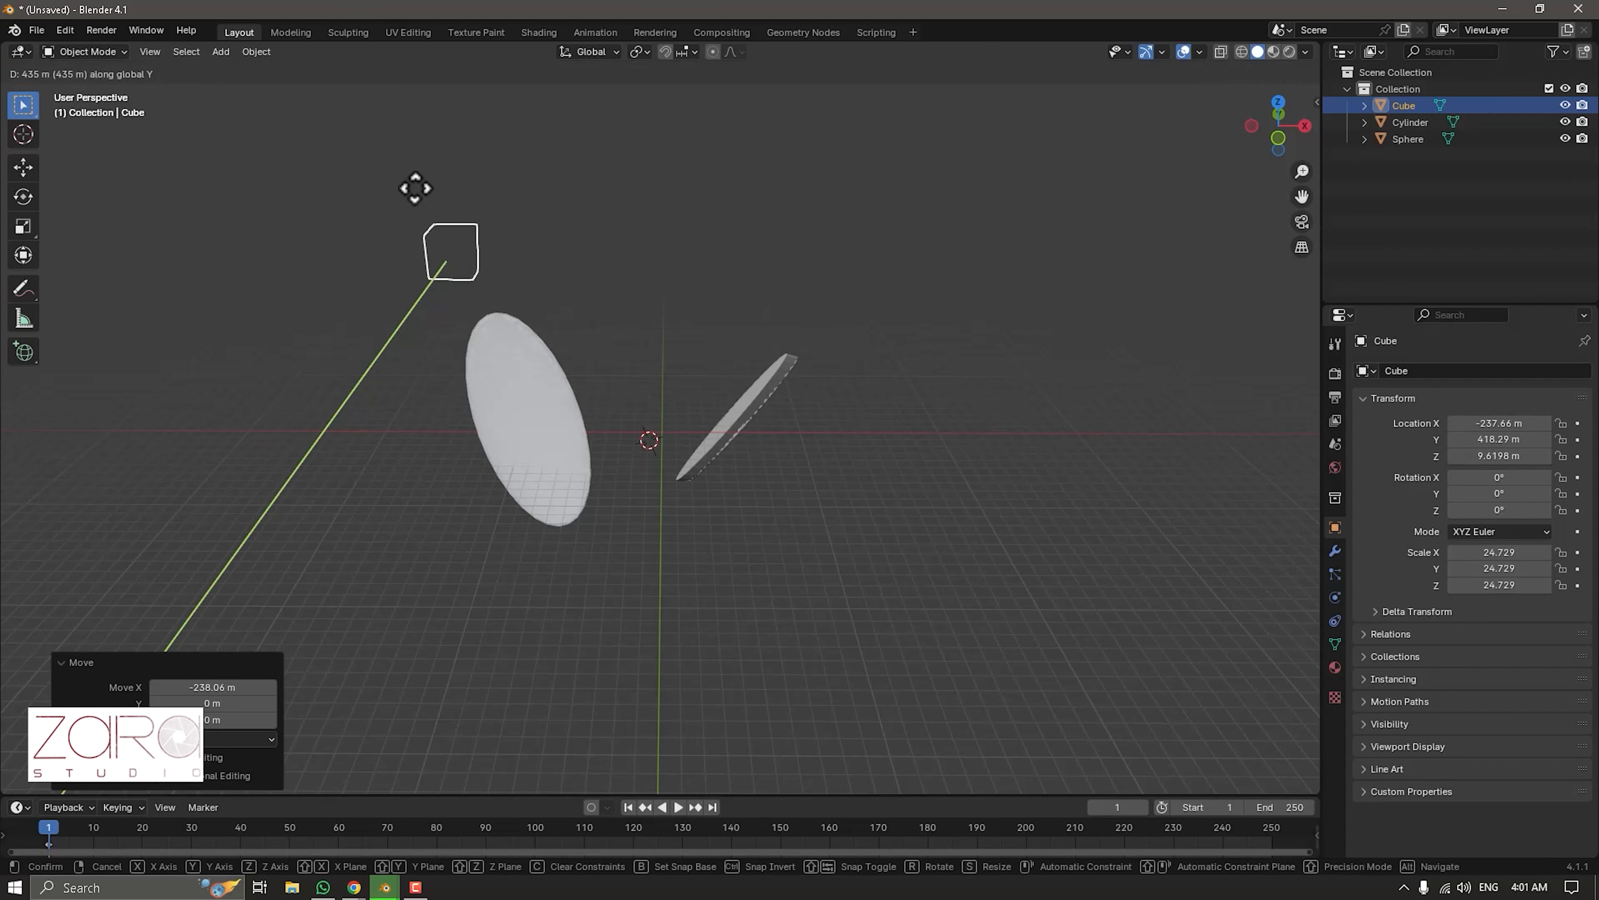
{"action": "left_click", "coordinate": [438, 260]}
Move the cube along the global Z axis by about -55.6 m and deselect it.
{"action": "key", "text": "g"}
{"action": "key", "text": "z"}
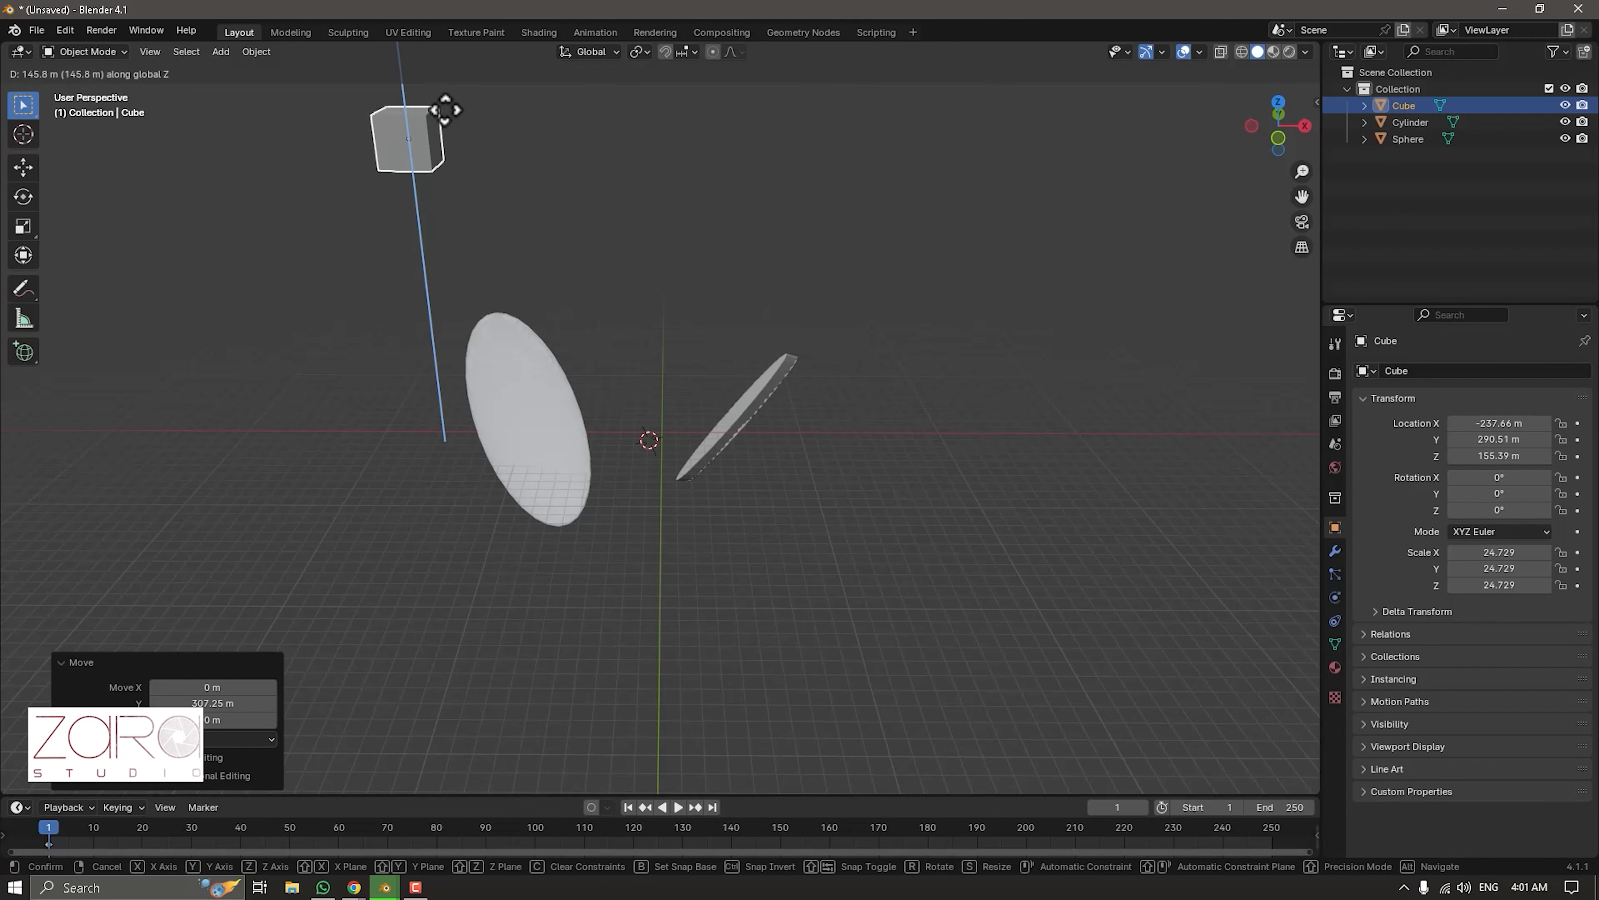
{"action": "left_click", "coordinate": [460, 314]}
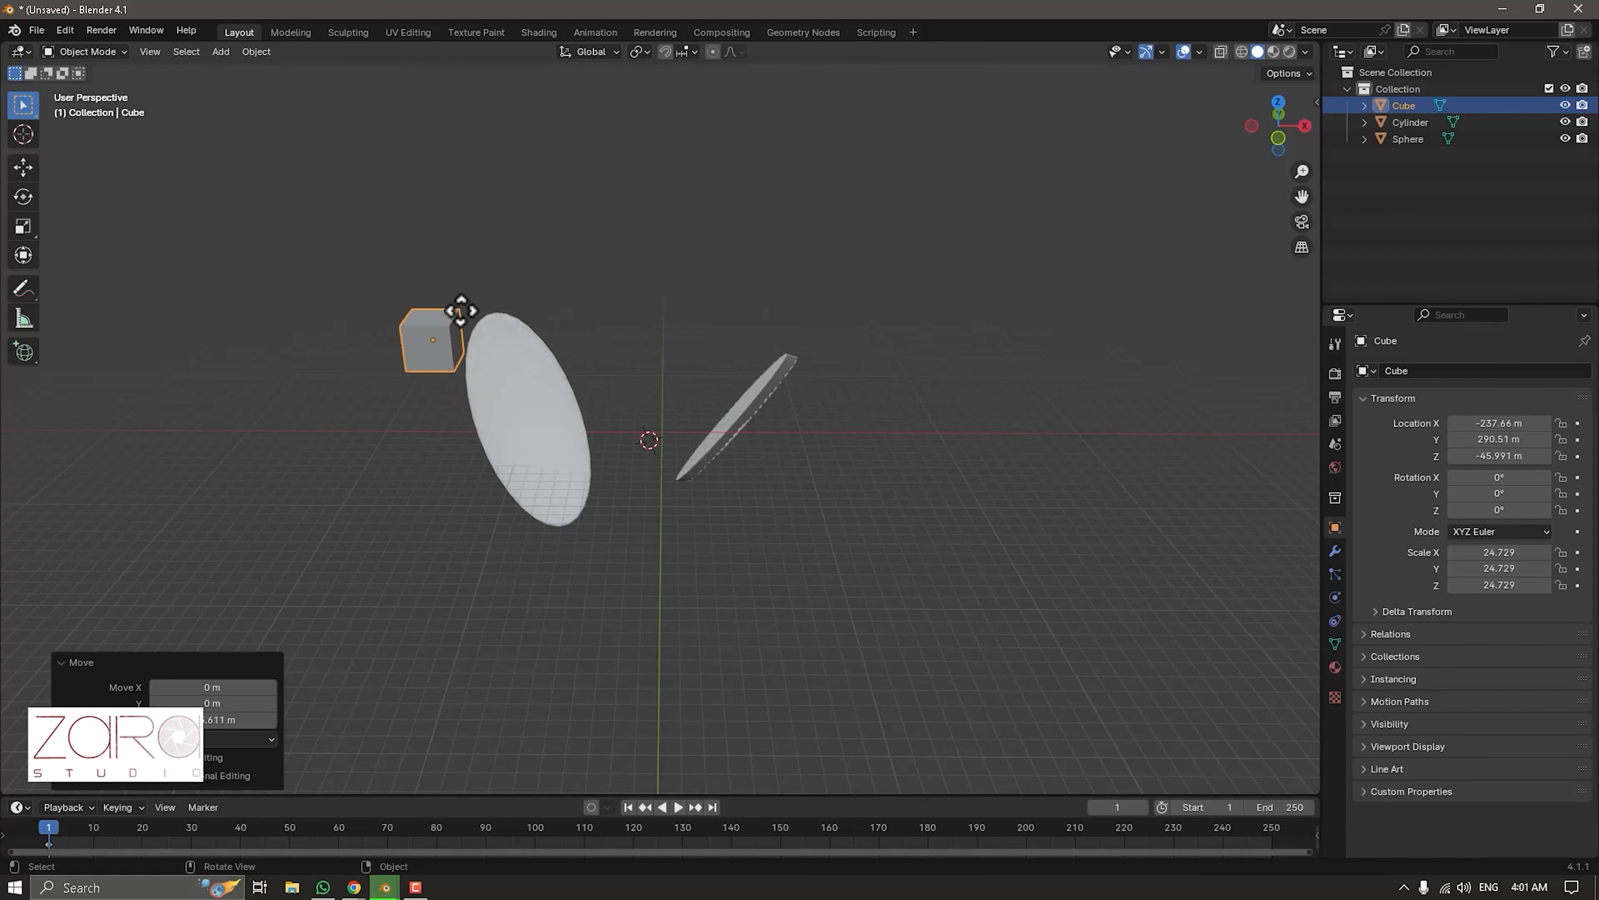
{"action": "left_click", "coordinate": [828, 482]}
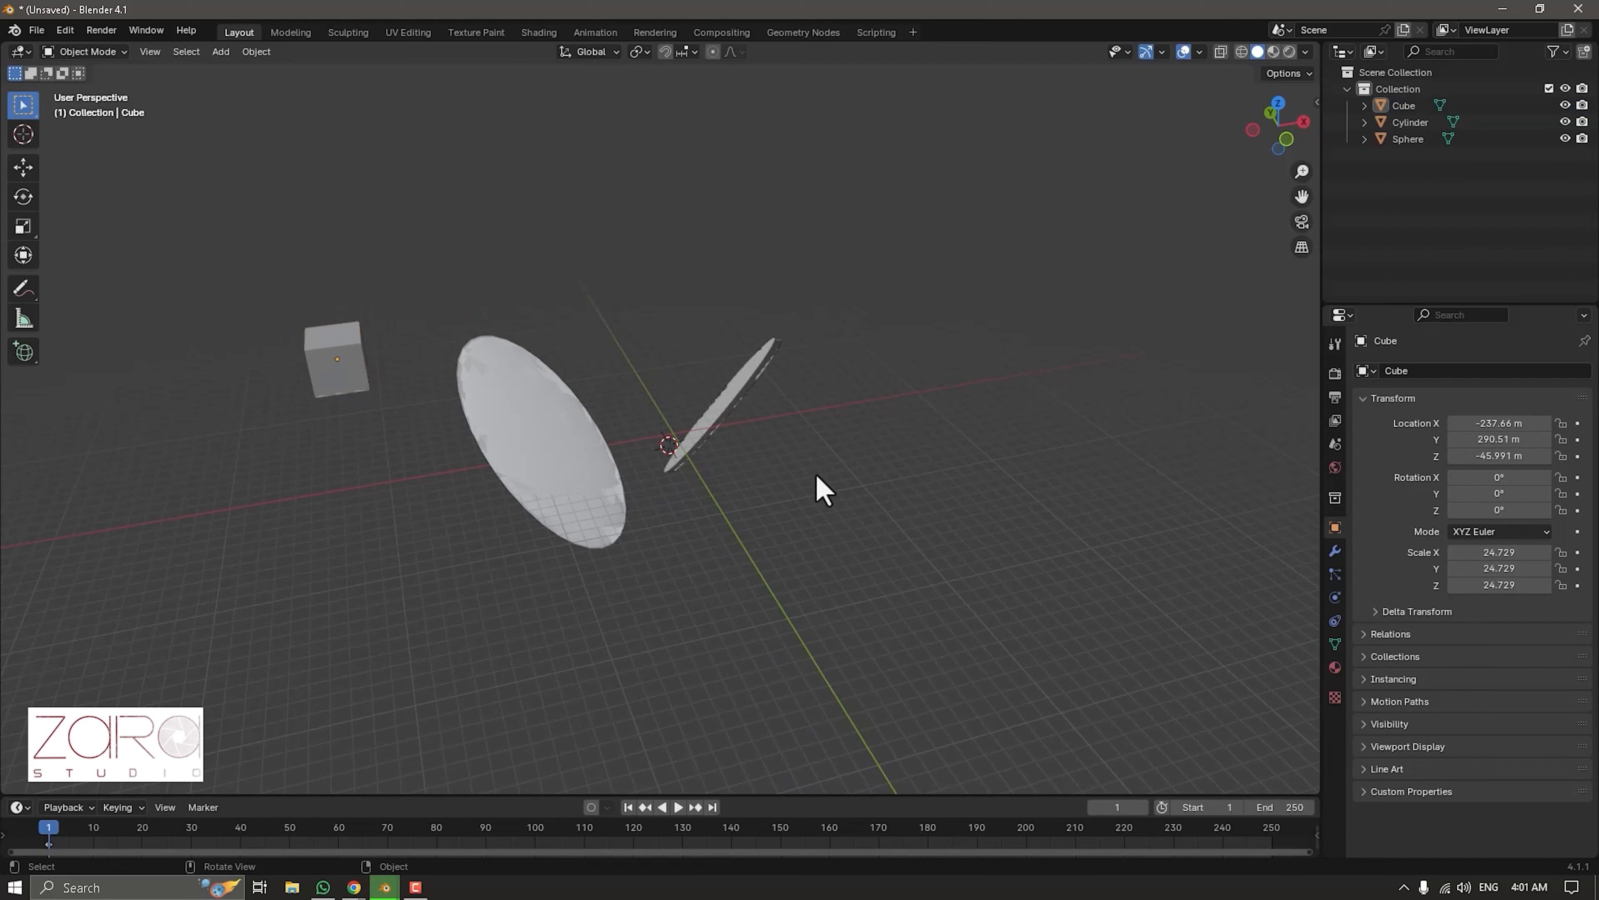
{"action": "middle_click_drag", "start_coordinate": [817, 489], "coordinate": [850, 479]}
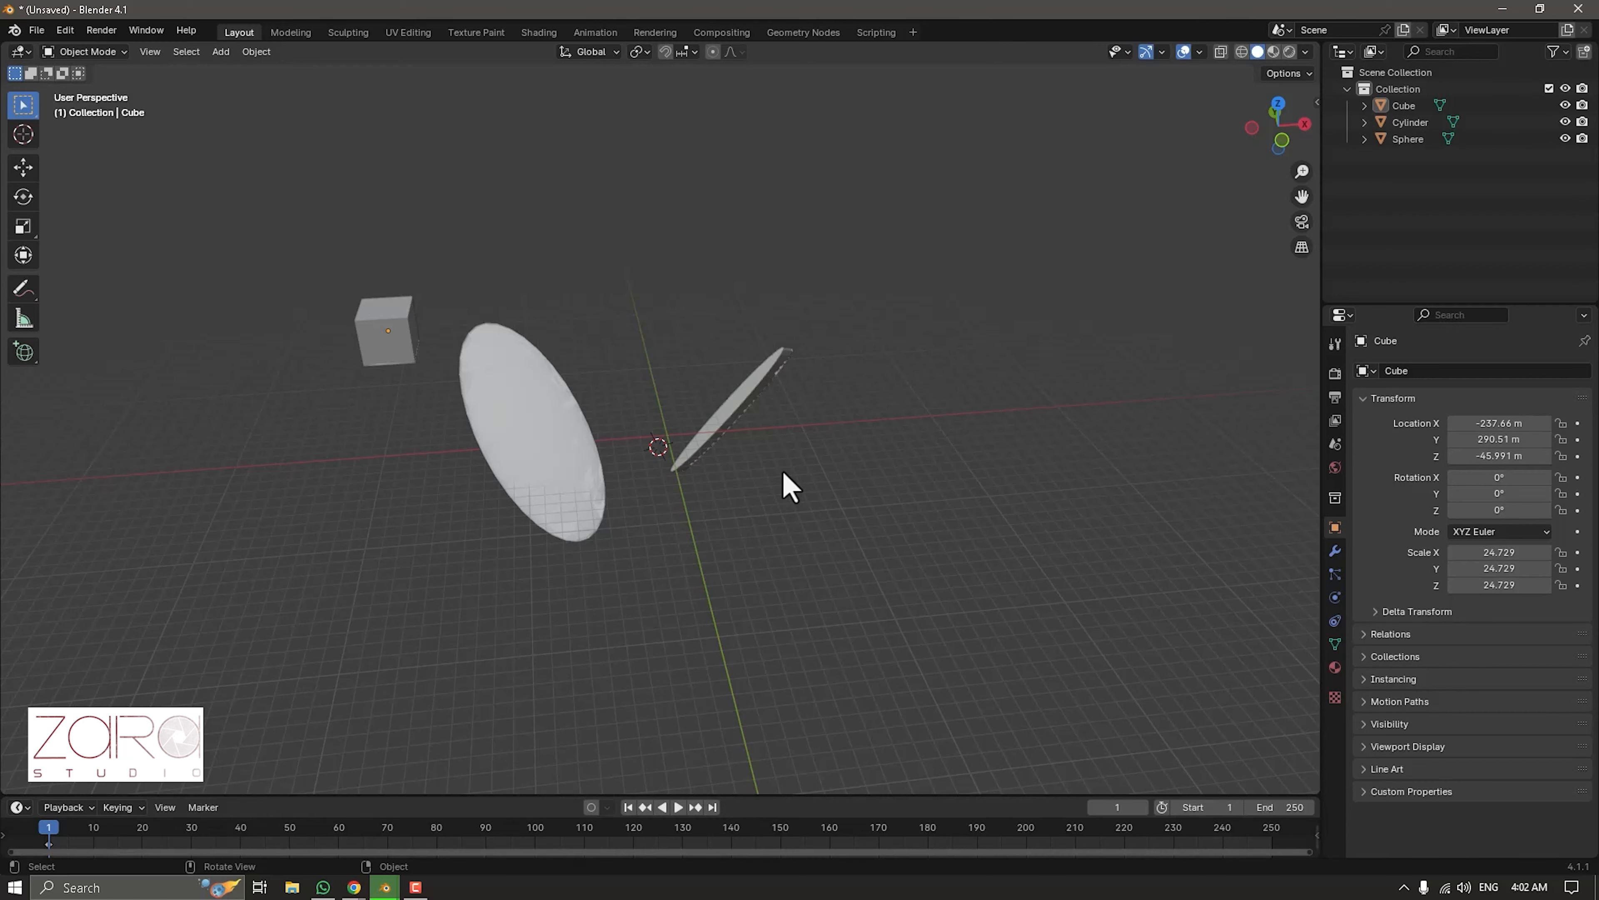
{"action": "middle_click_drag", "start_coordinate": [783, 473], "coordinate": [837, 463]}
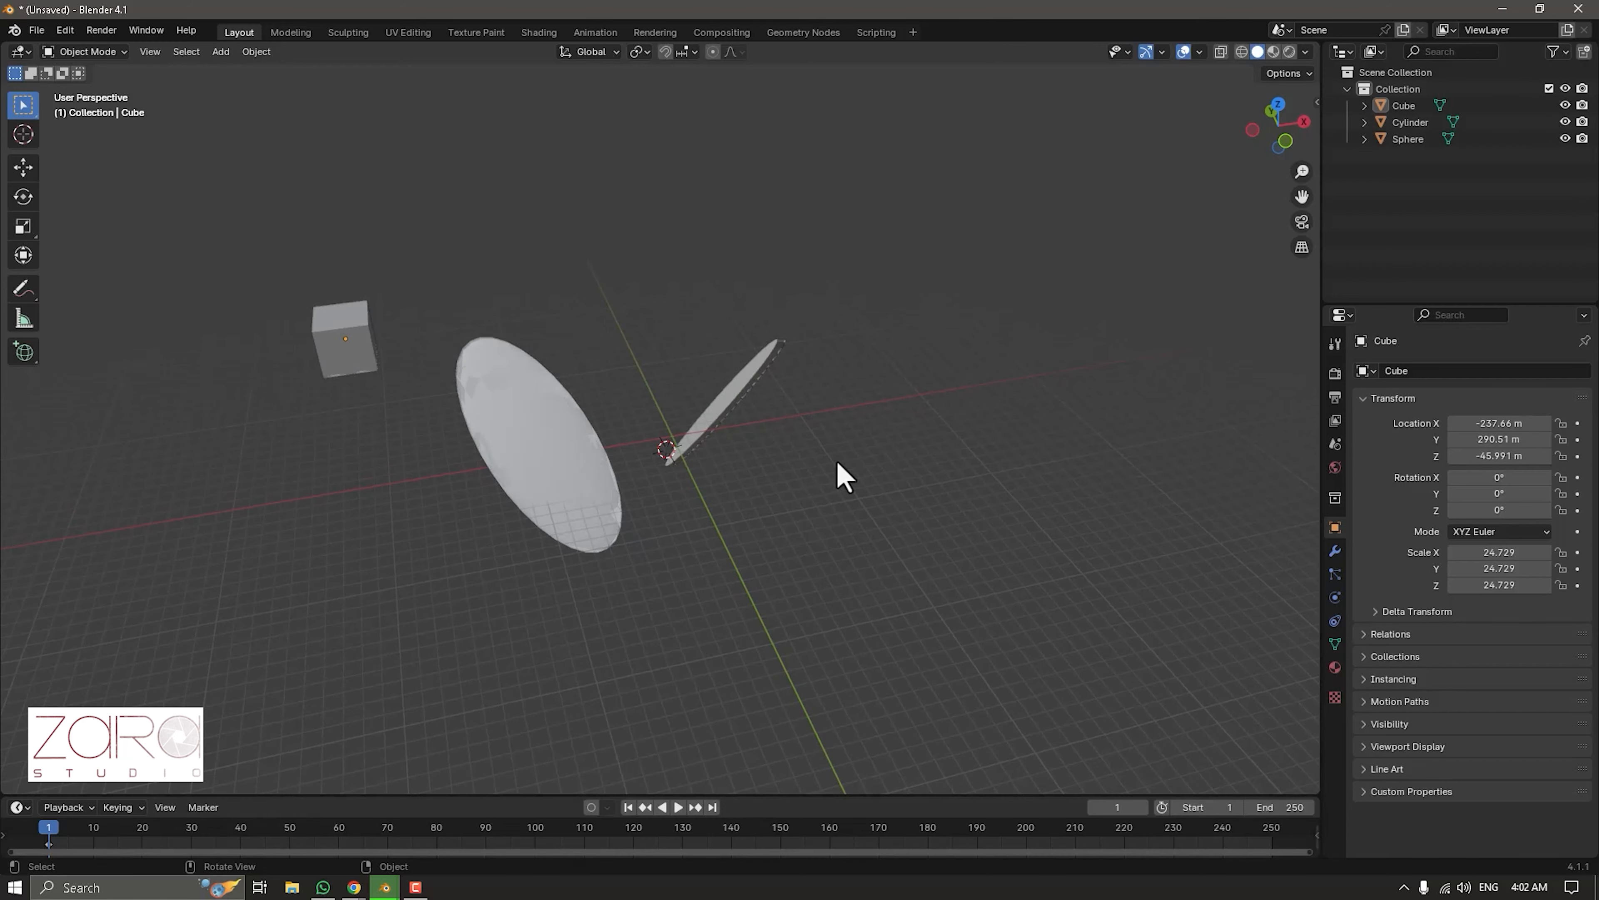